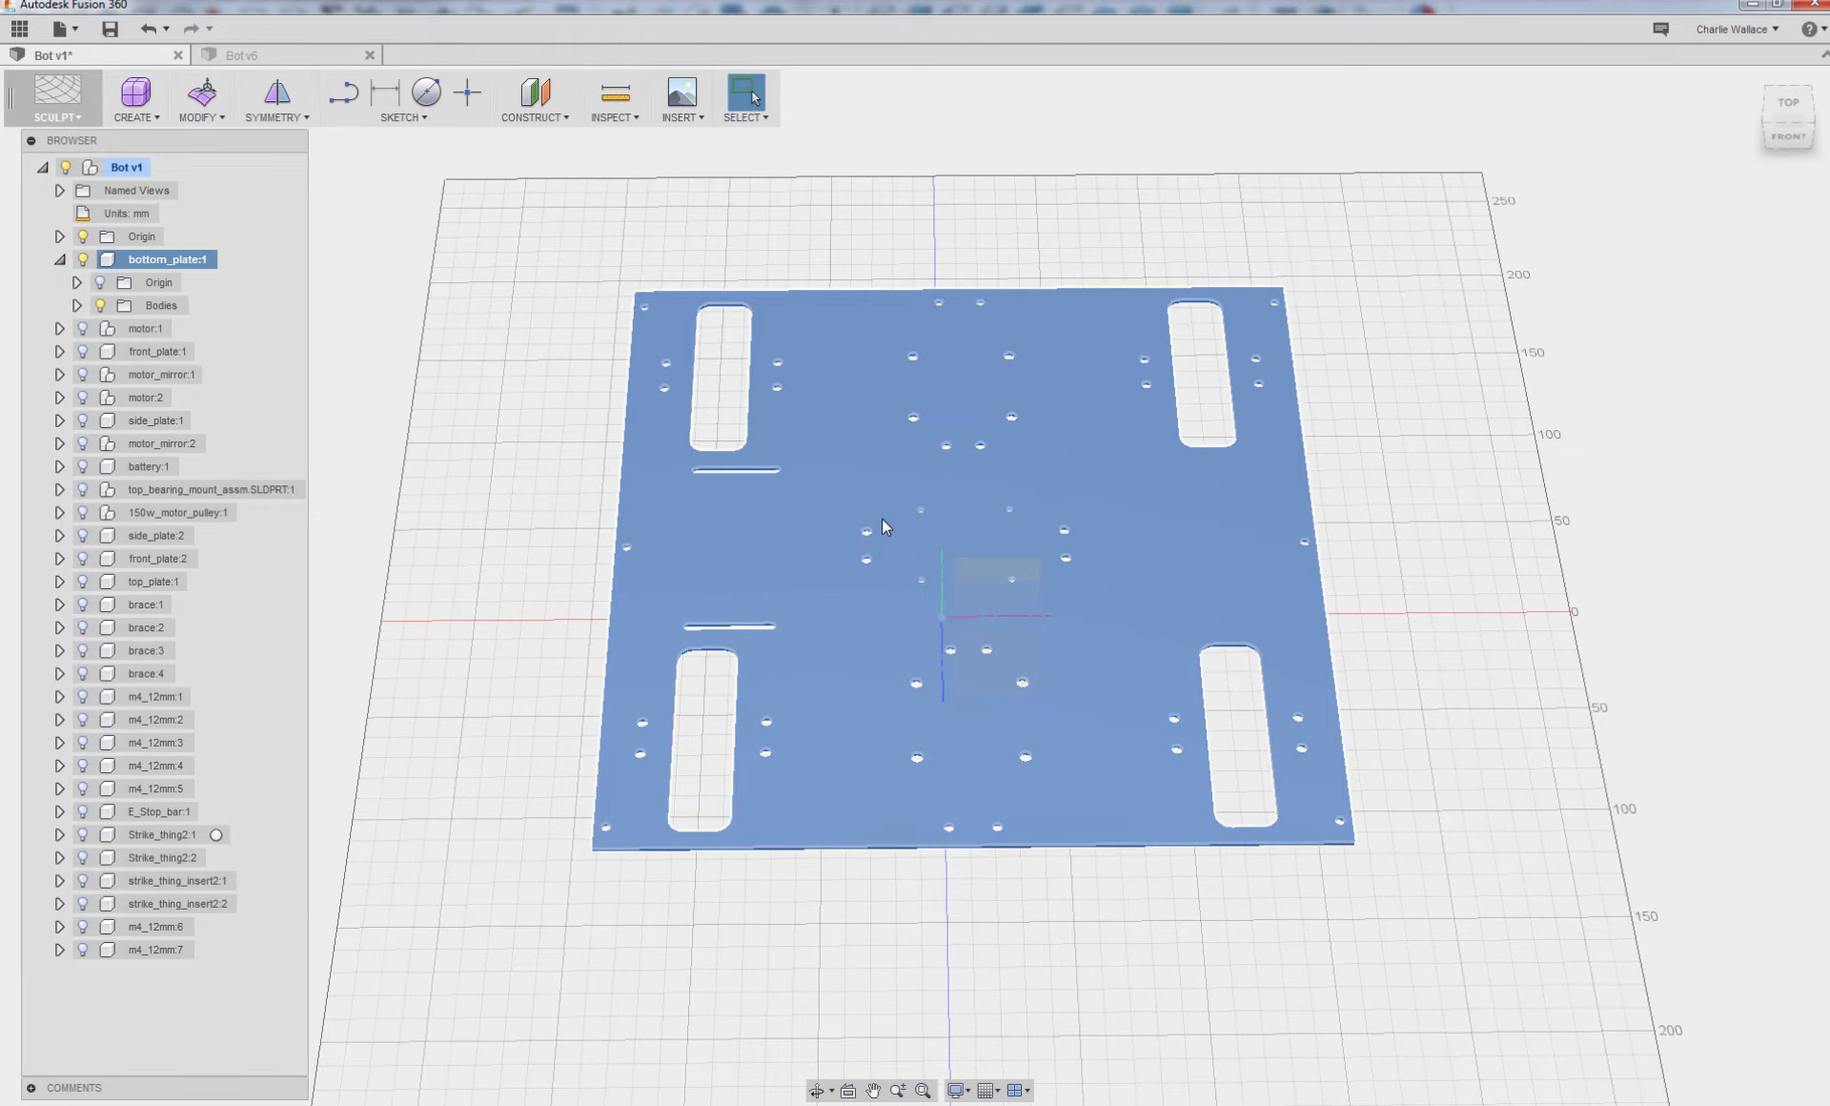
- Switch to the CAM workspace and create a new milling setup for the bottom plate
shift+middle_drag(1430, 734, 1426, 682)
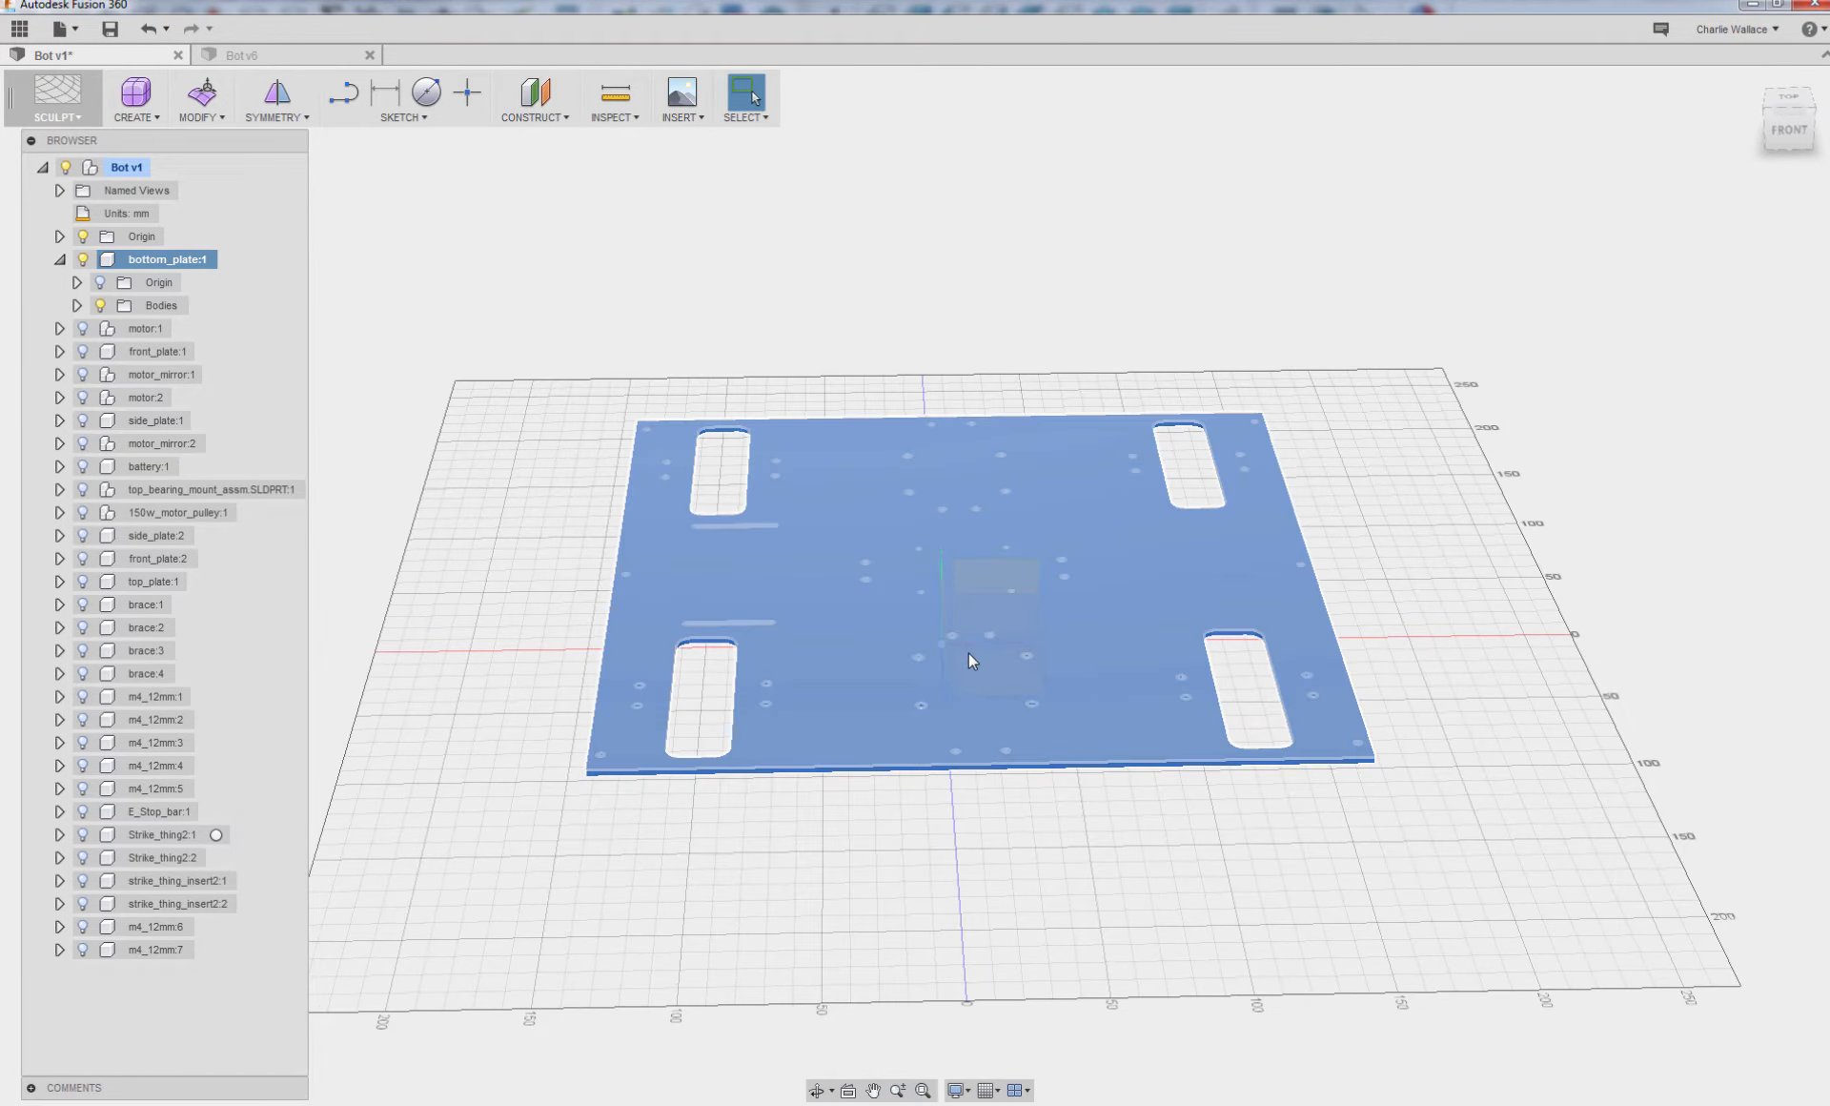
click(57, 103)
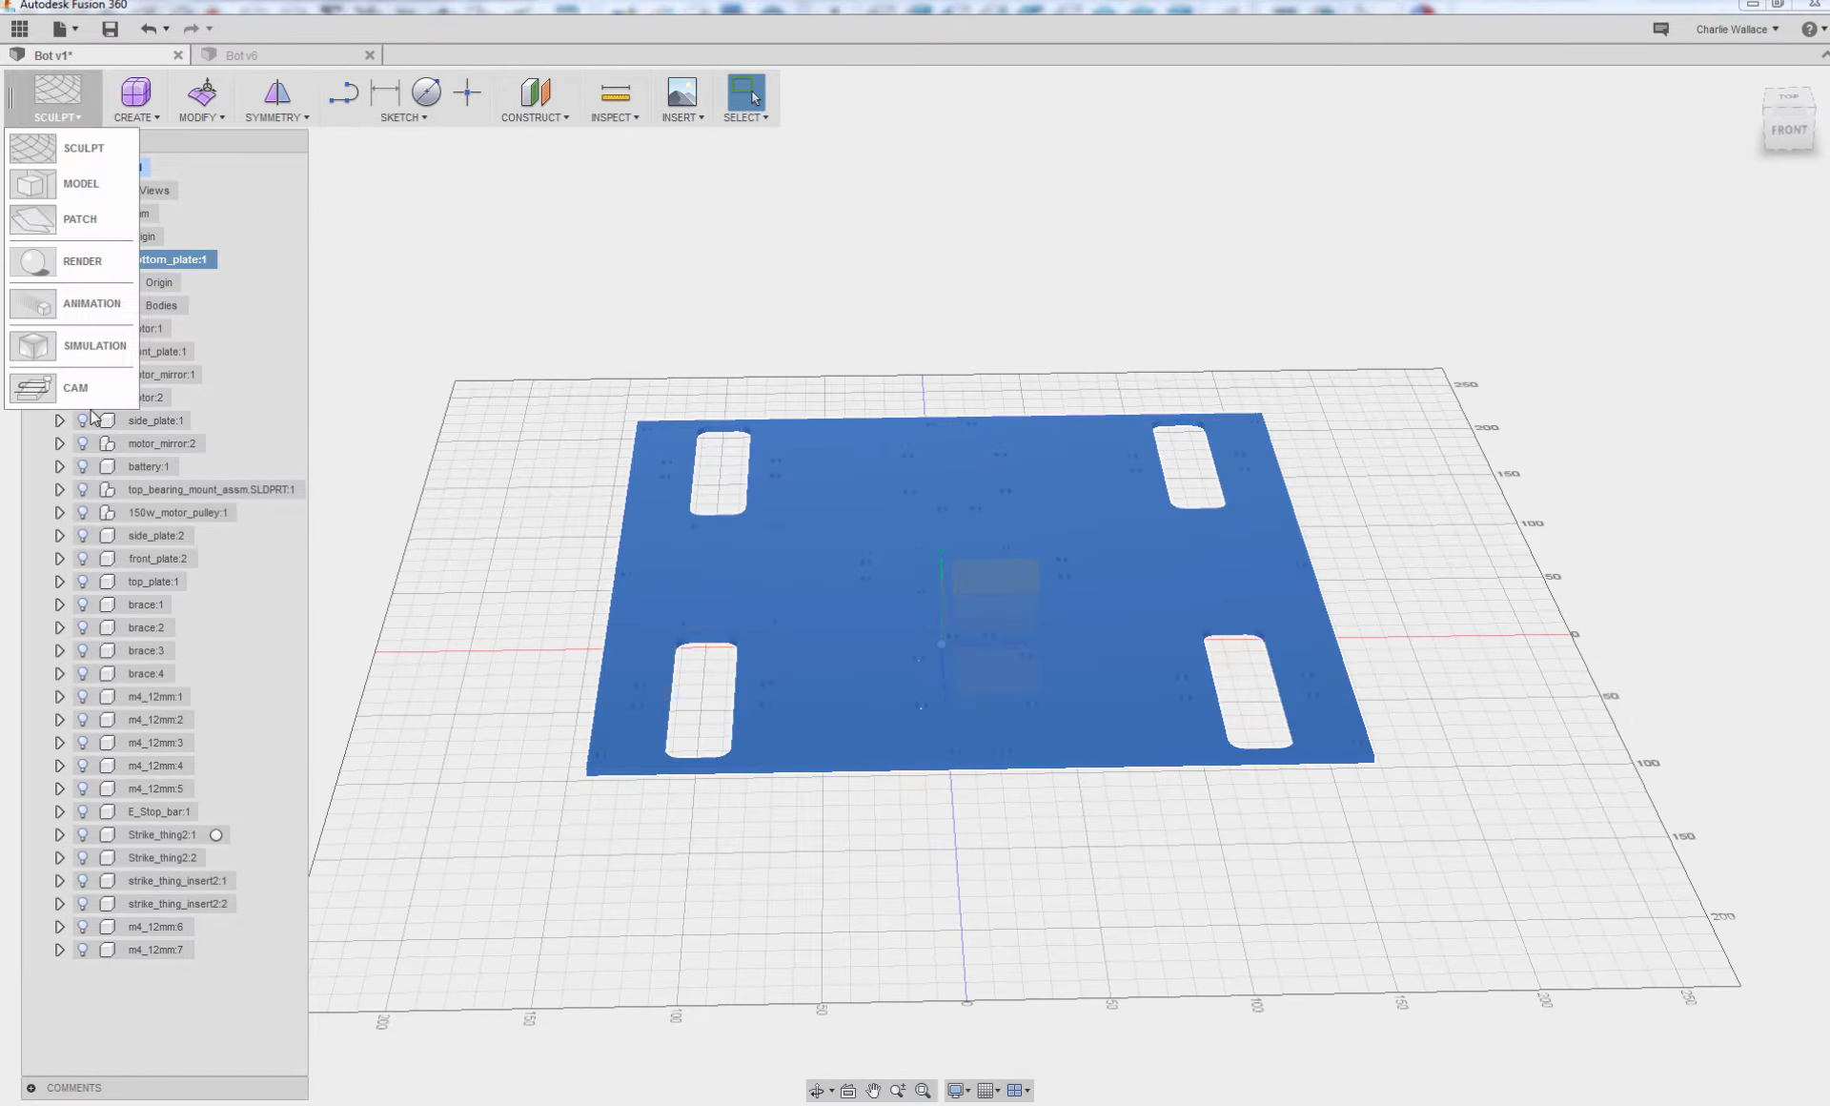
click(92, 387)
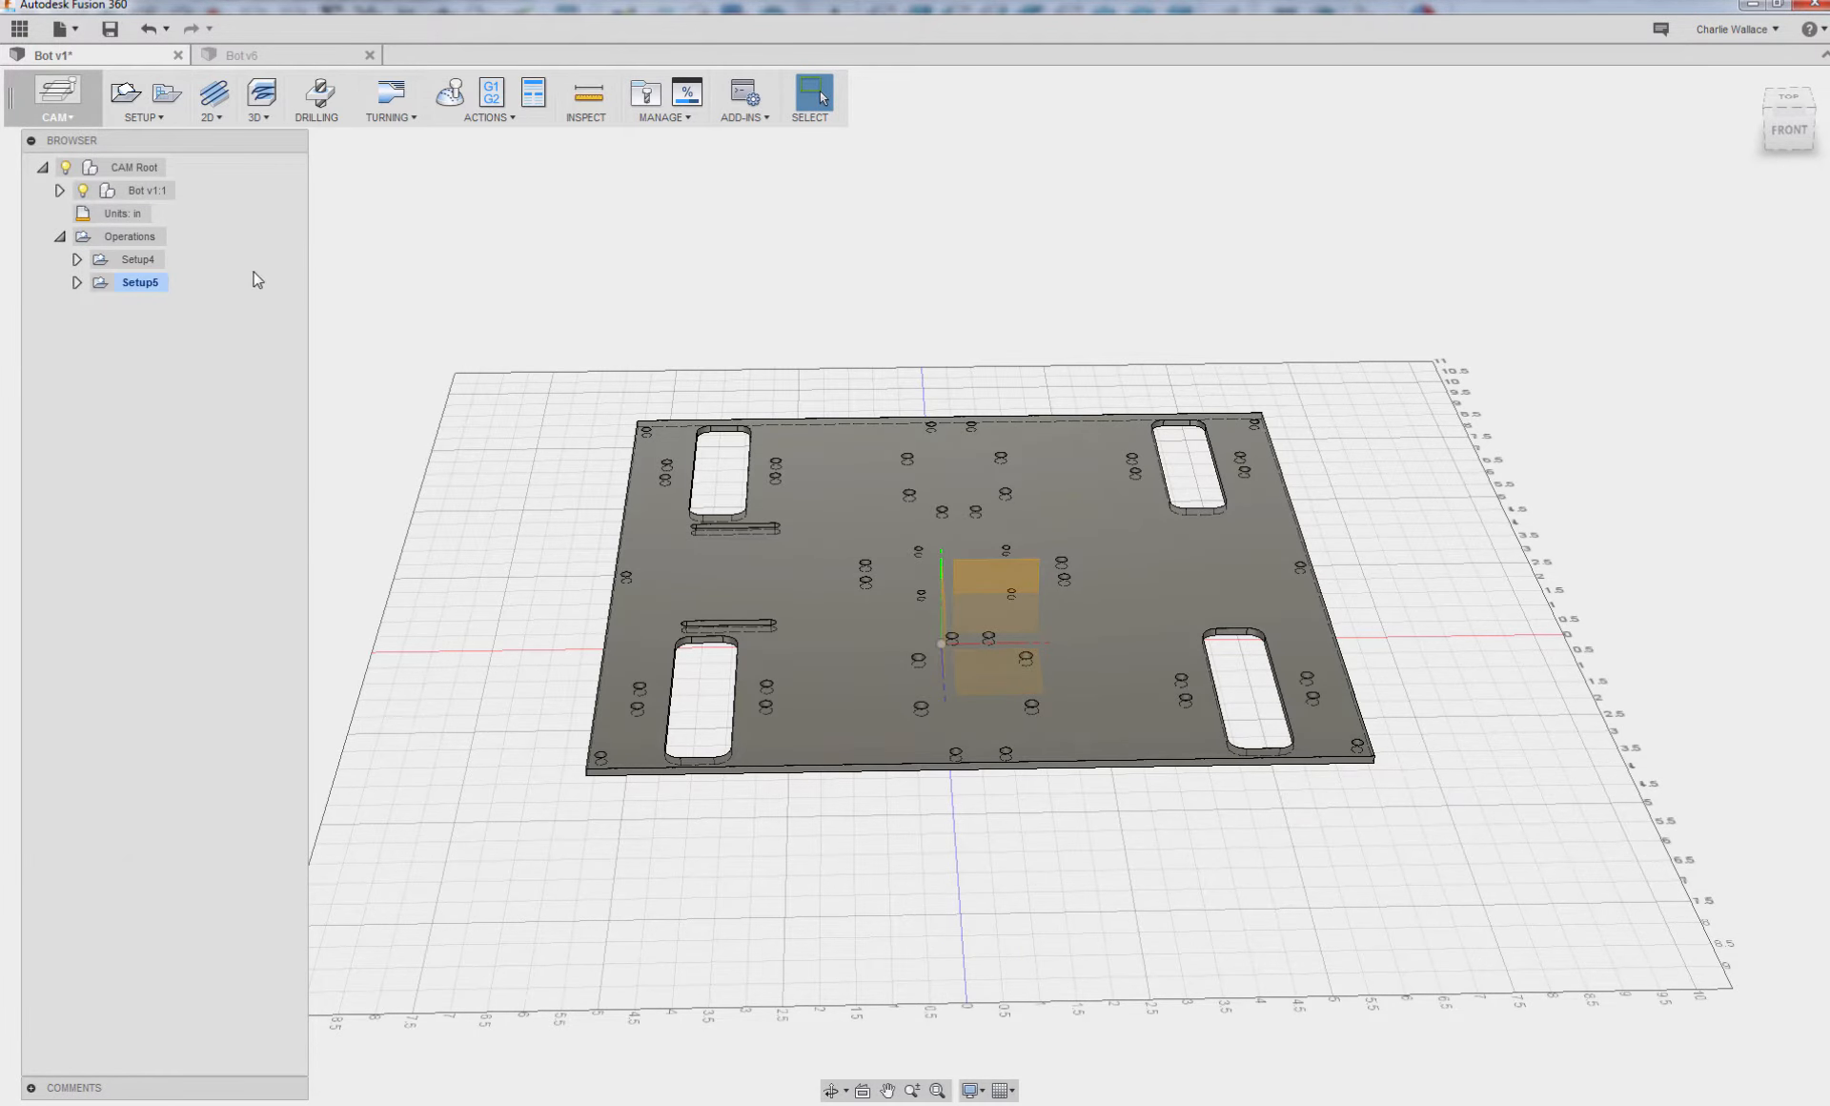
click(122, 238)
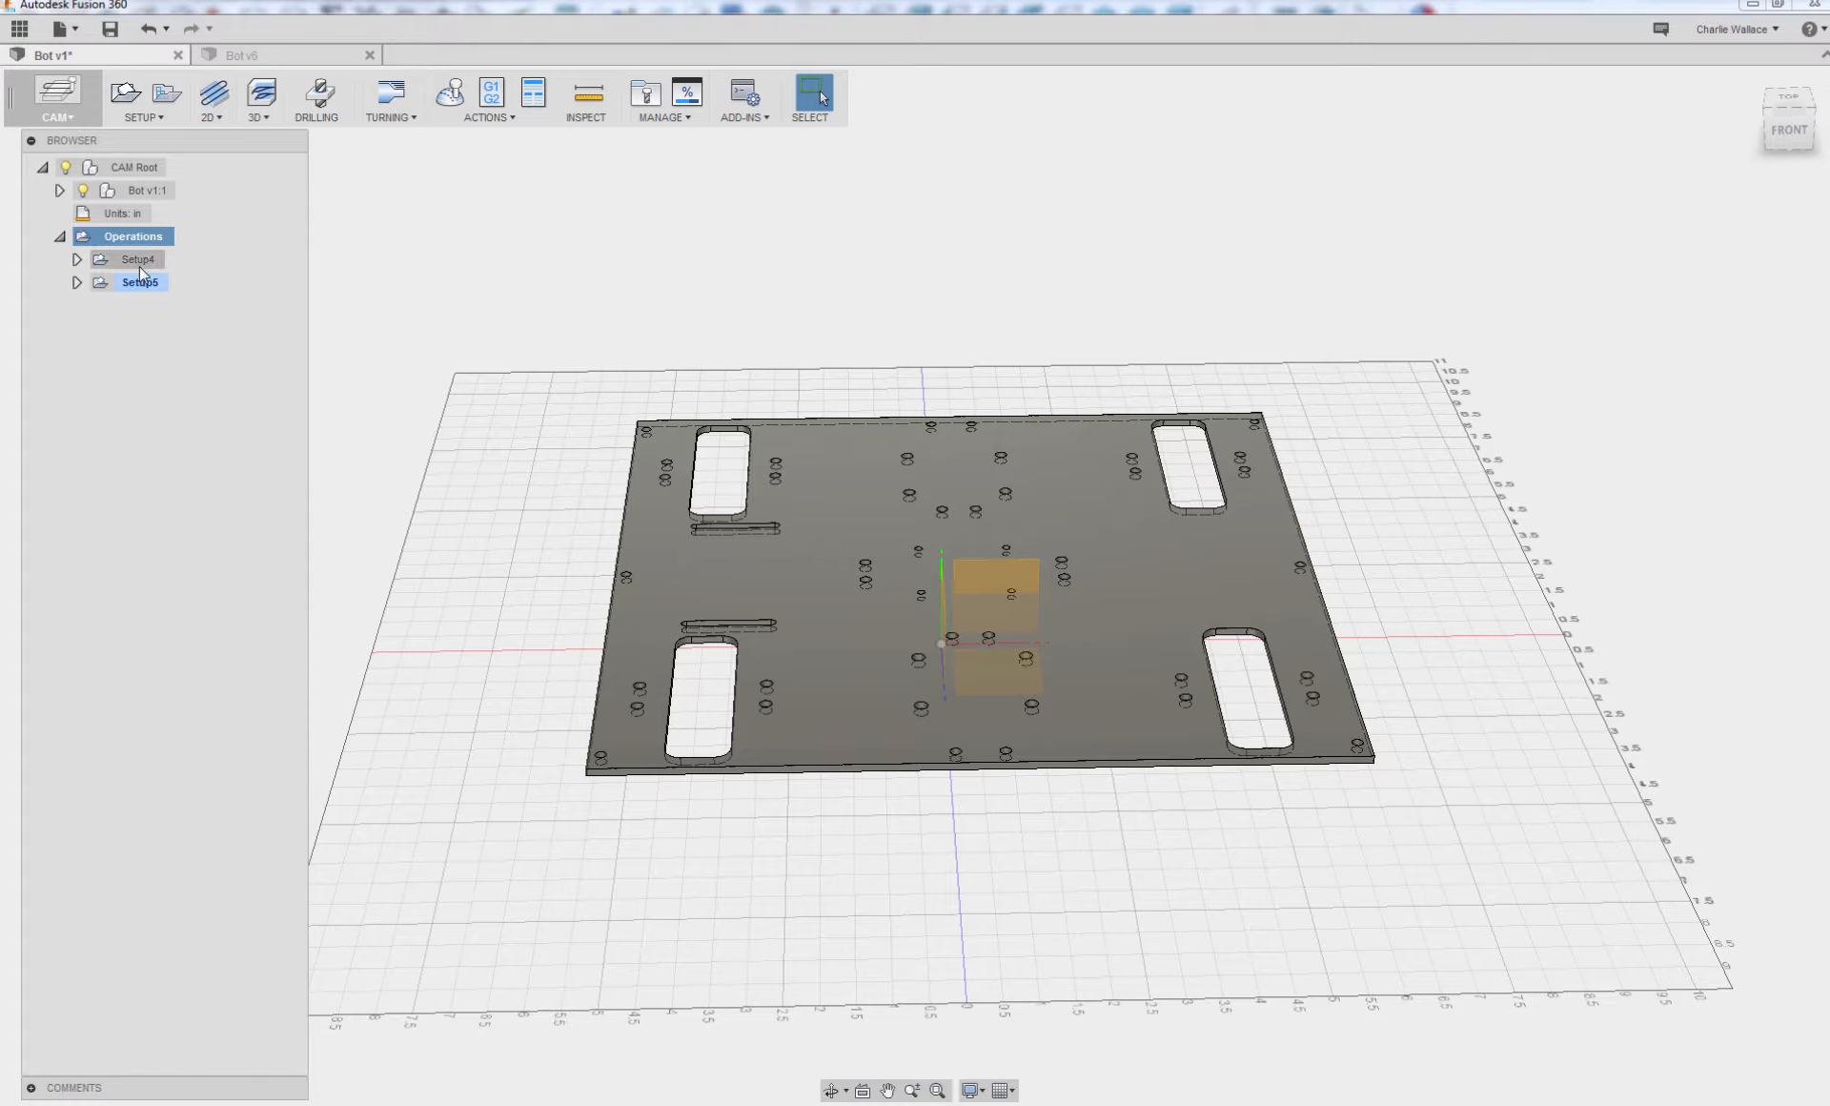
click(143, 120)
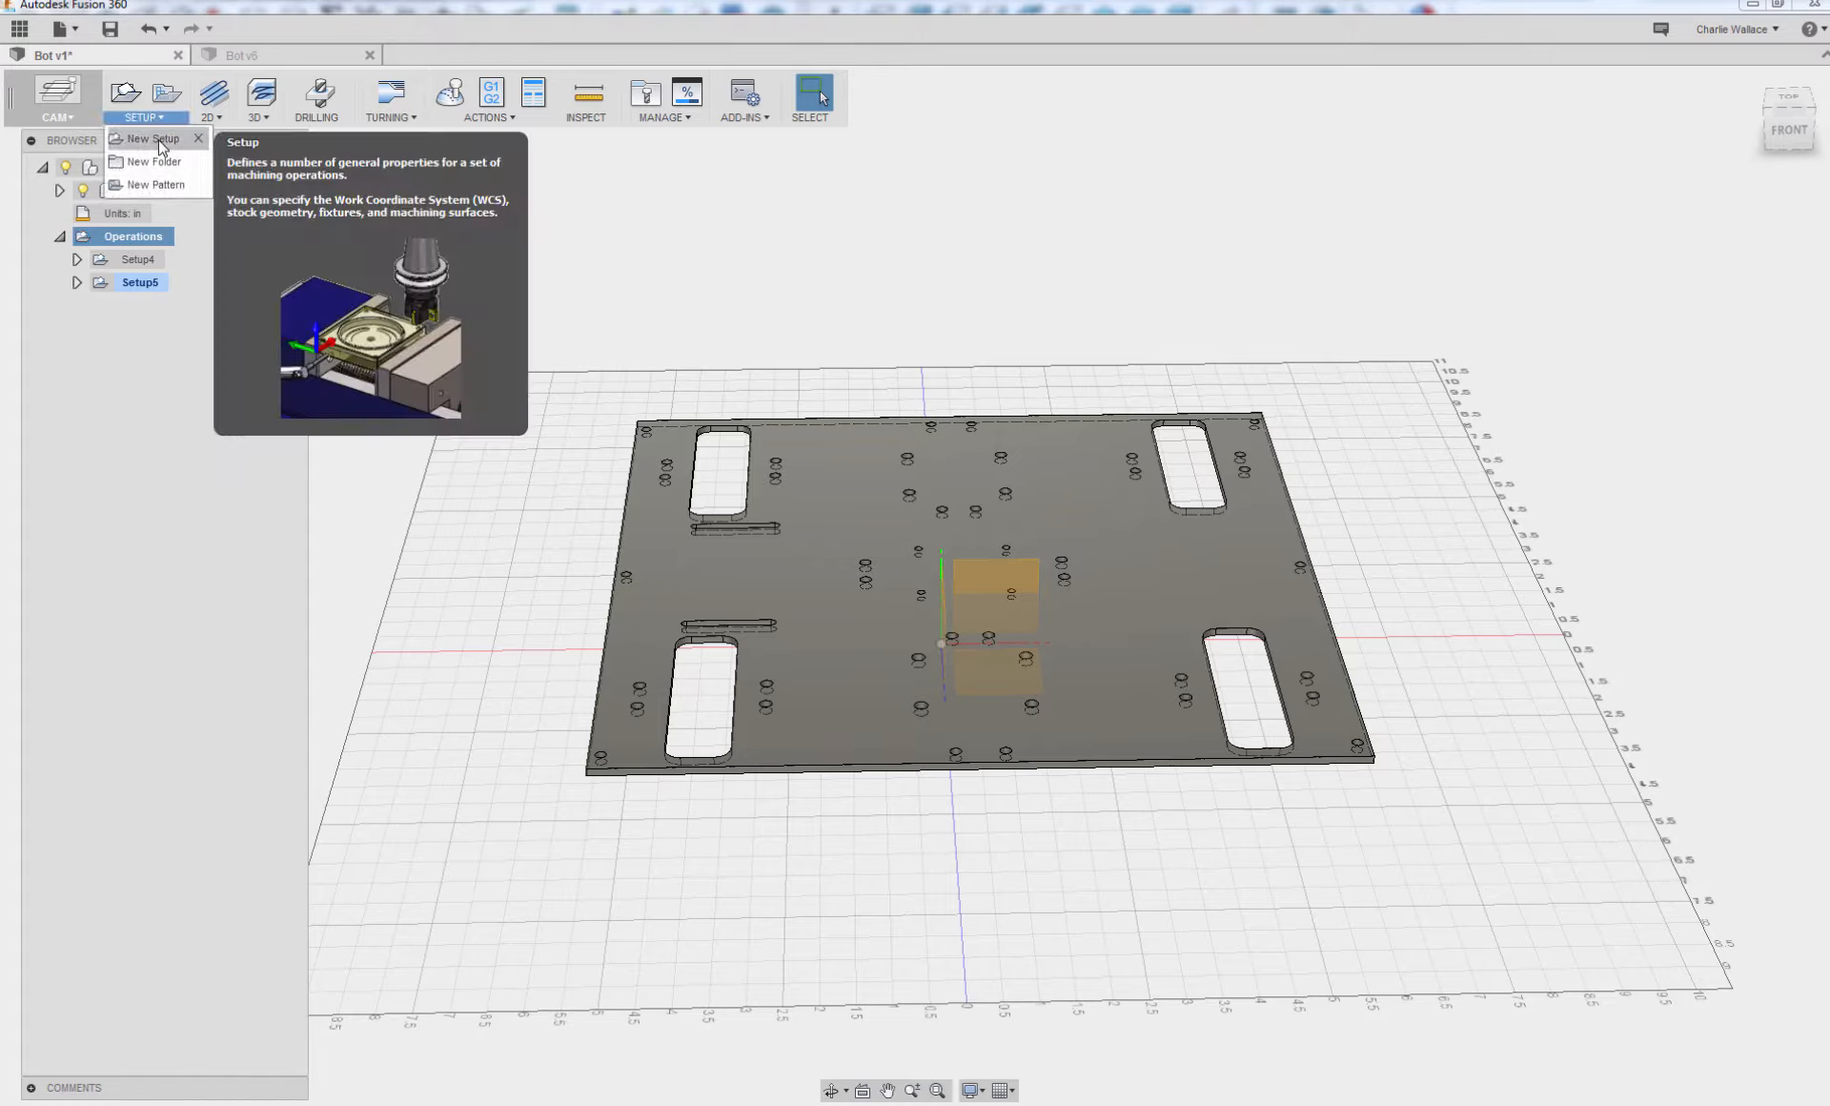
click(158, 140)
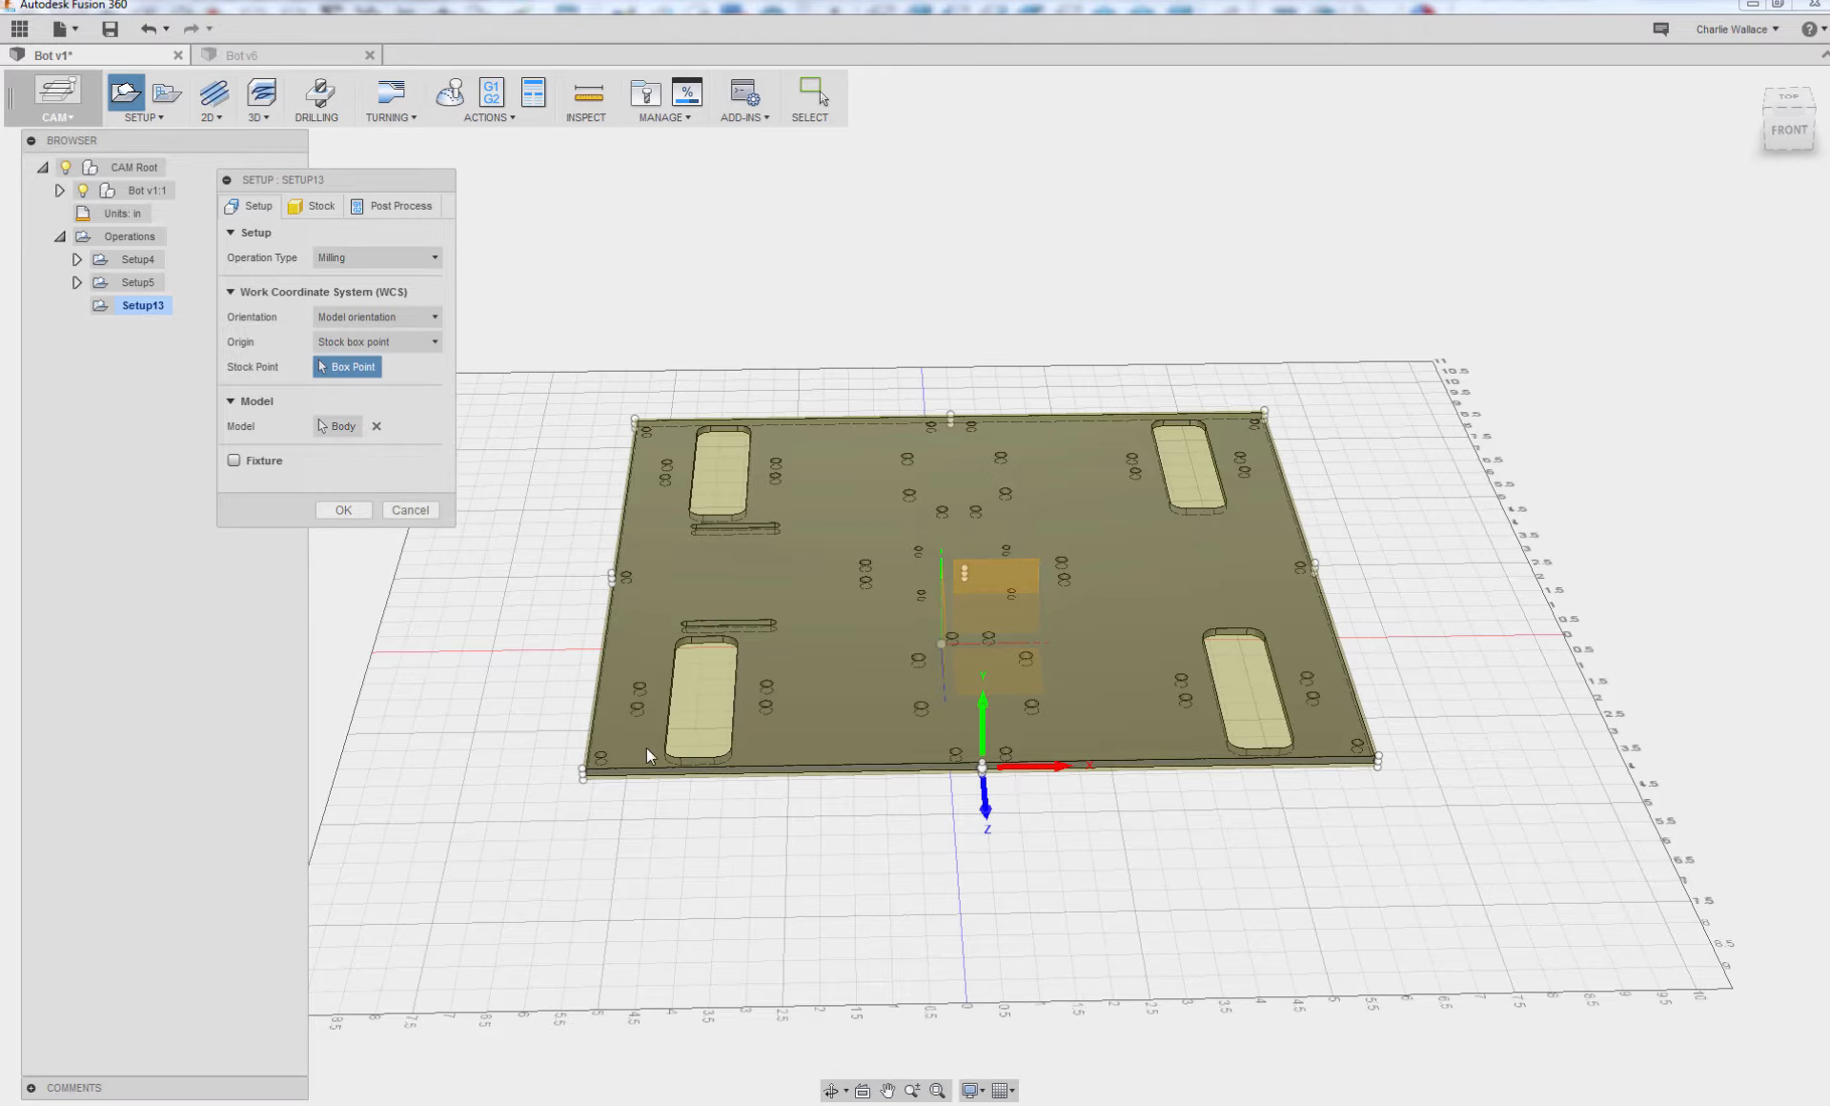
- Set the work coordinate orientation to Z axis/plane & X axis, using the plate's large upper face for the Z axis
click(400, 316)
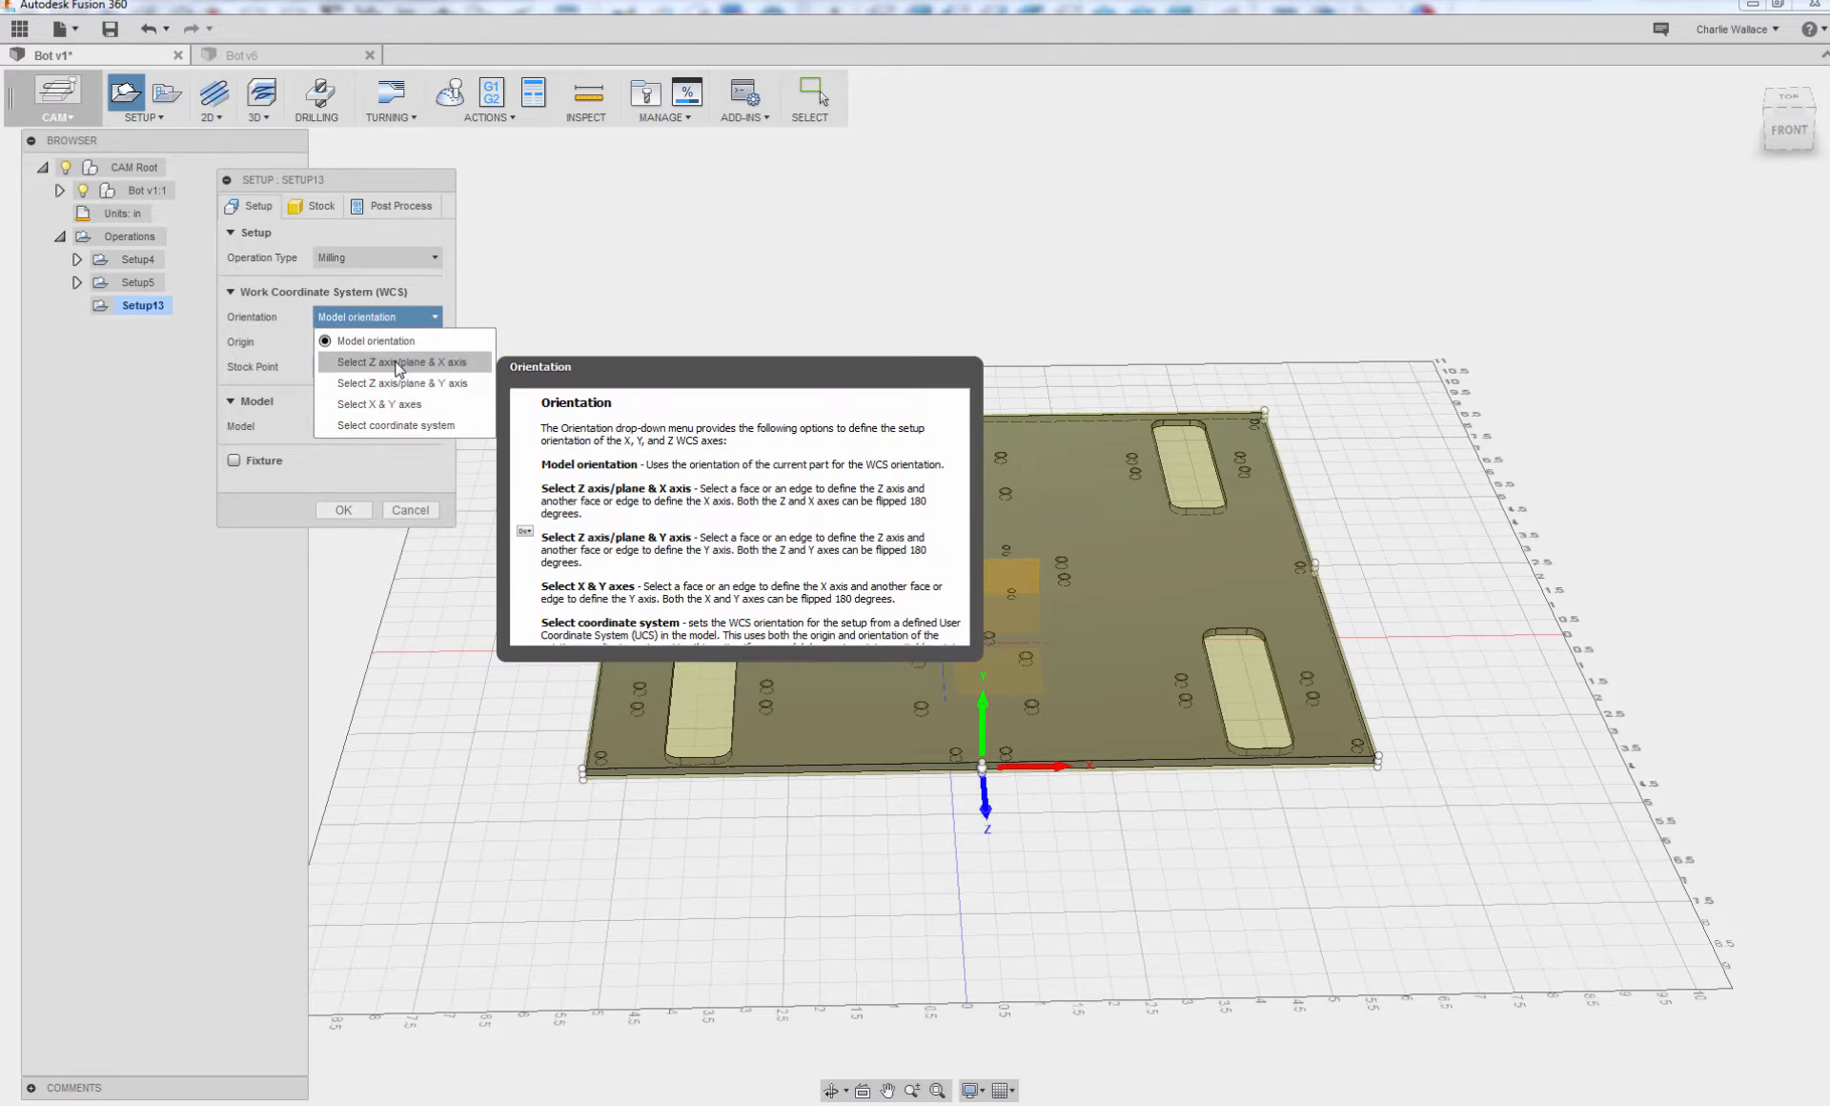
click(472, 363)
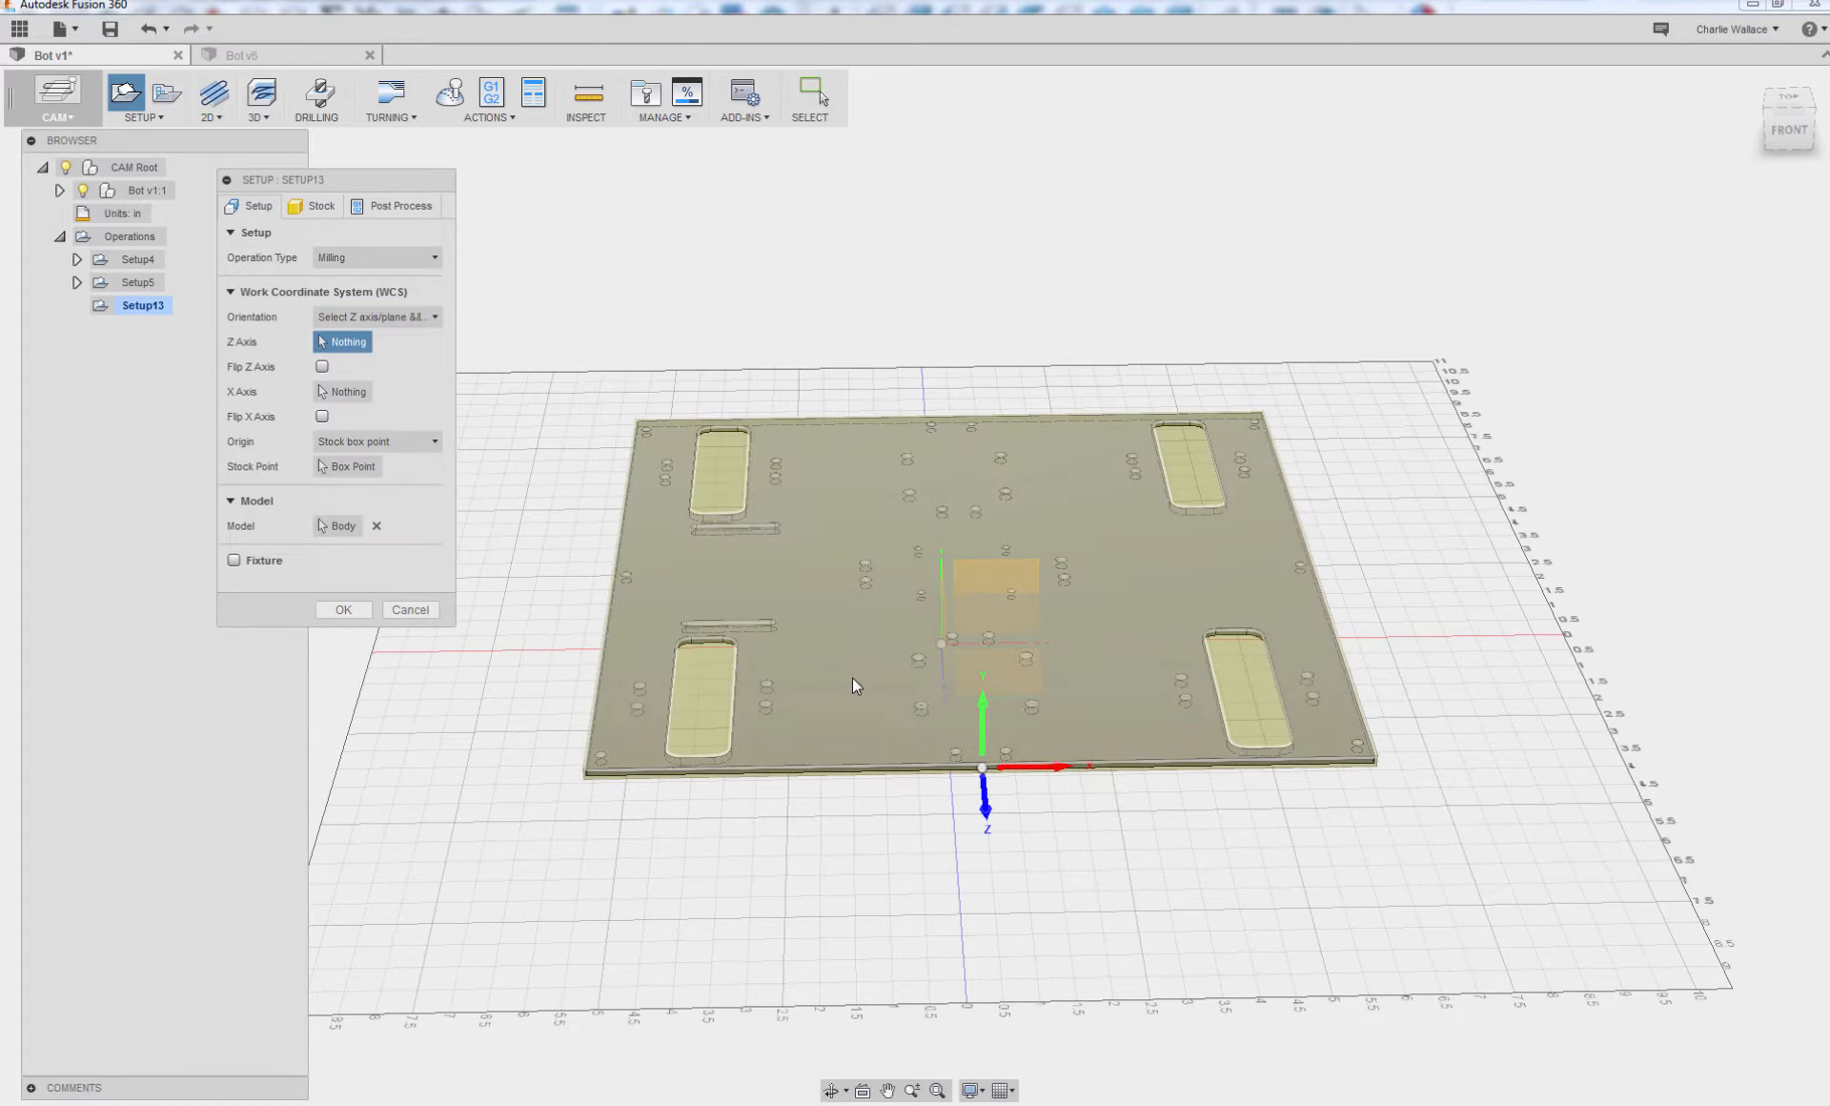
click(852, 677)
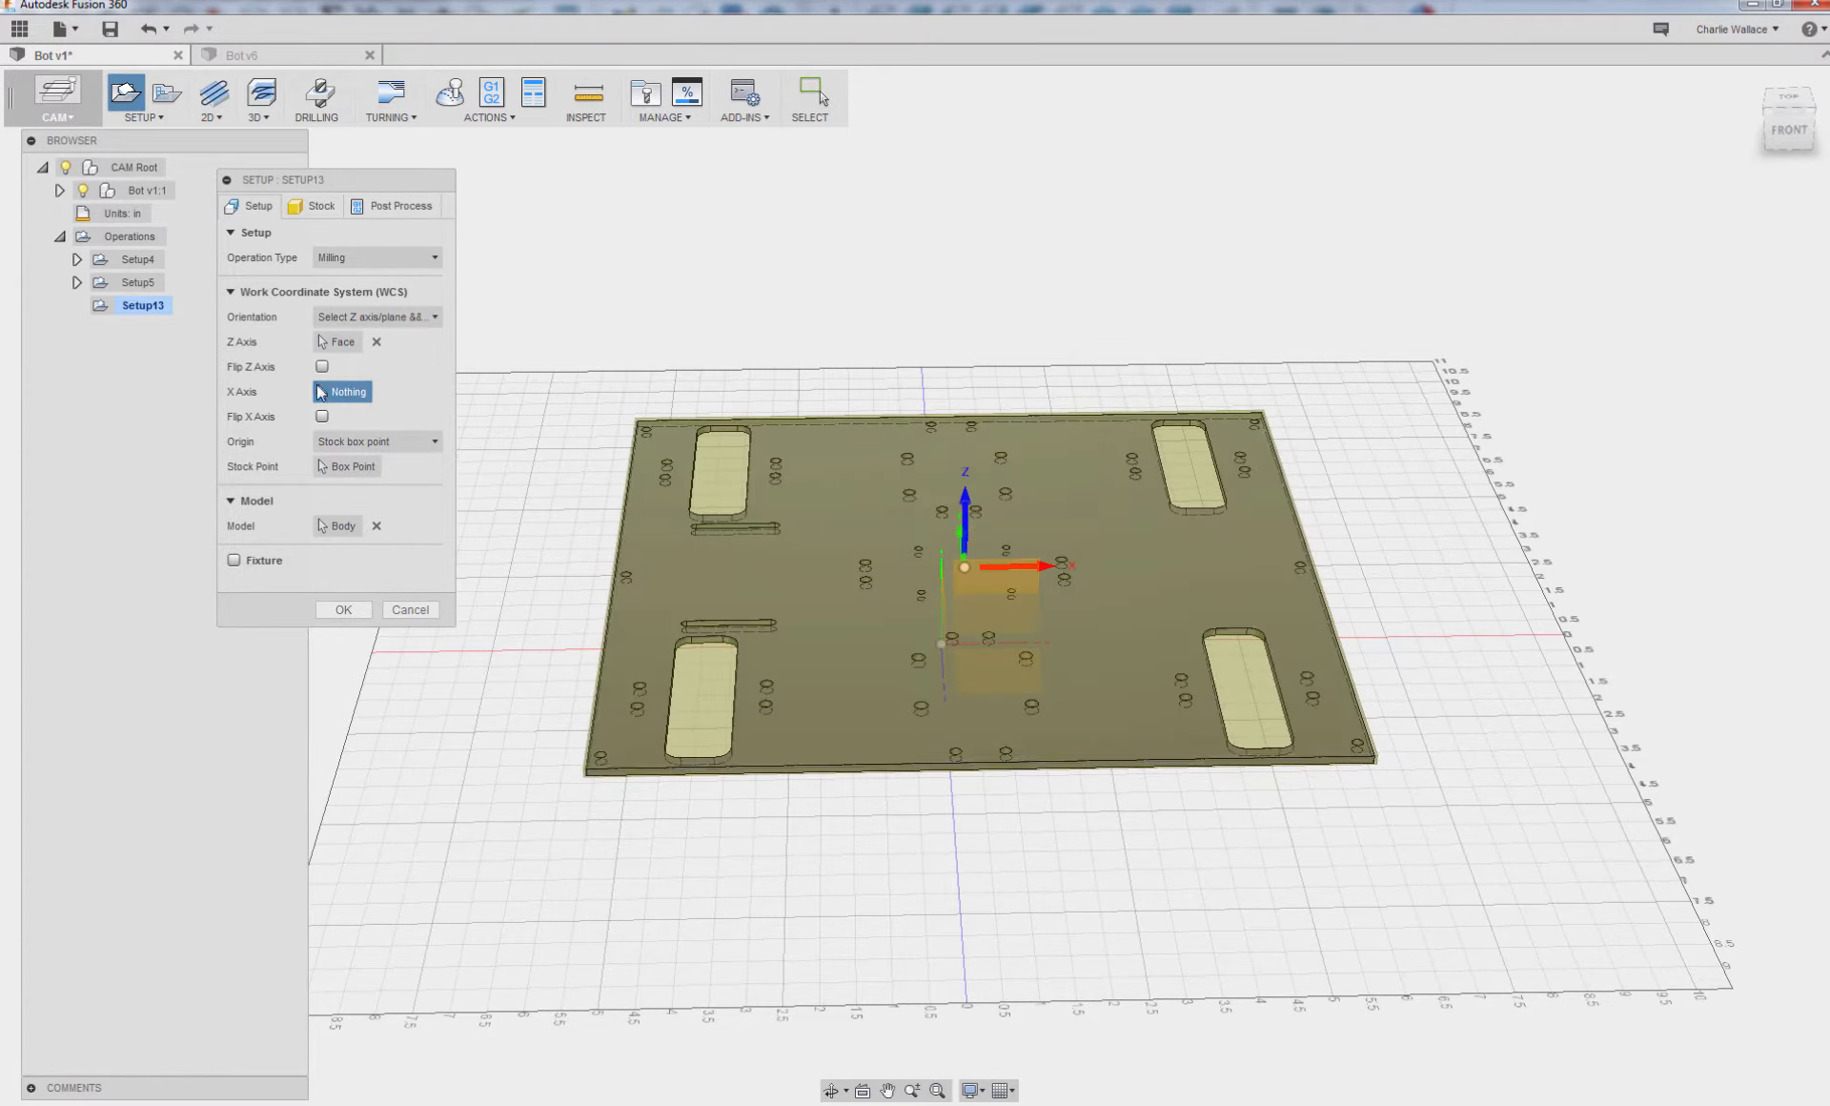
- Define the stock as a fixed size box, apply 0.125 in rounding to its dimensions, and reset the rounding to 0
click(321, 211)
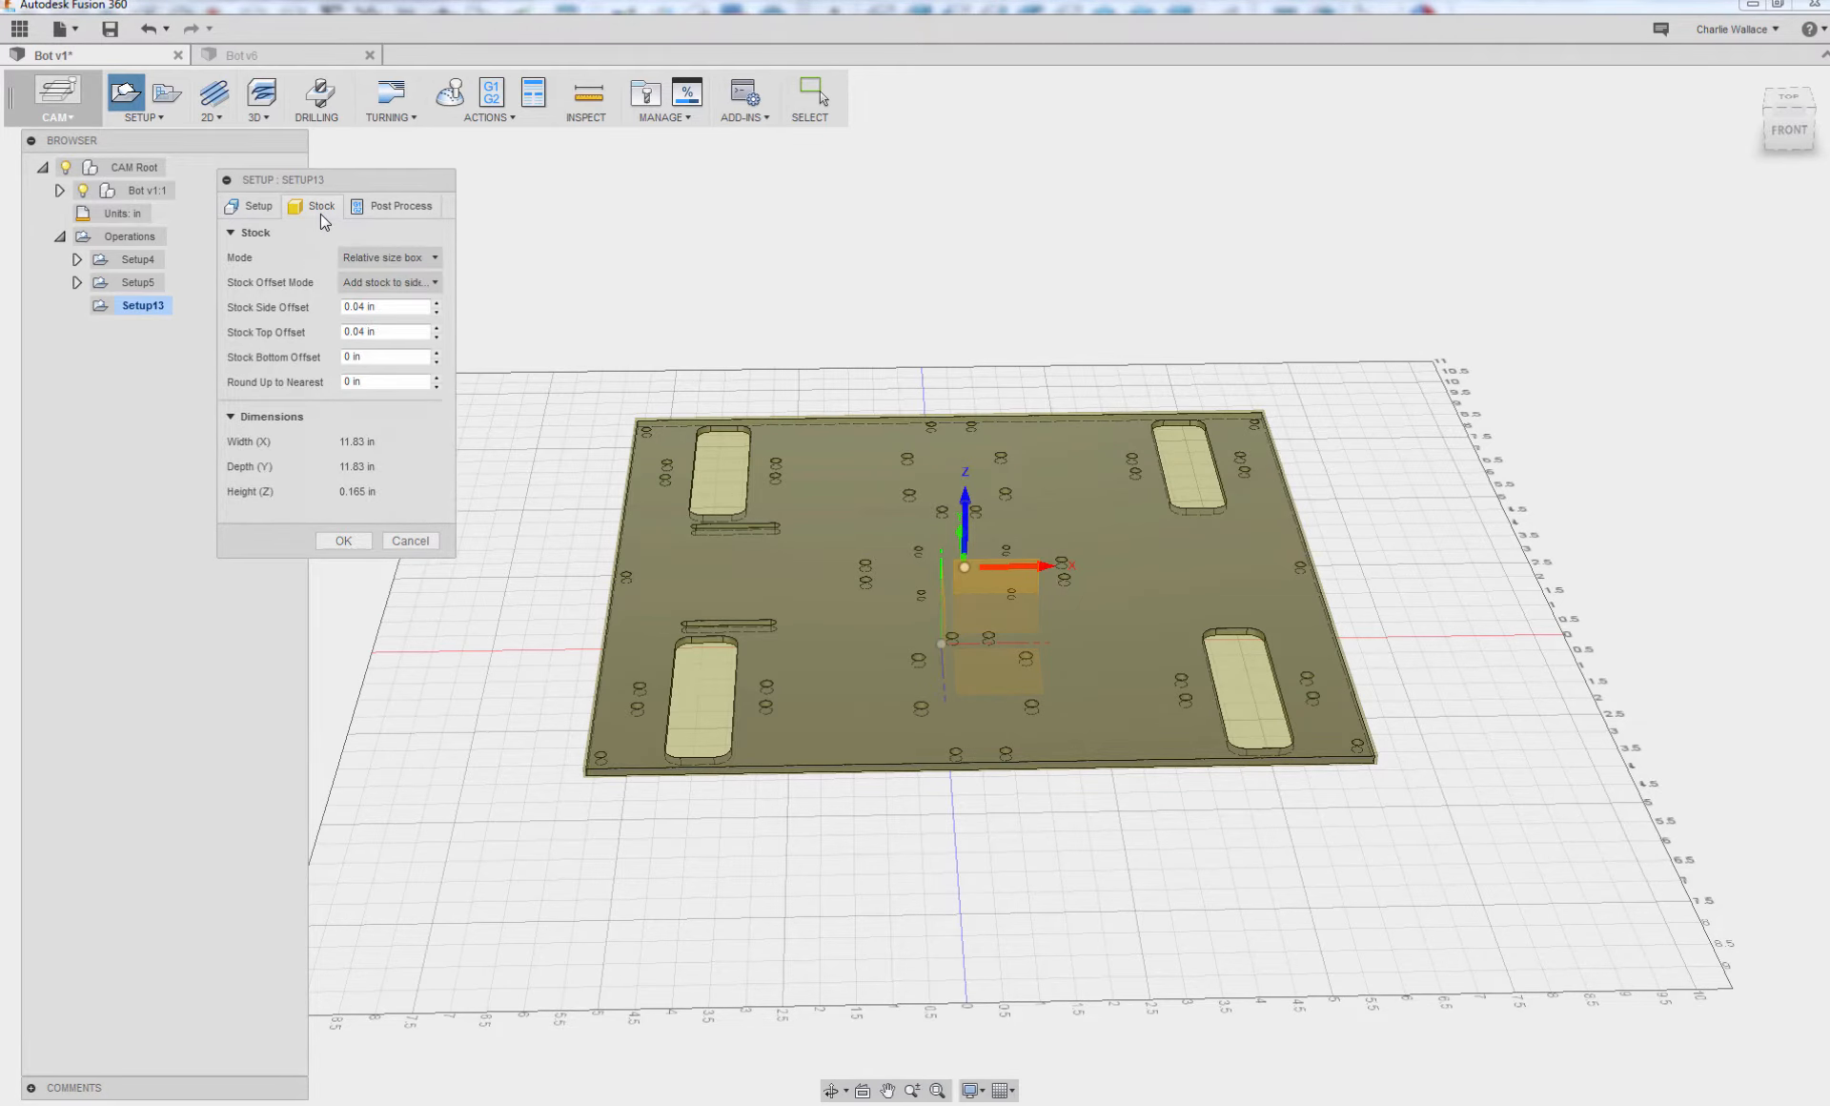
click(393, 255)
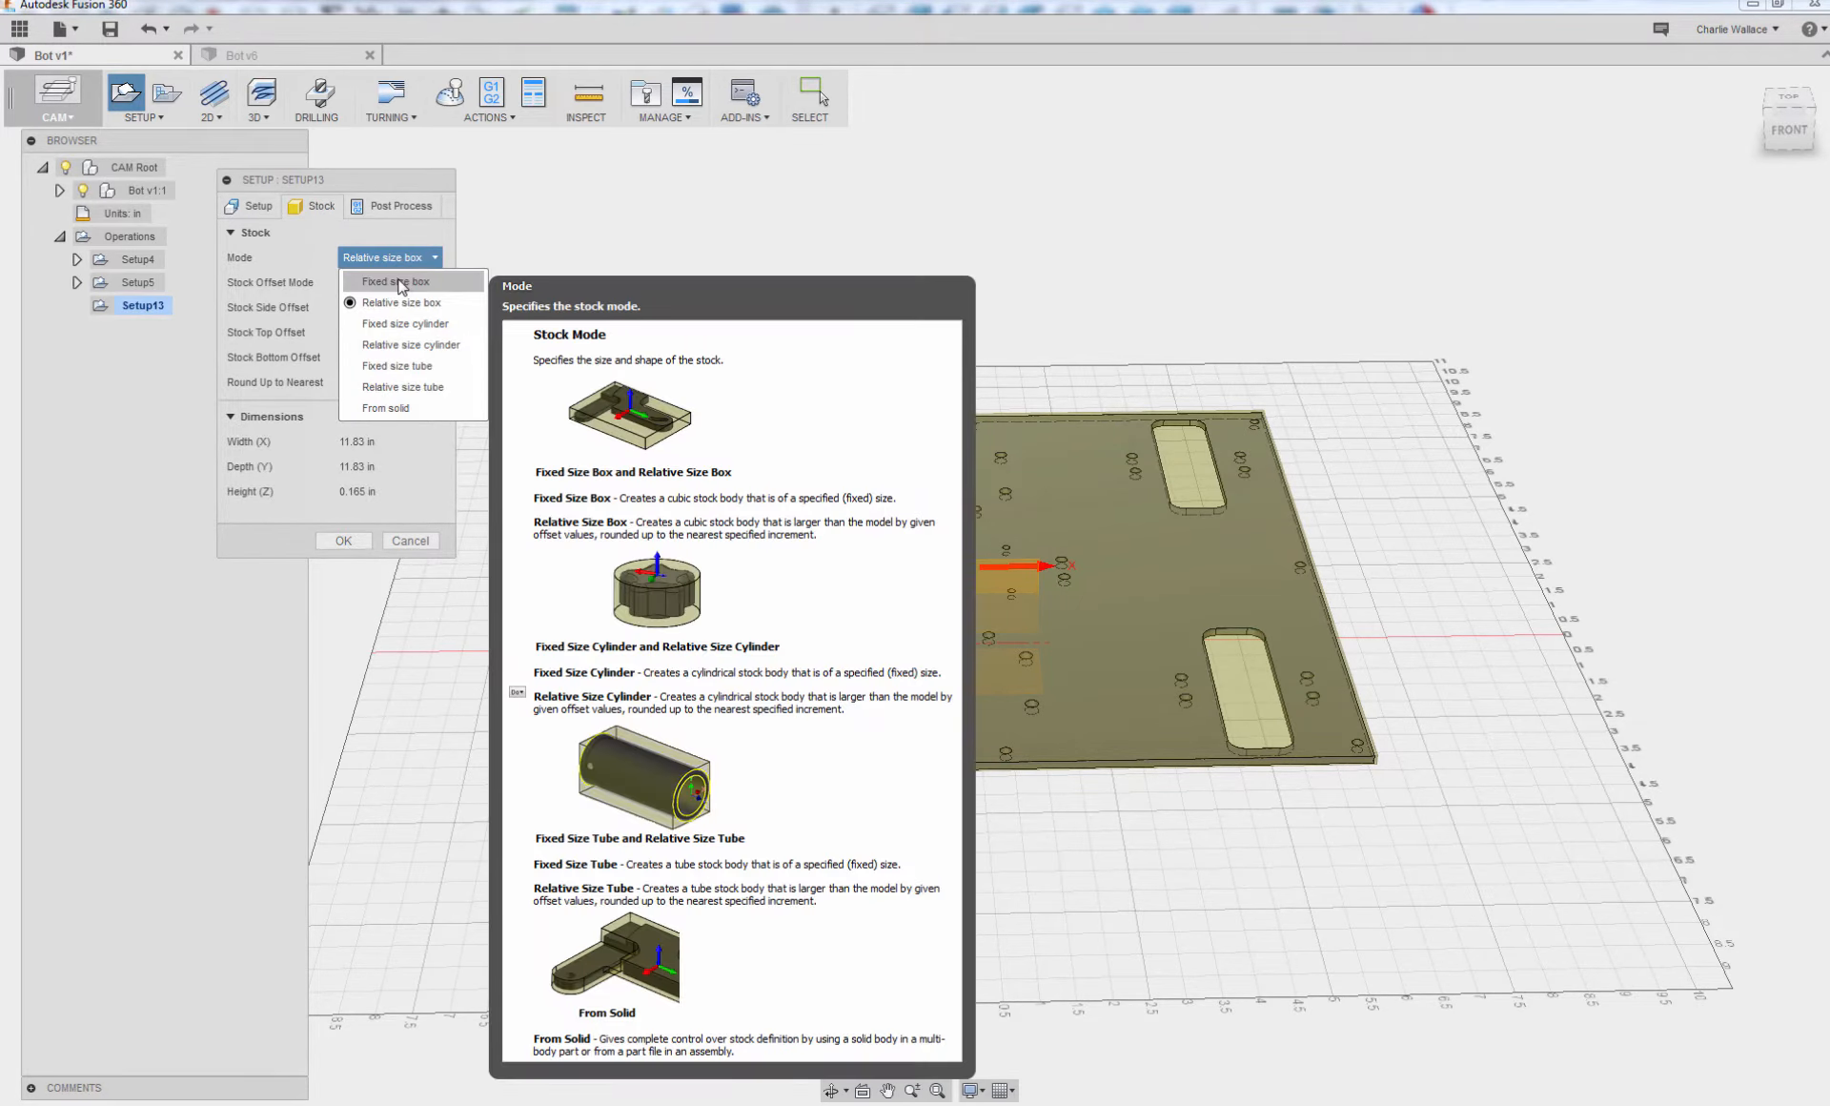
click(398, 282)
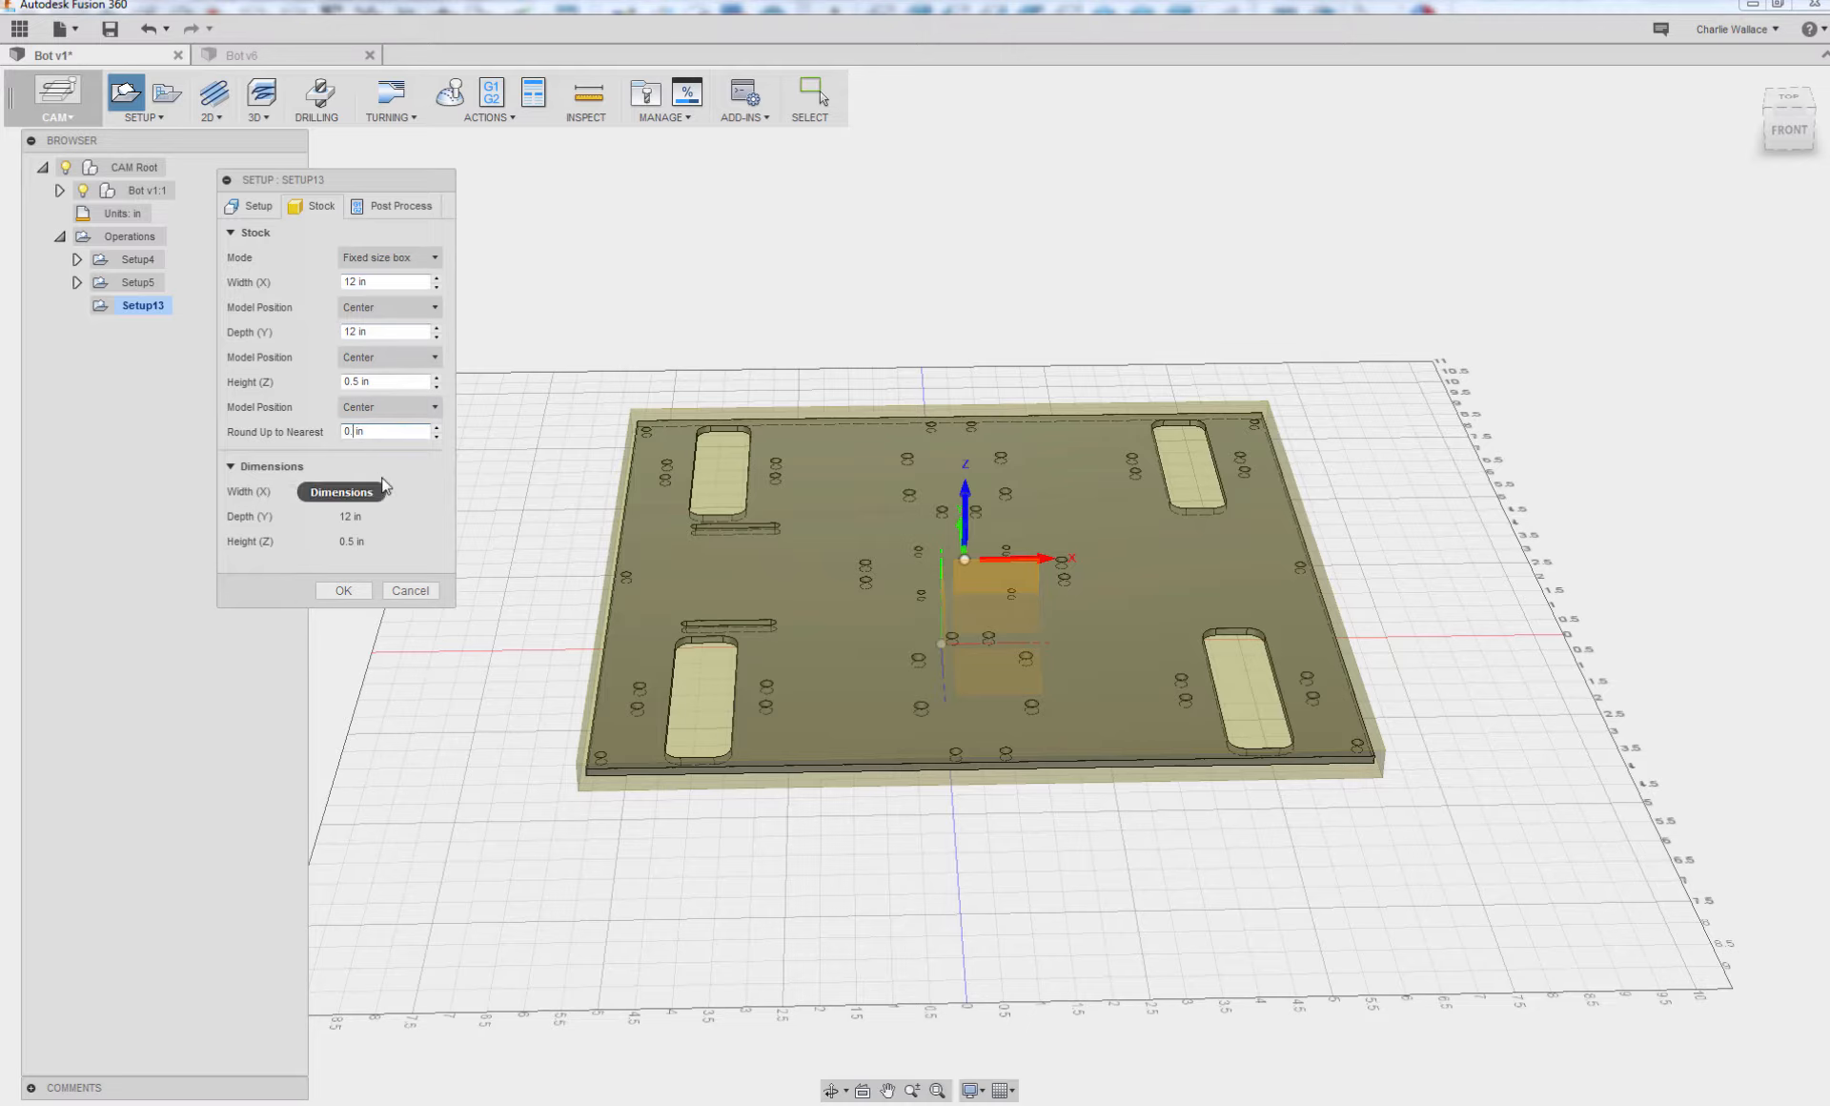
text(125)
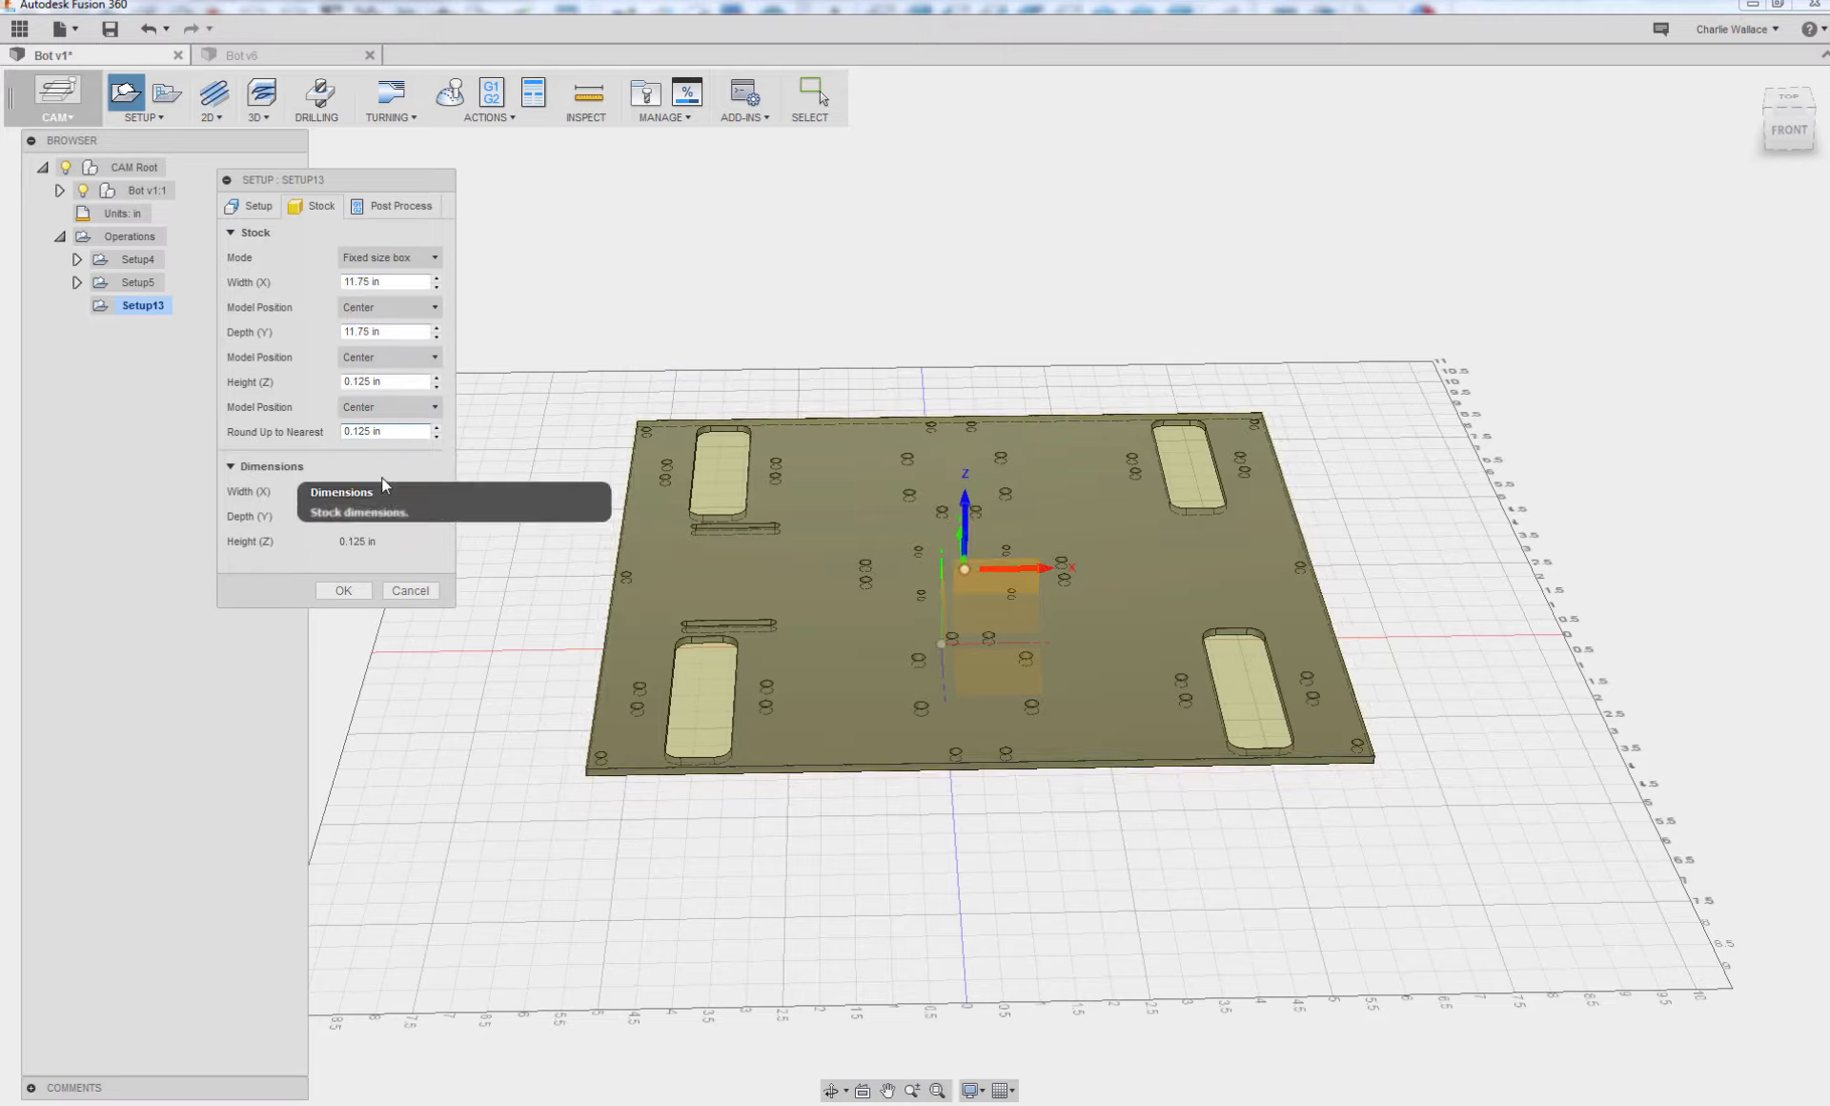
click(381, 431)
text(0)
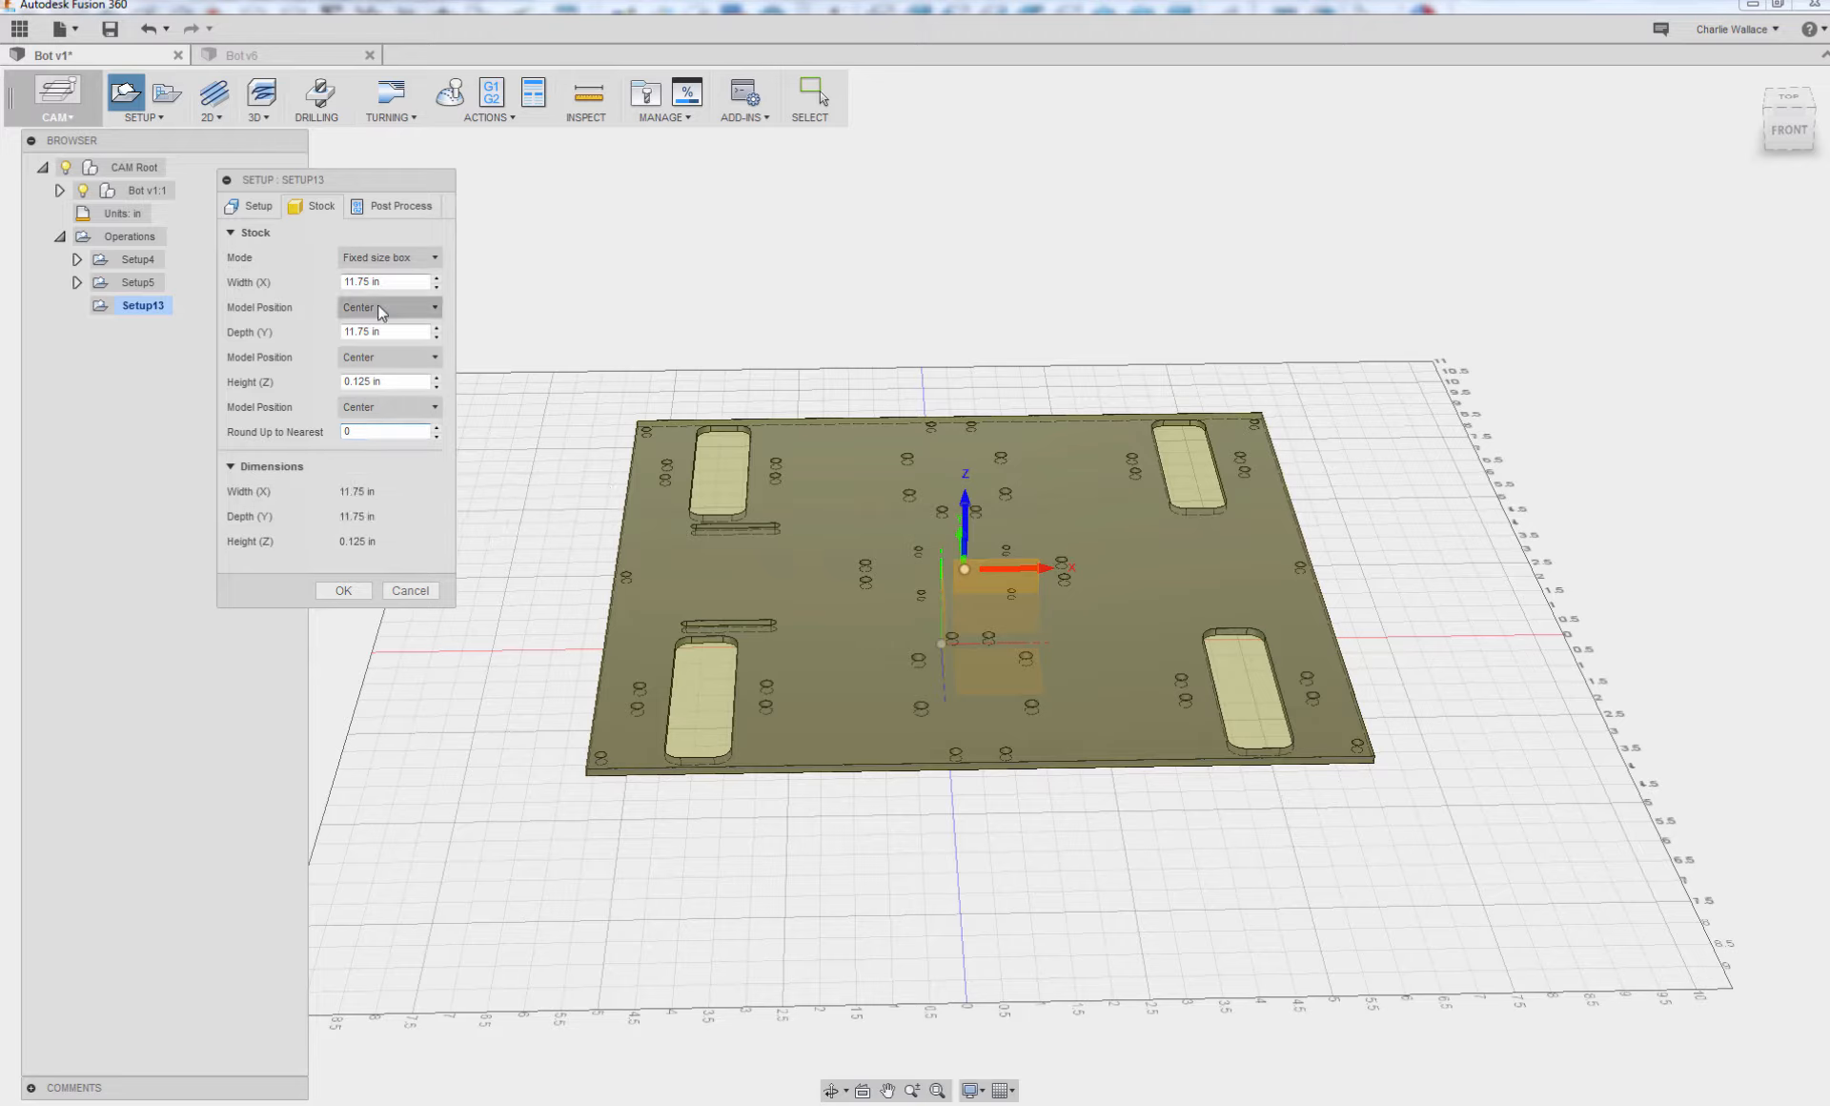
- Set the stock box's width and depth to 12 in each
drag(384, 283, 330, 274)
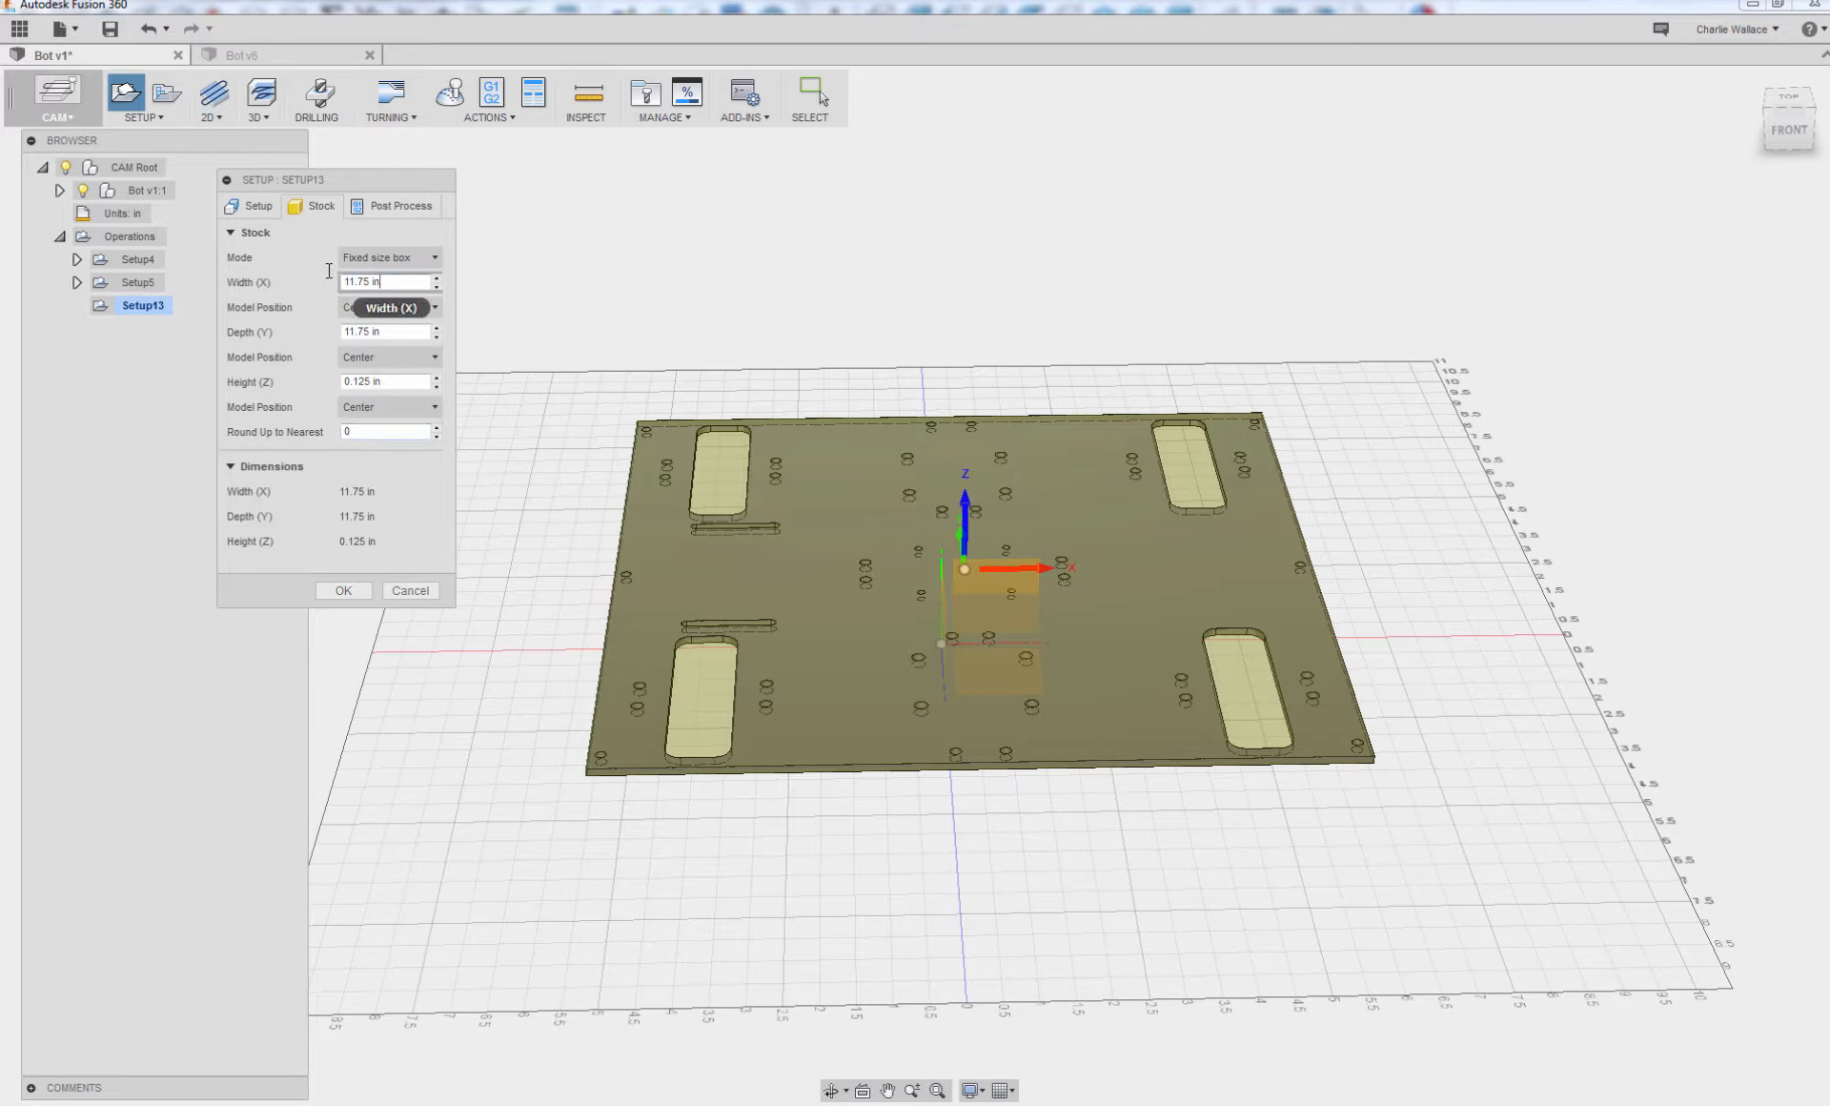
text(12)
drag(391, 332, 344, 331)
text(12)
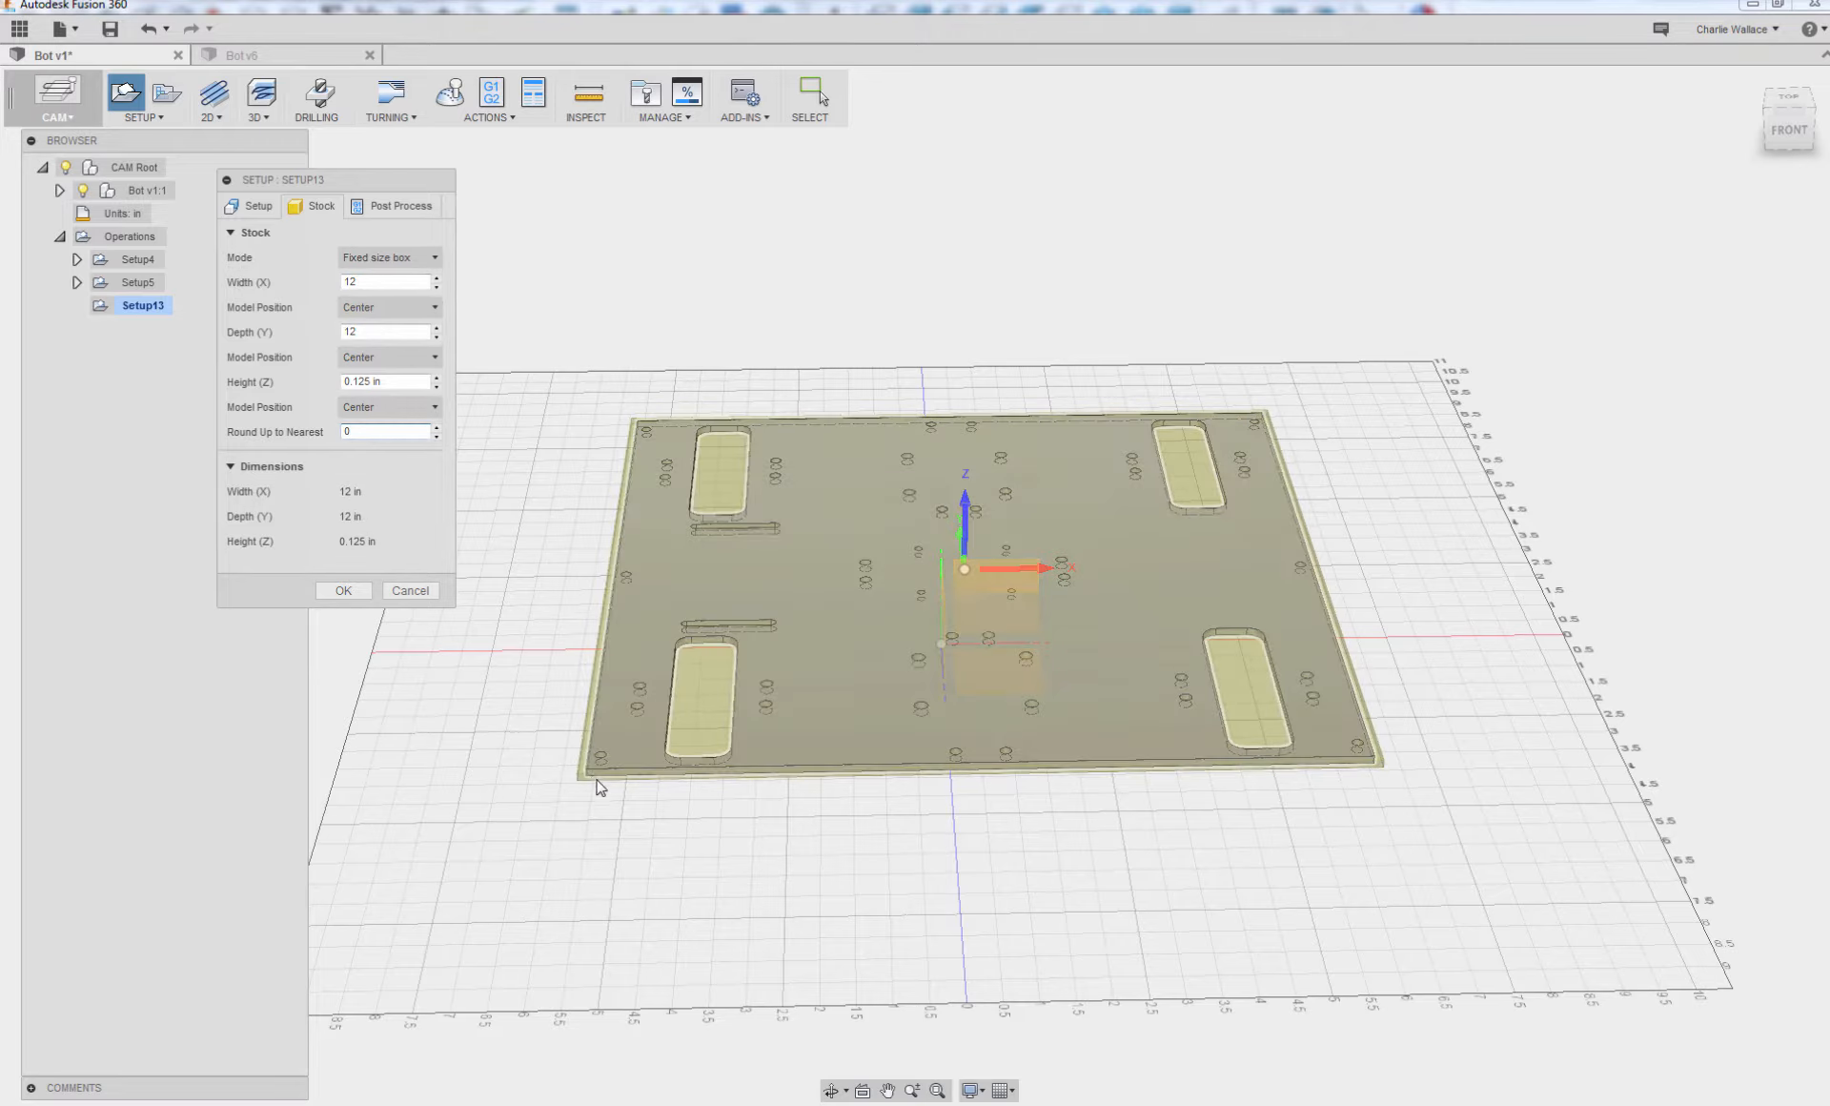
mouse_move(822, 793)
shift+middle_down()
mouse_move(821, 838)
mouse_move(834, 671)
mouse_move(817, 804)
shift+middle_up()
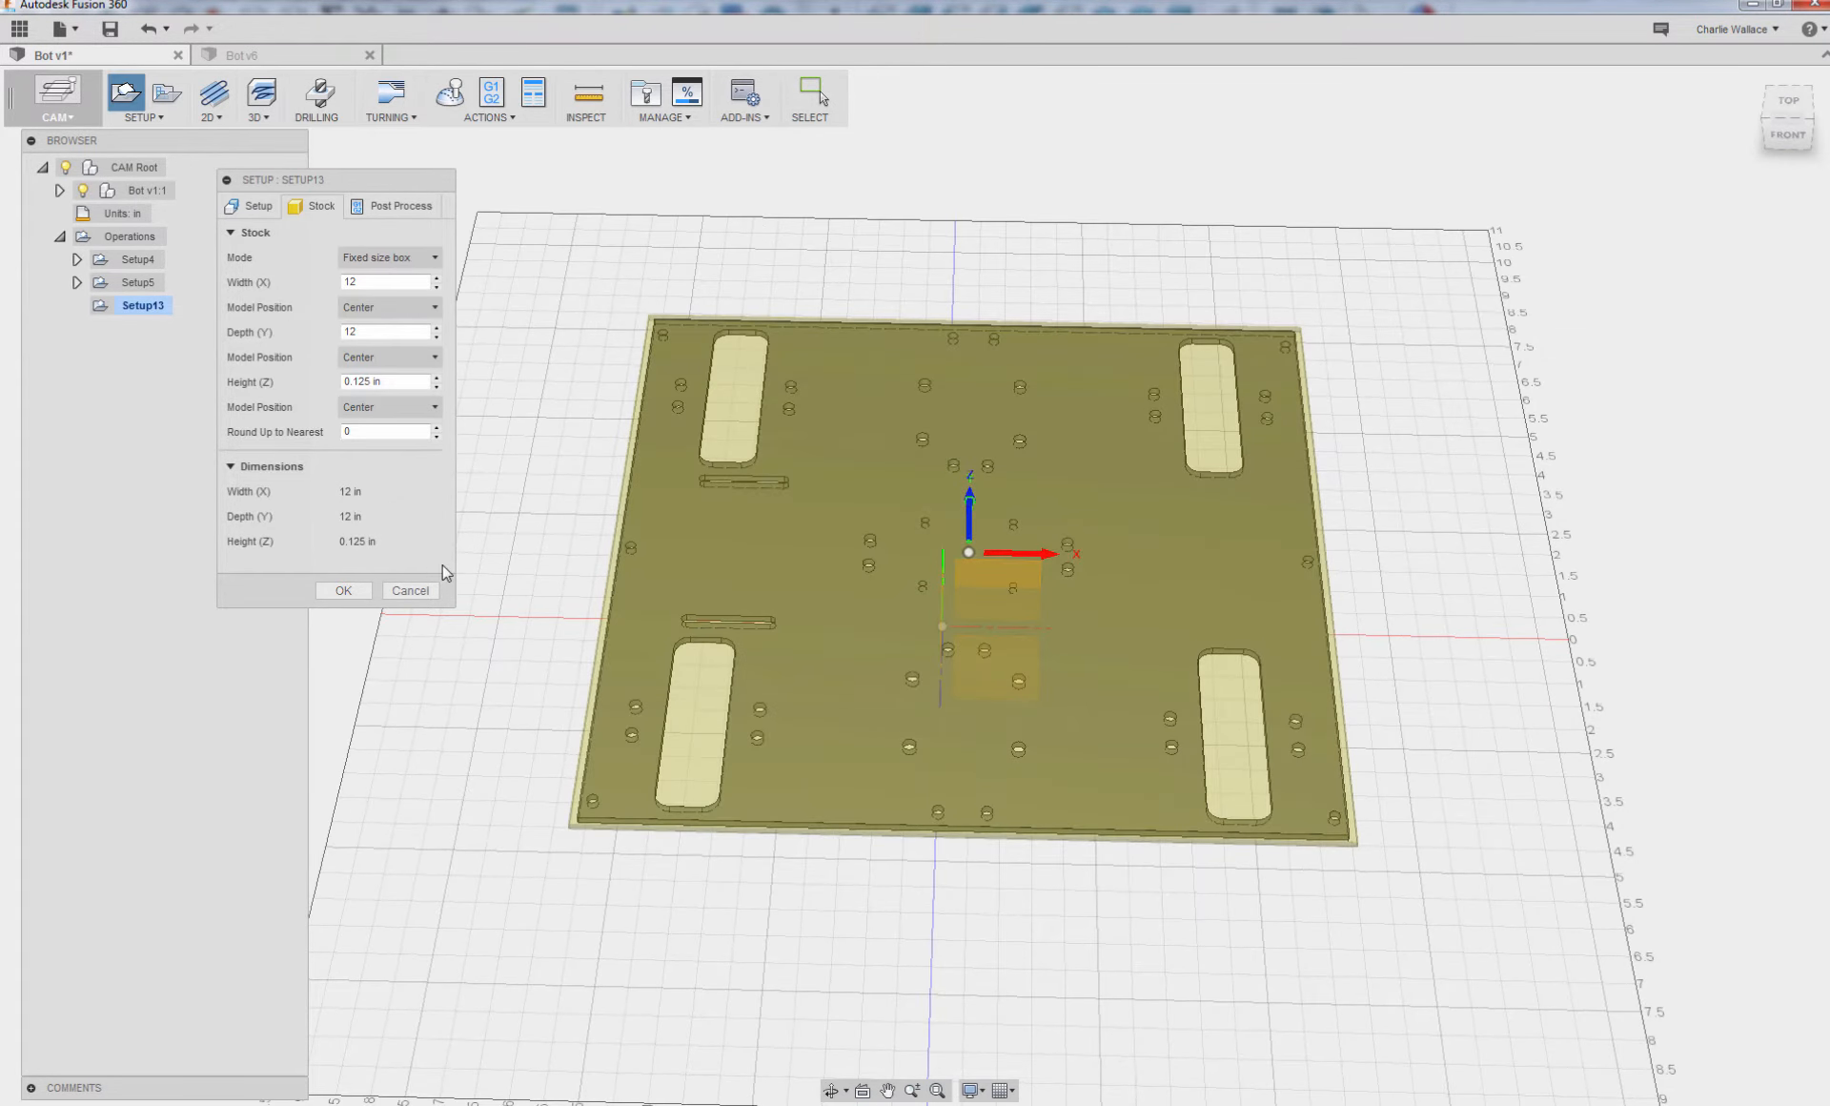
- Place the setup origin on the stock box's upper front-left corner and finish the setup
click(242, 208)
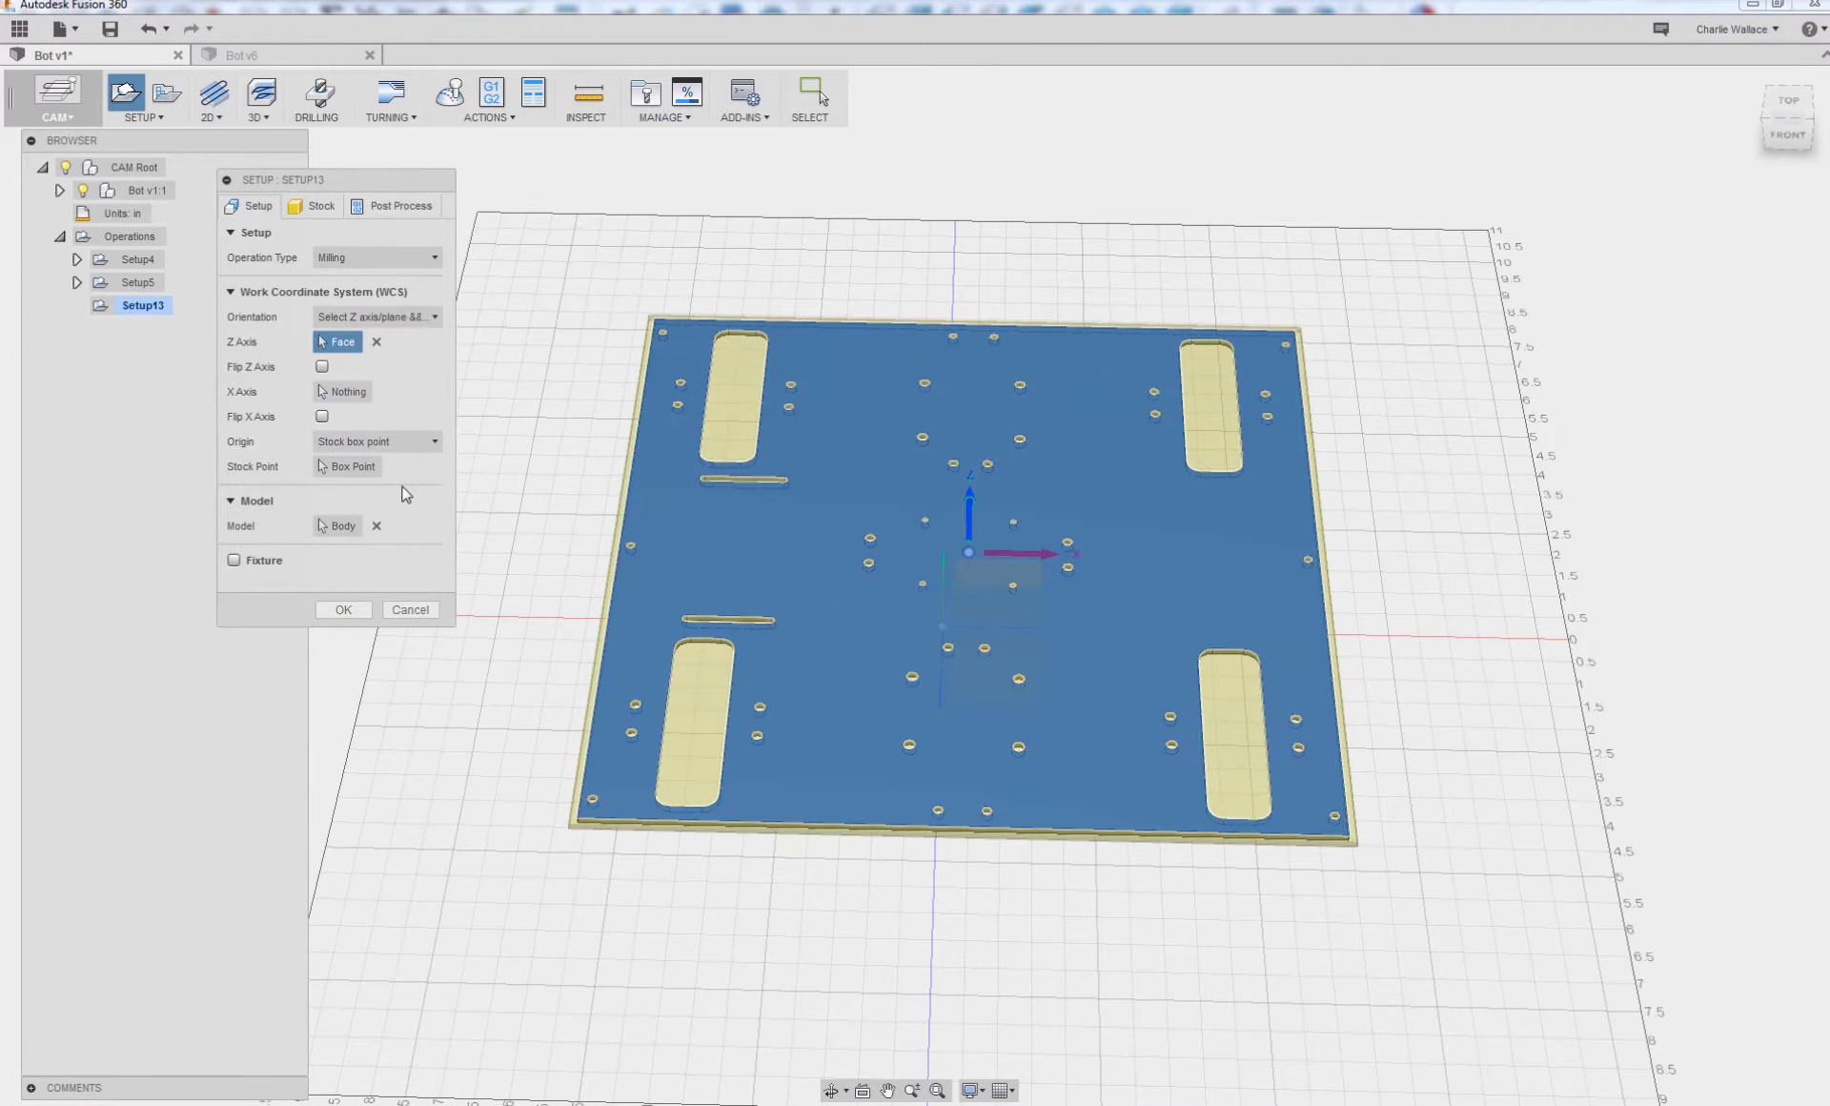
scroll(981, 563, down, 2)
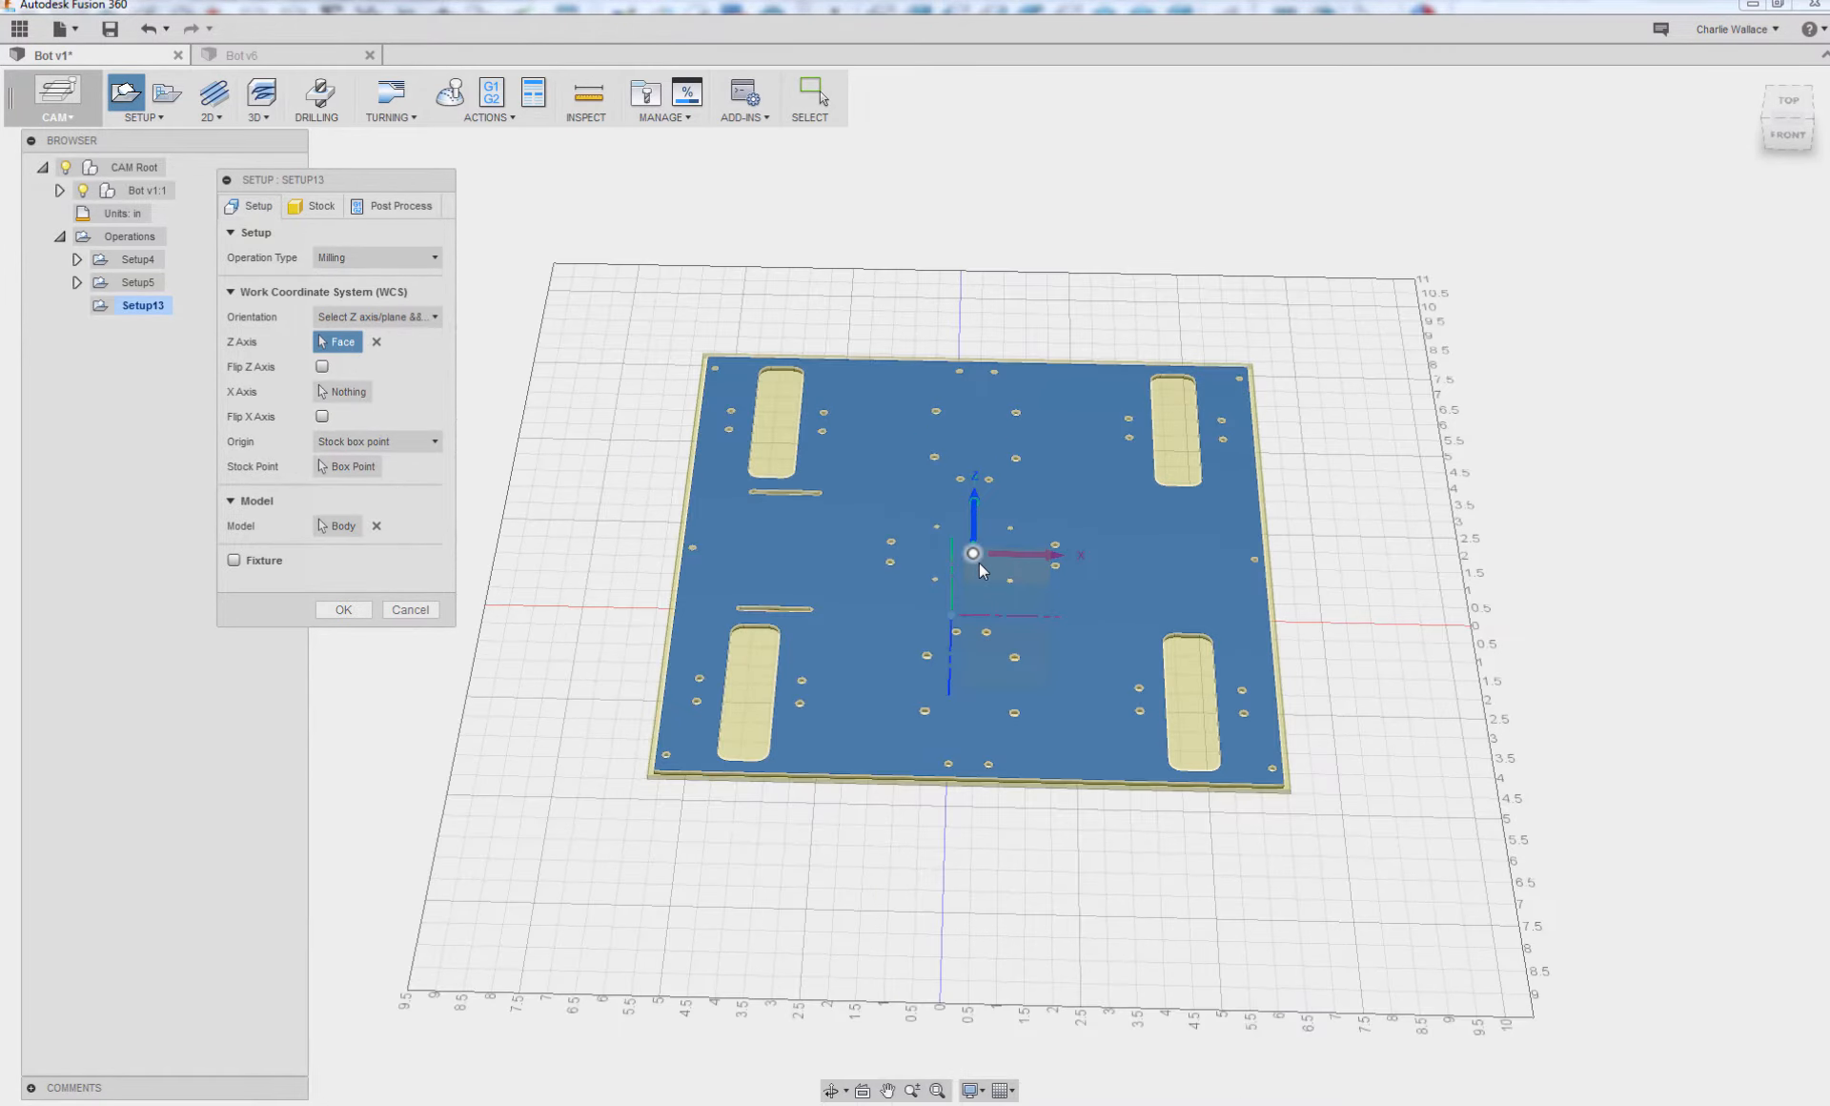
scroll(980, 564, up, 2)
scroll(980, 564, up, 2)
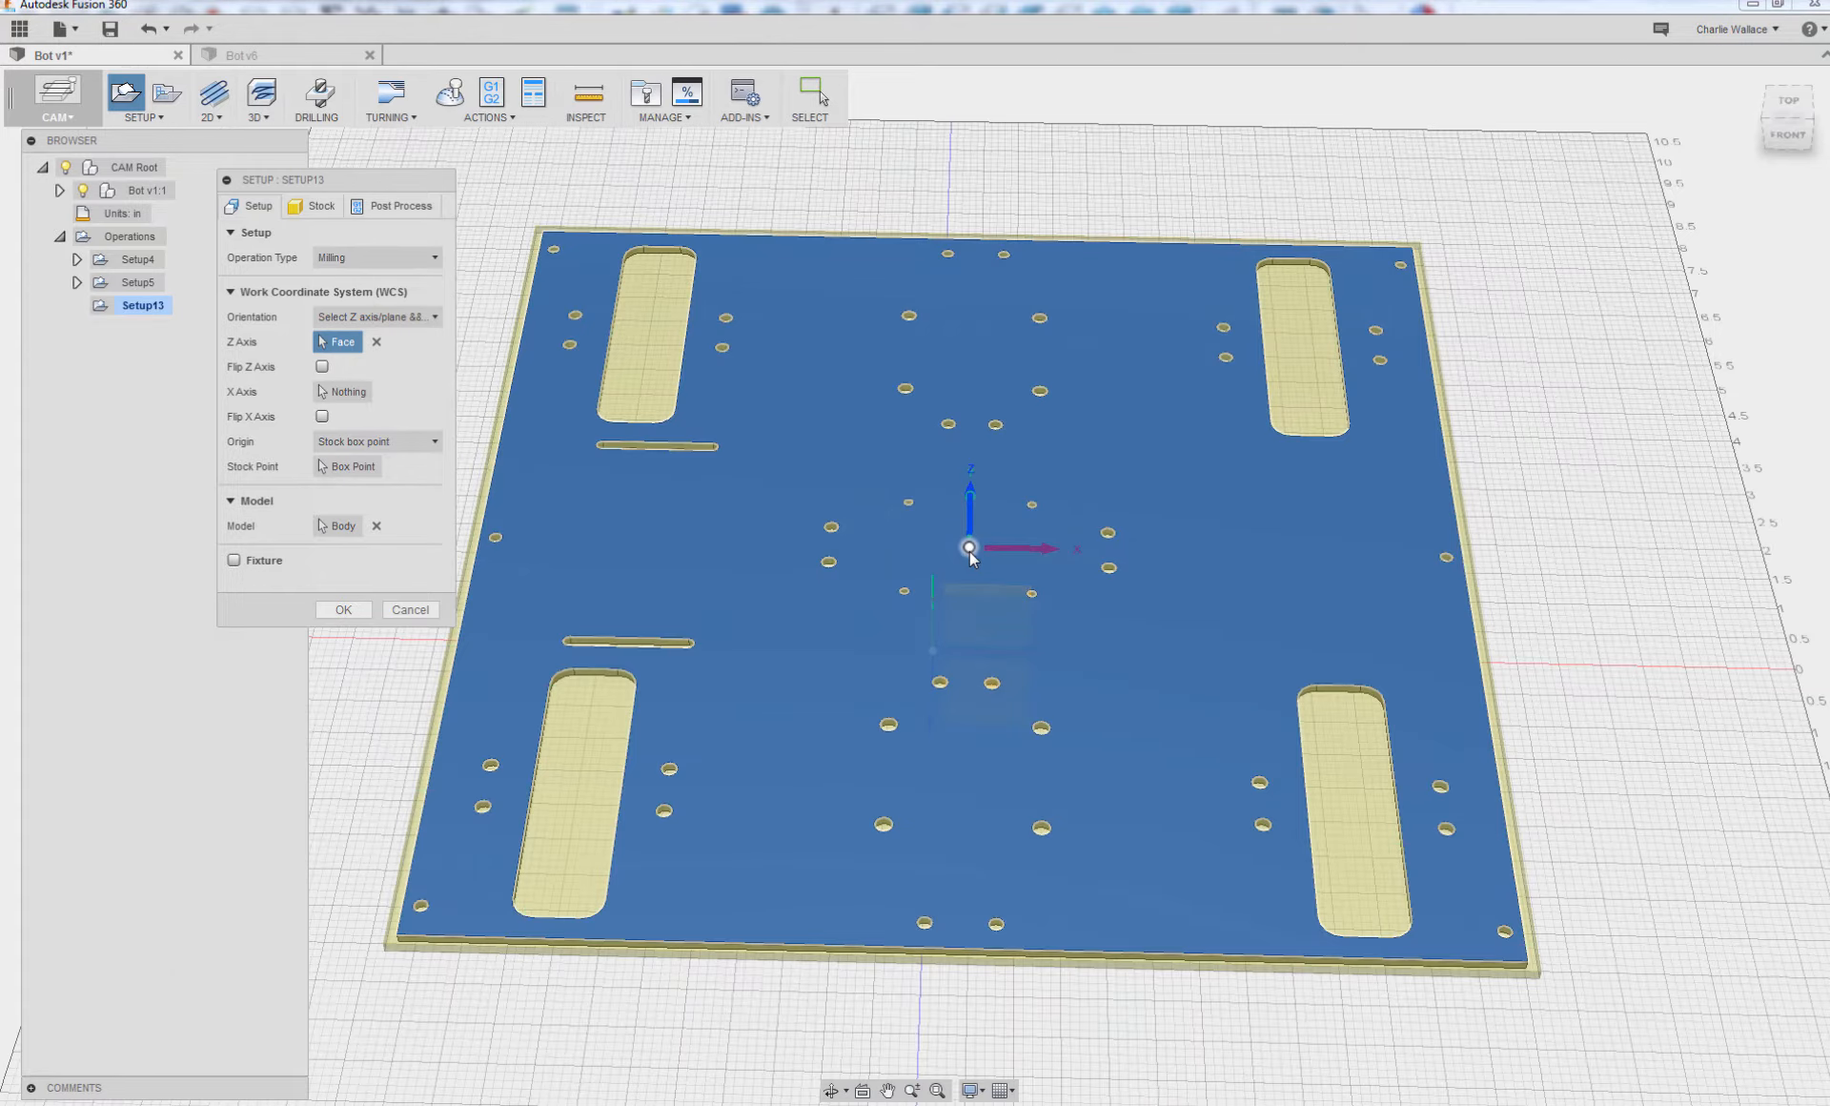
scroll(970, 551, down, 1)
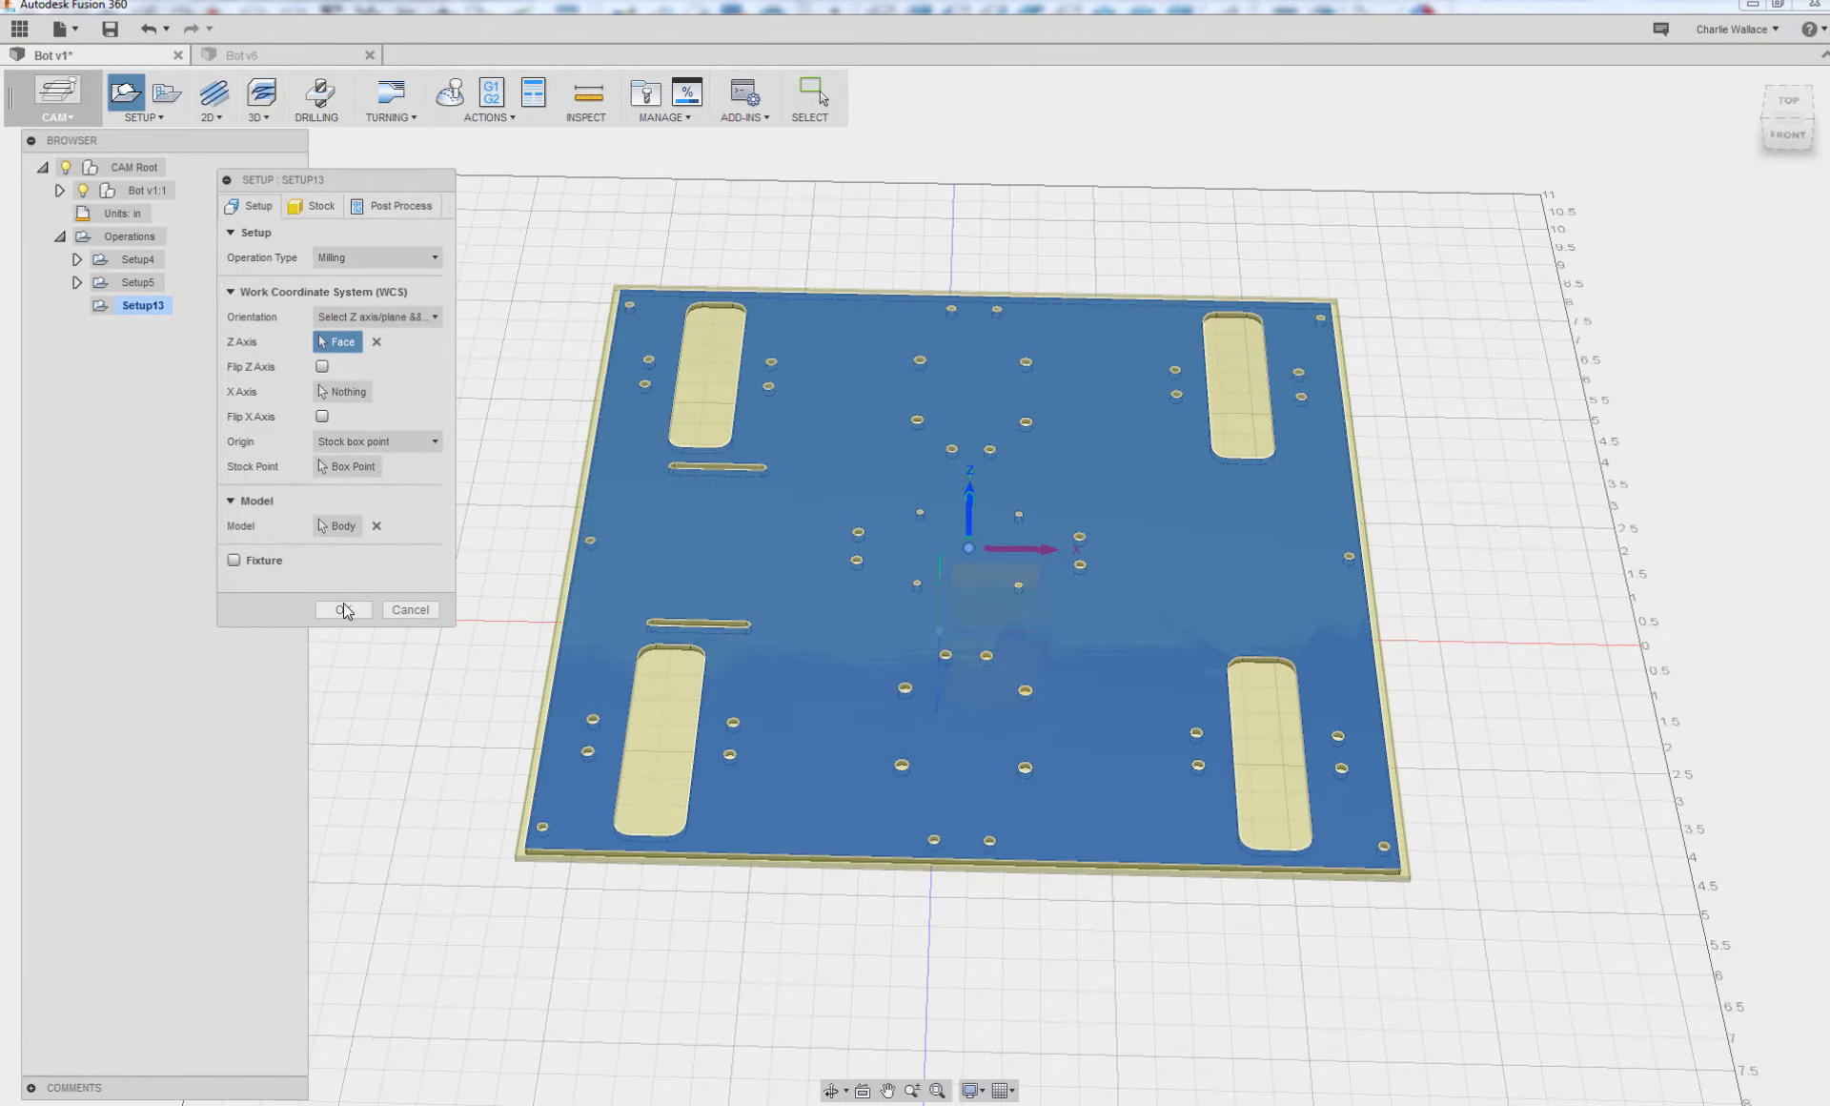
click(348, 466)
scroll(510, 858, down, 2)
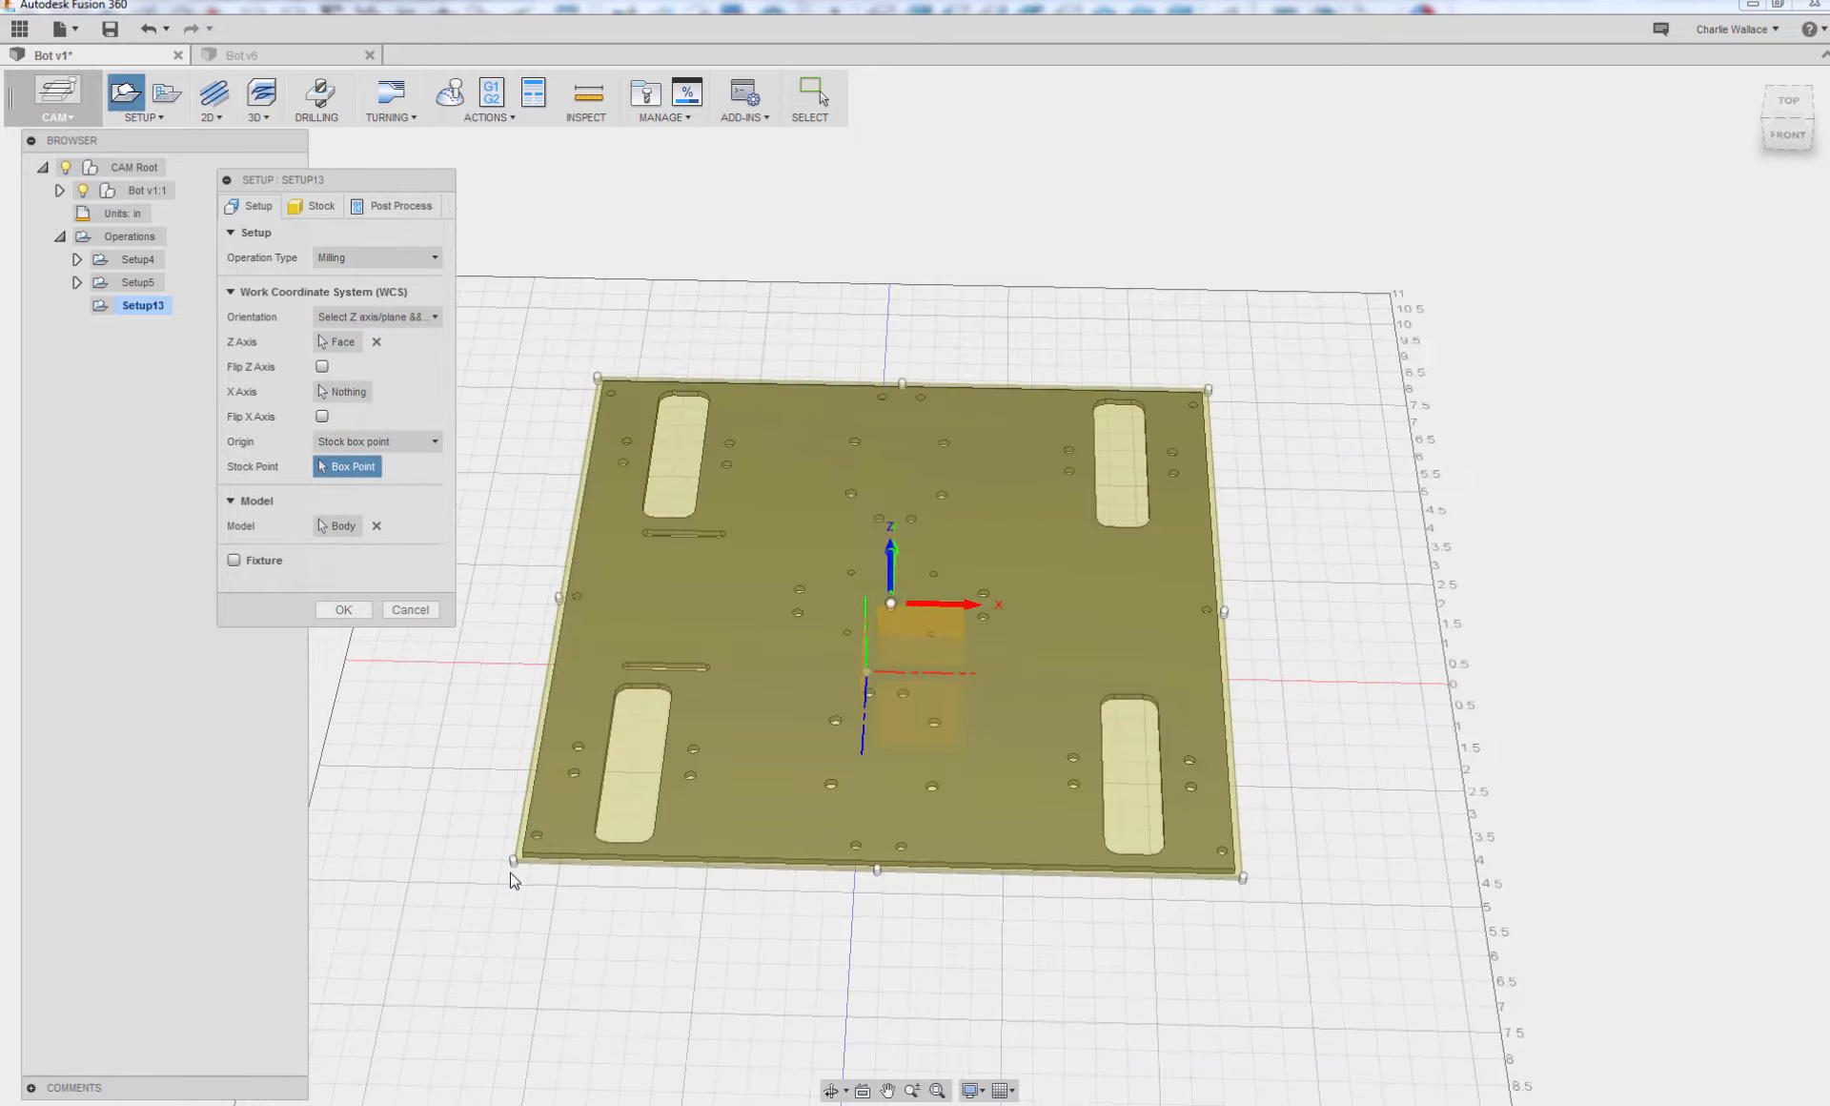
scroll(511, 877, up, 5)
click(648, 568)
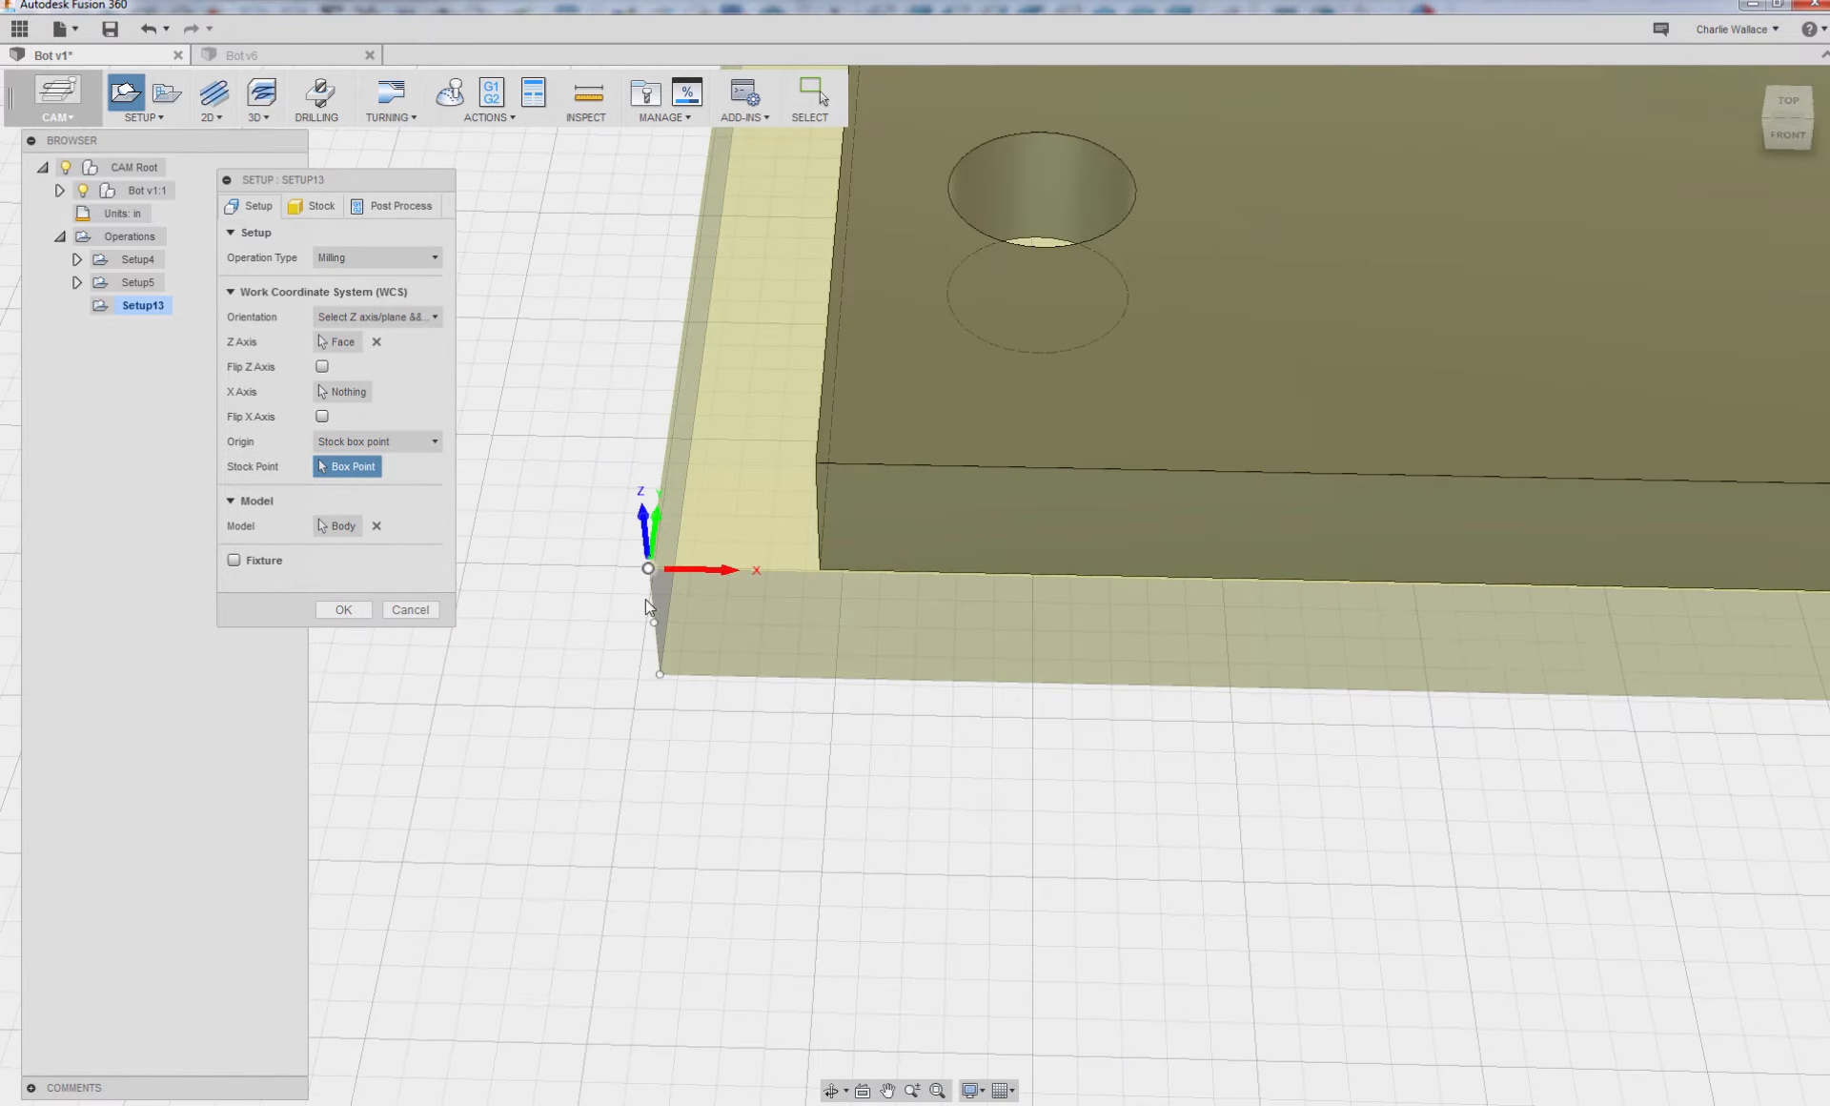
scroll(667, 715, down, 10)
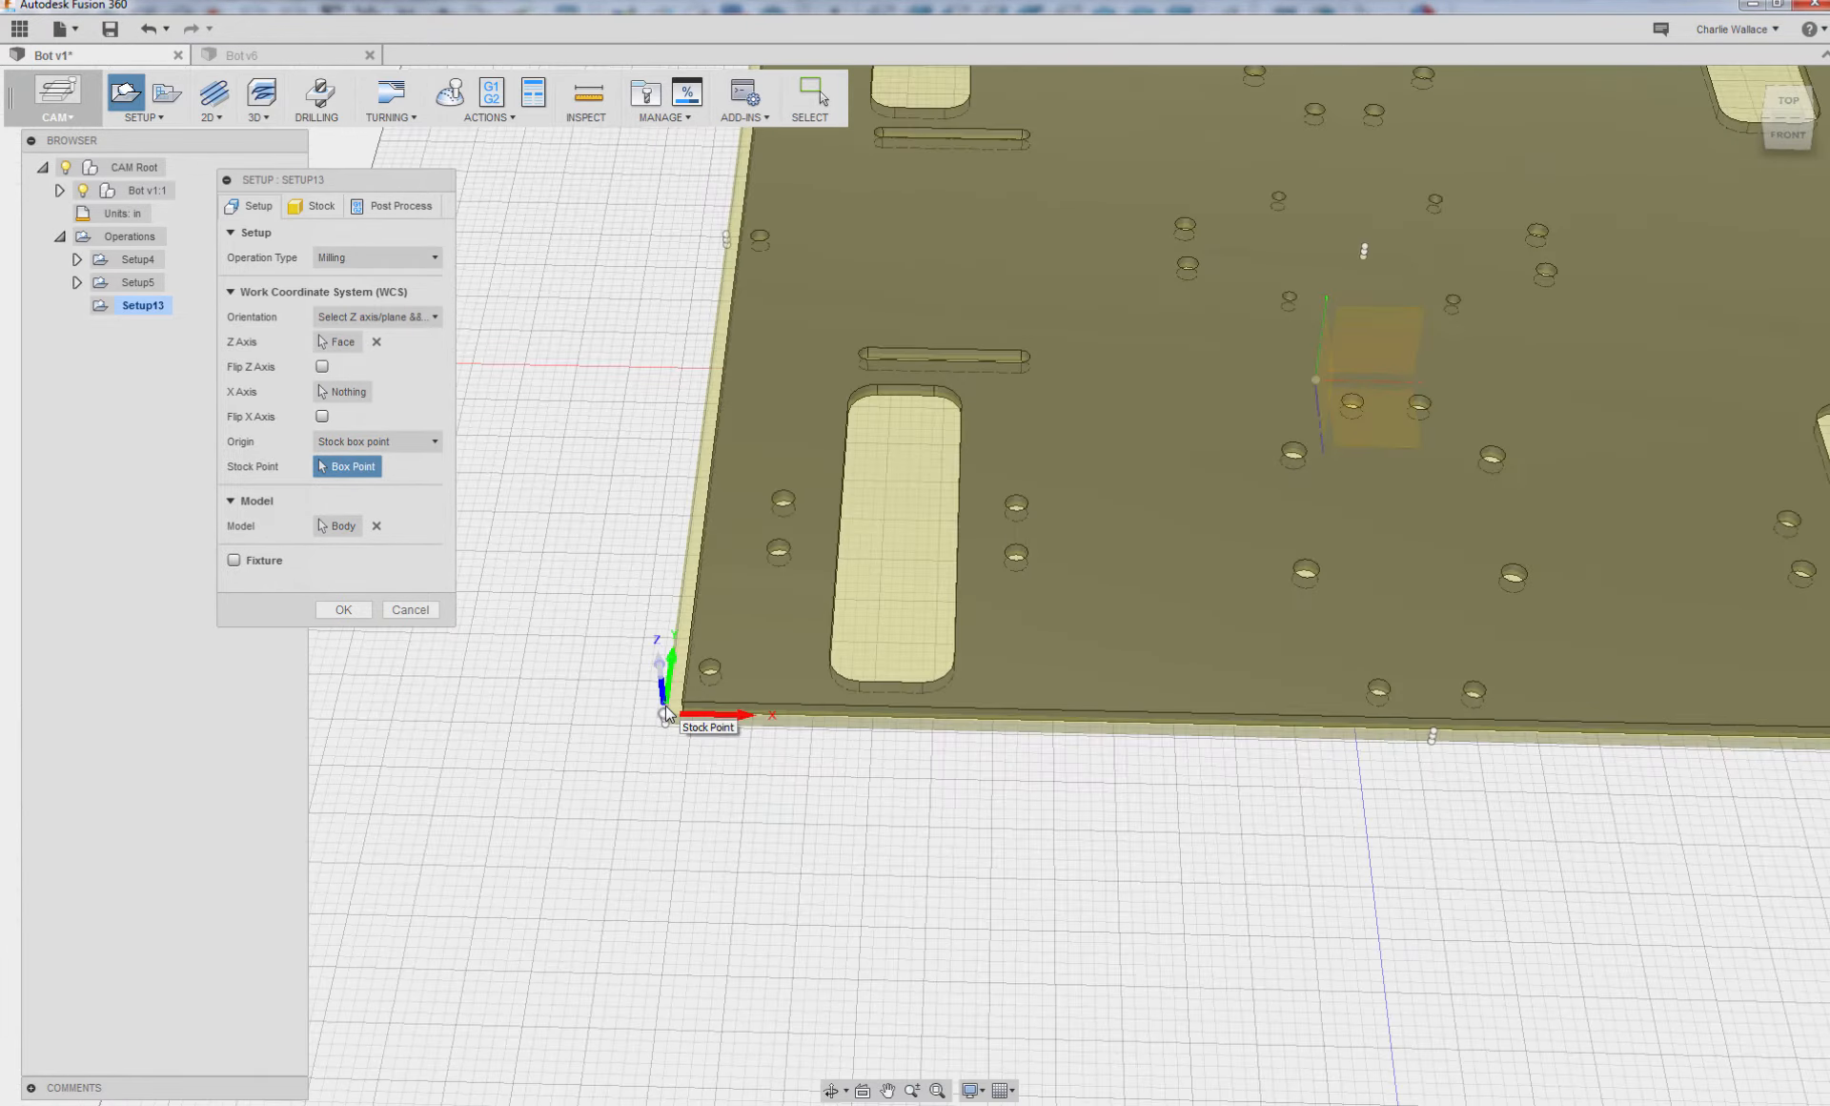
scroll(672, 720, up, 3)
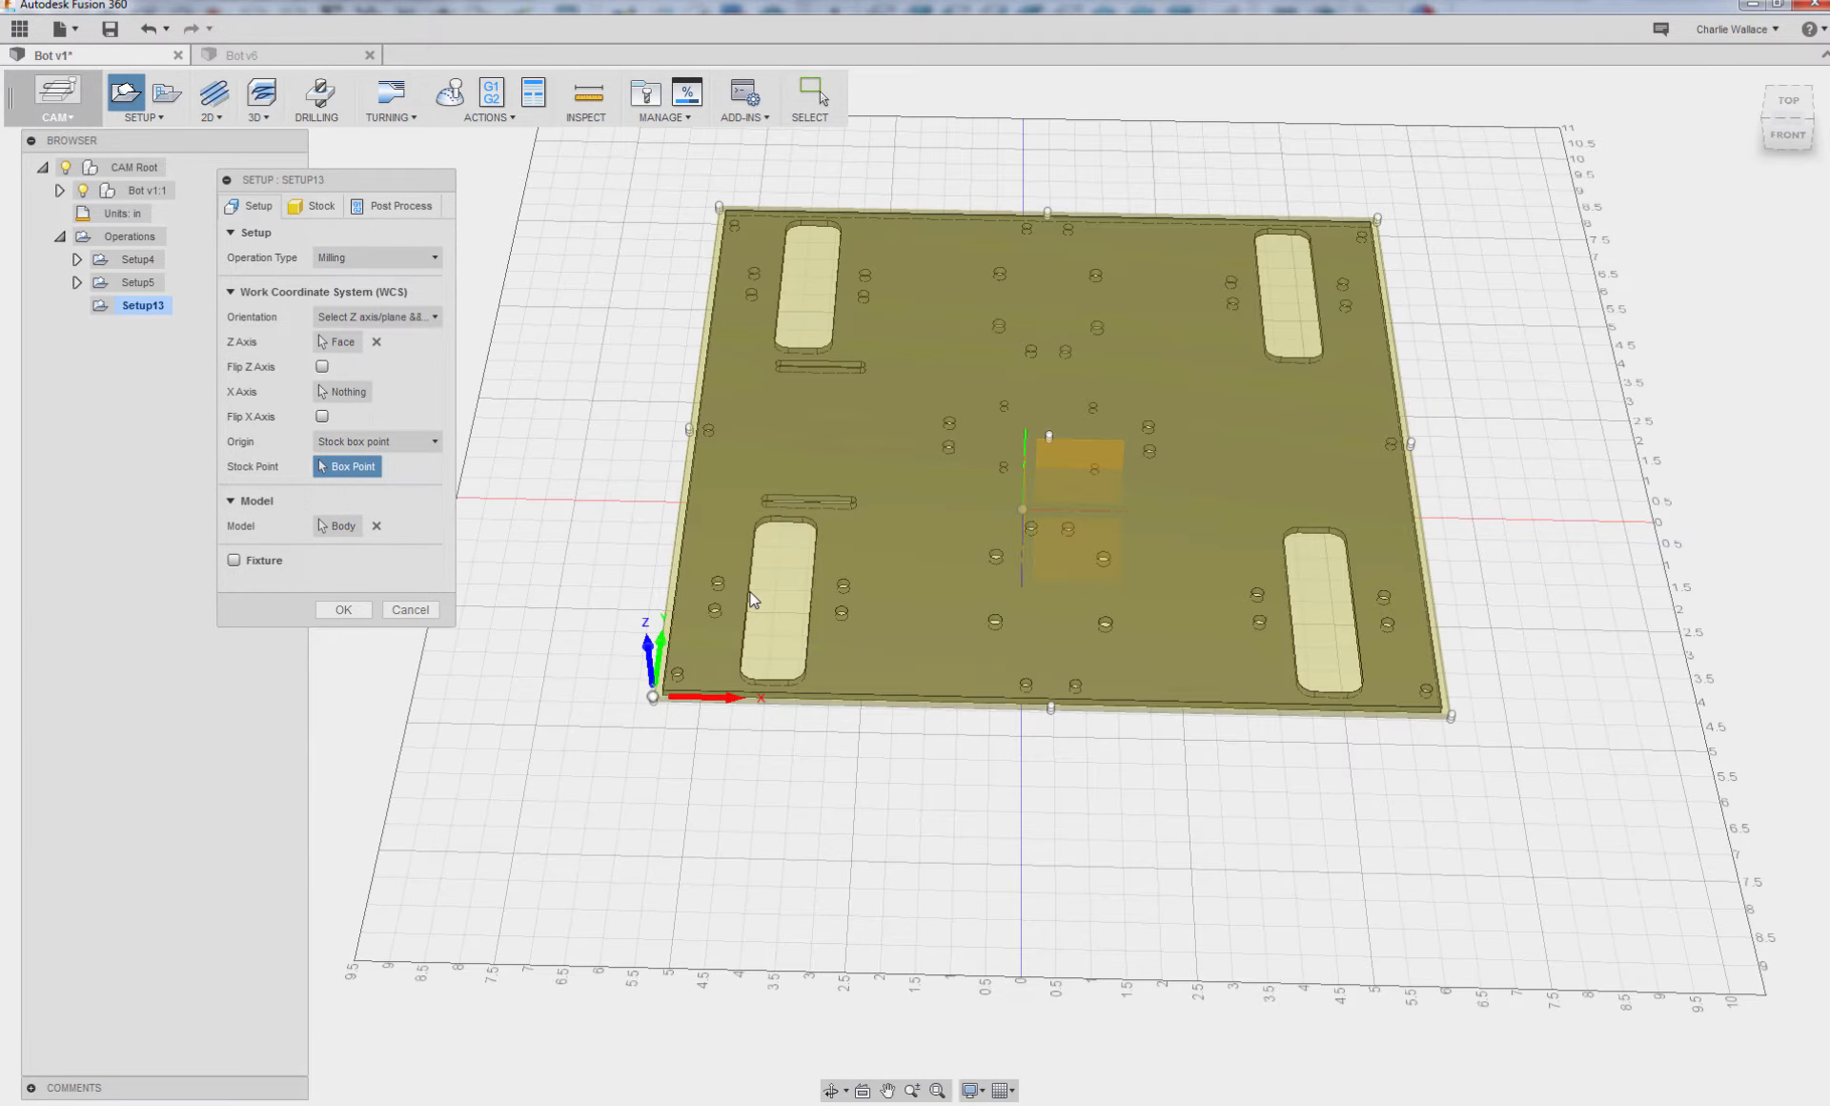
click(345, 609)
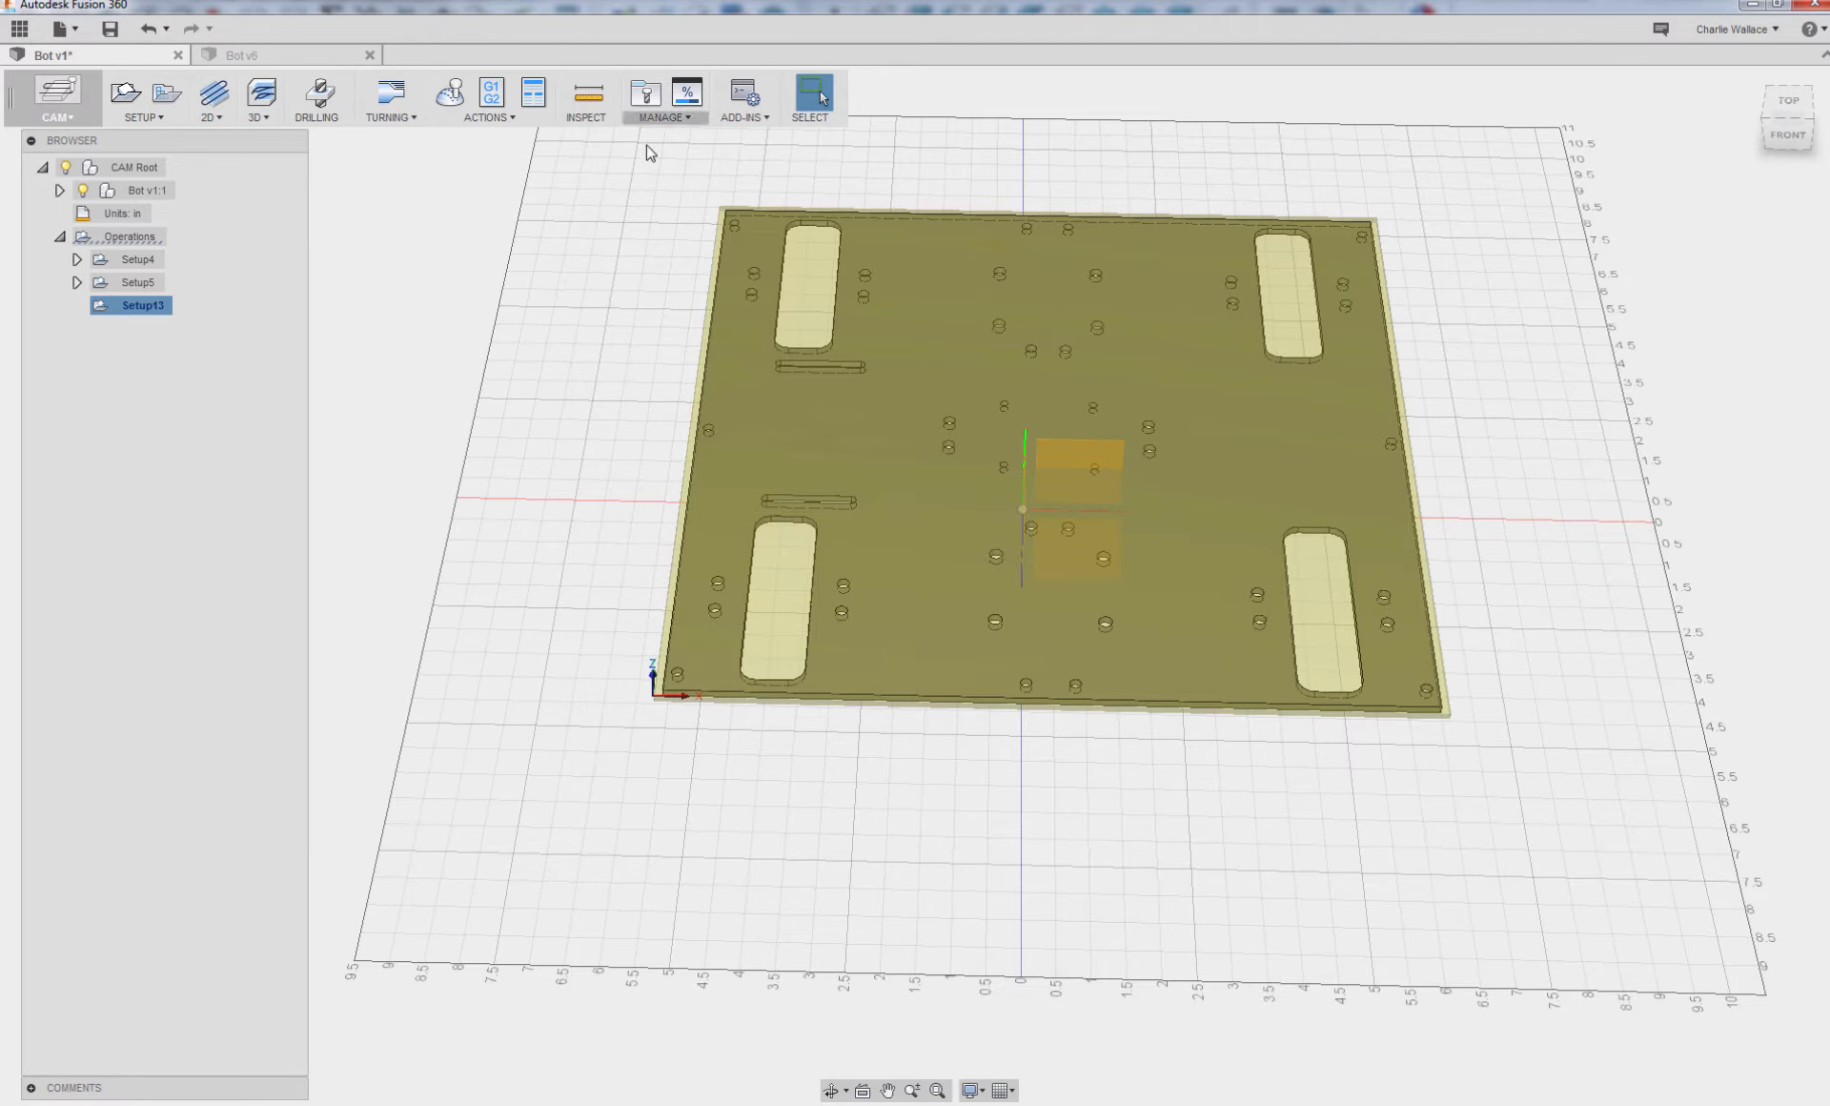
- Add a 2D Contour operation to the new setup and assign it a Ø1/8" flat end mill from the inch sample tools
click(937, 1089)
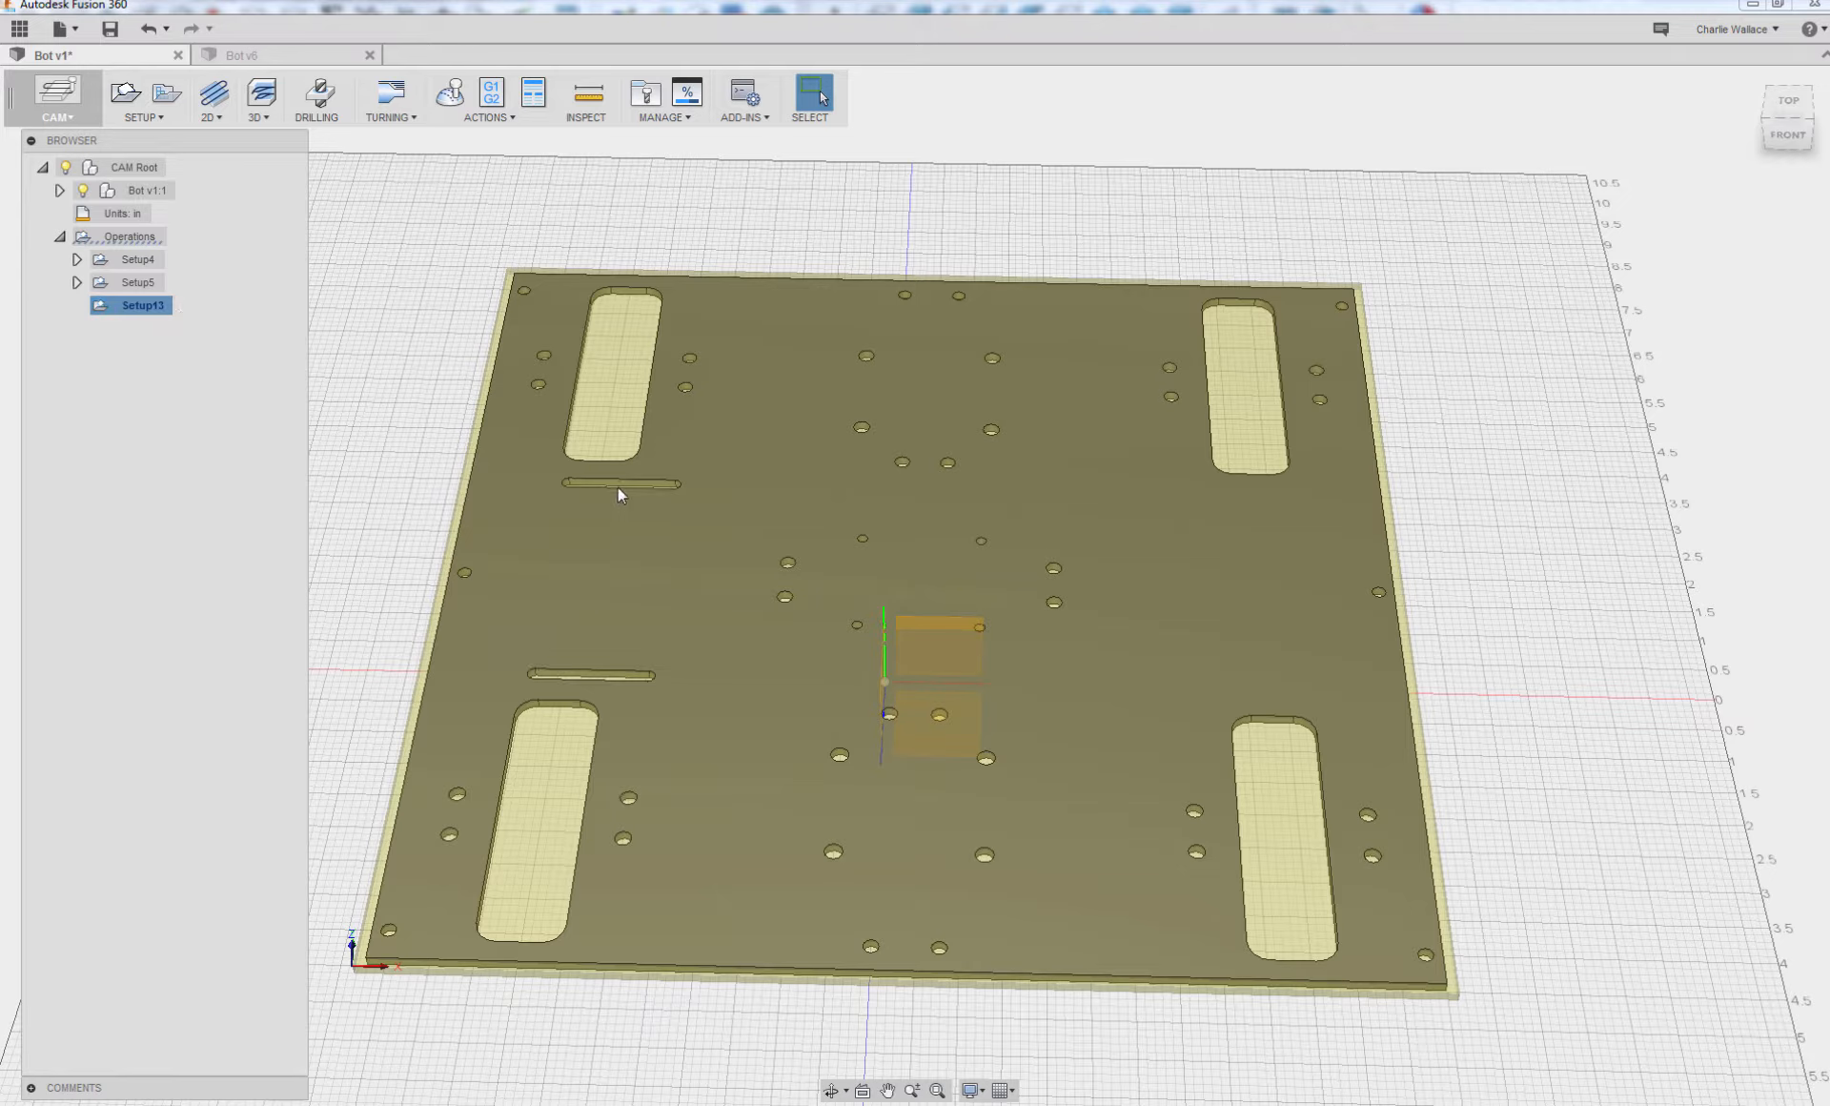
right_click(153, 309)
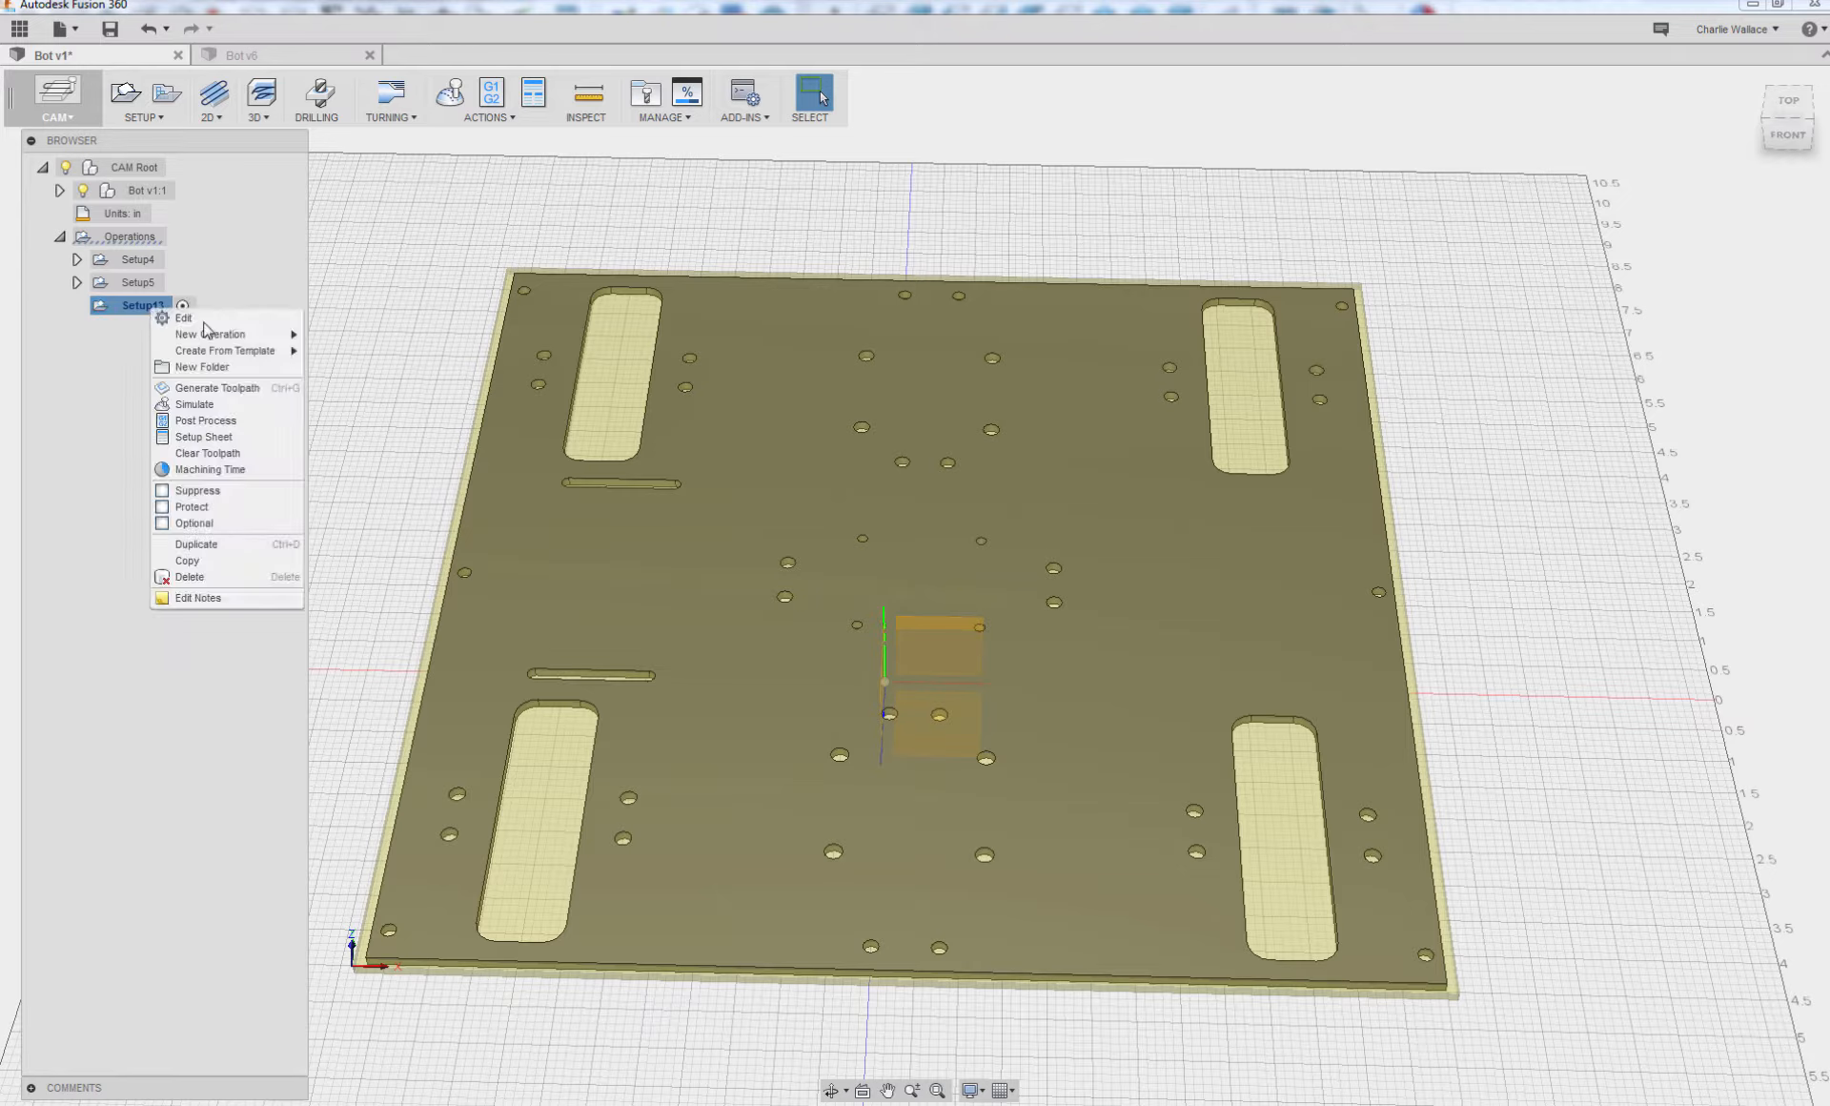
click(215, 118)
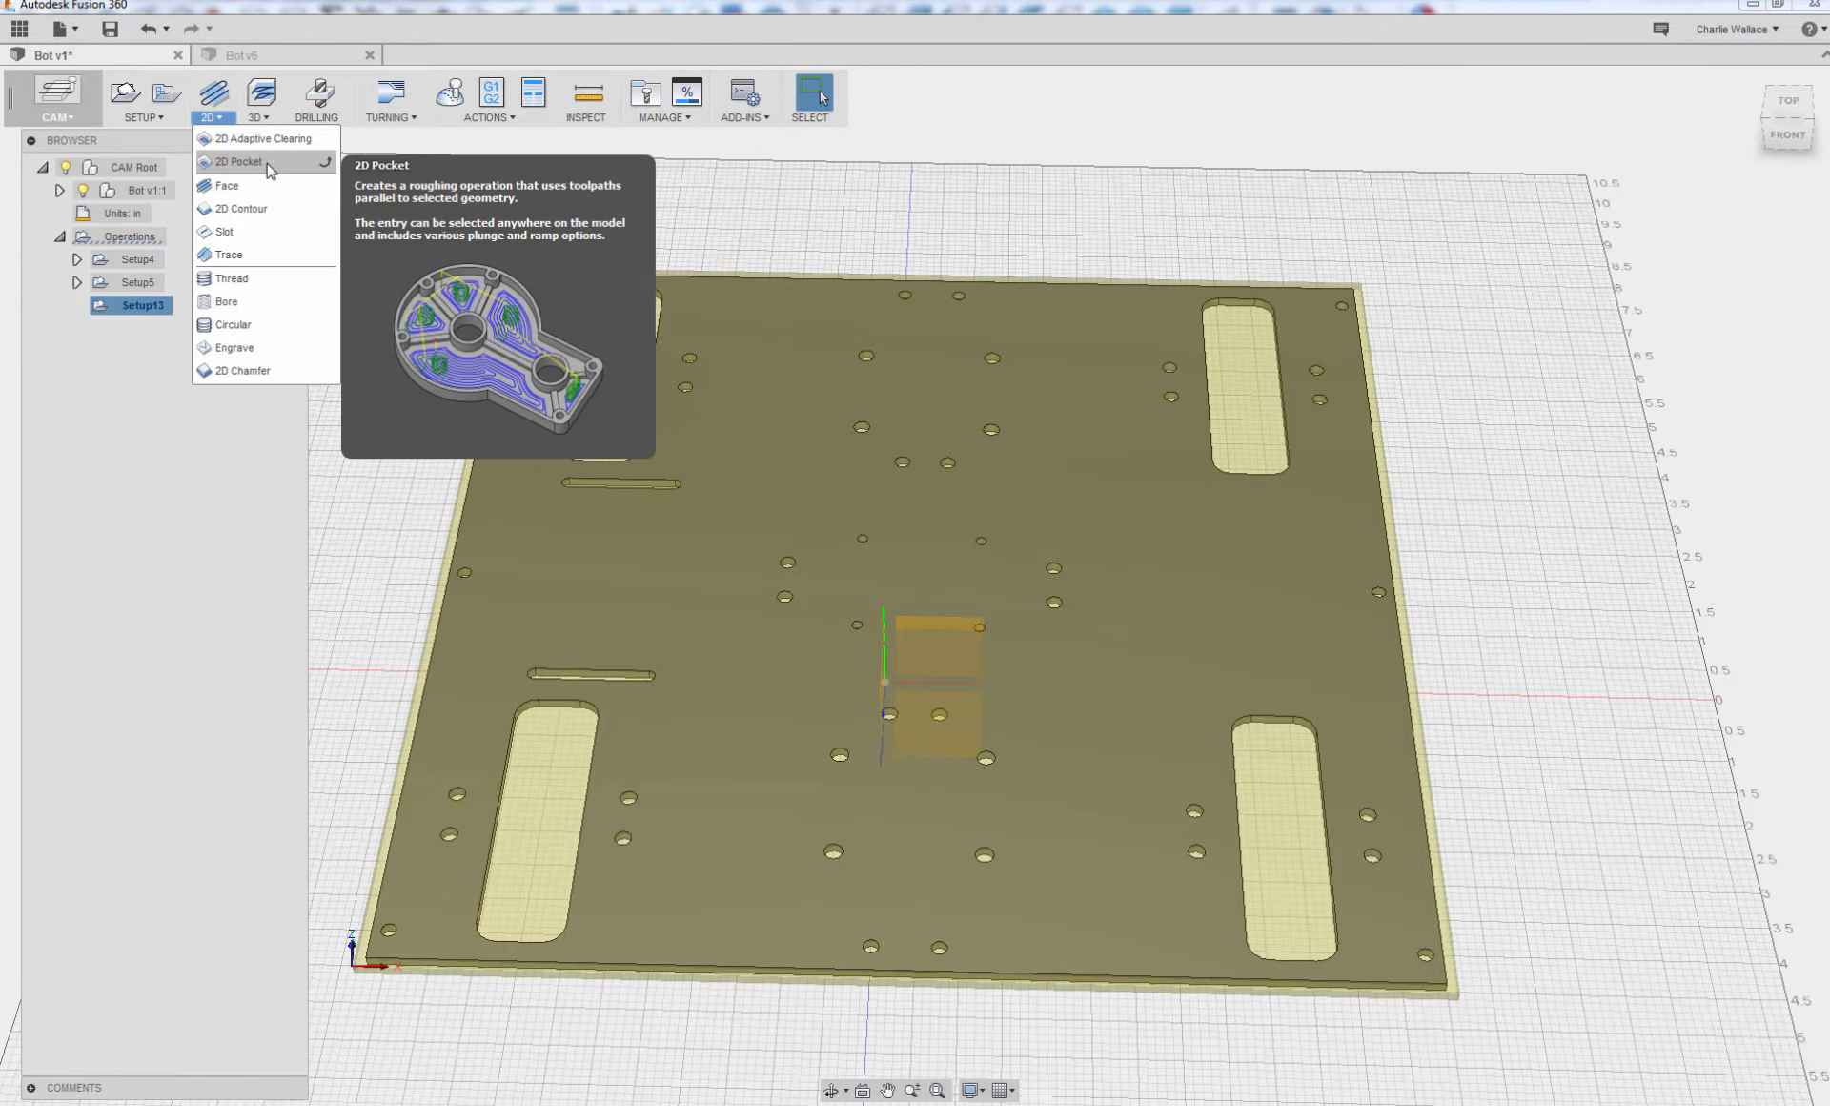
click(258, 209)
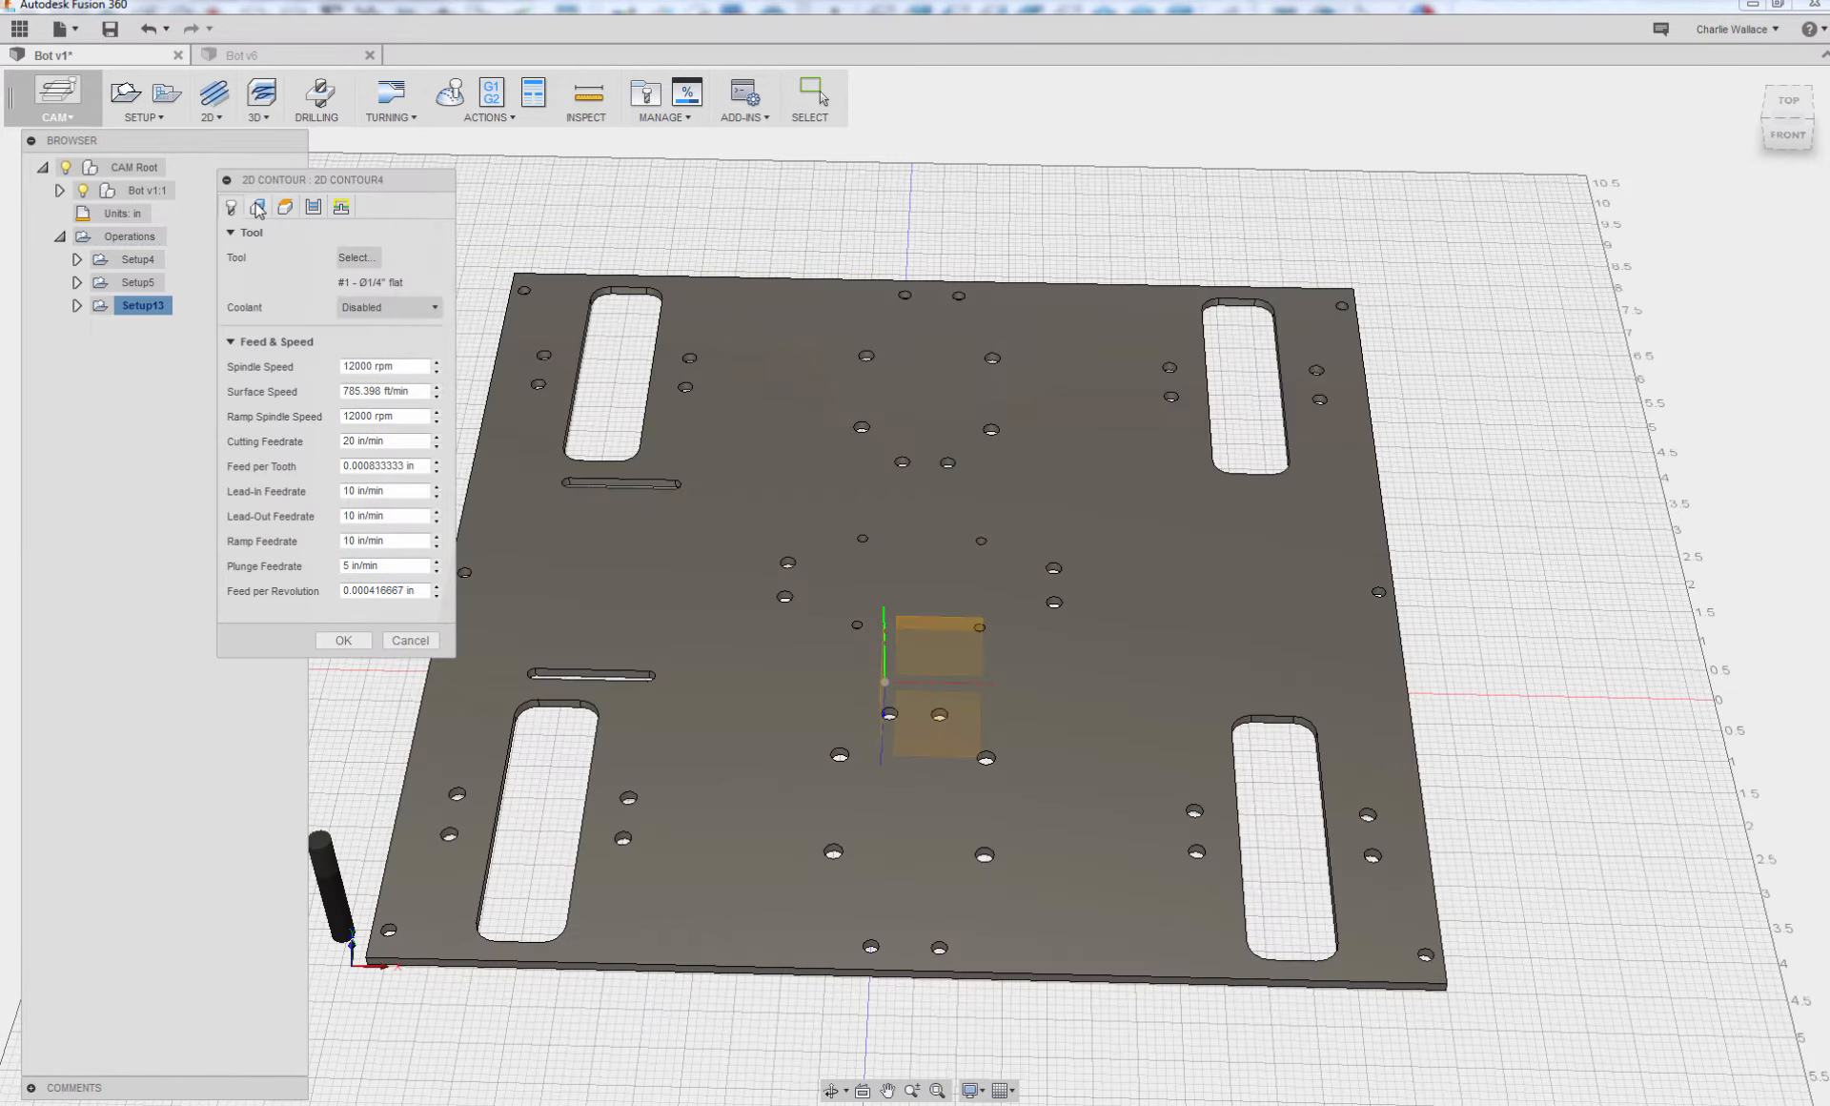
click(357, 257)
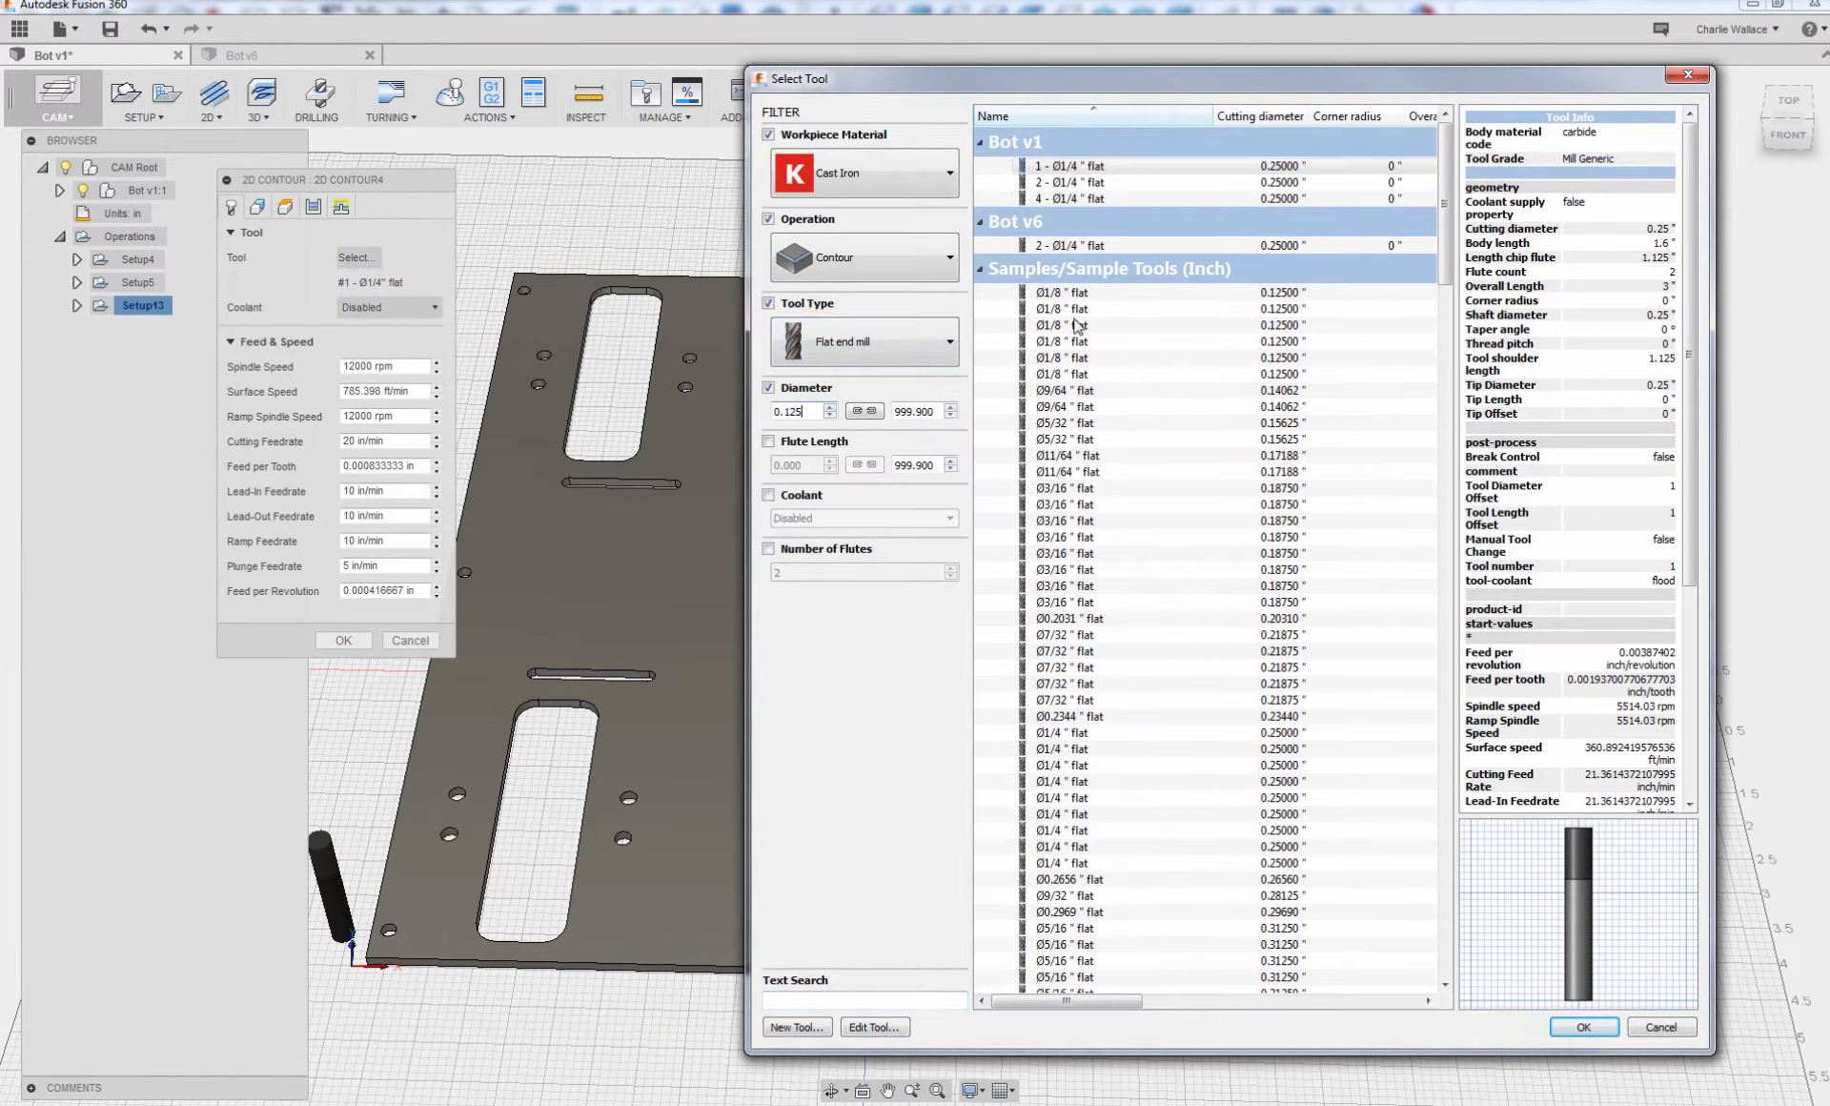
click(1113, 292)
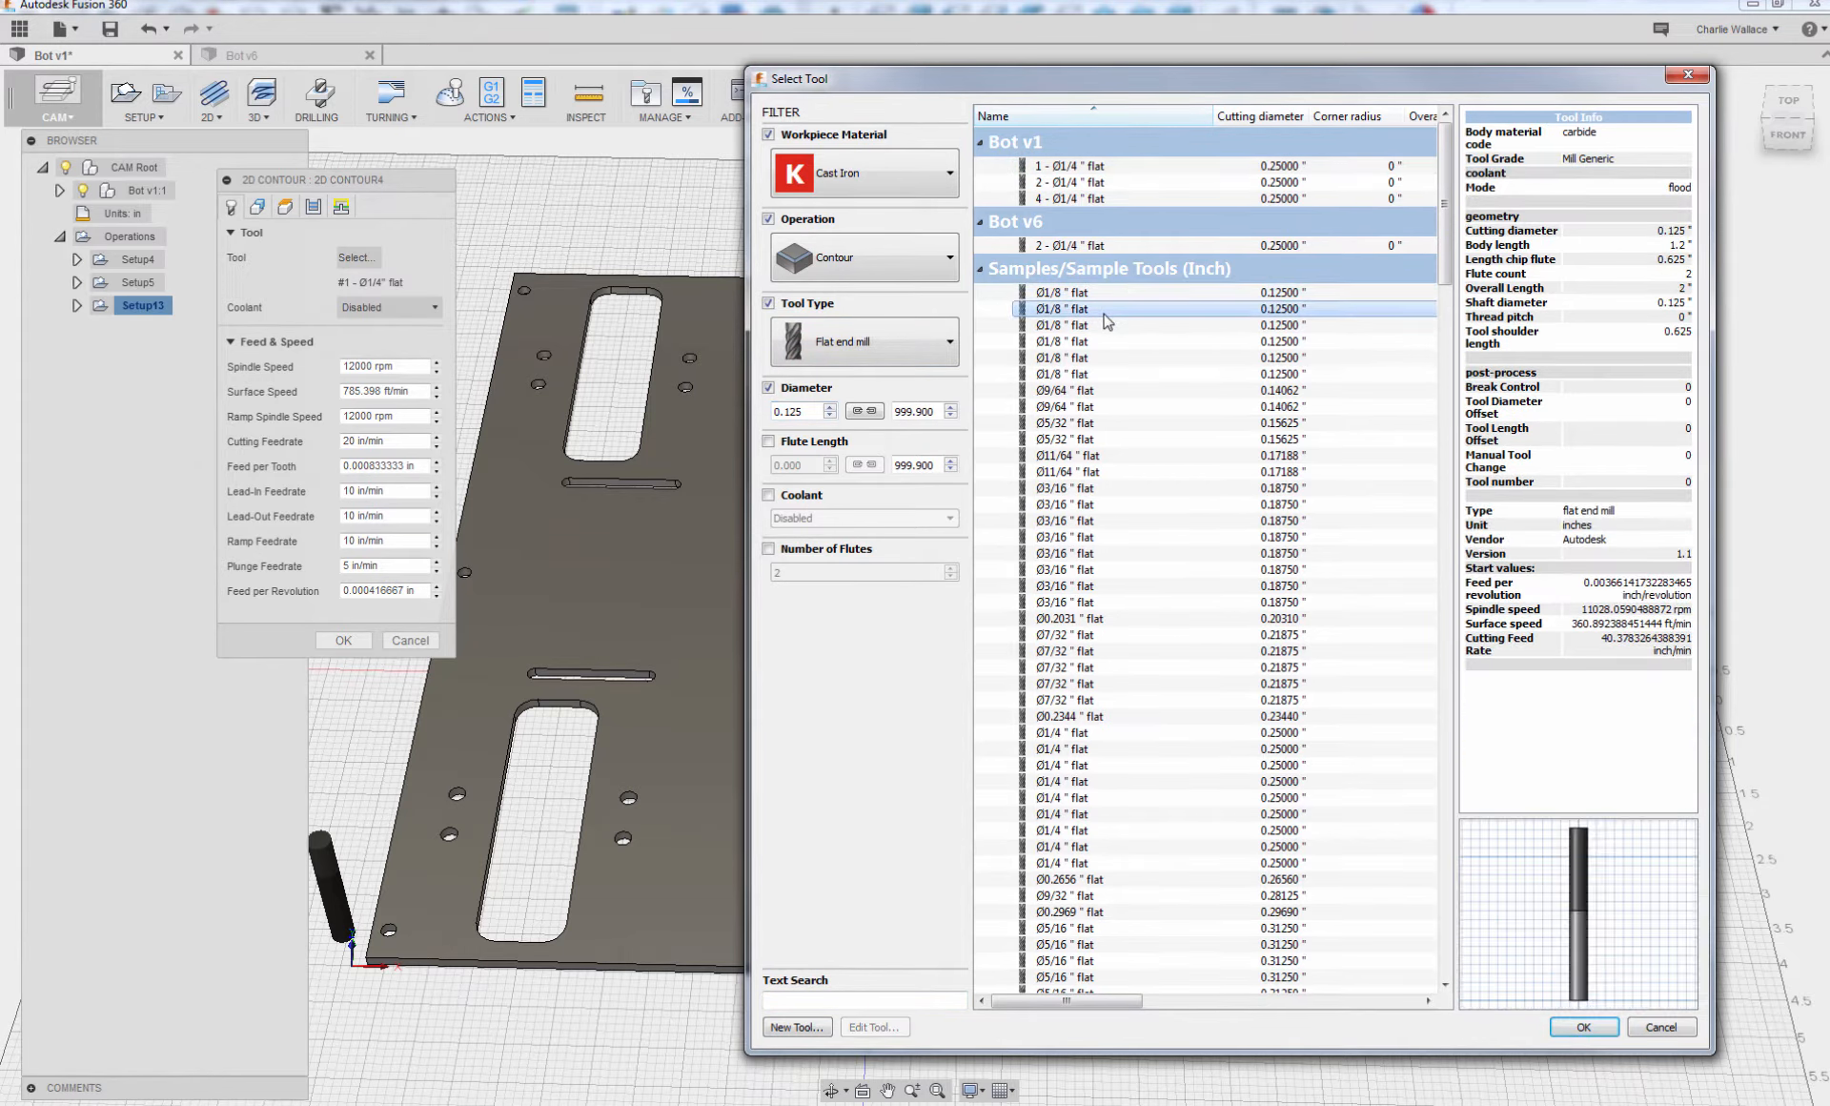
click(1115, 309)
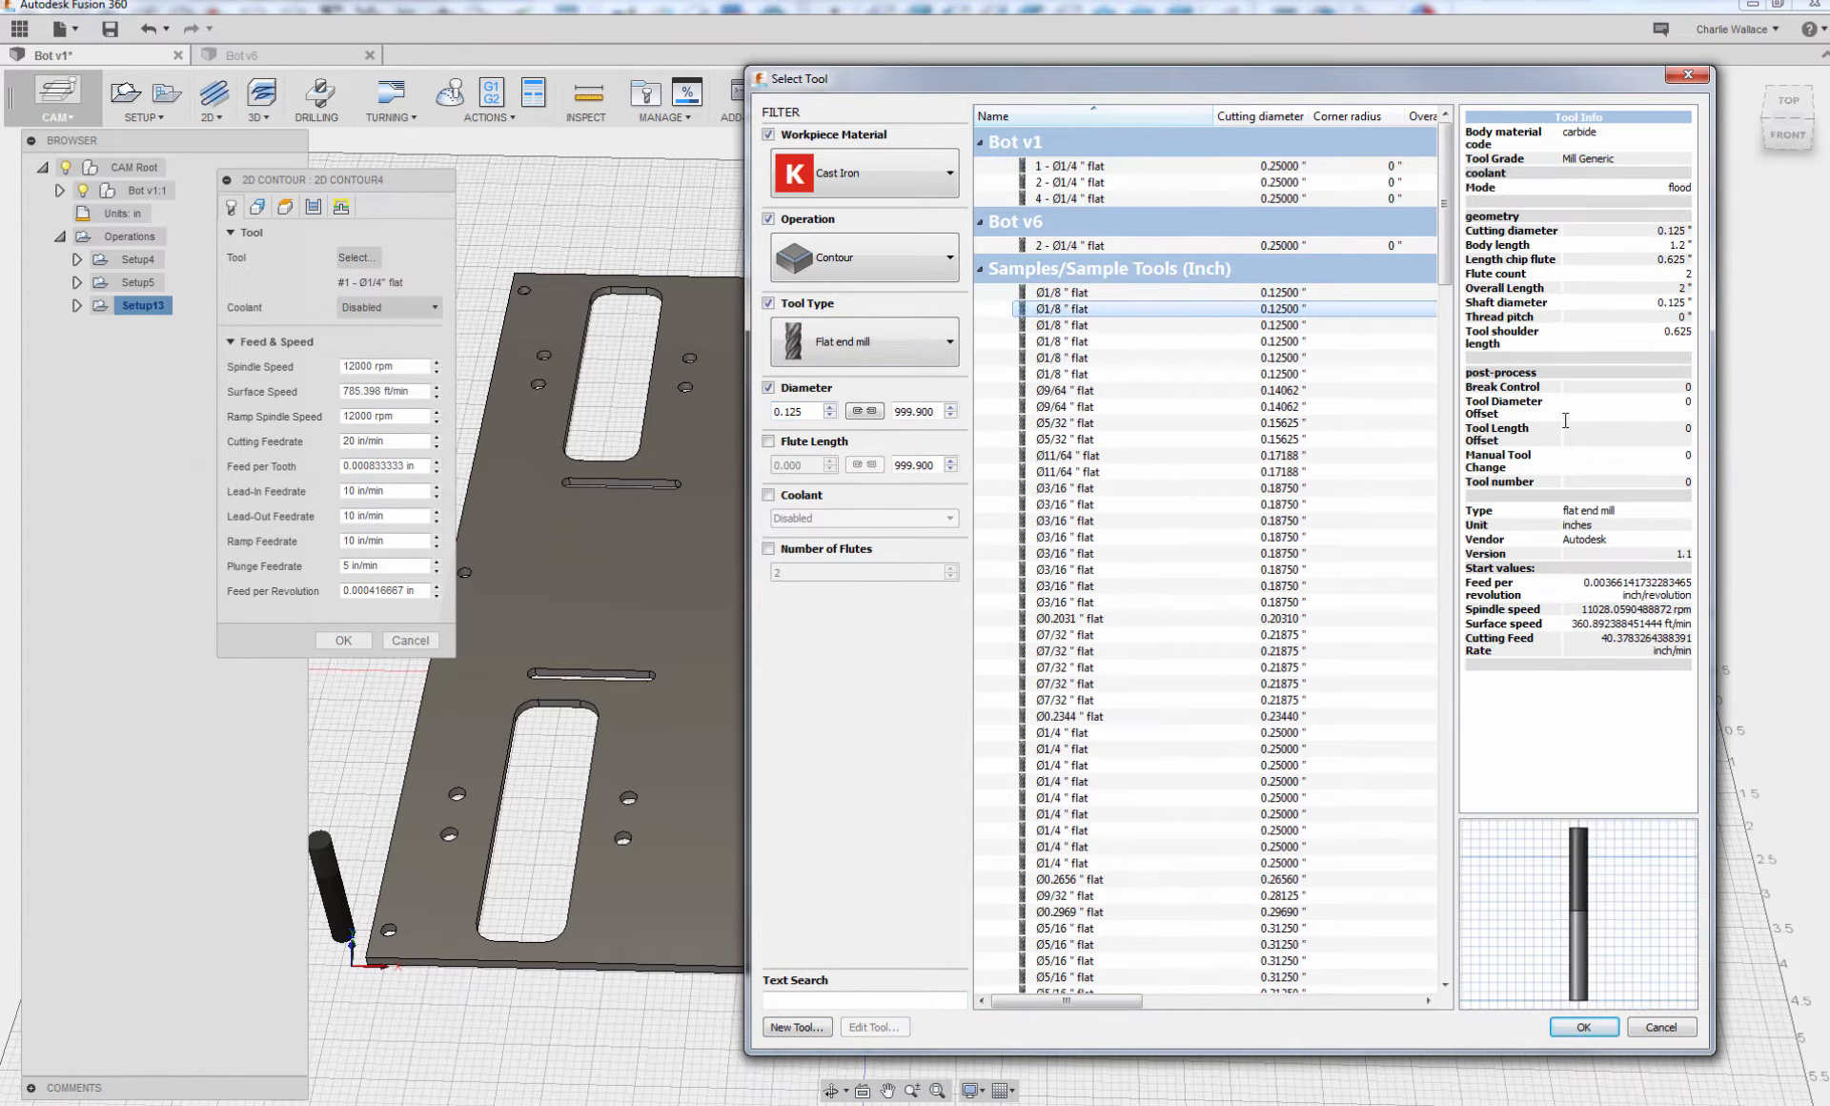
click(1588, 1035)
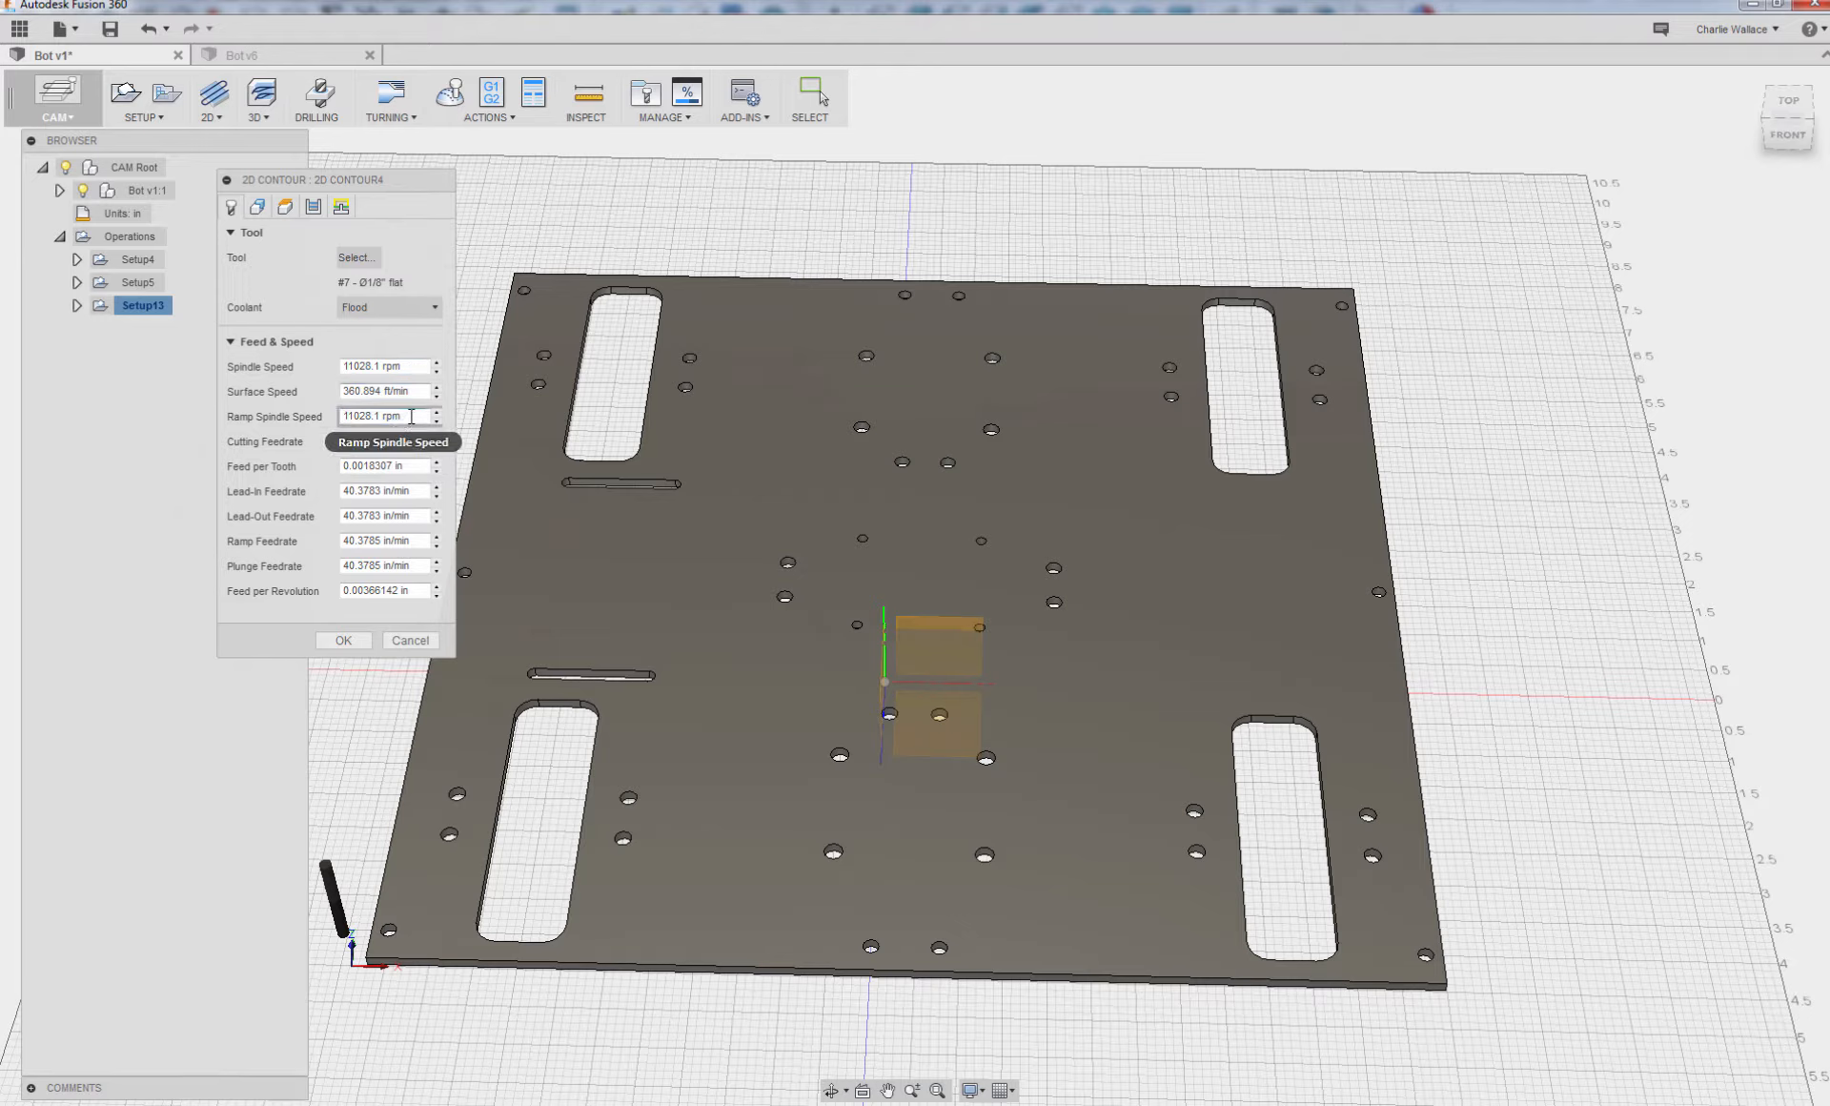
- Set the cutting feedrate to 20, the lead-in, lead-out and ramp feedrates to 10, and the plunge feedrate to 5 in/min
double_click(409, 440)
text(2)
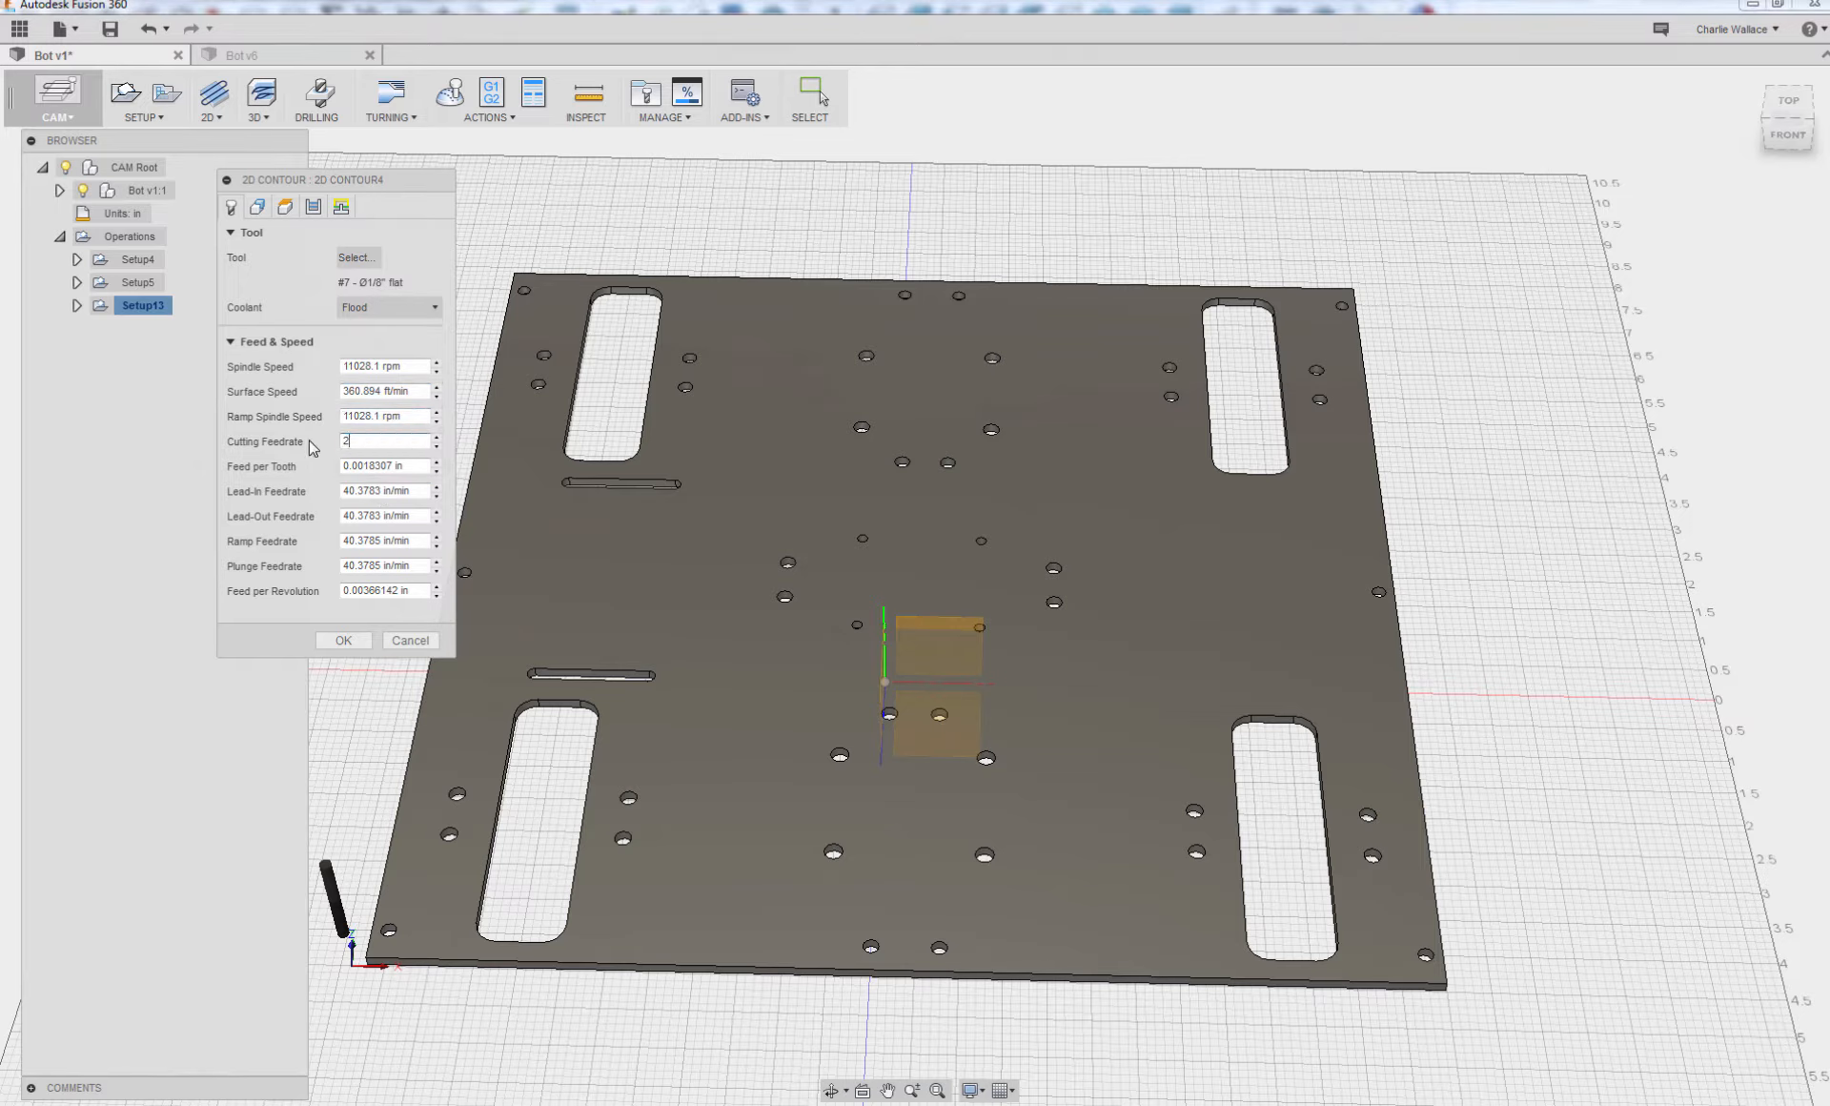
text(0)
key(Tab)
text(10)
key(Tab)
text(10)
key(Tab)
text(10)
key(Tab)
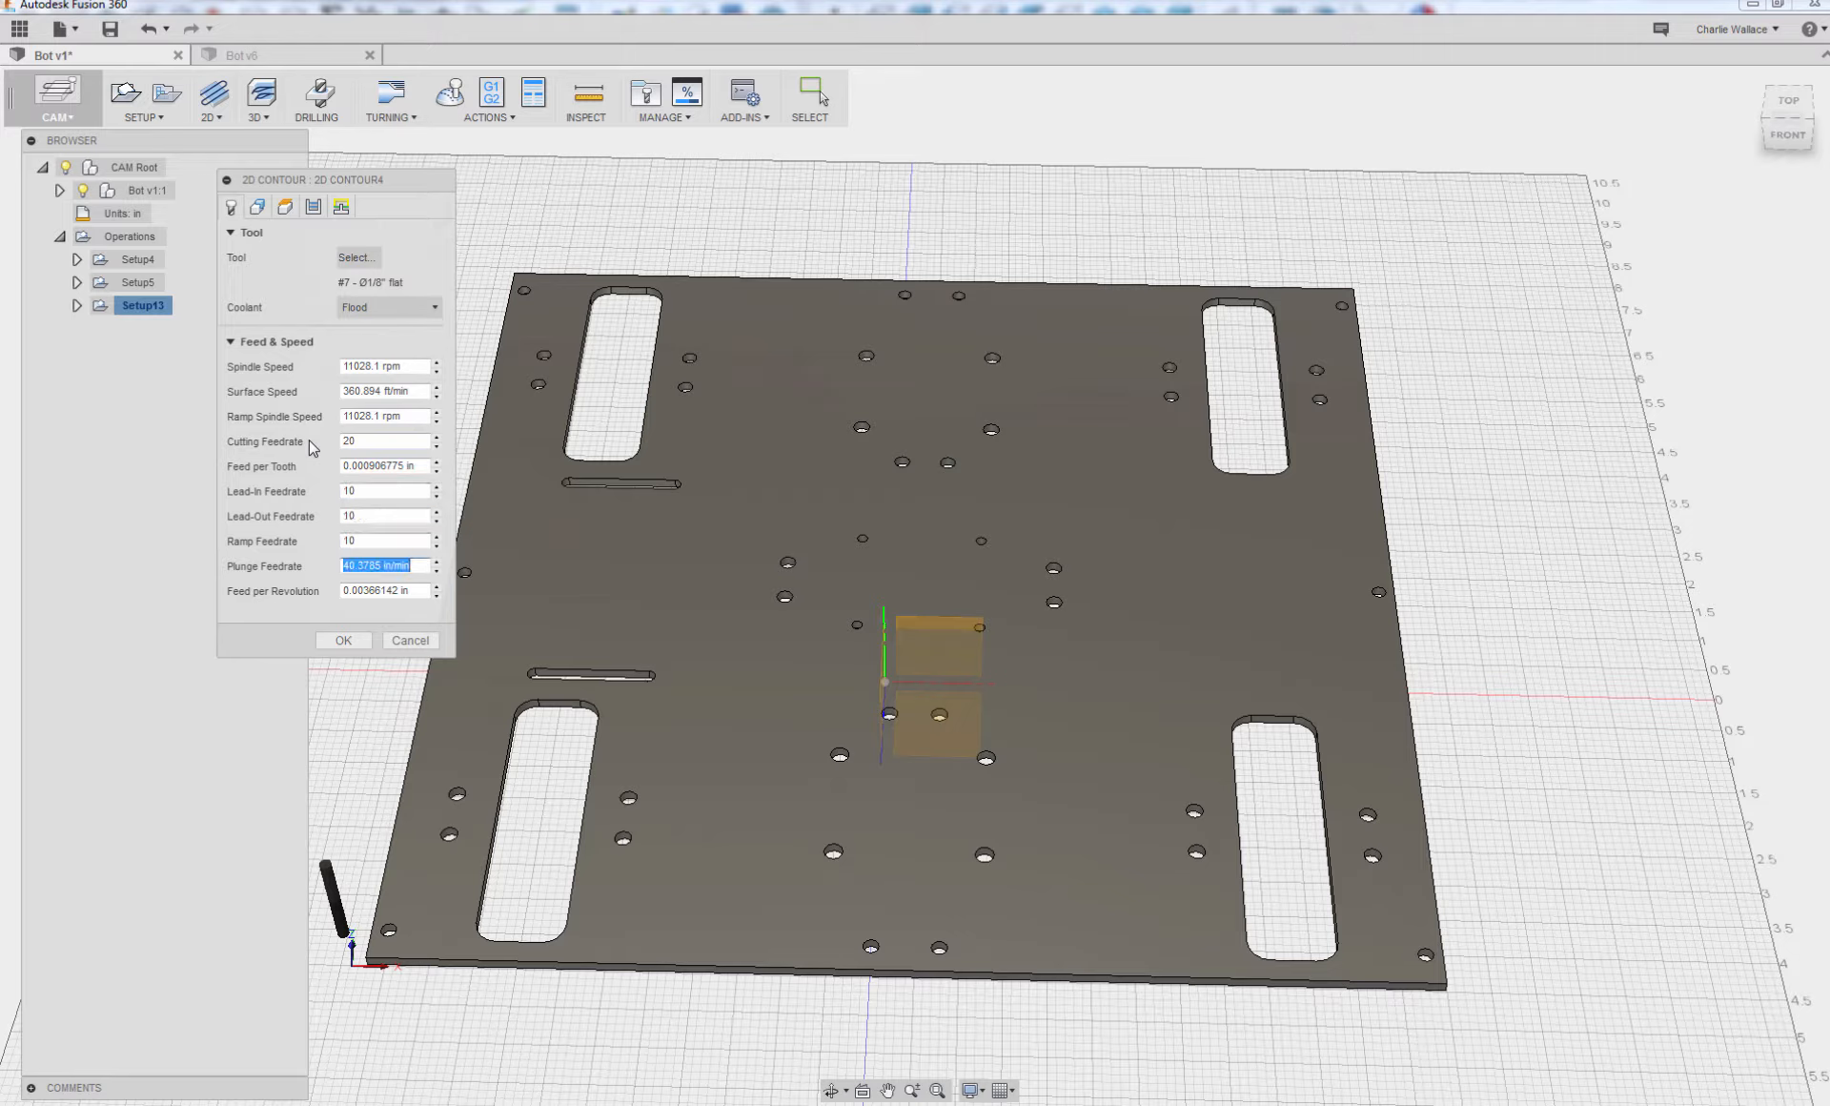
text(5)
key(Tab)
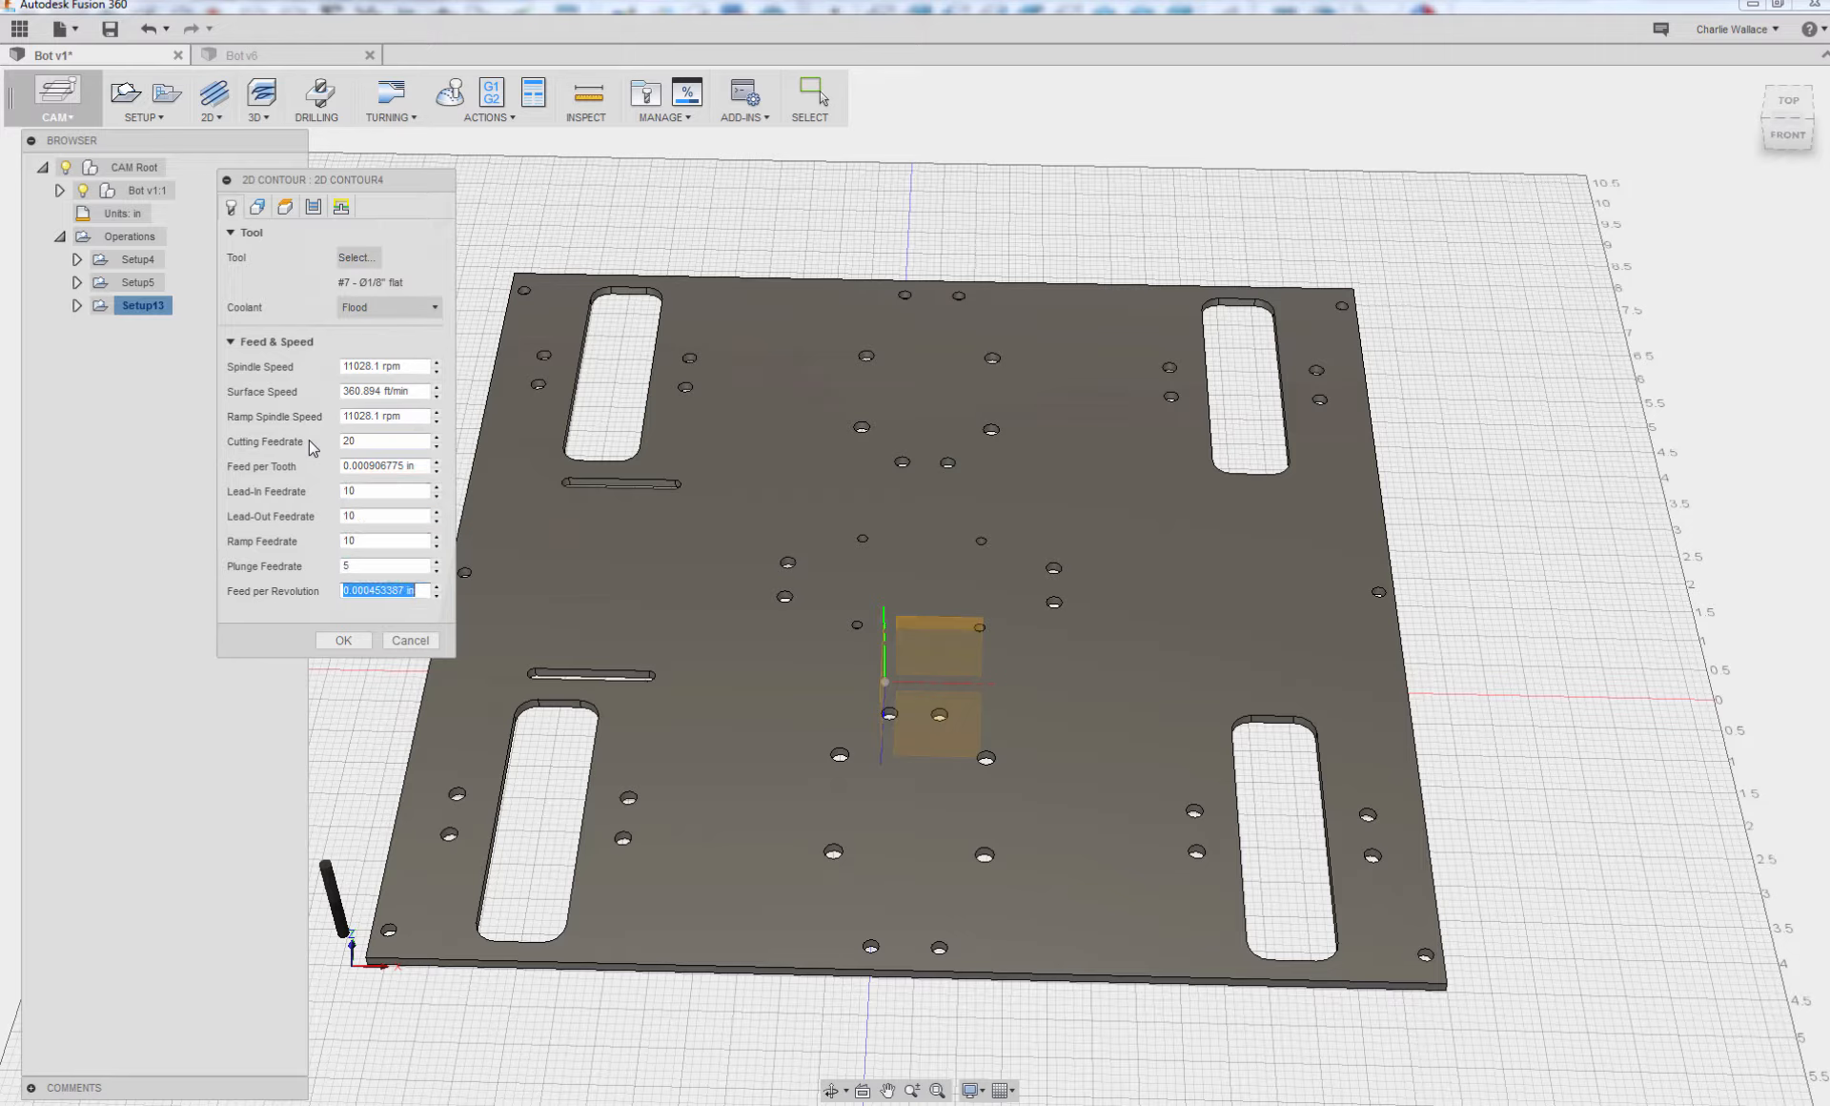
- Set the contour operation's spindle speed to 12000 rpm and its coolant to Disabled
click(413, 368)
text(12)
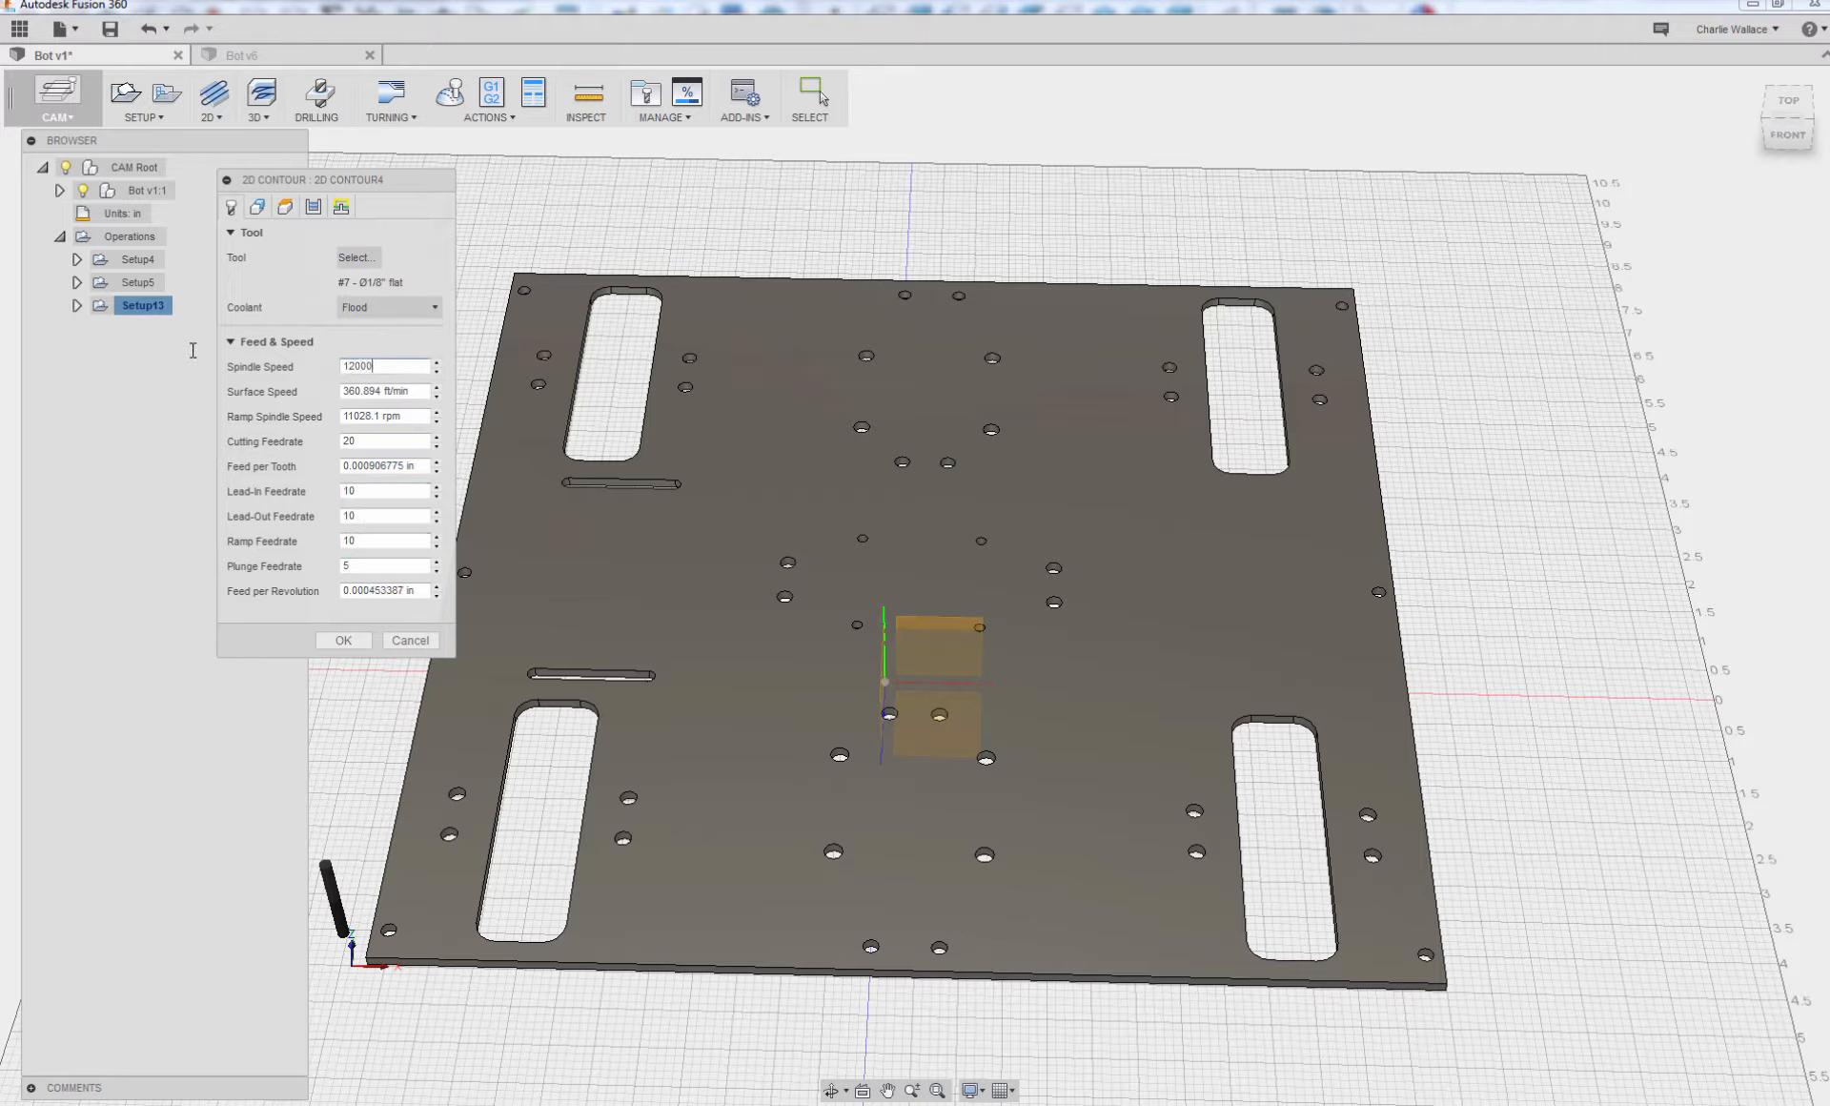
text(000)
key(Return)
key(Tab)
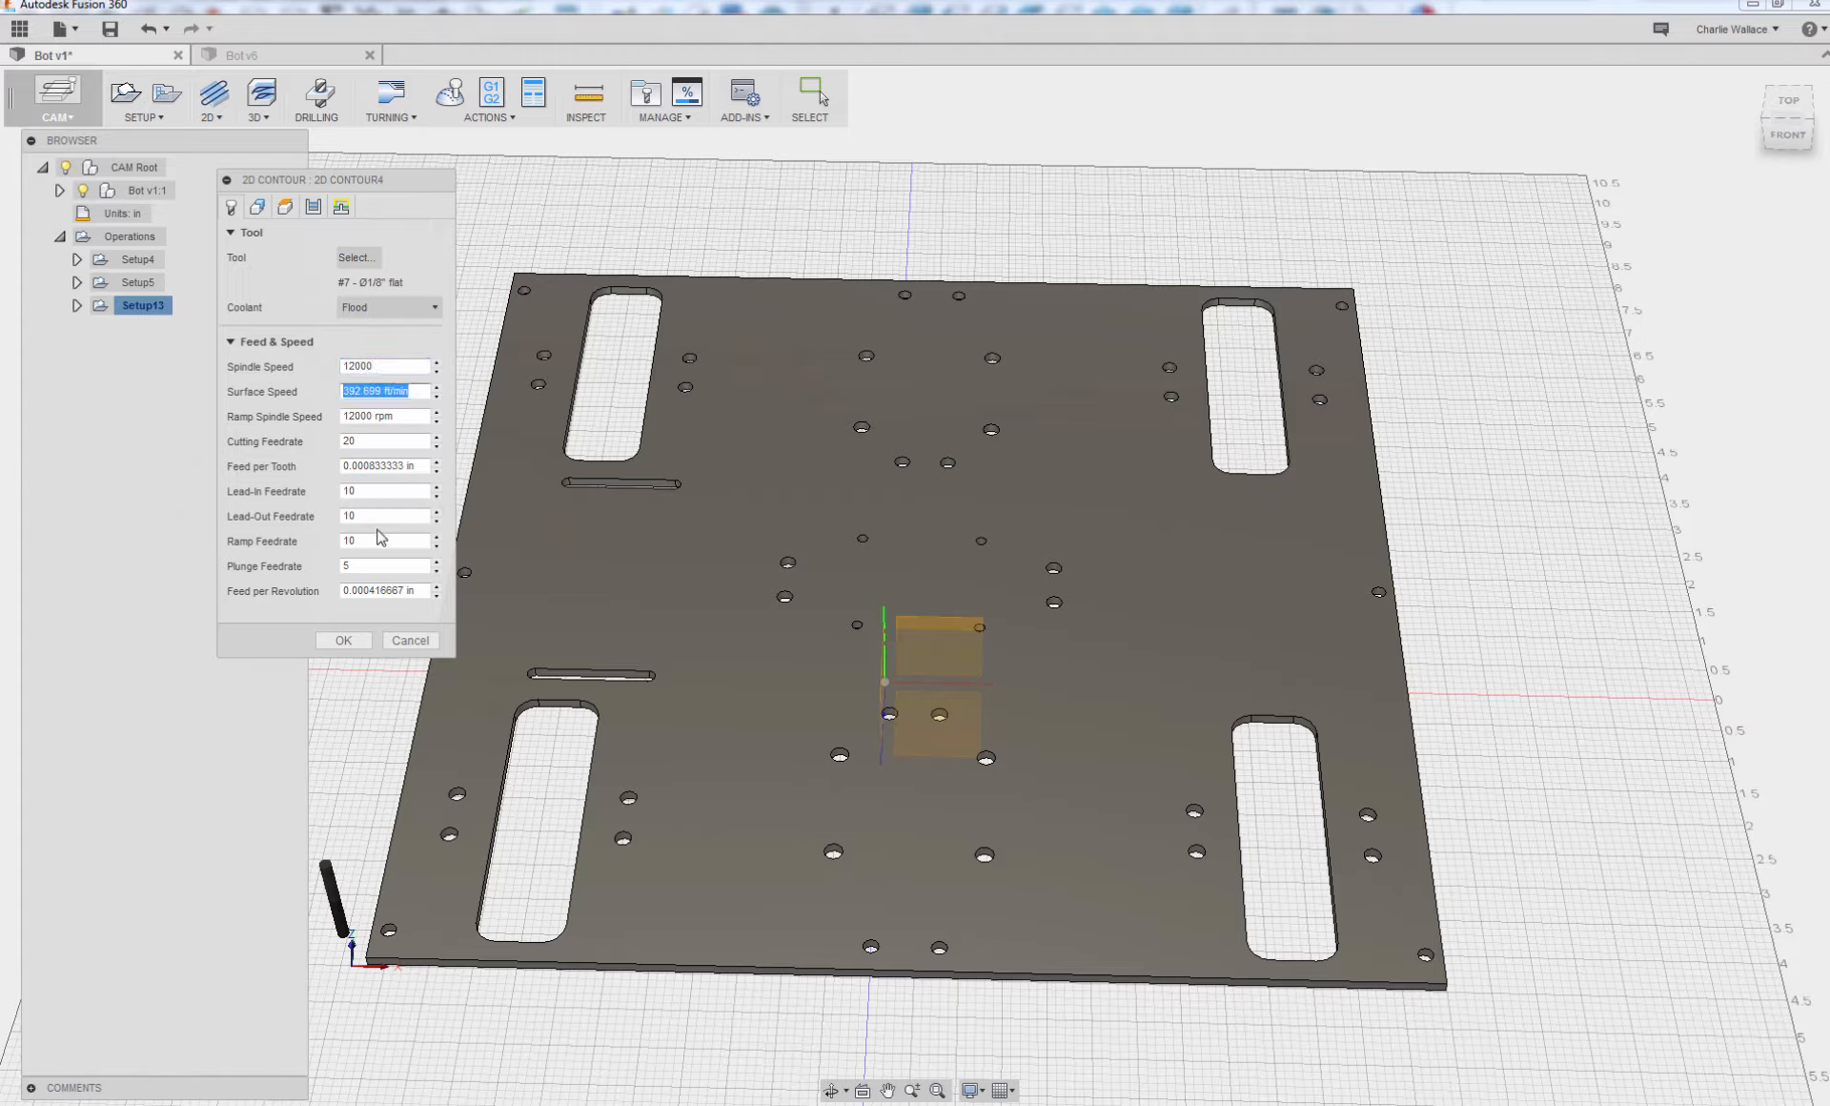
click(386, 306)
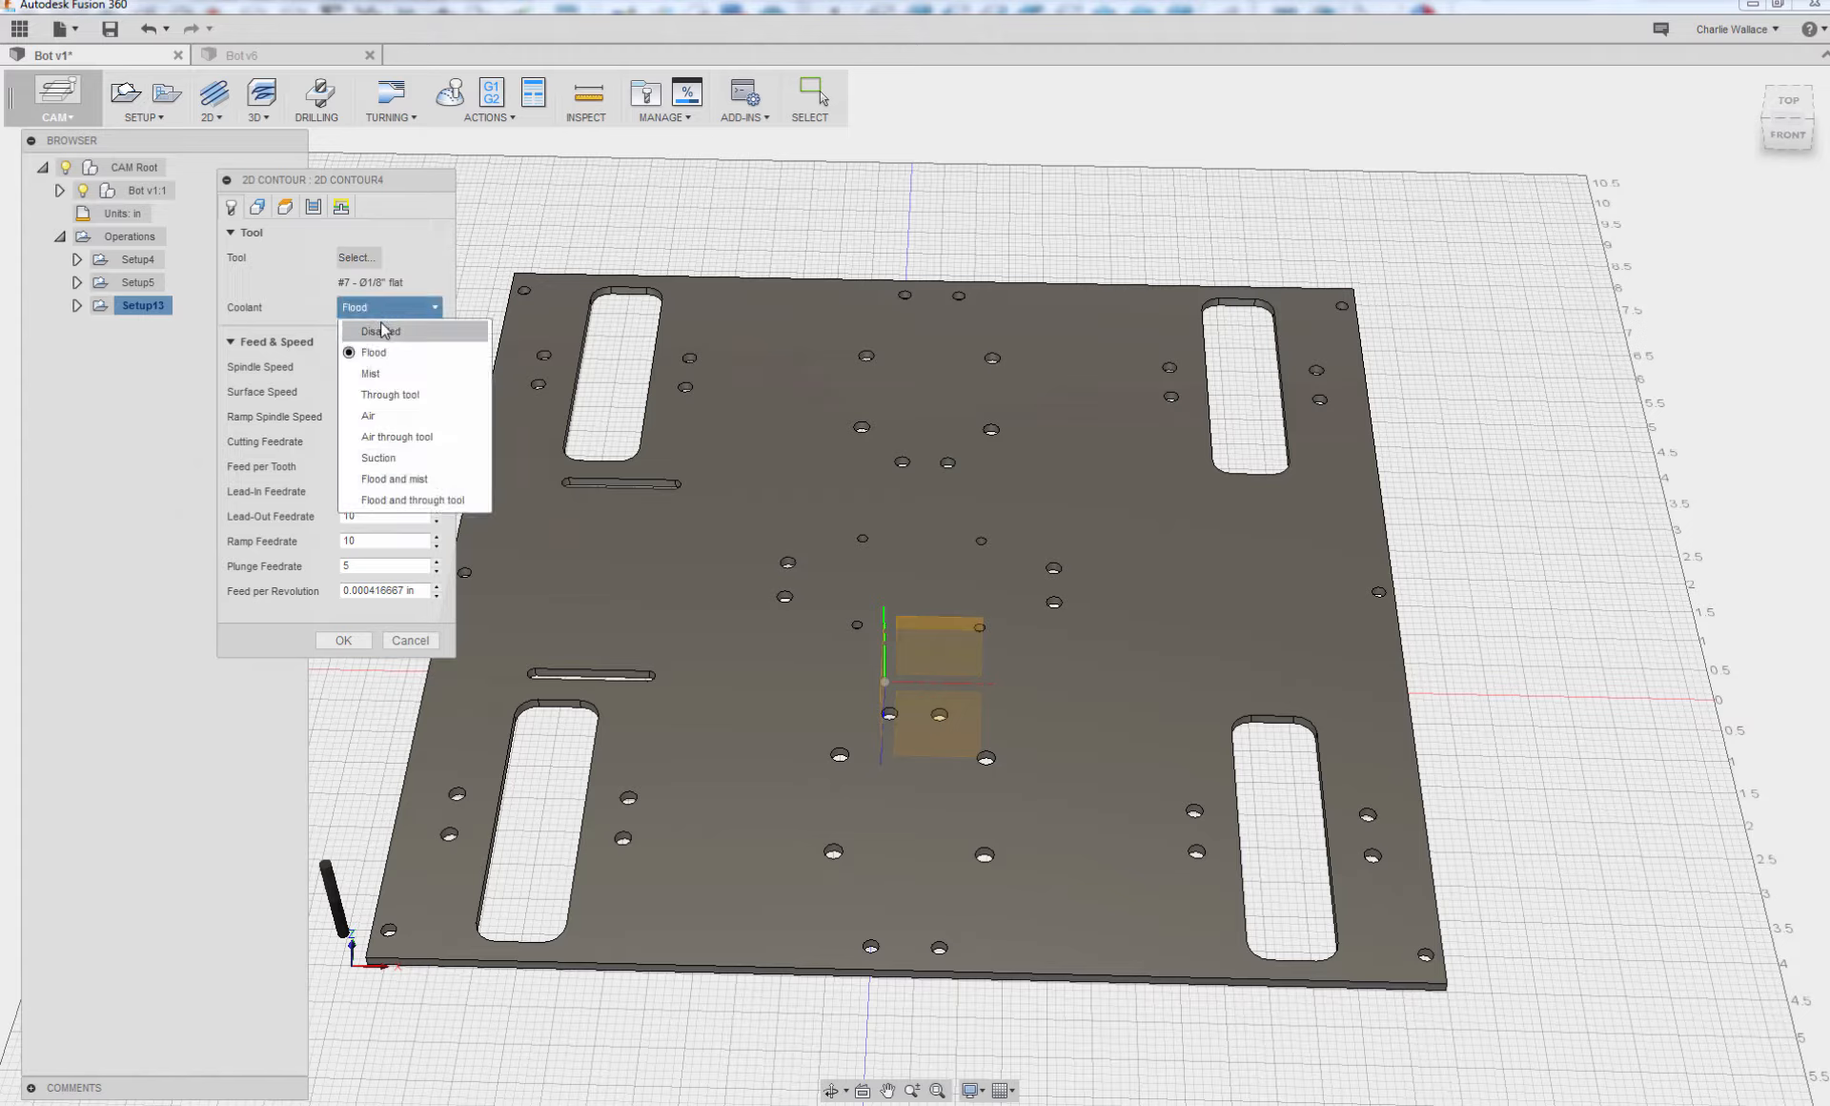
click(377, 323)
click(257, 207)
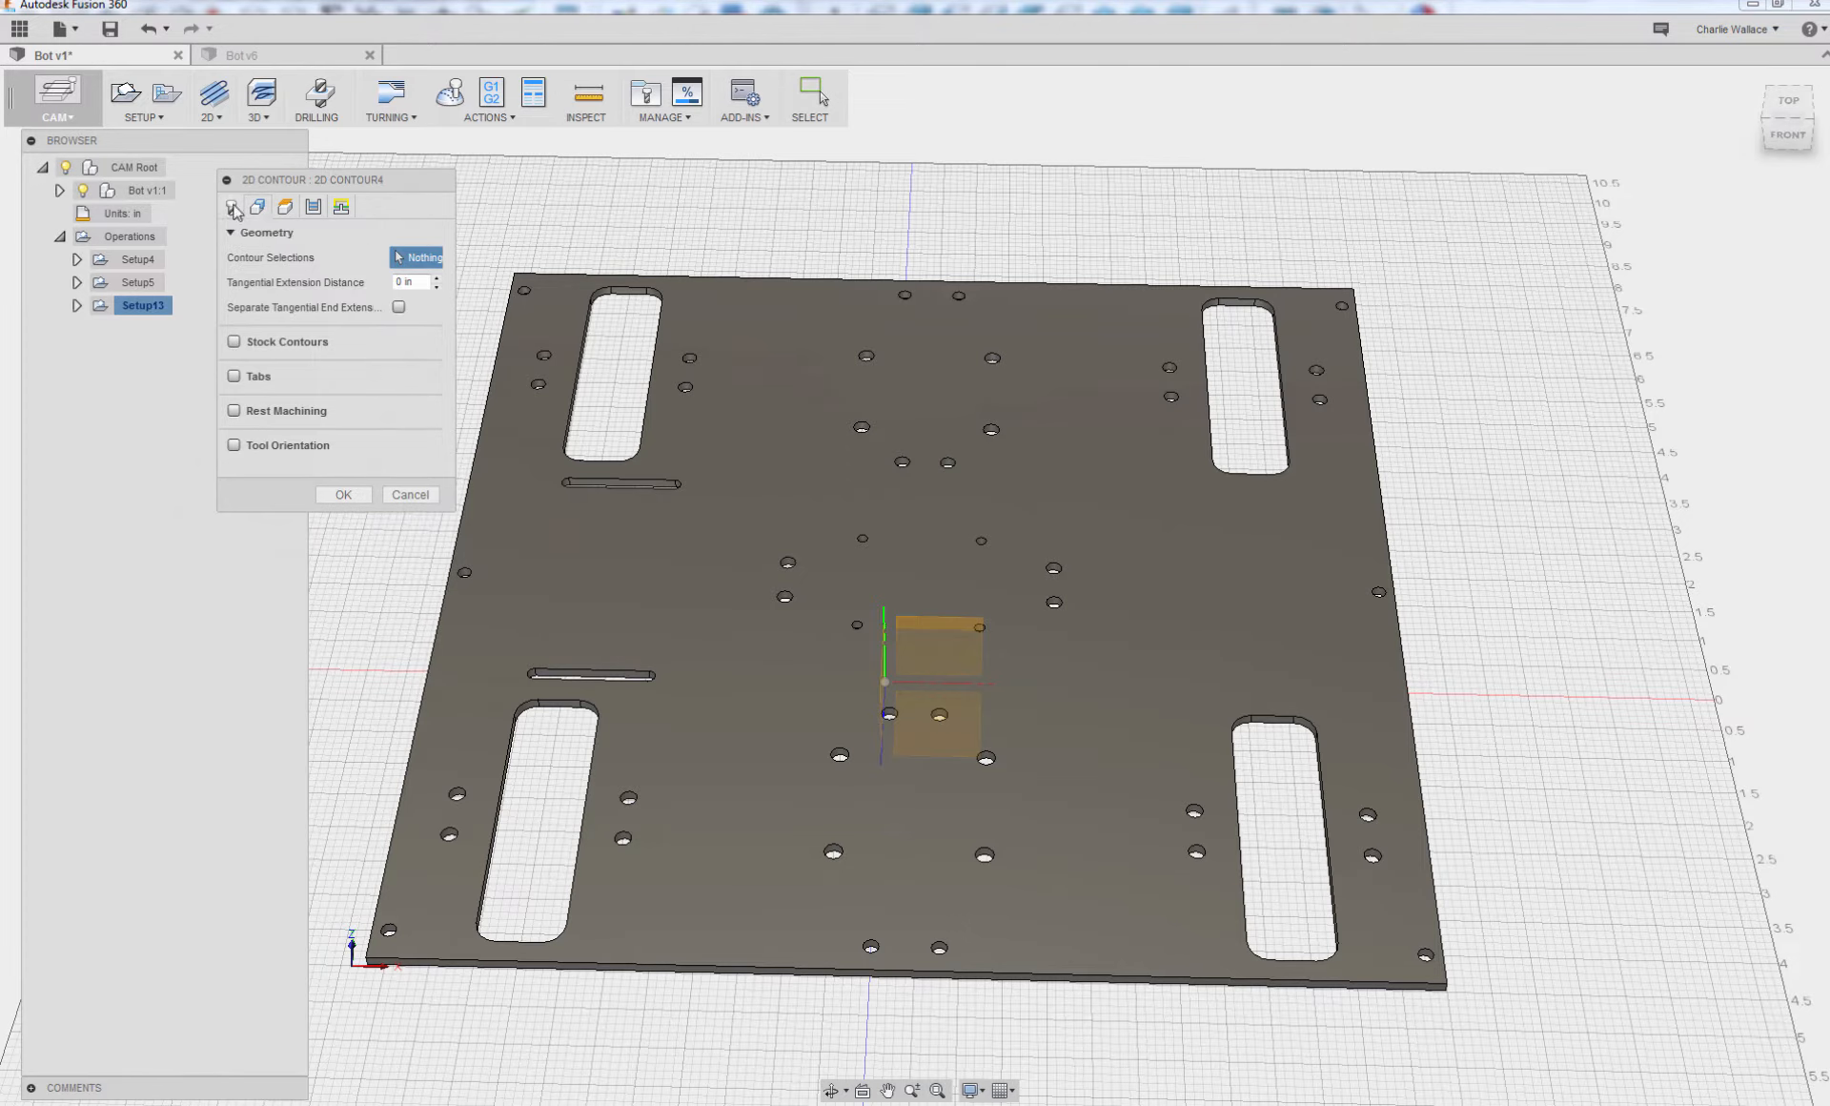
click(232, 207)
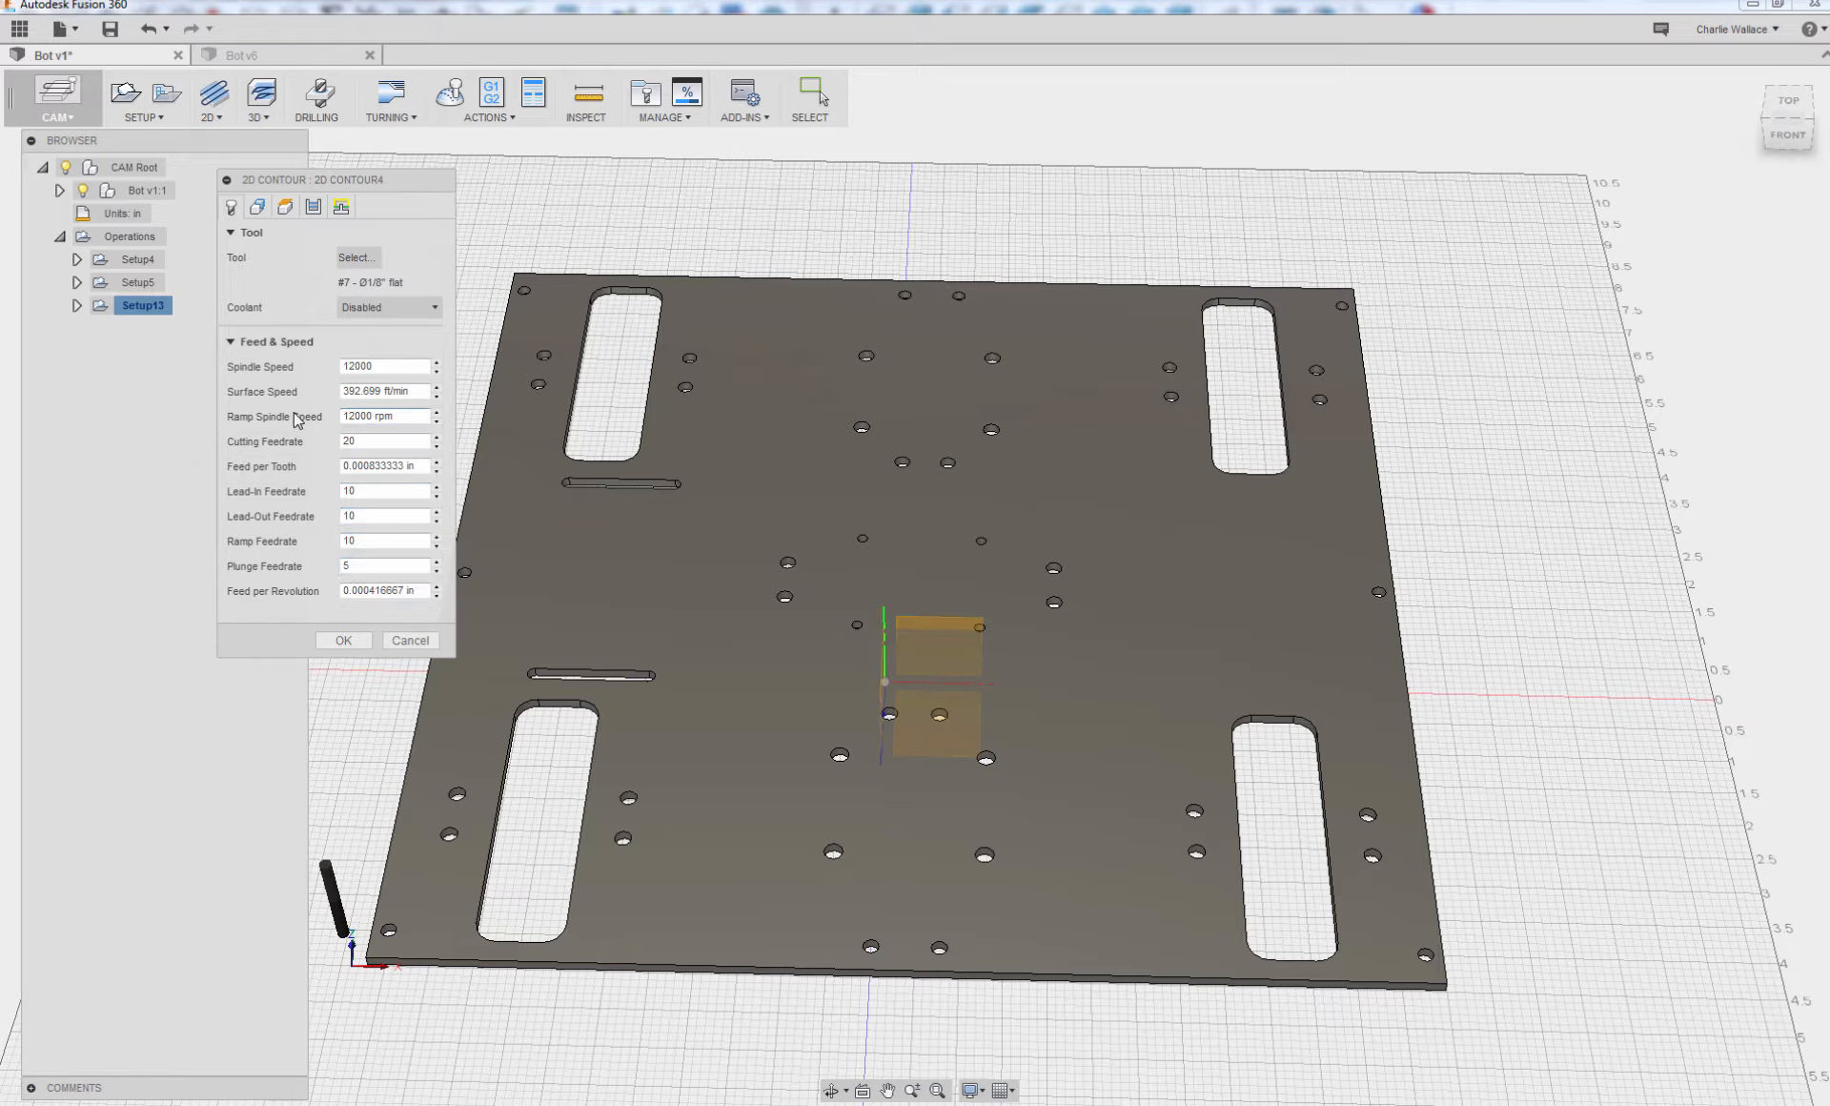
mouse_move(398, 421)
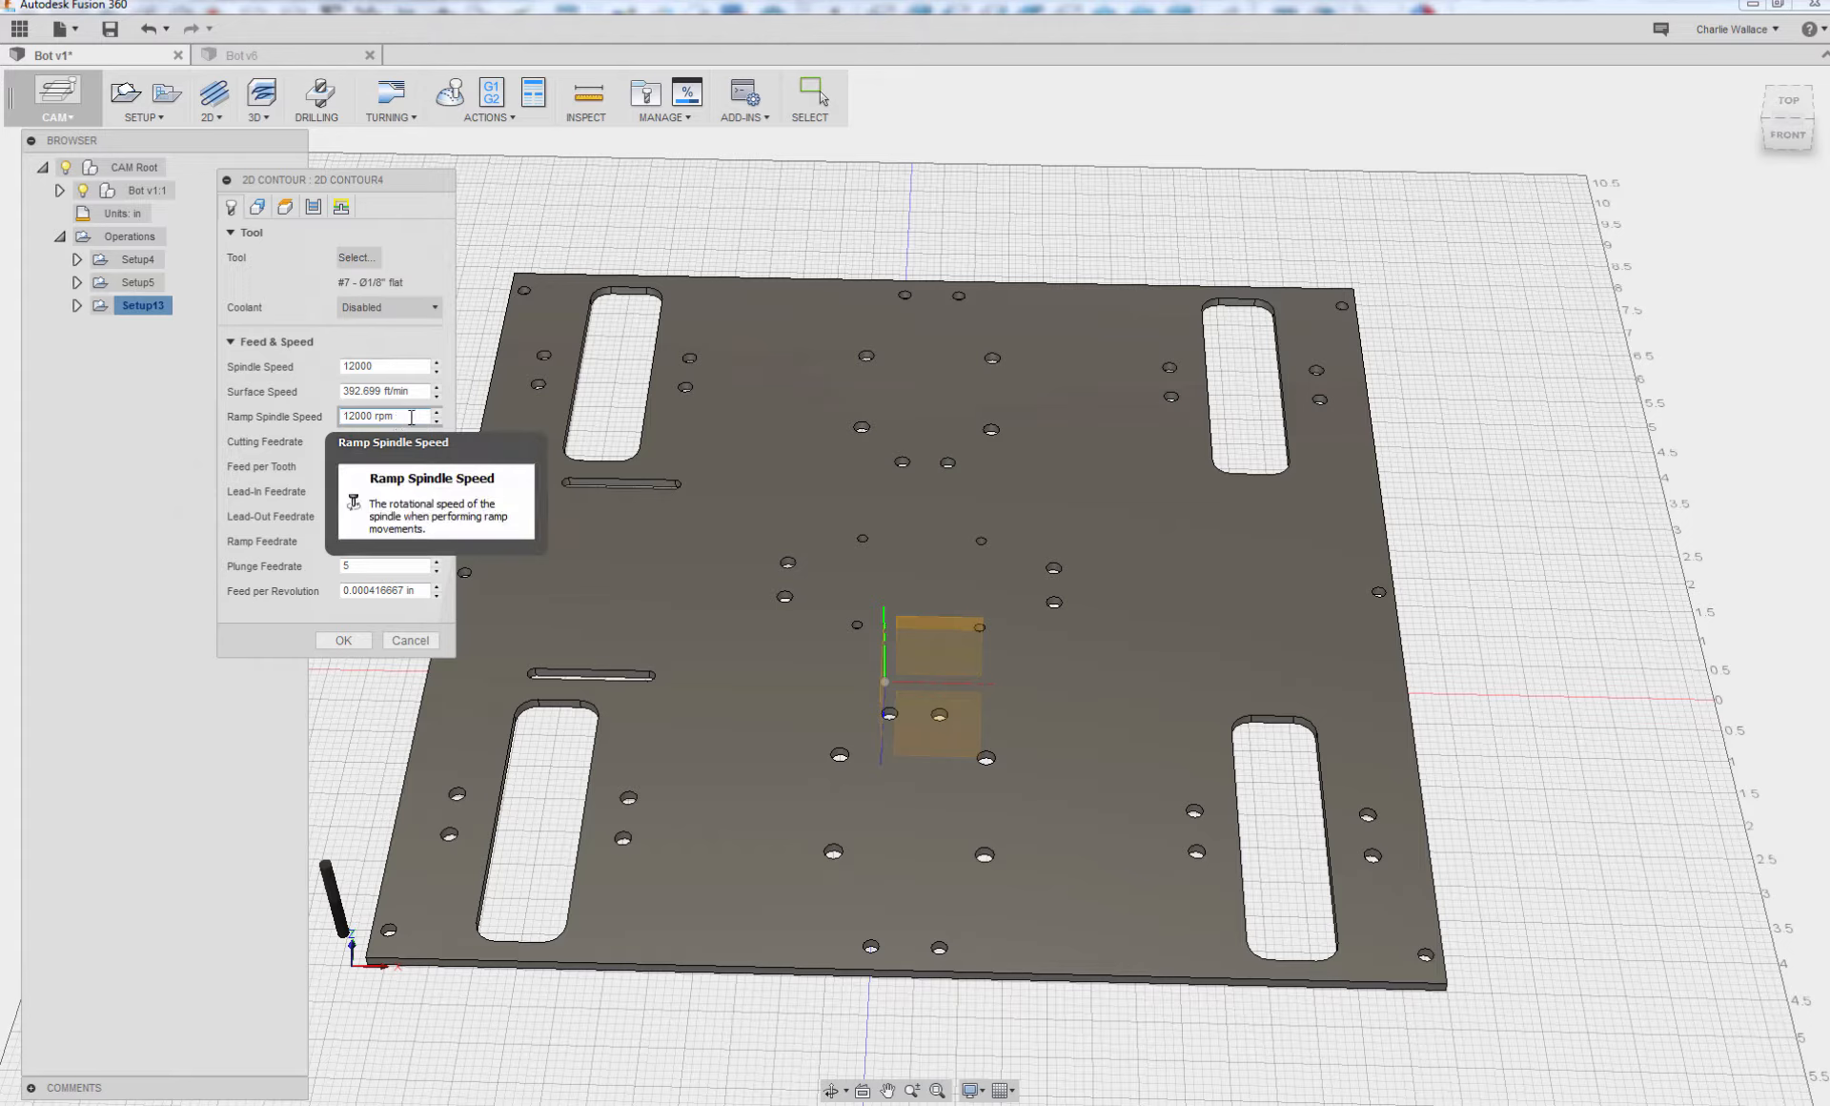
- Reference the contour operation's bottom height from the stock bottom
click(286, 207)
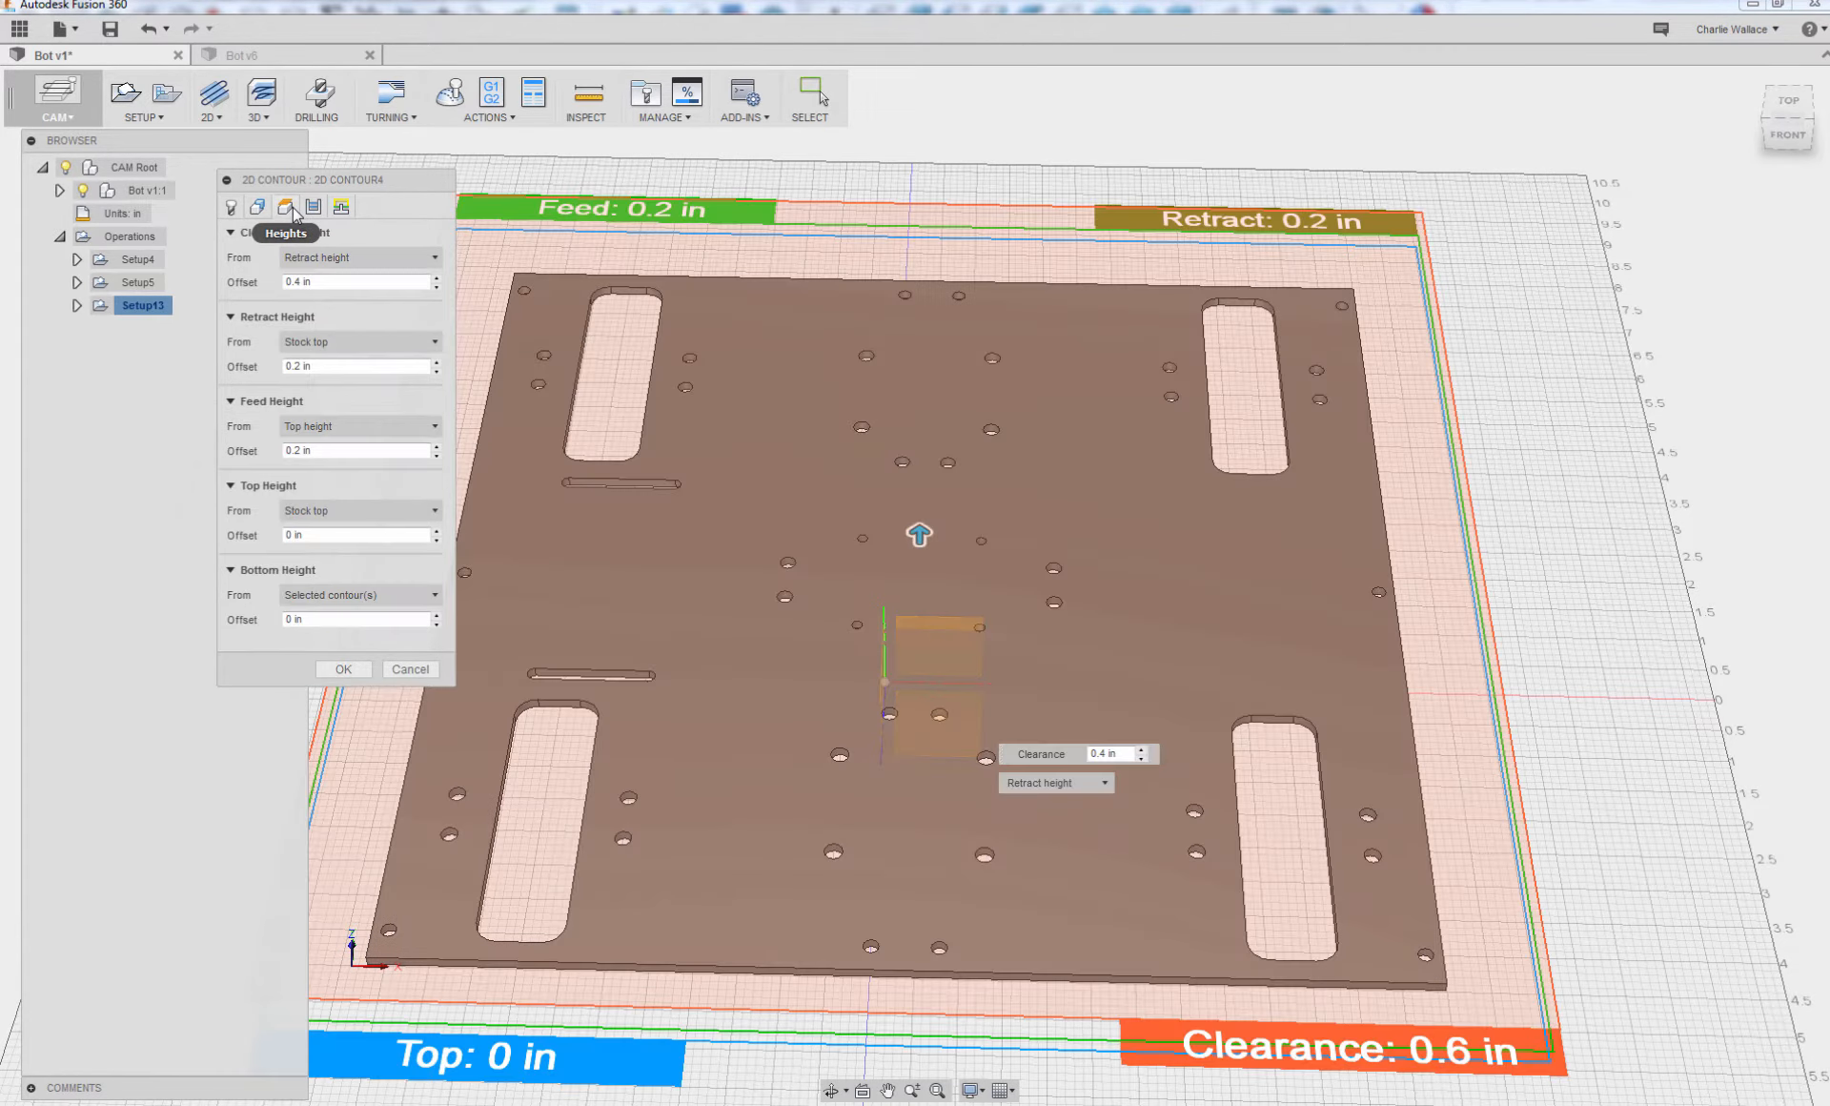
shift+middle_drag(919, 426, 1178, 638)
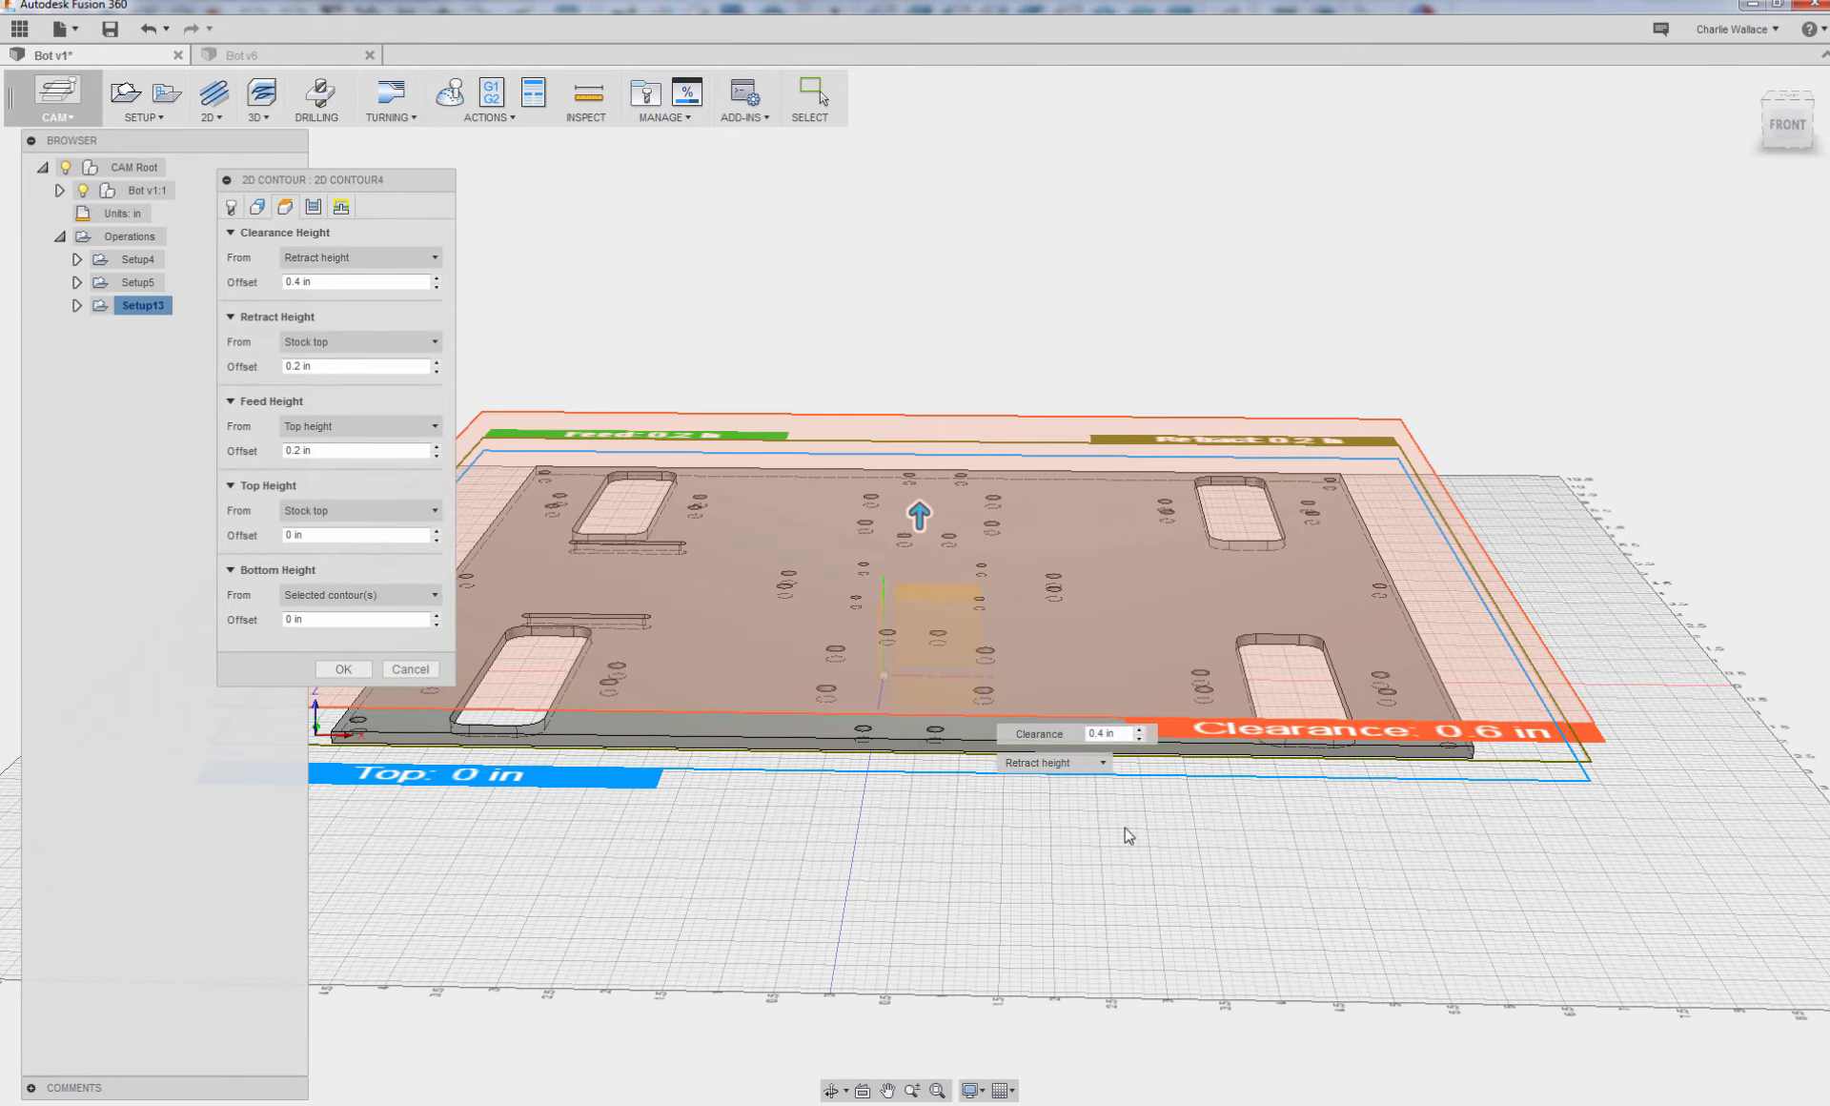
shift+middle_drag(1128, 833, 1128, 798)
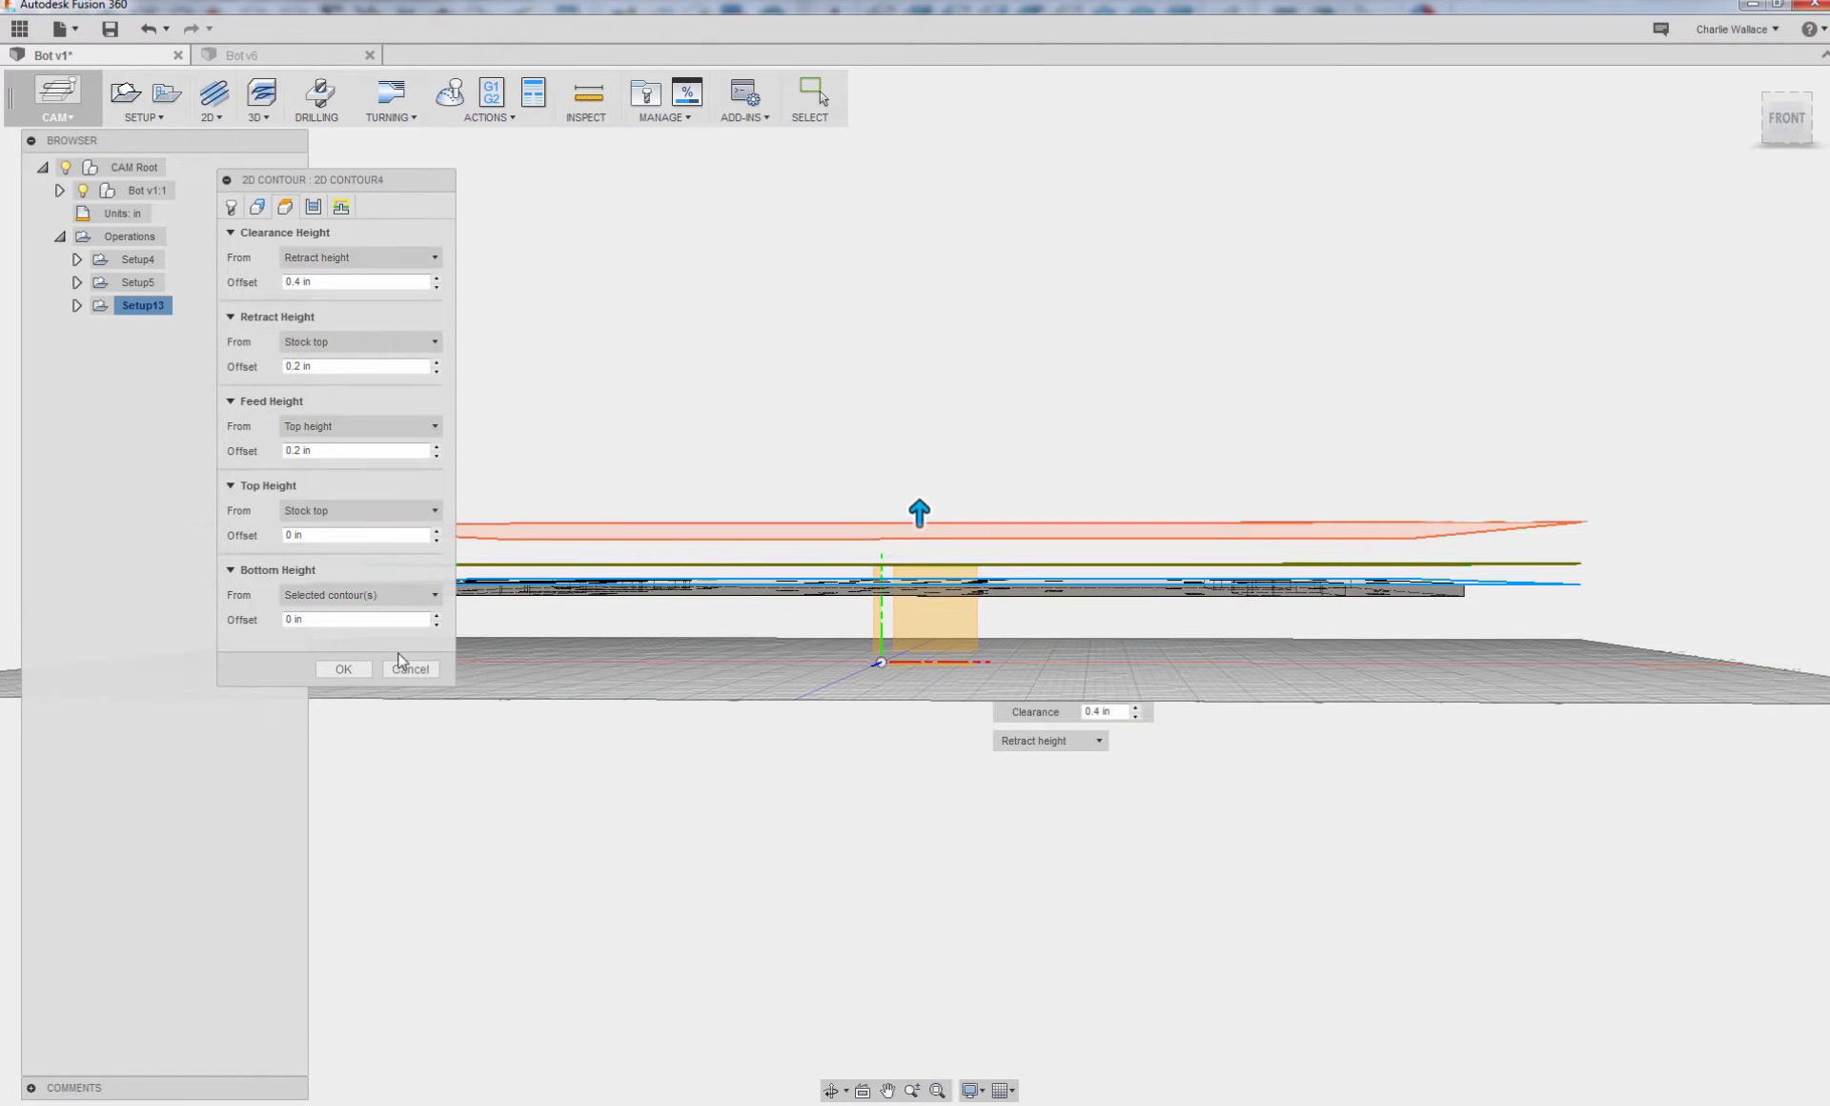
click(371, 597)
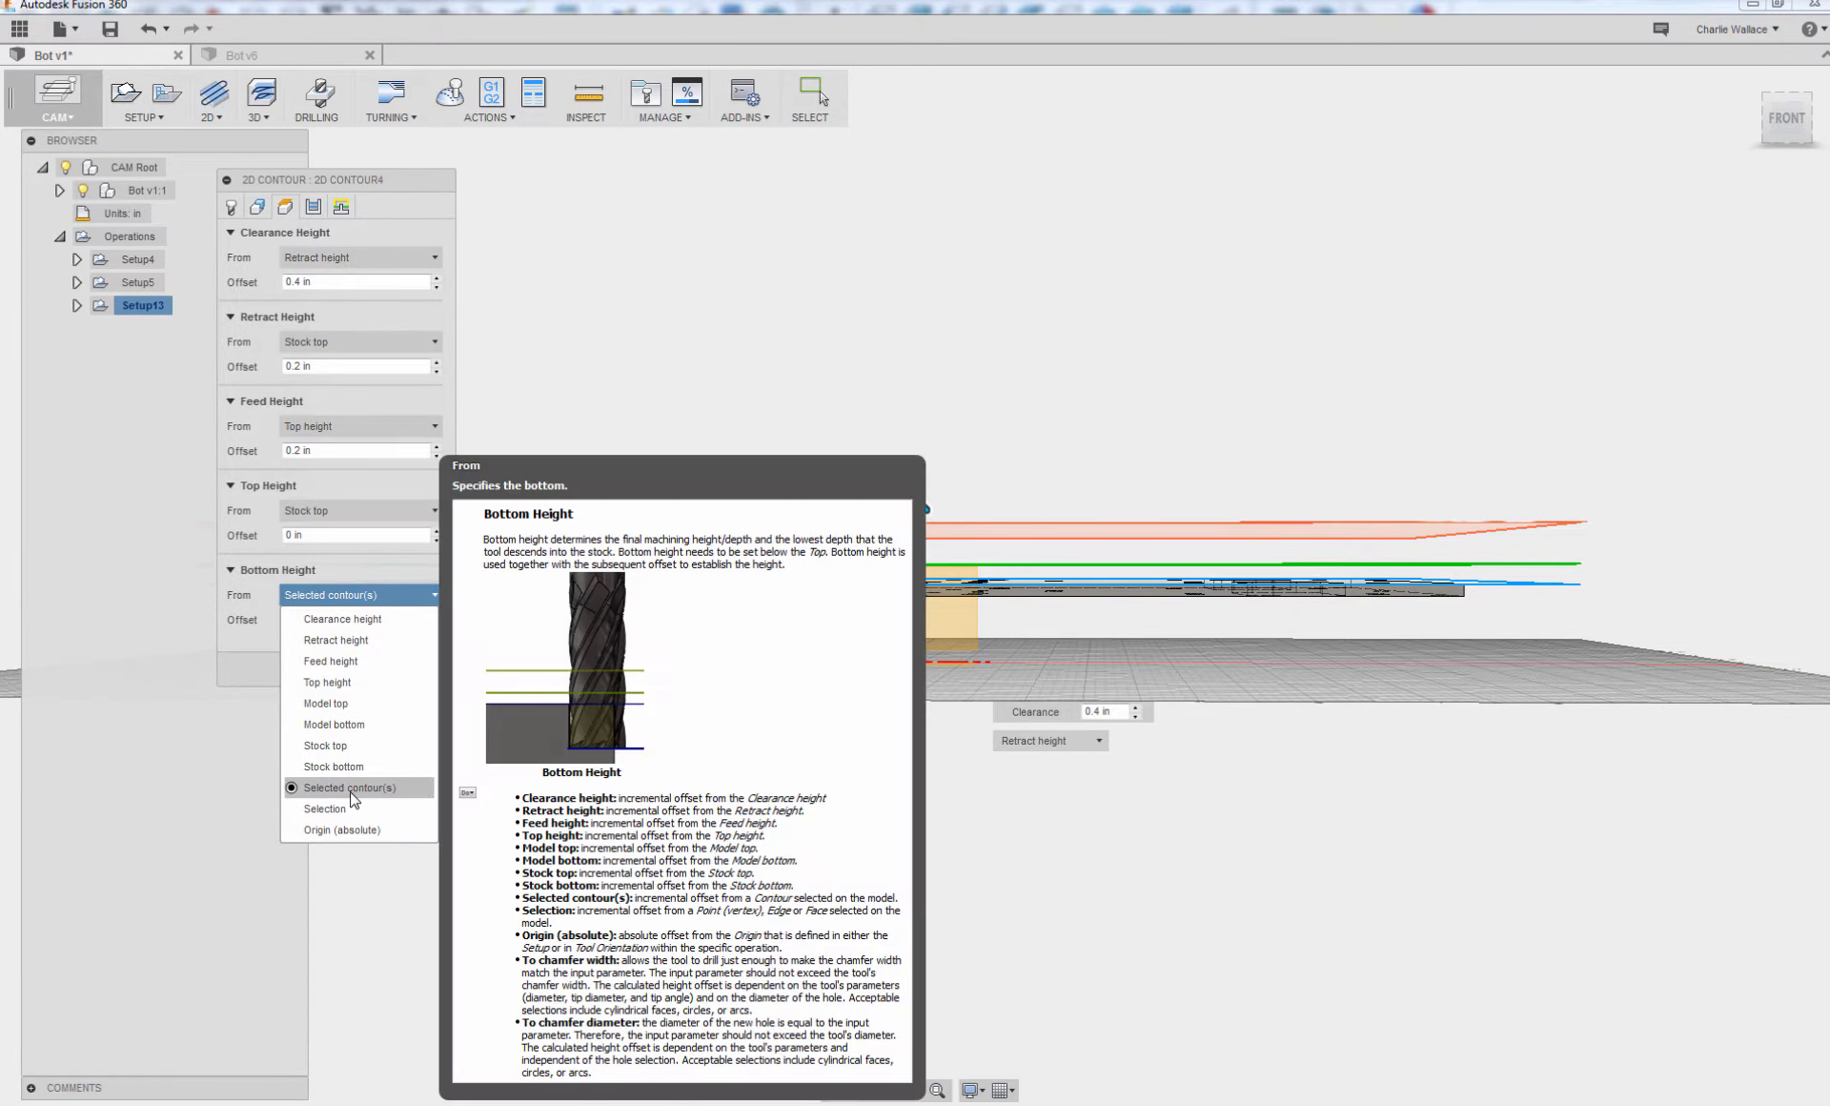
click(353, 770)
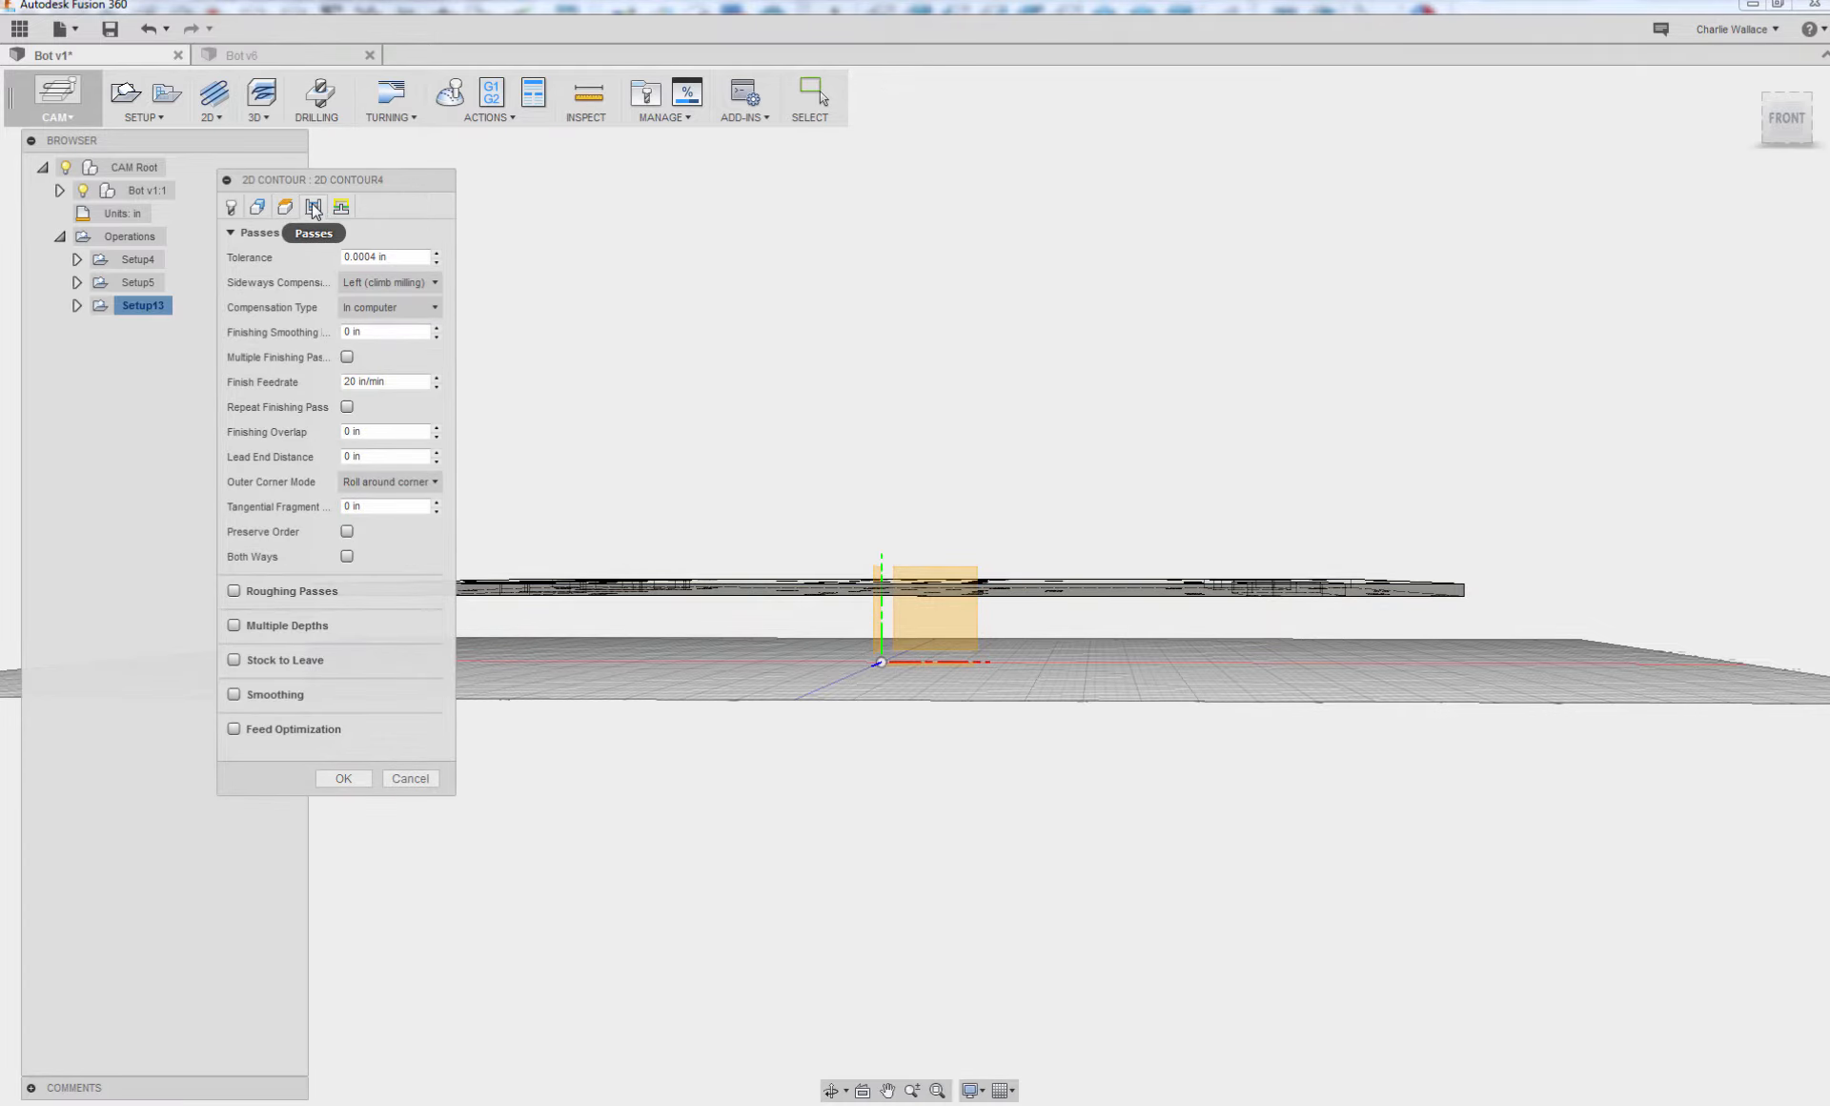
- Enable multiple depths for the contour passes with a maximum roughing stepdown of 0.02 in
click(235, 626)
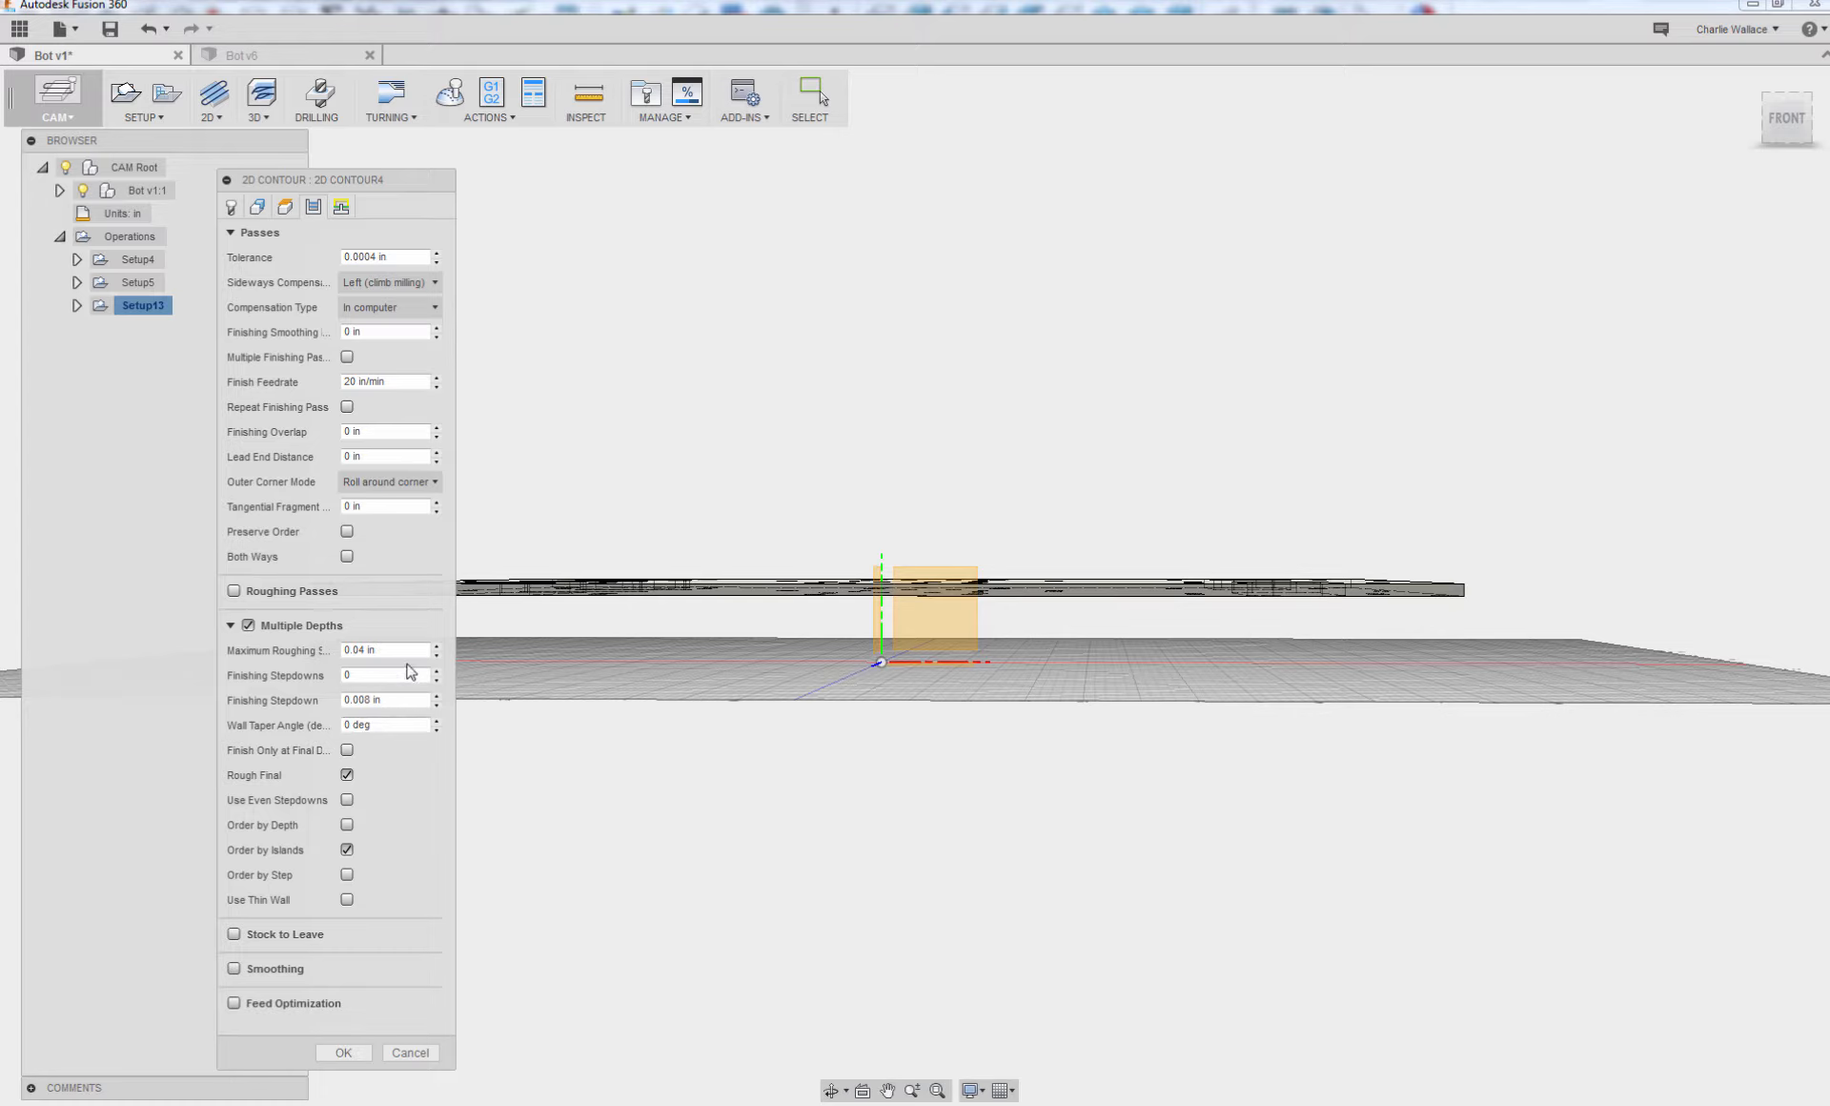
click(408, 652)
key(Left)
key(Left)
key(Left)
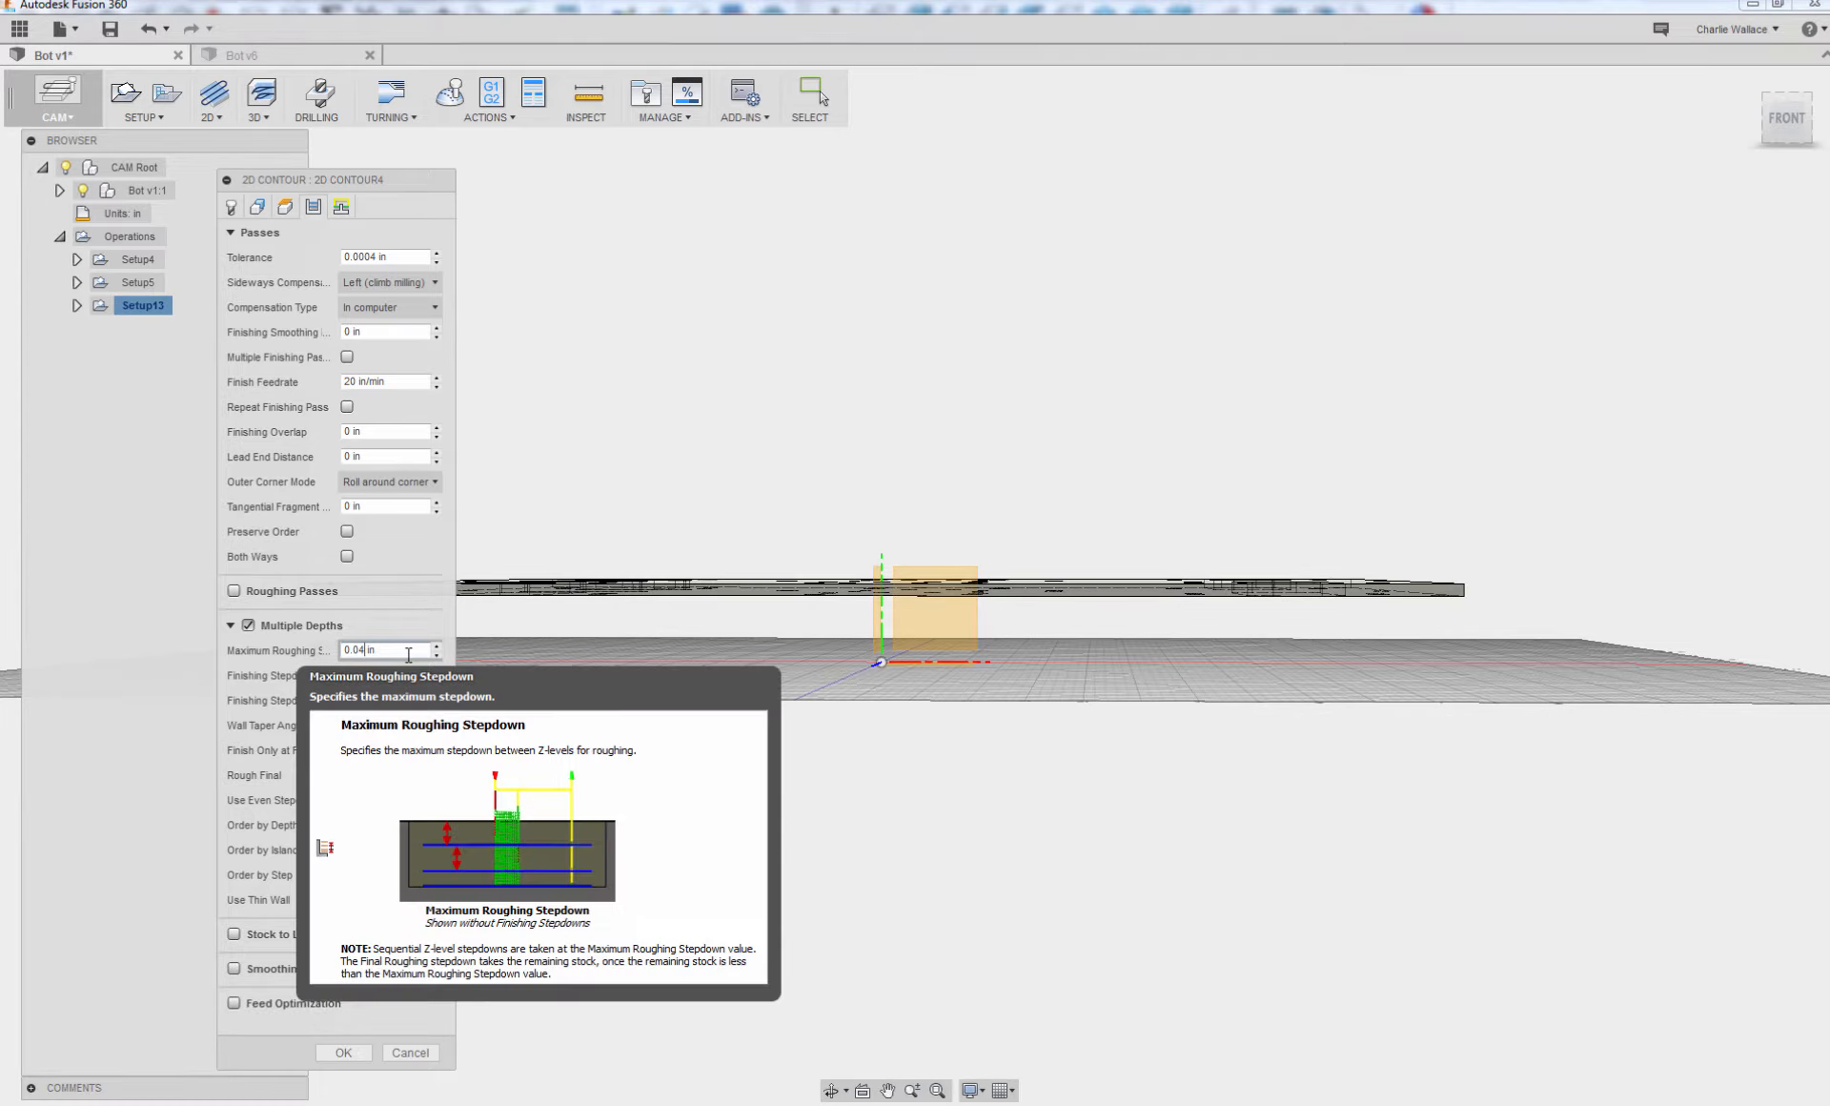
click(407, 676)
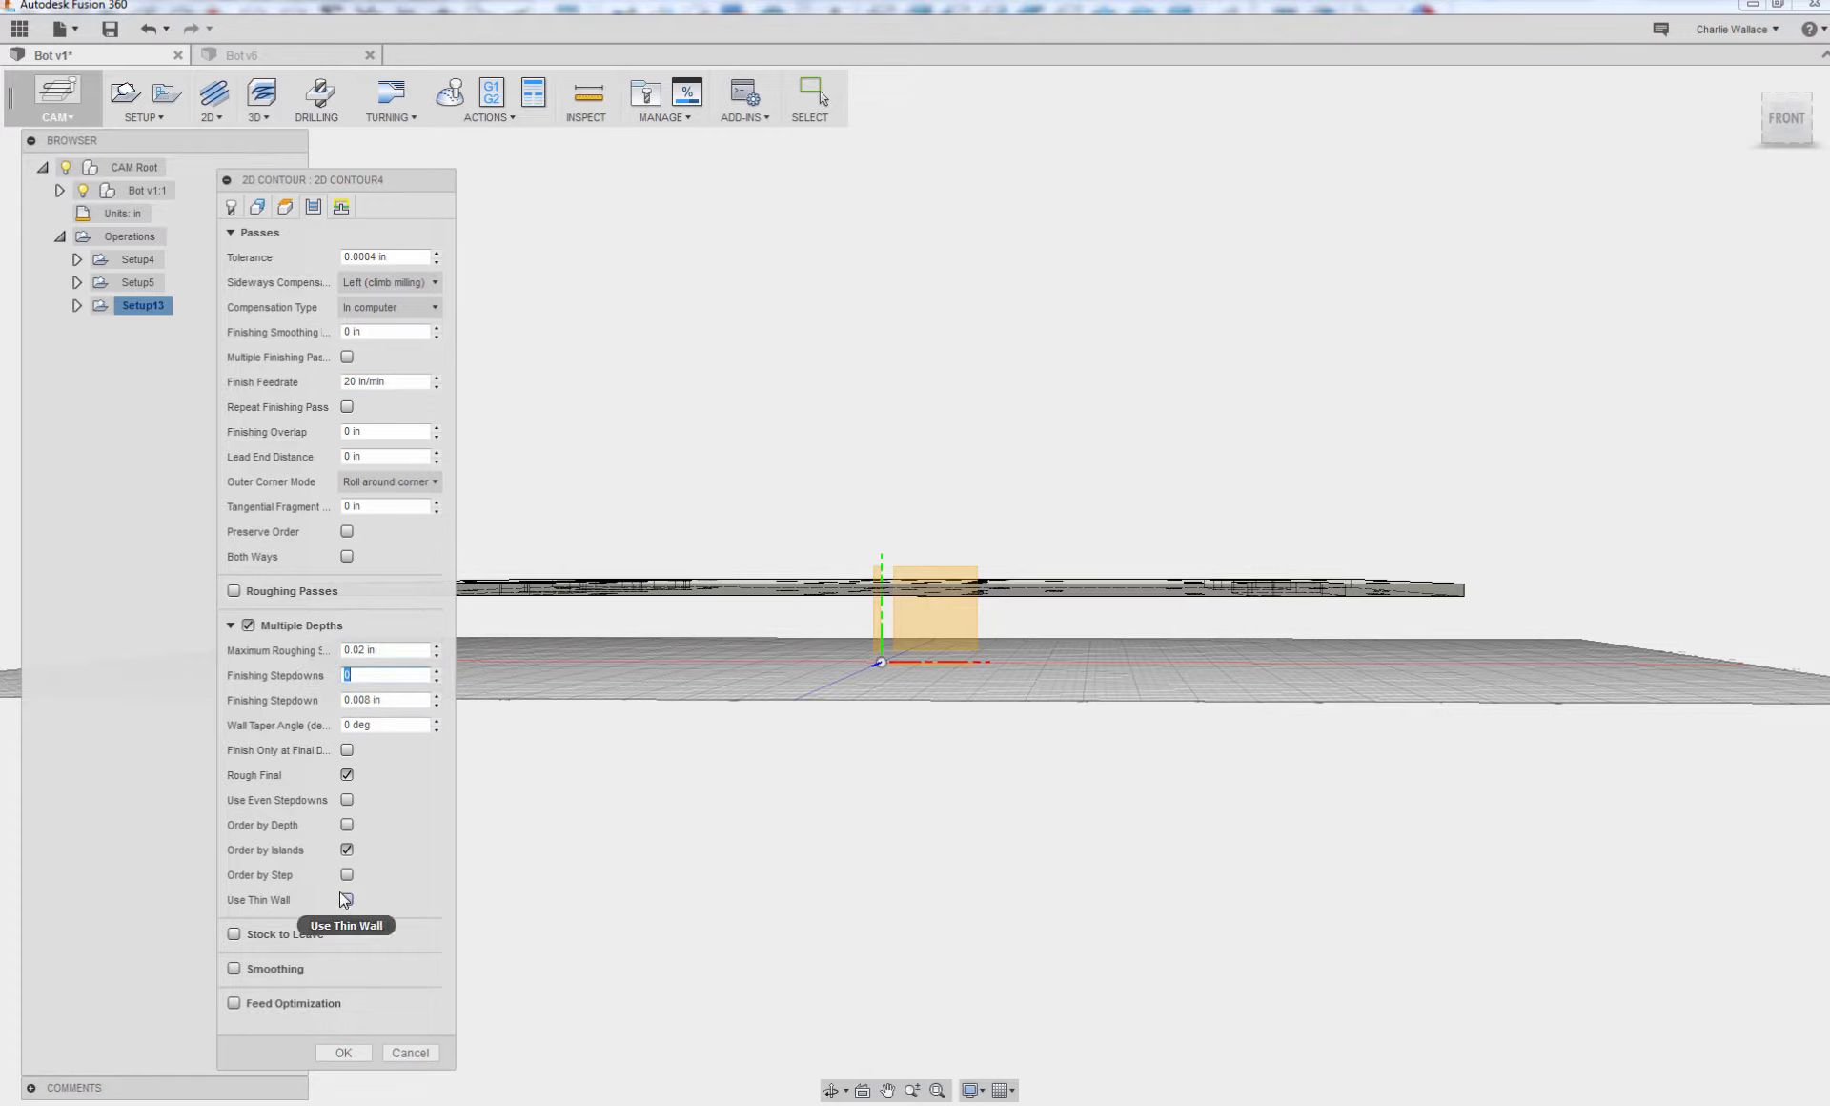
click(347, 773)
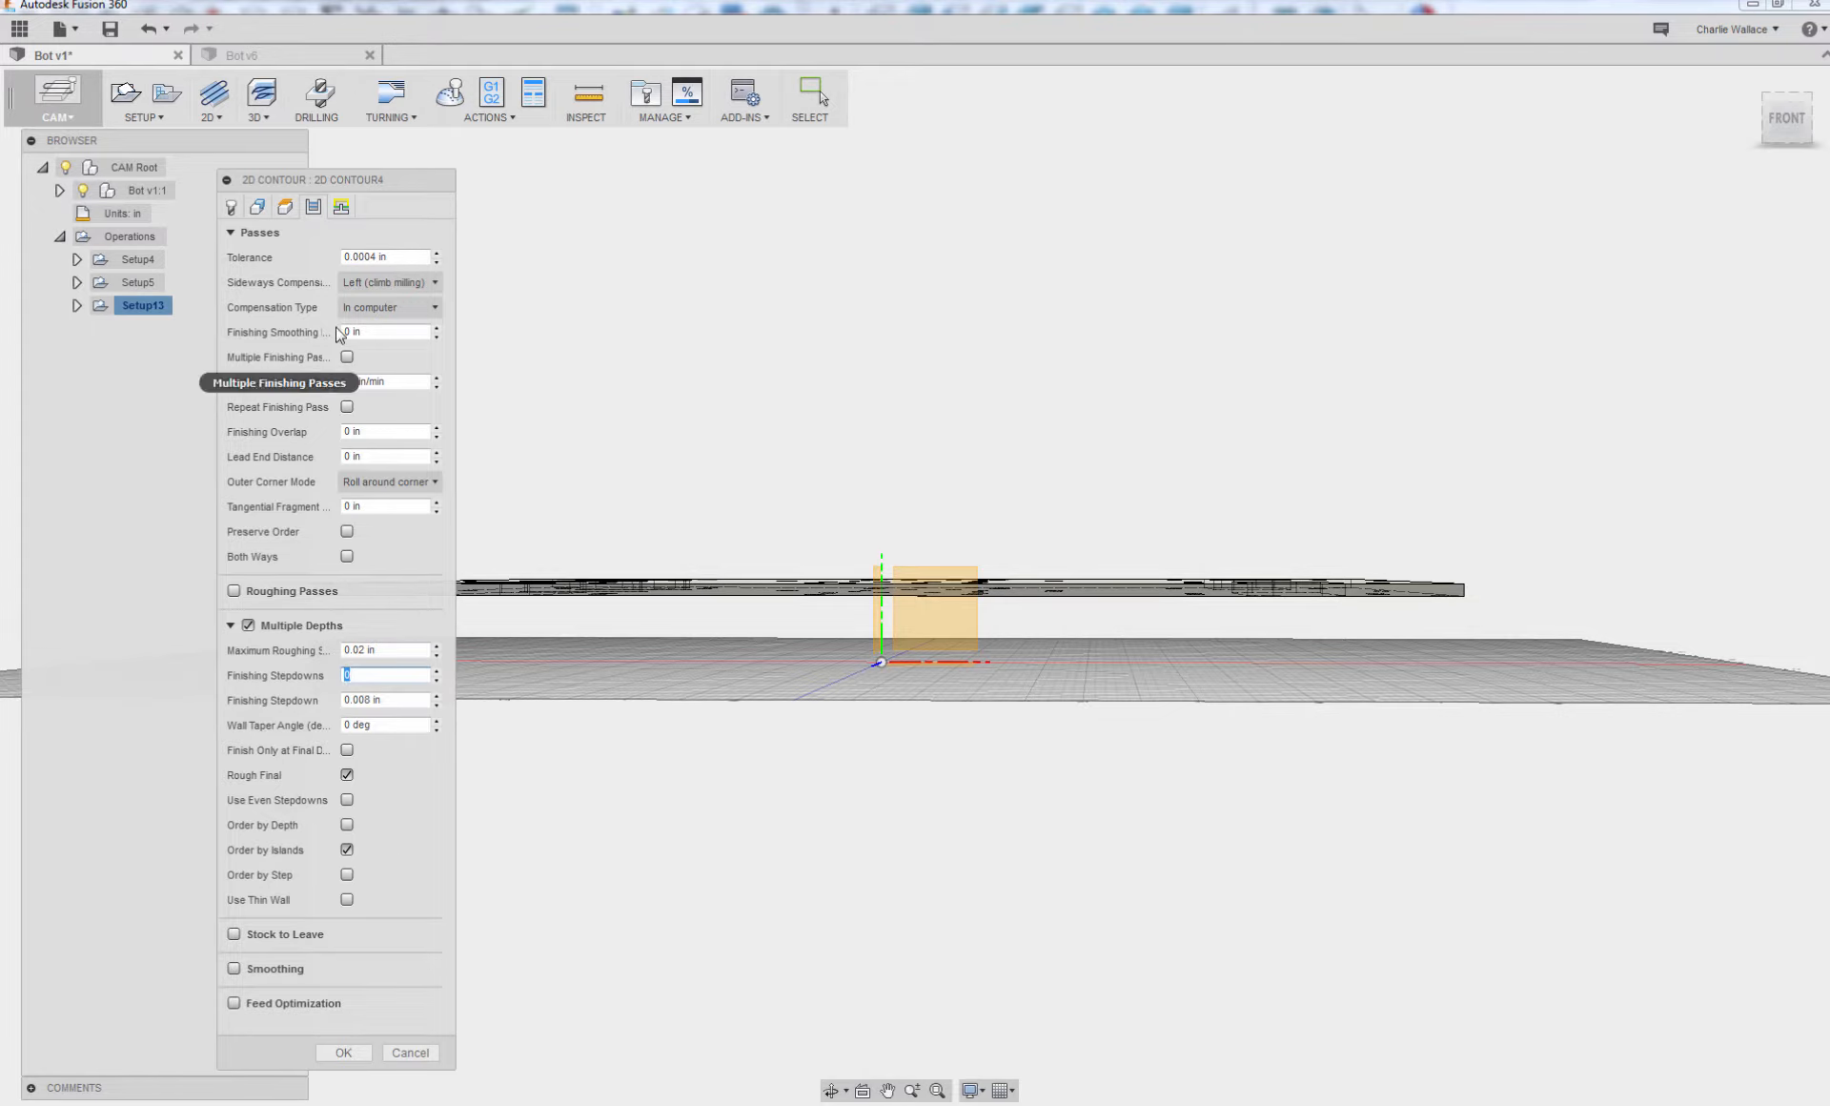
click(342, 208)
click(232, 207)
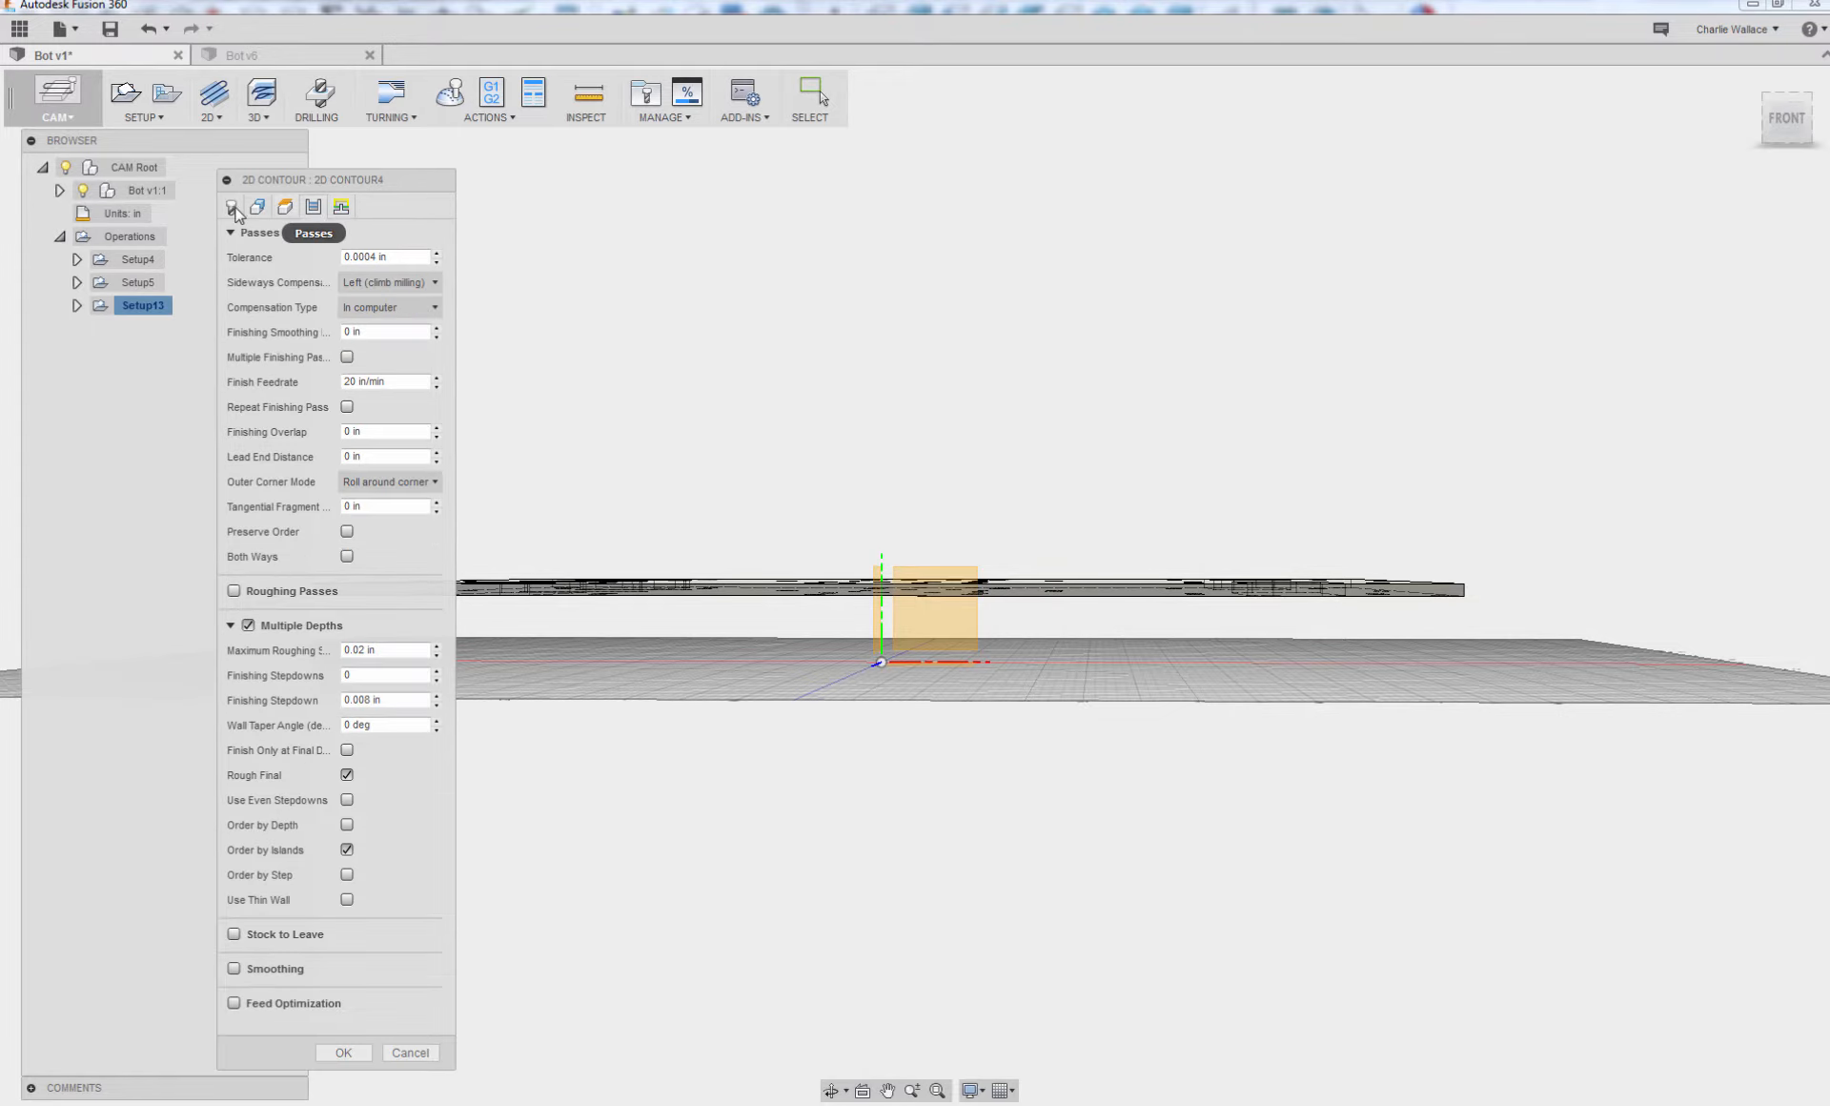
- Select the lower edges of the four large wheel slots and the plate's outer perimeter as the contours to machine
click(284, 207)
click(256, 207)
shift+middle_drag(691, 298, 694, 335)
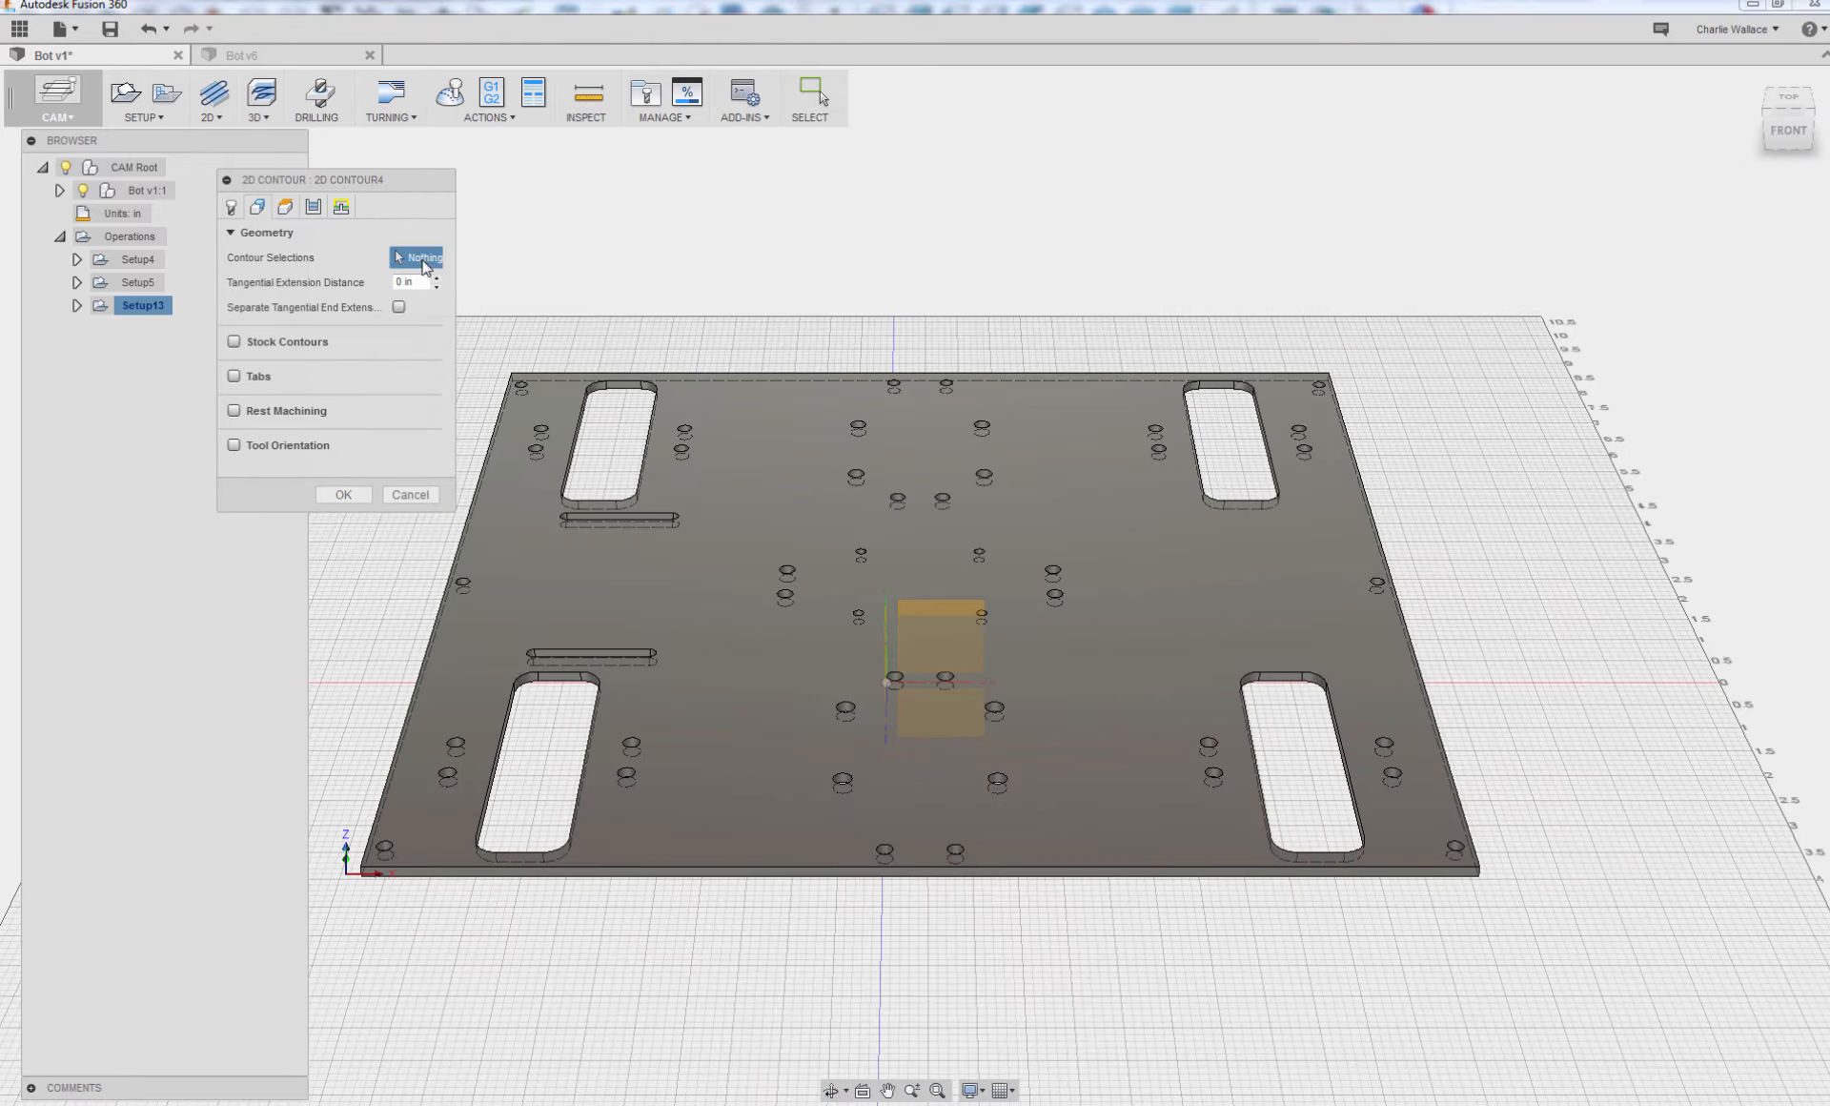
click(613, 402)
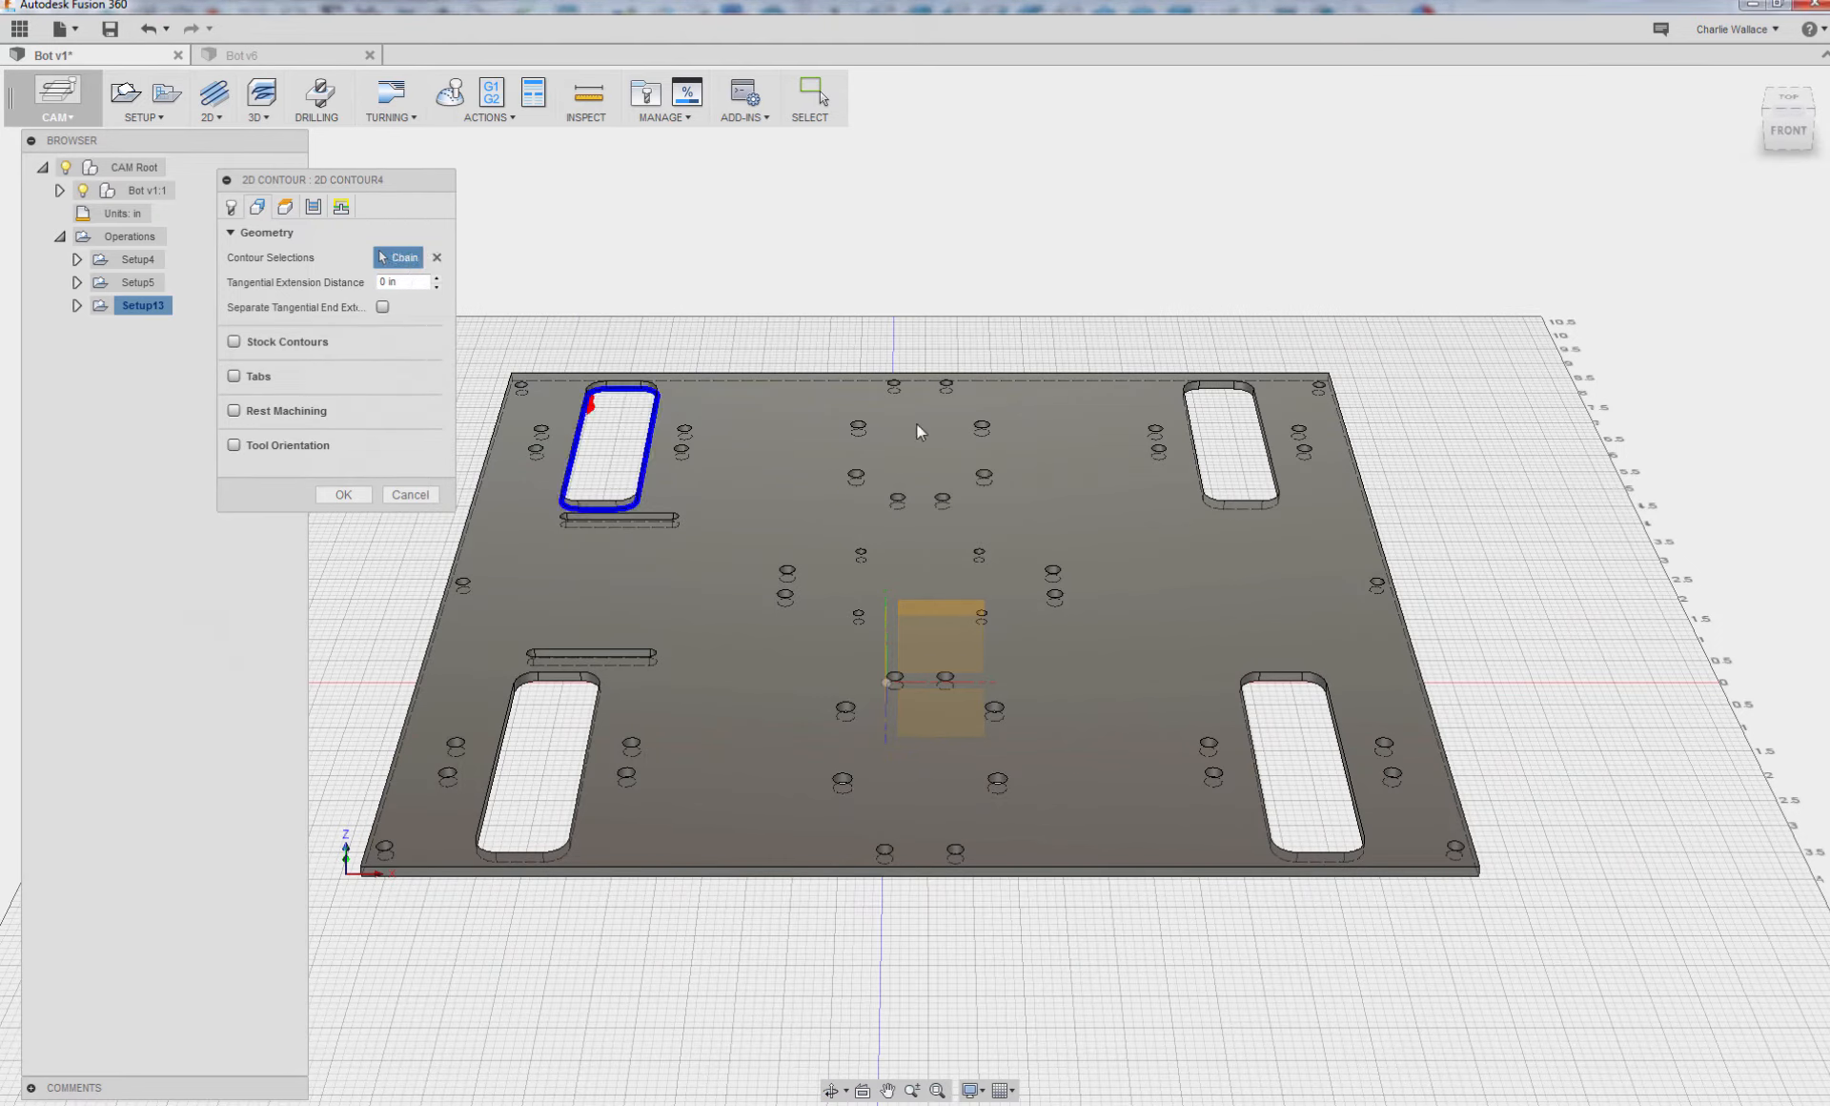
click(1219, 442)
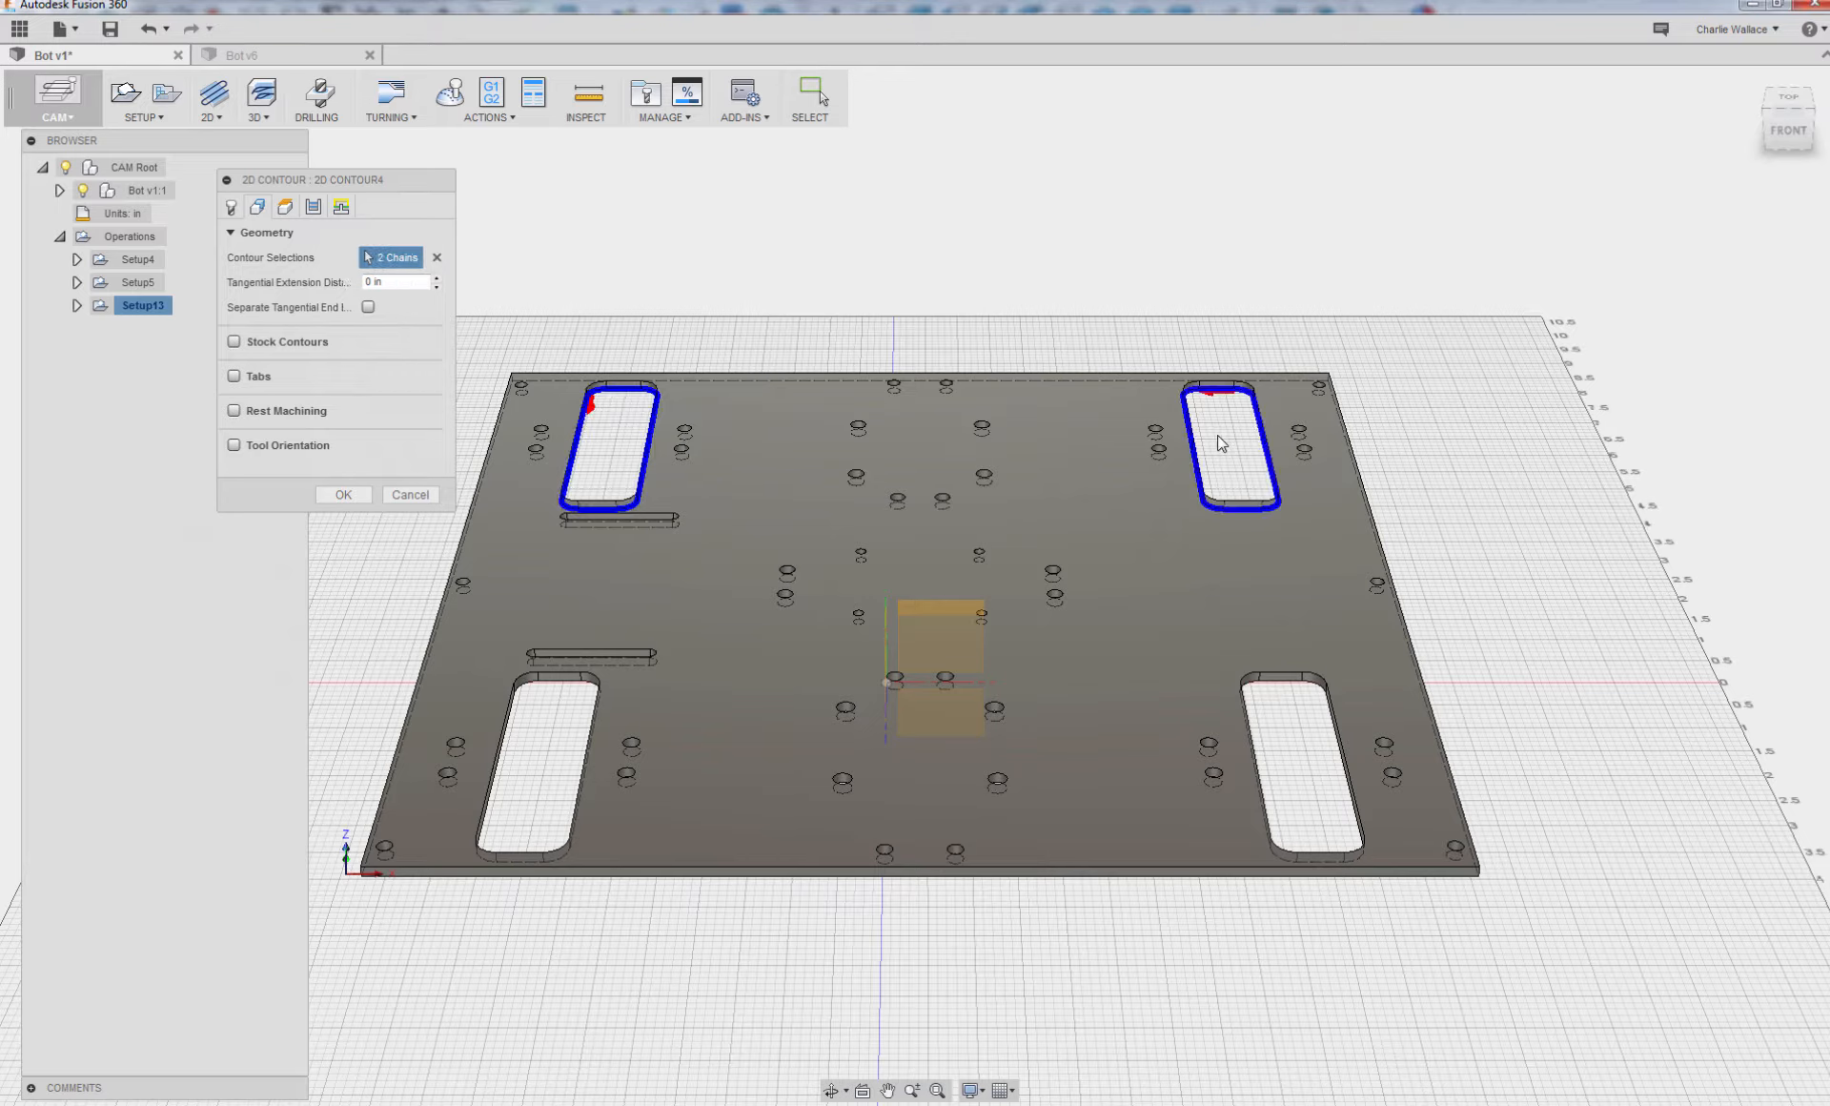
click(1294, 692)
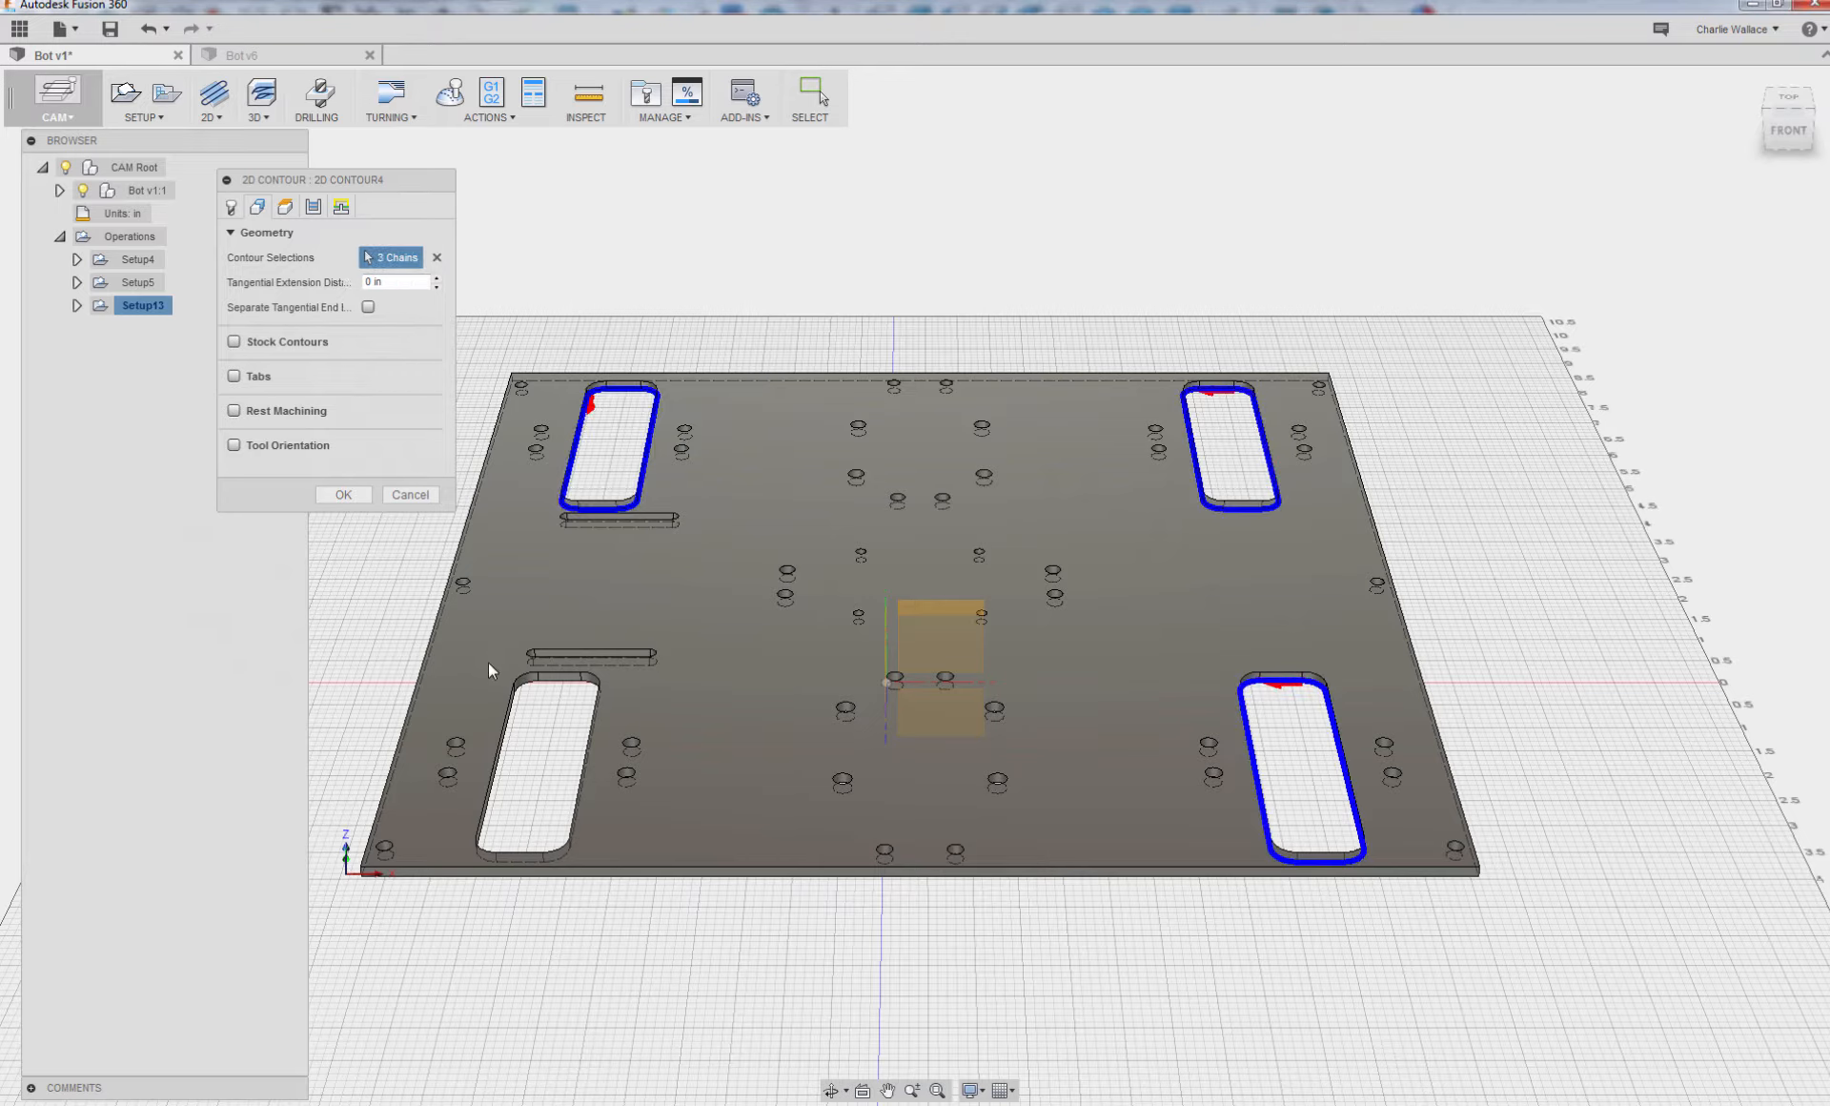
click(553, 697)
click(778, 886)
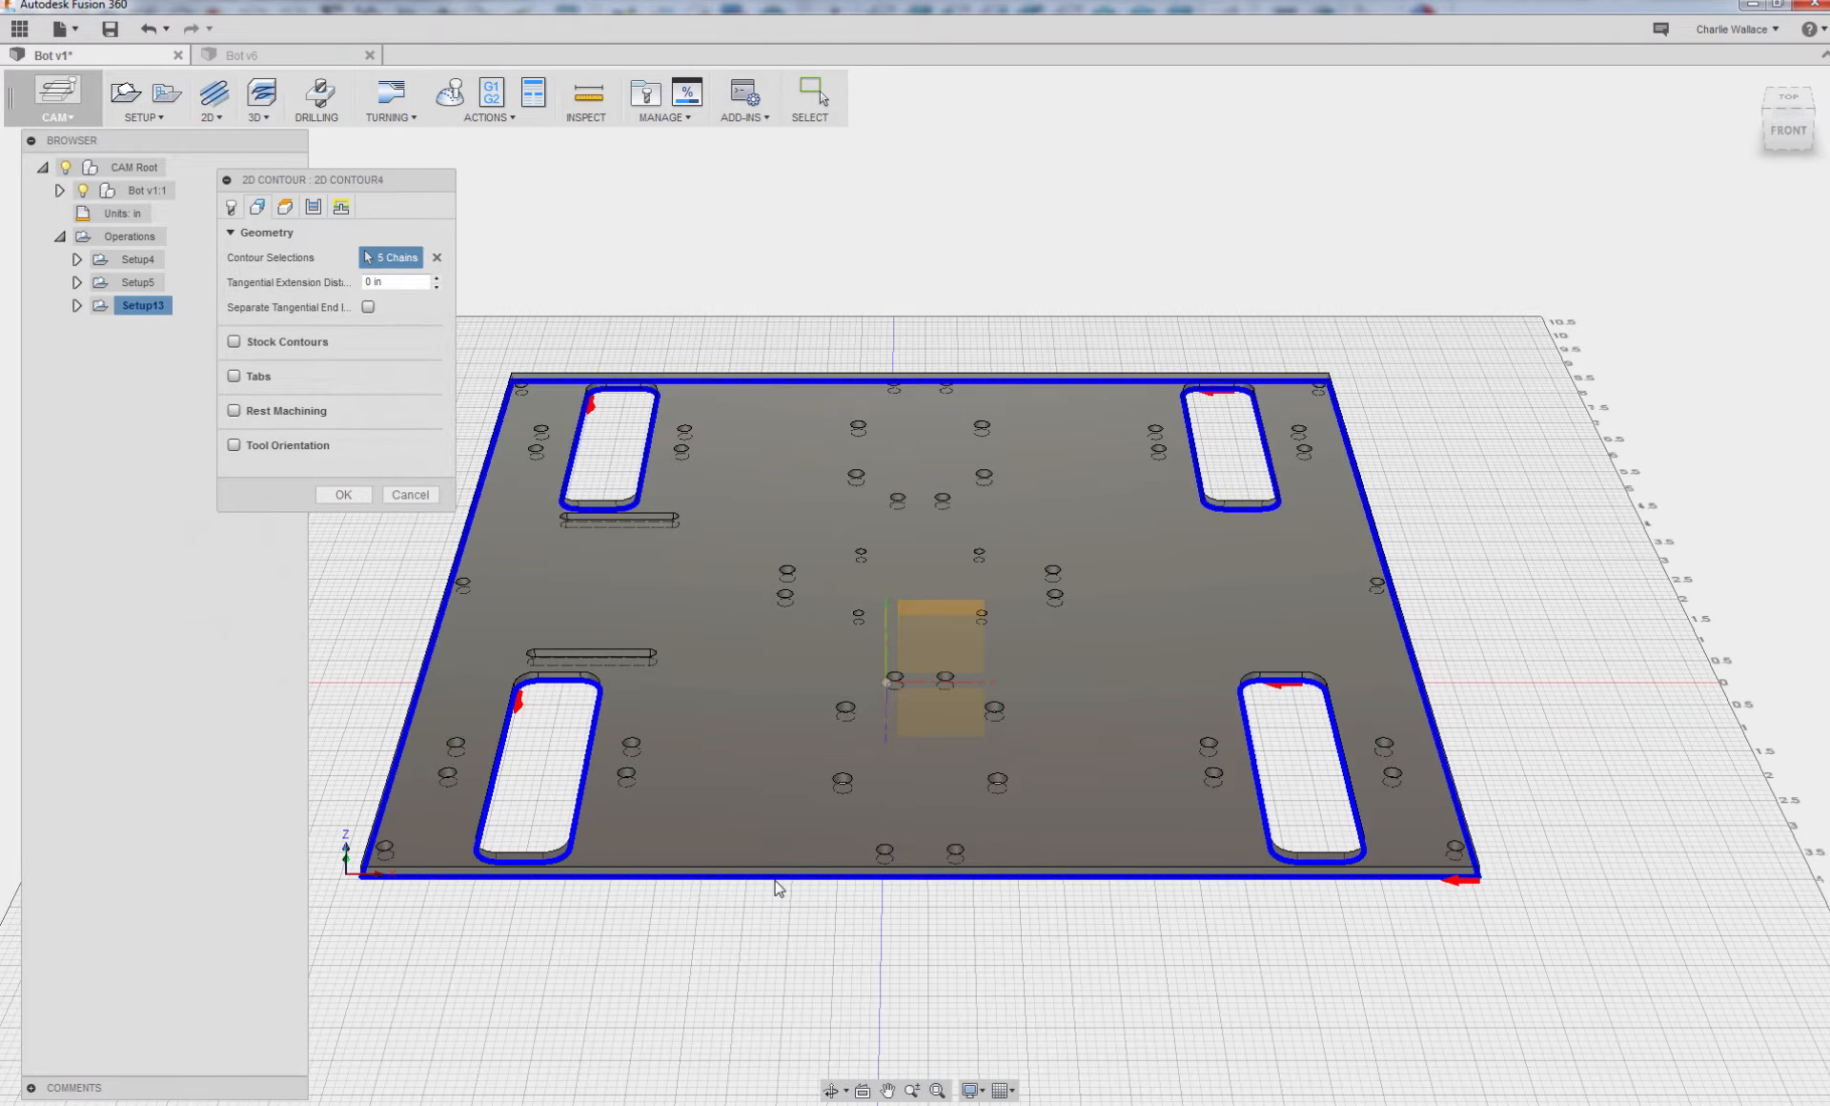
- Add the lower edges of the two narrow slots to the contour selection and finish the 2D Contour operation
scroll(744, 650, down, 2)
scroll(743, 650, up, 4)
scroll(703, 601, up, 4)
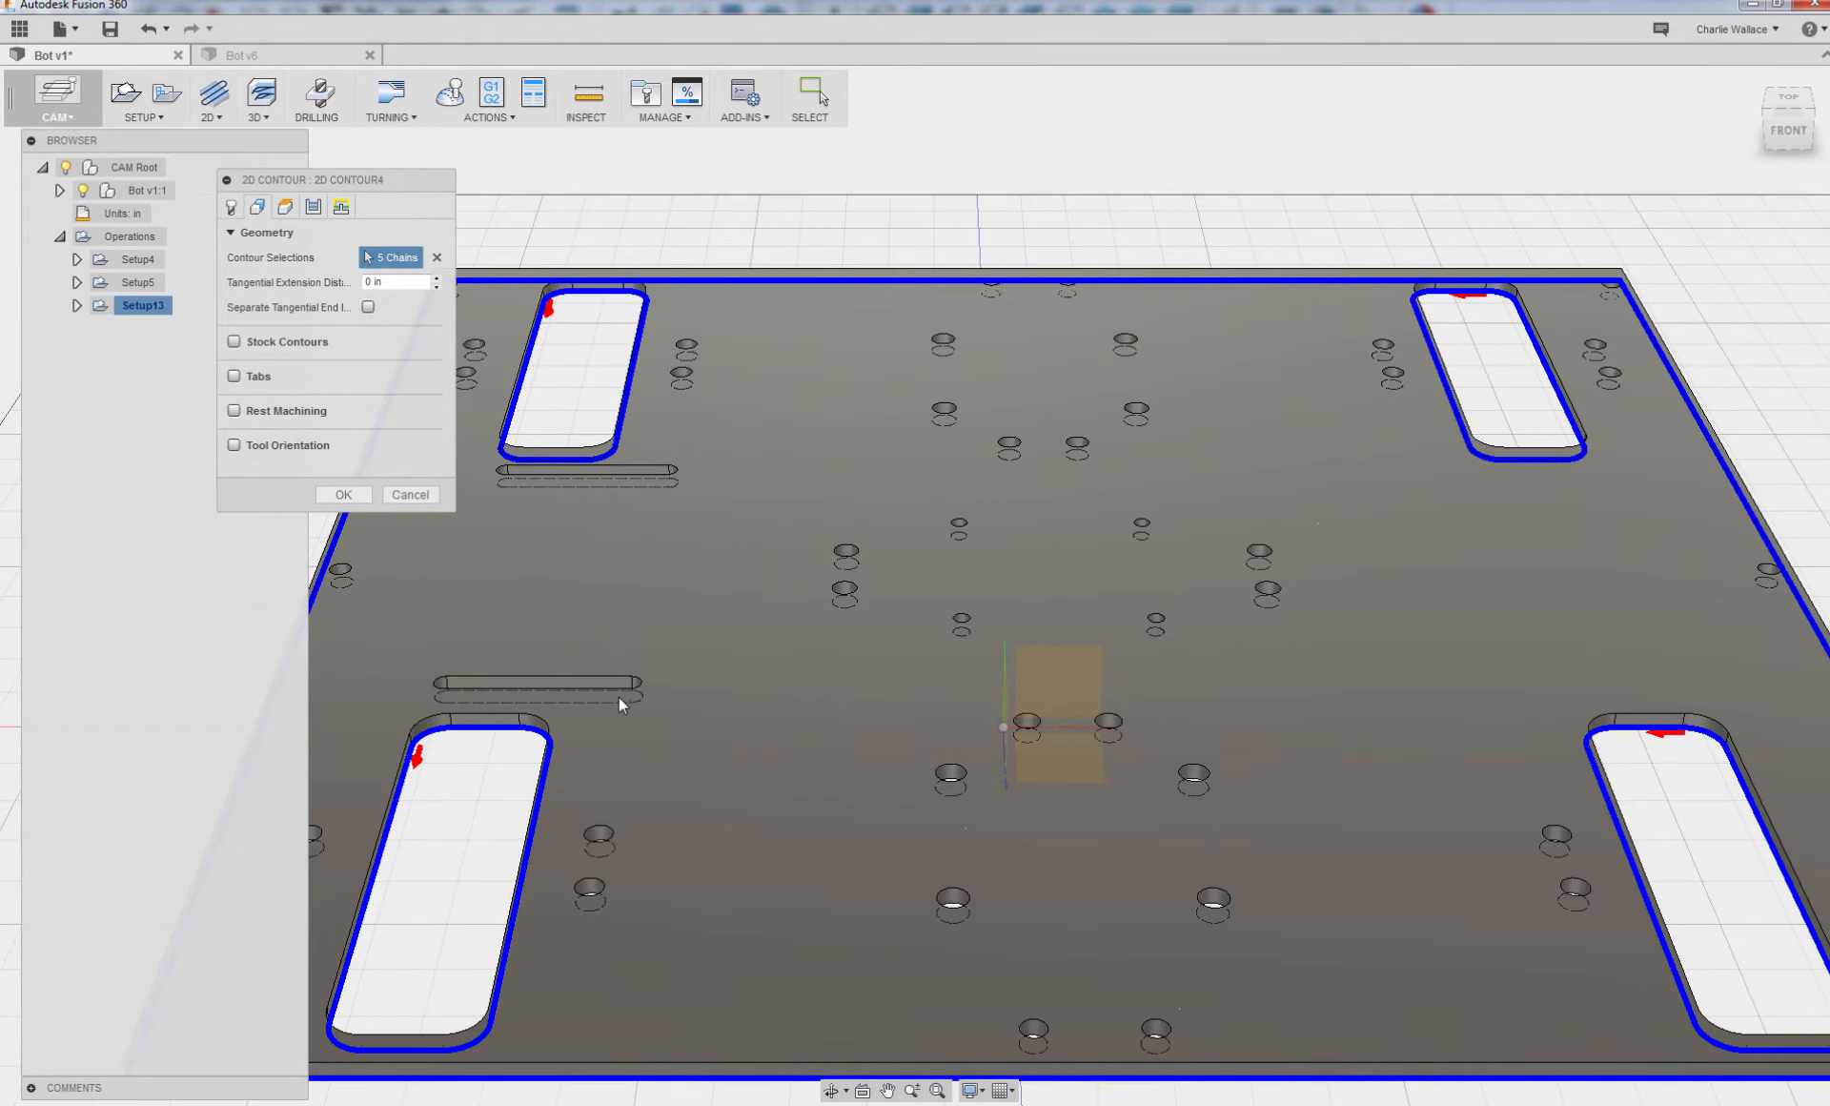
click(614, 705)
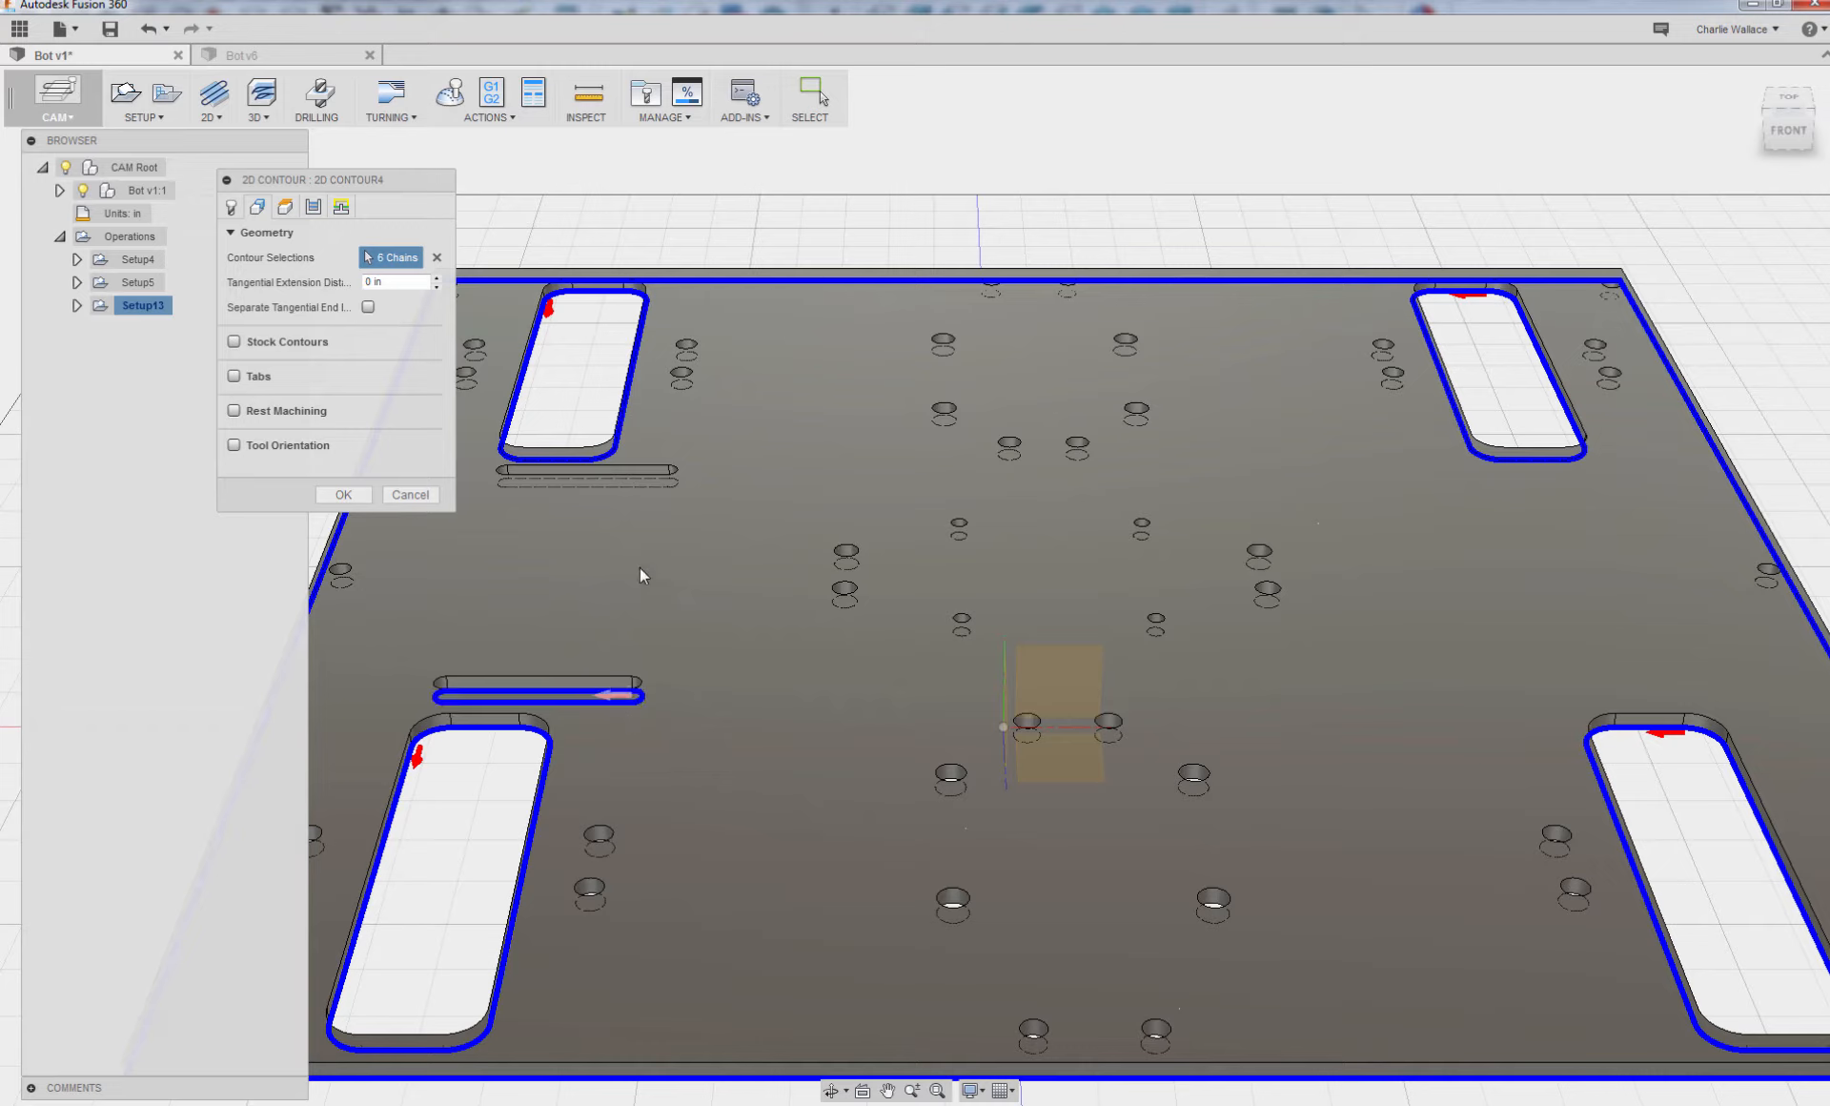
click(663, 484)
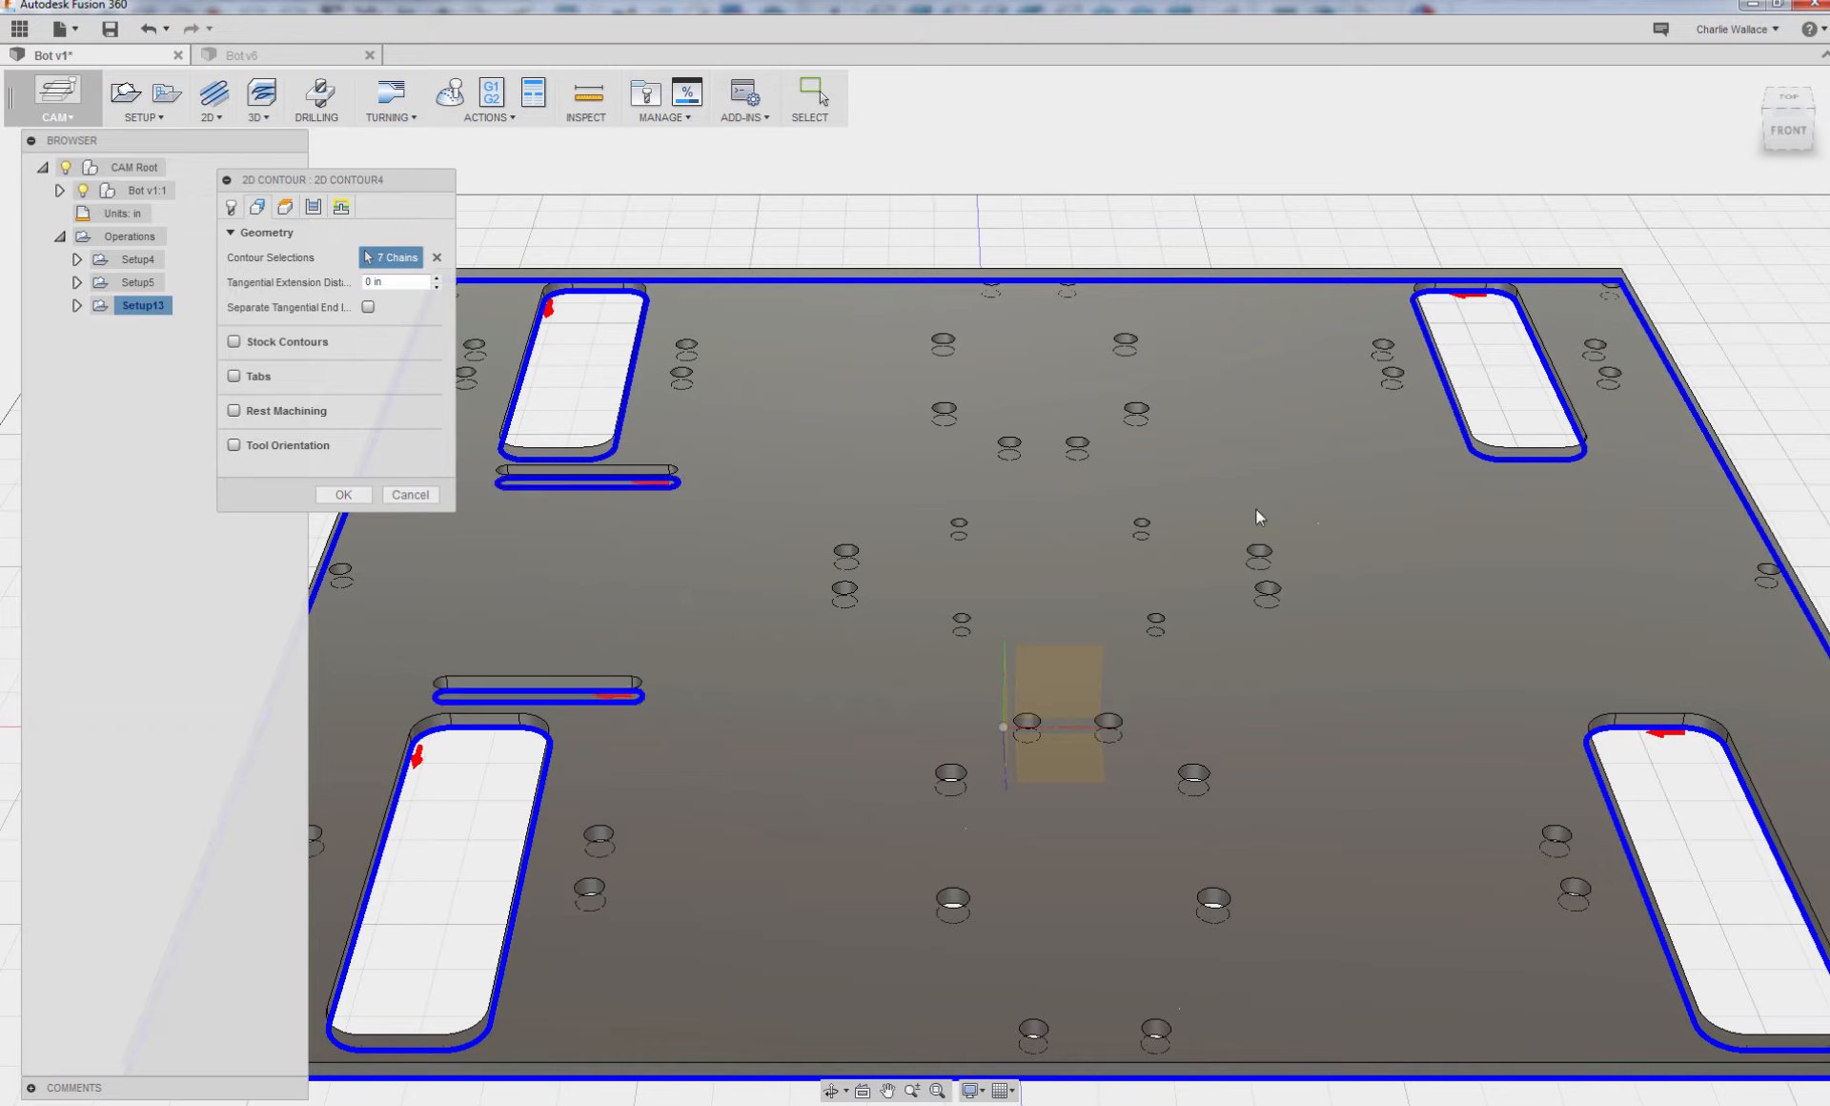
click(343, 494)
- Simulate the 2D contour toolpath and watch the cutting of the narrow slot, wheel slot and outer edge
scroll(948, 783, down, 4)
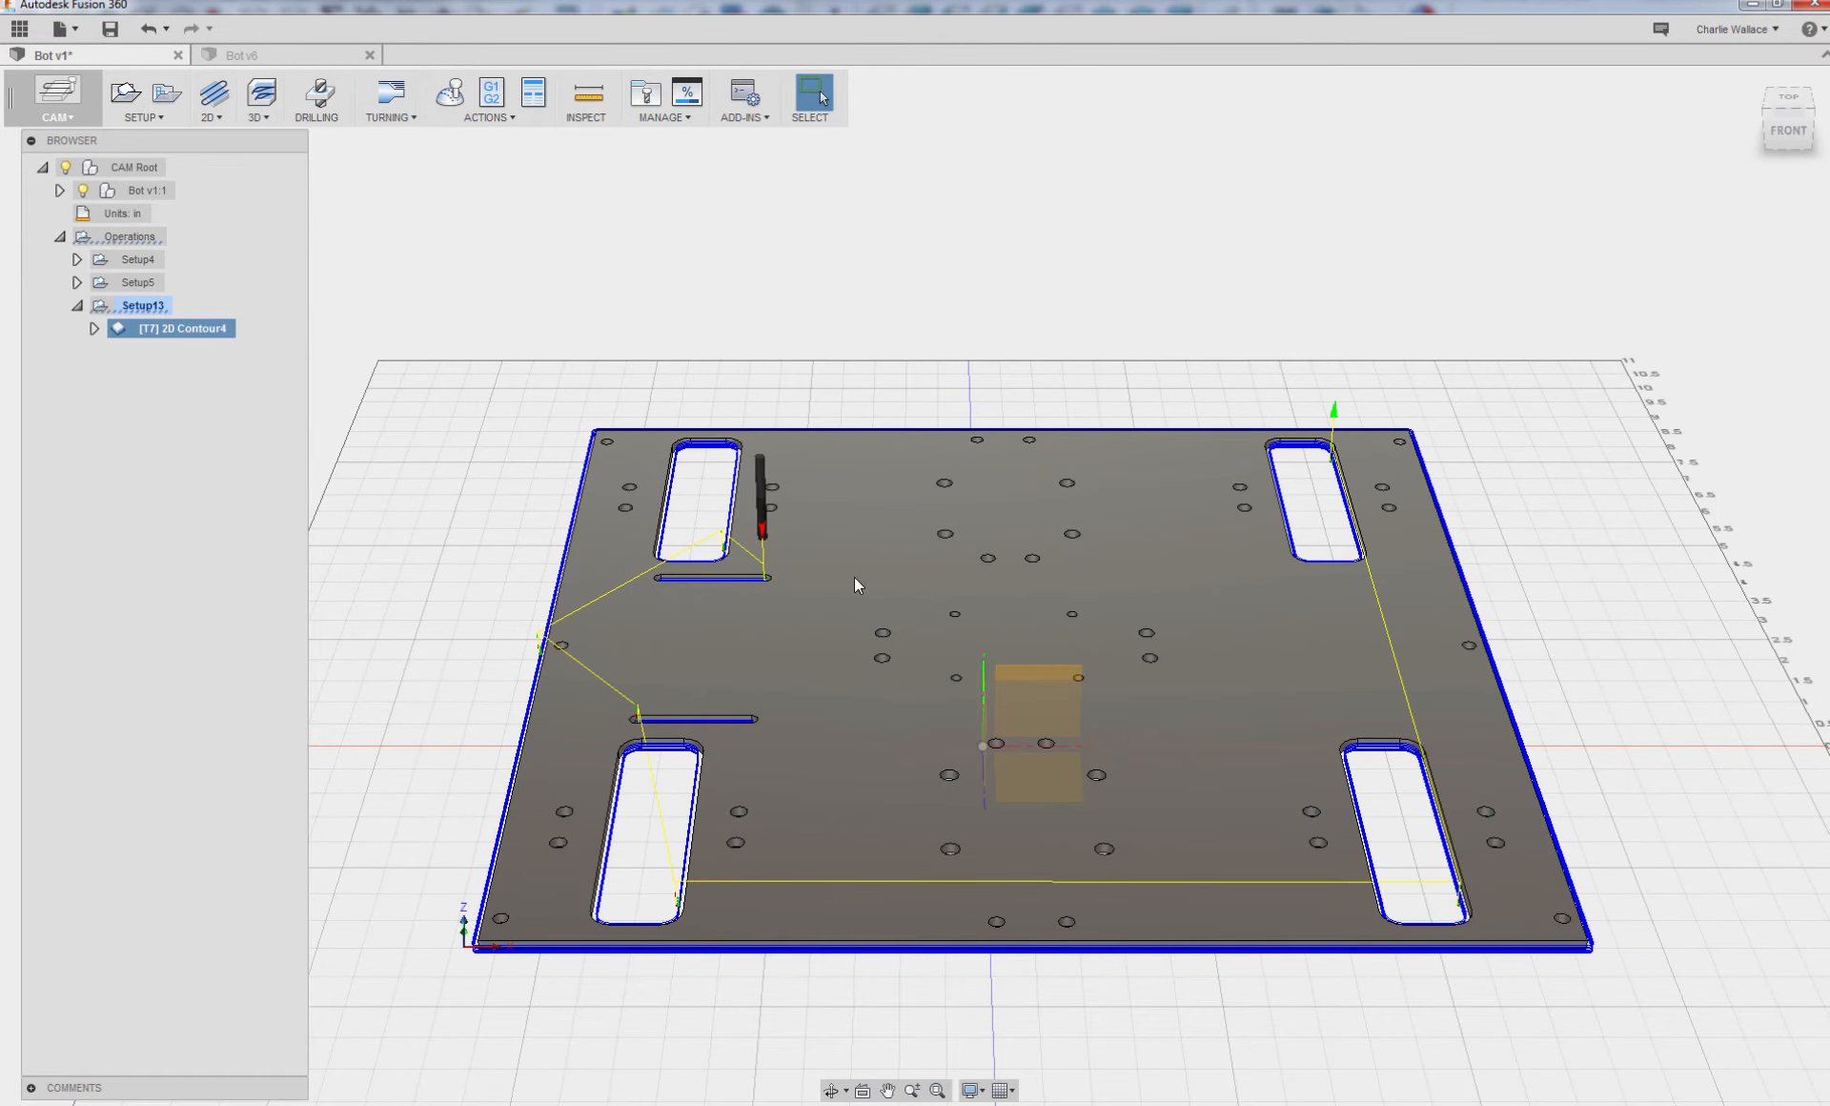
right_click(162, 330)
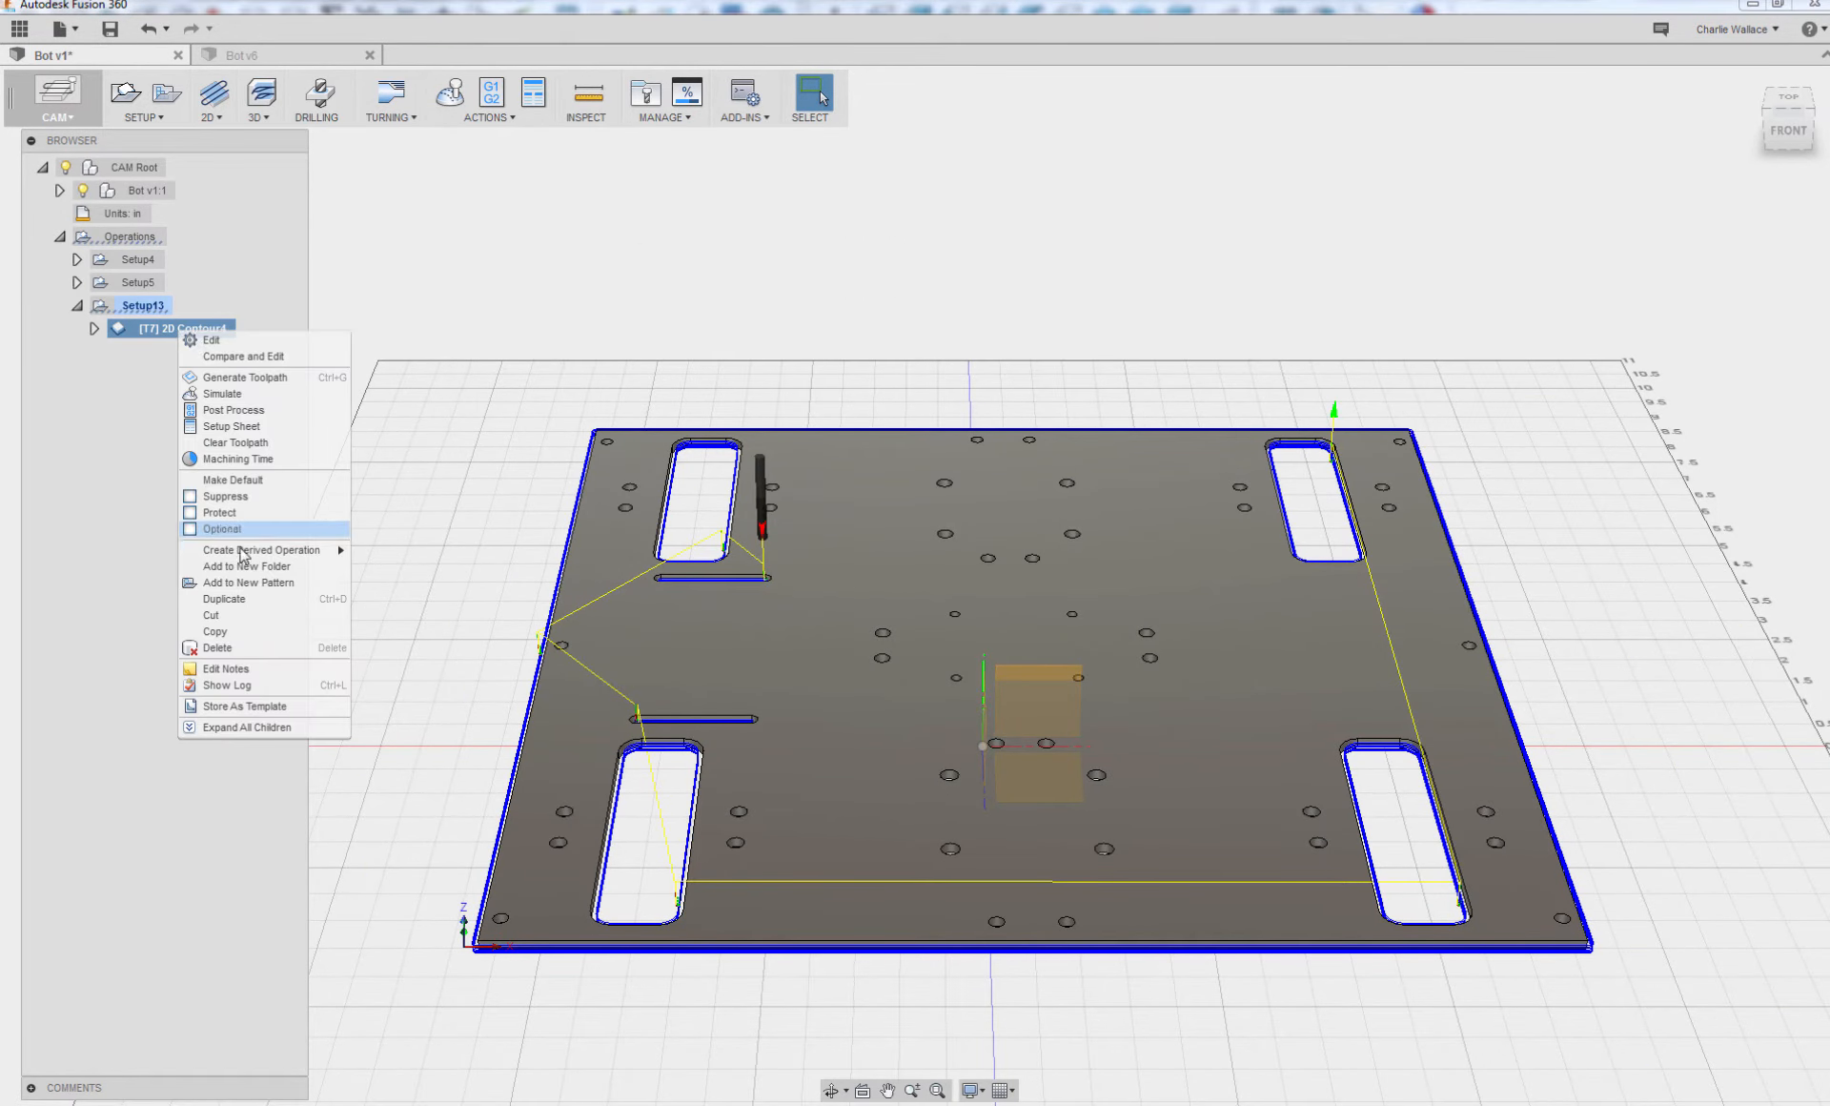
click(229, 393)
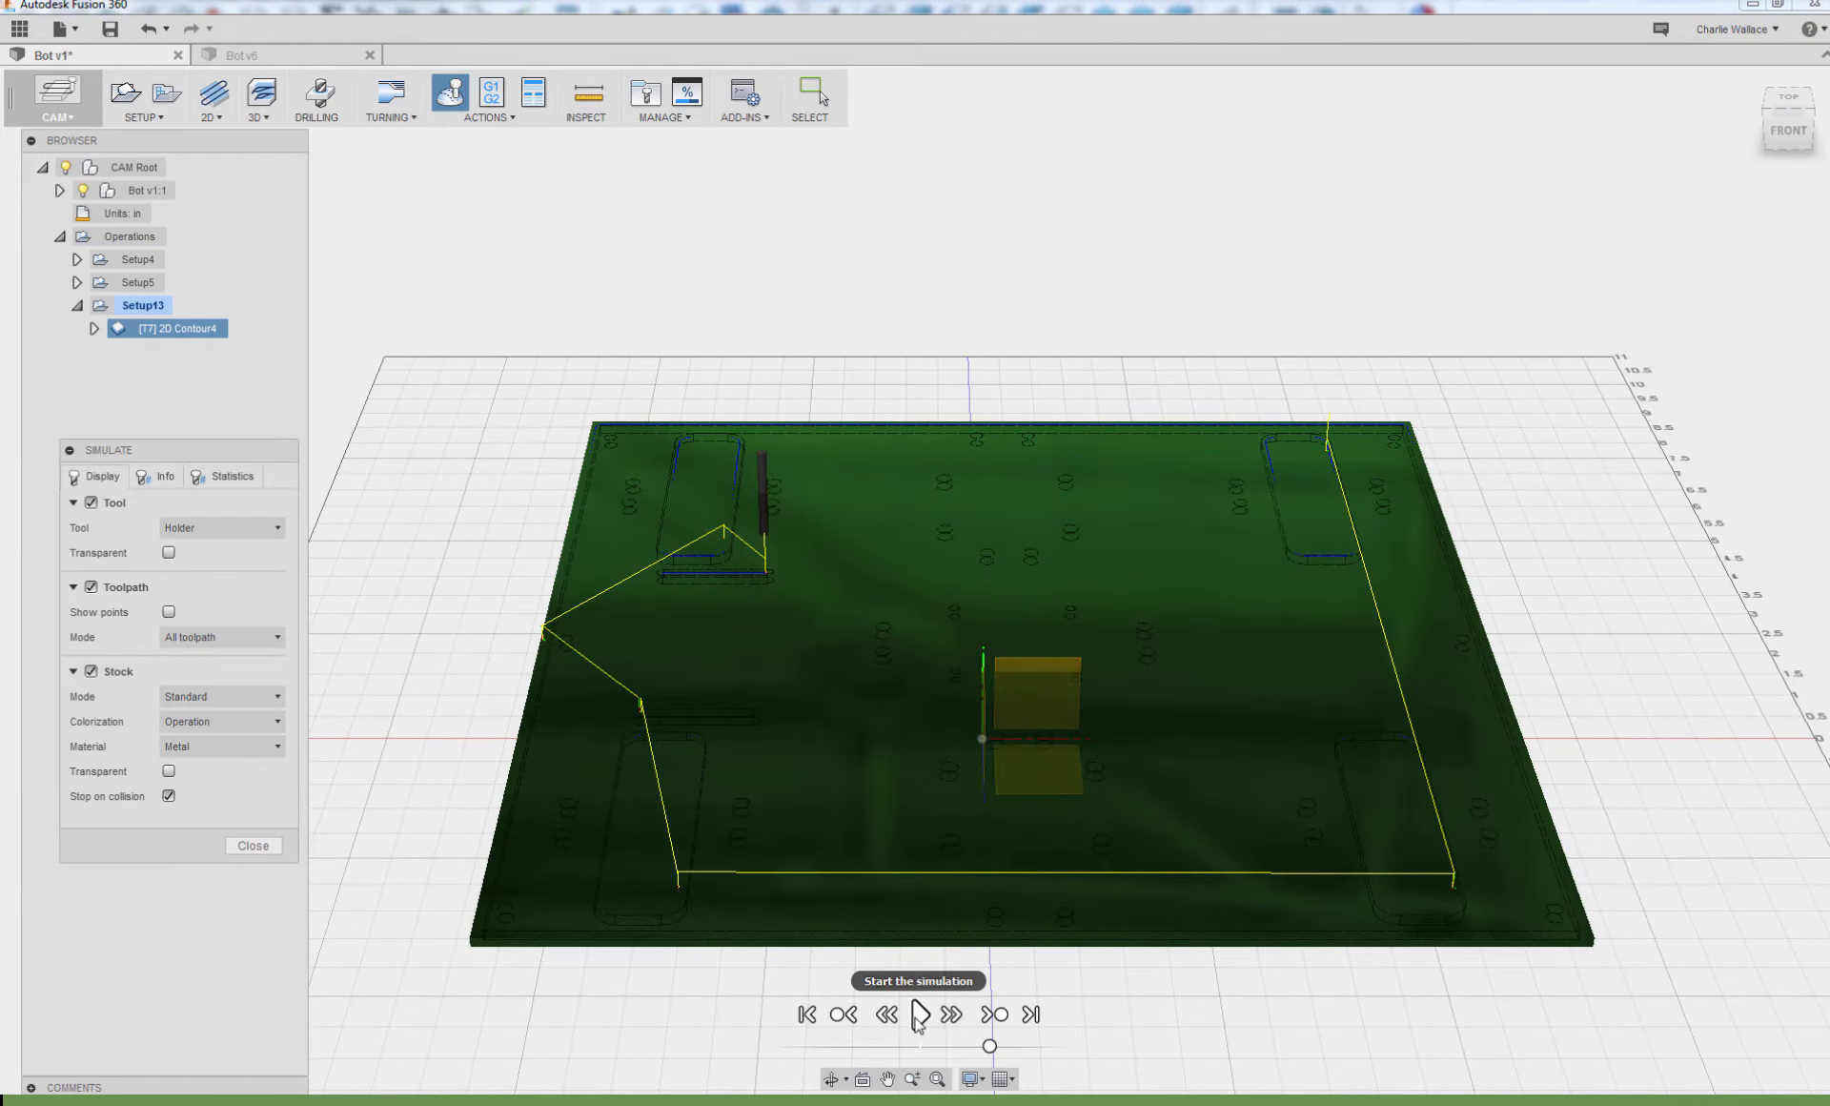
click(919, 1016)
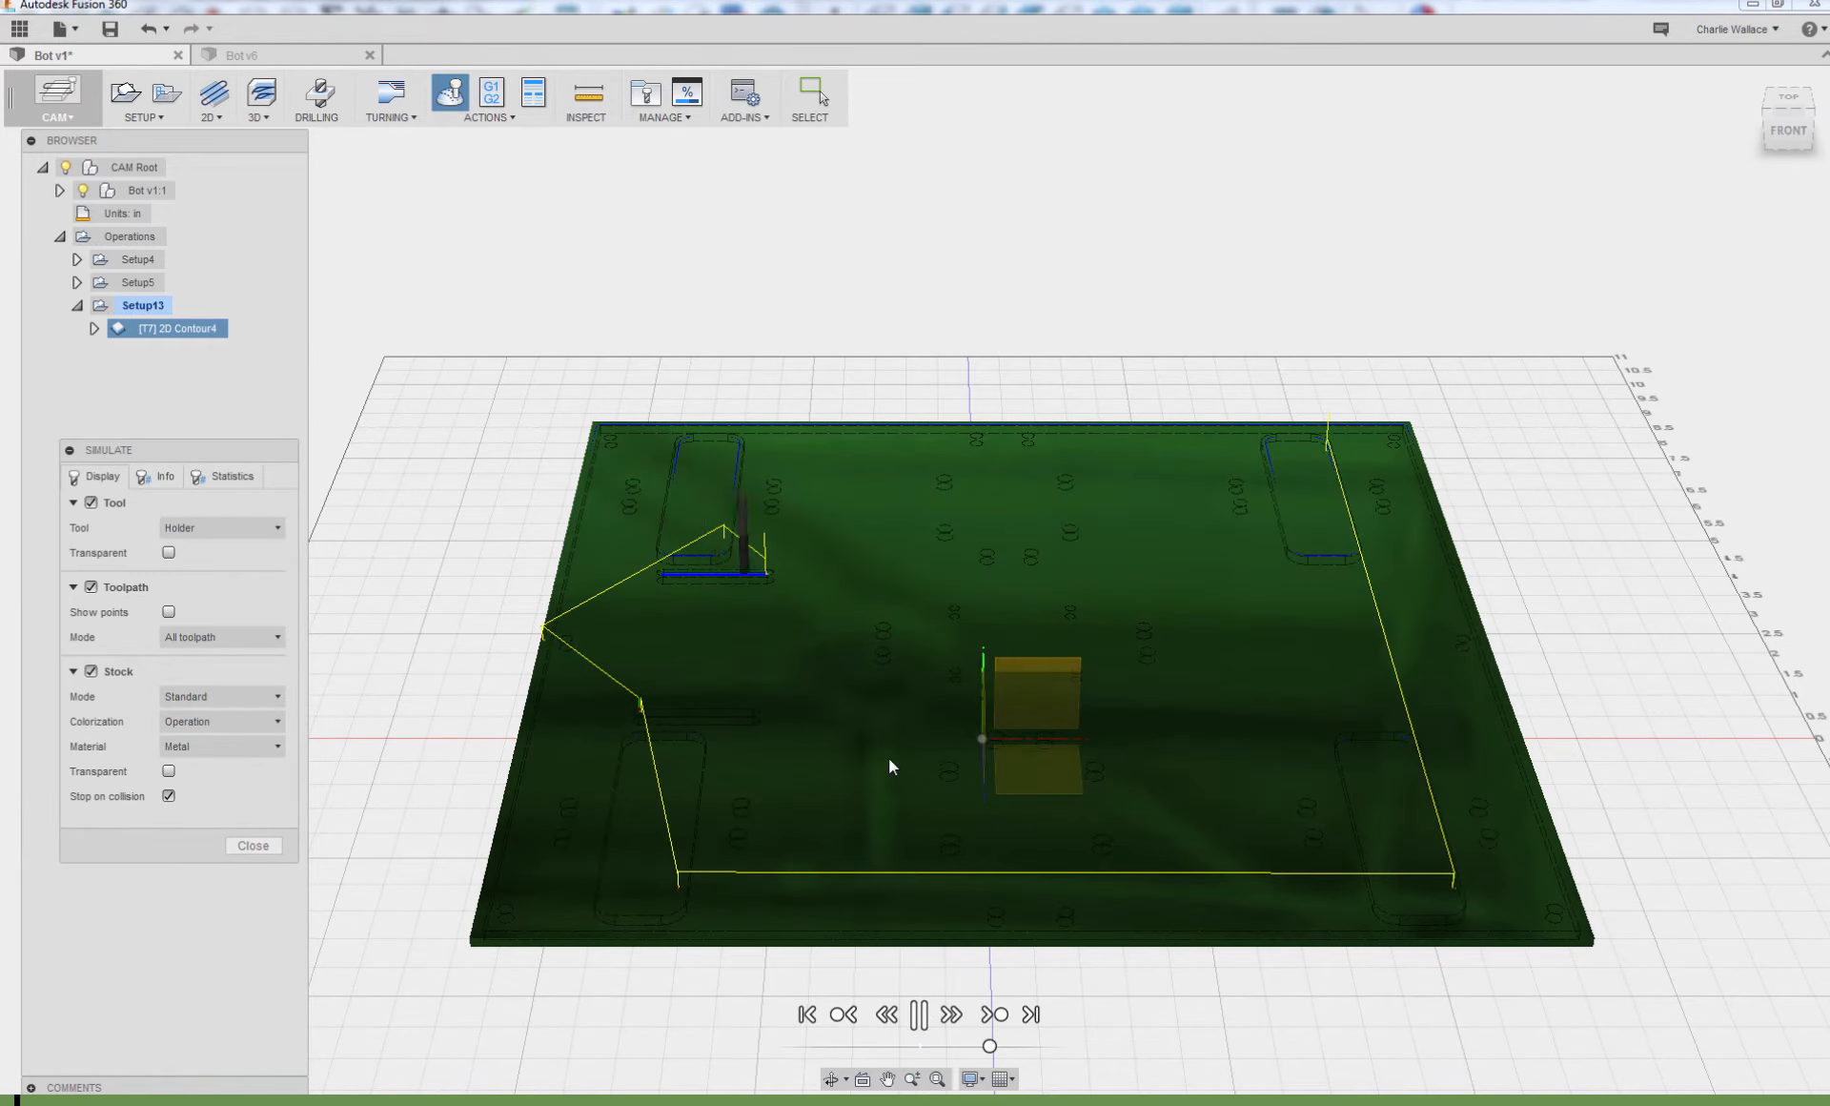
scroll(743, 567, up, 6)
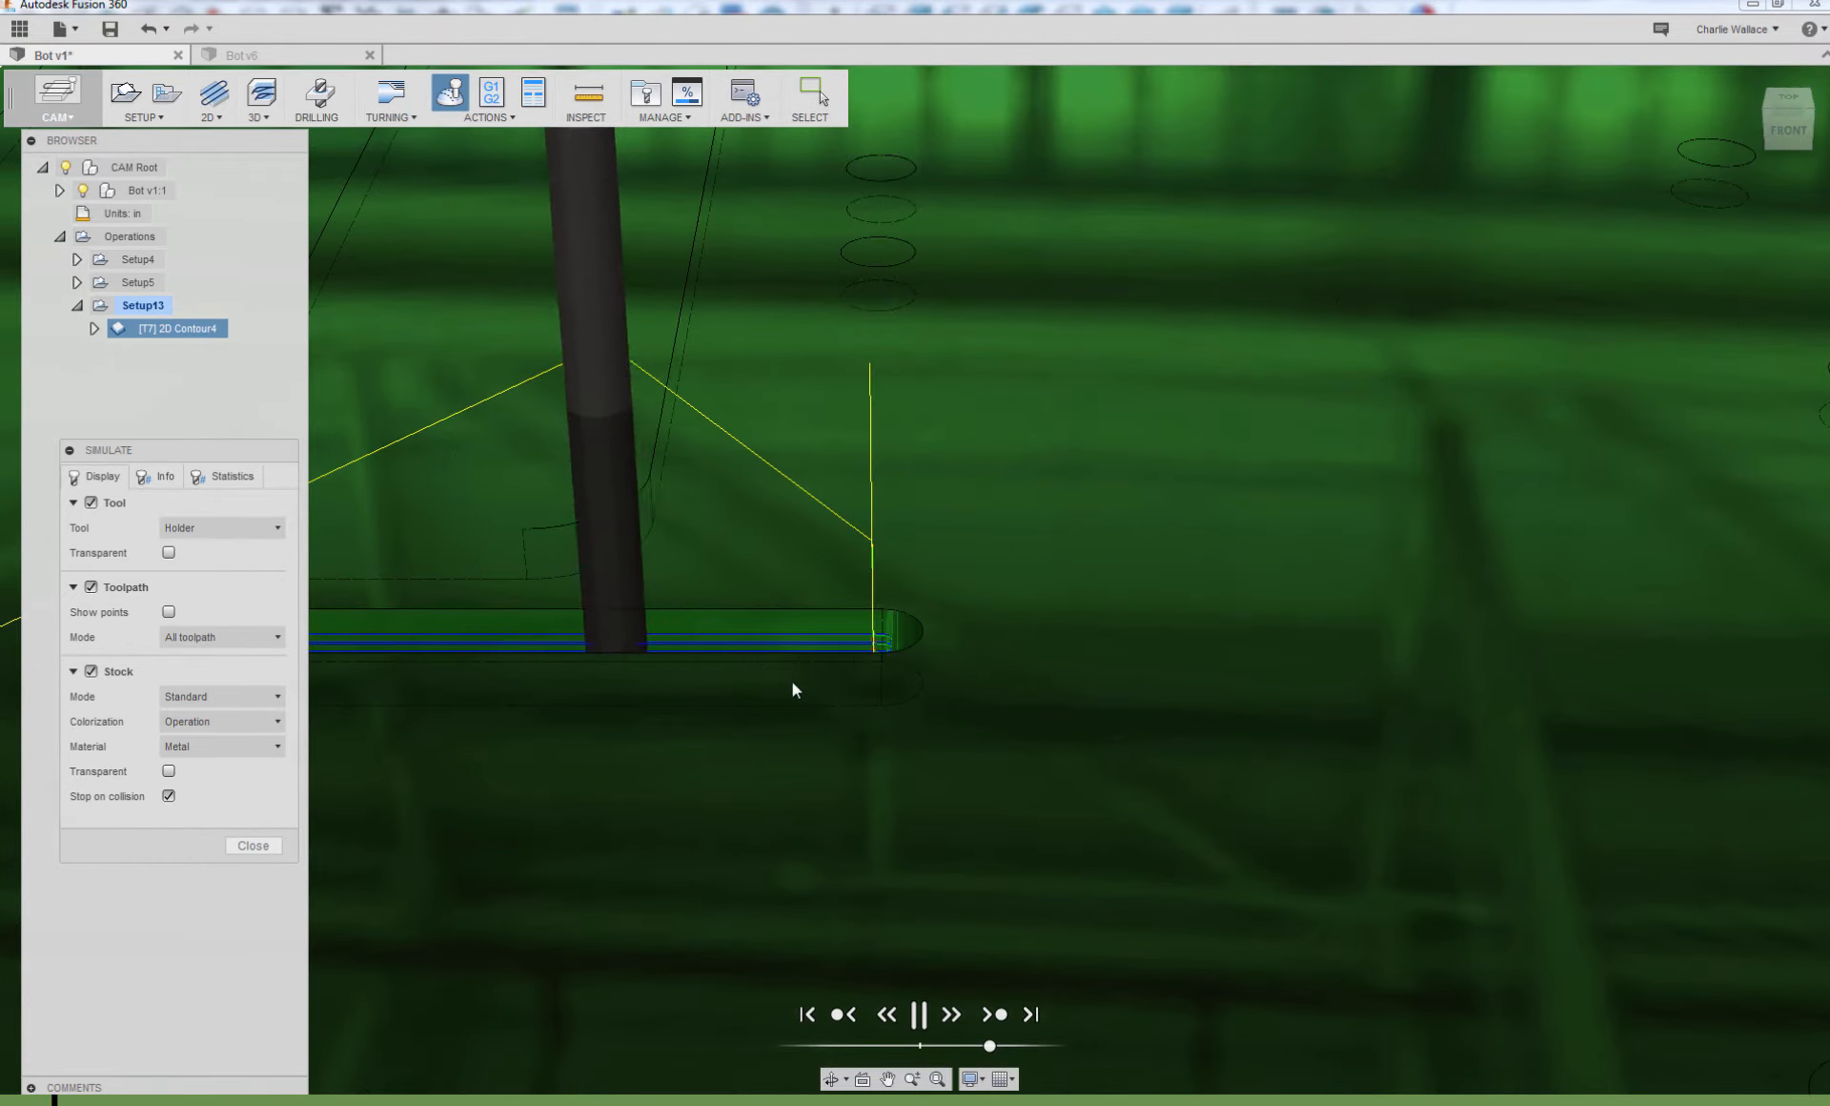
scroll(792, 682, up, 1)
scroll(792, 683, down, 3)
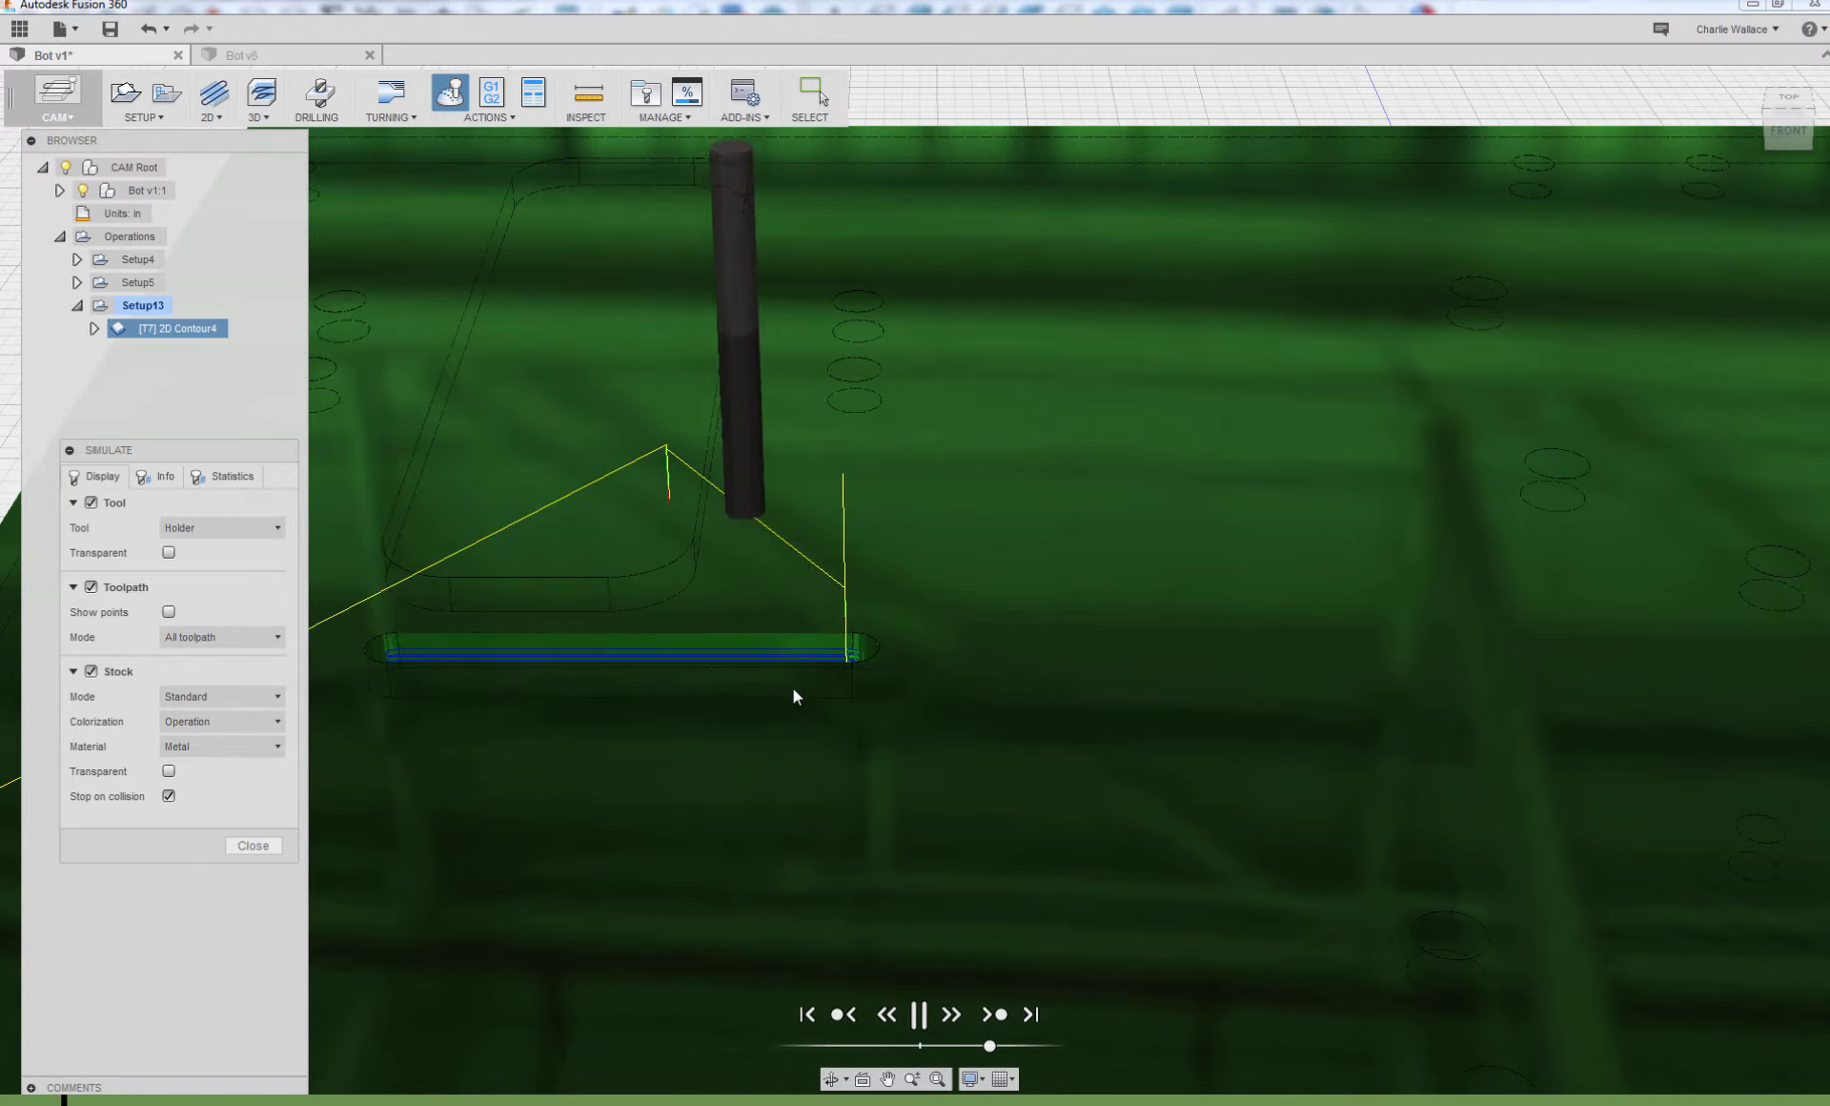
scroll(795, 688, up, 2)
scroll(797, 693, down, 5)
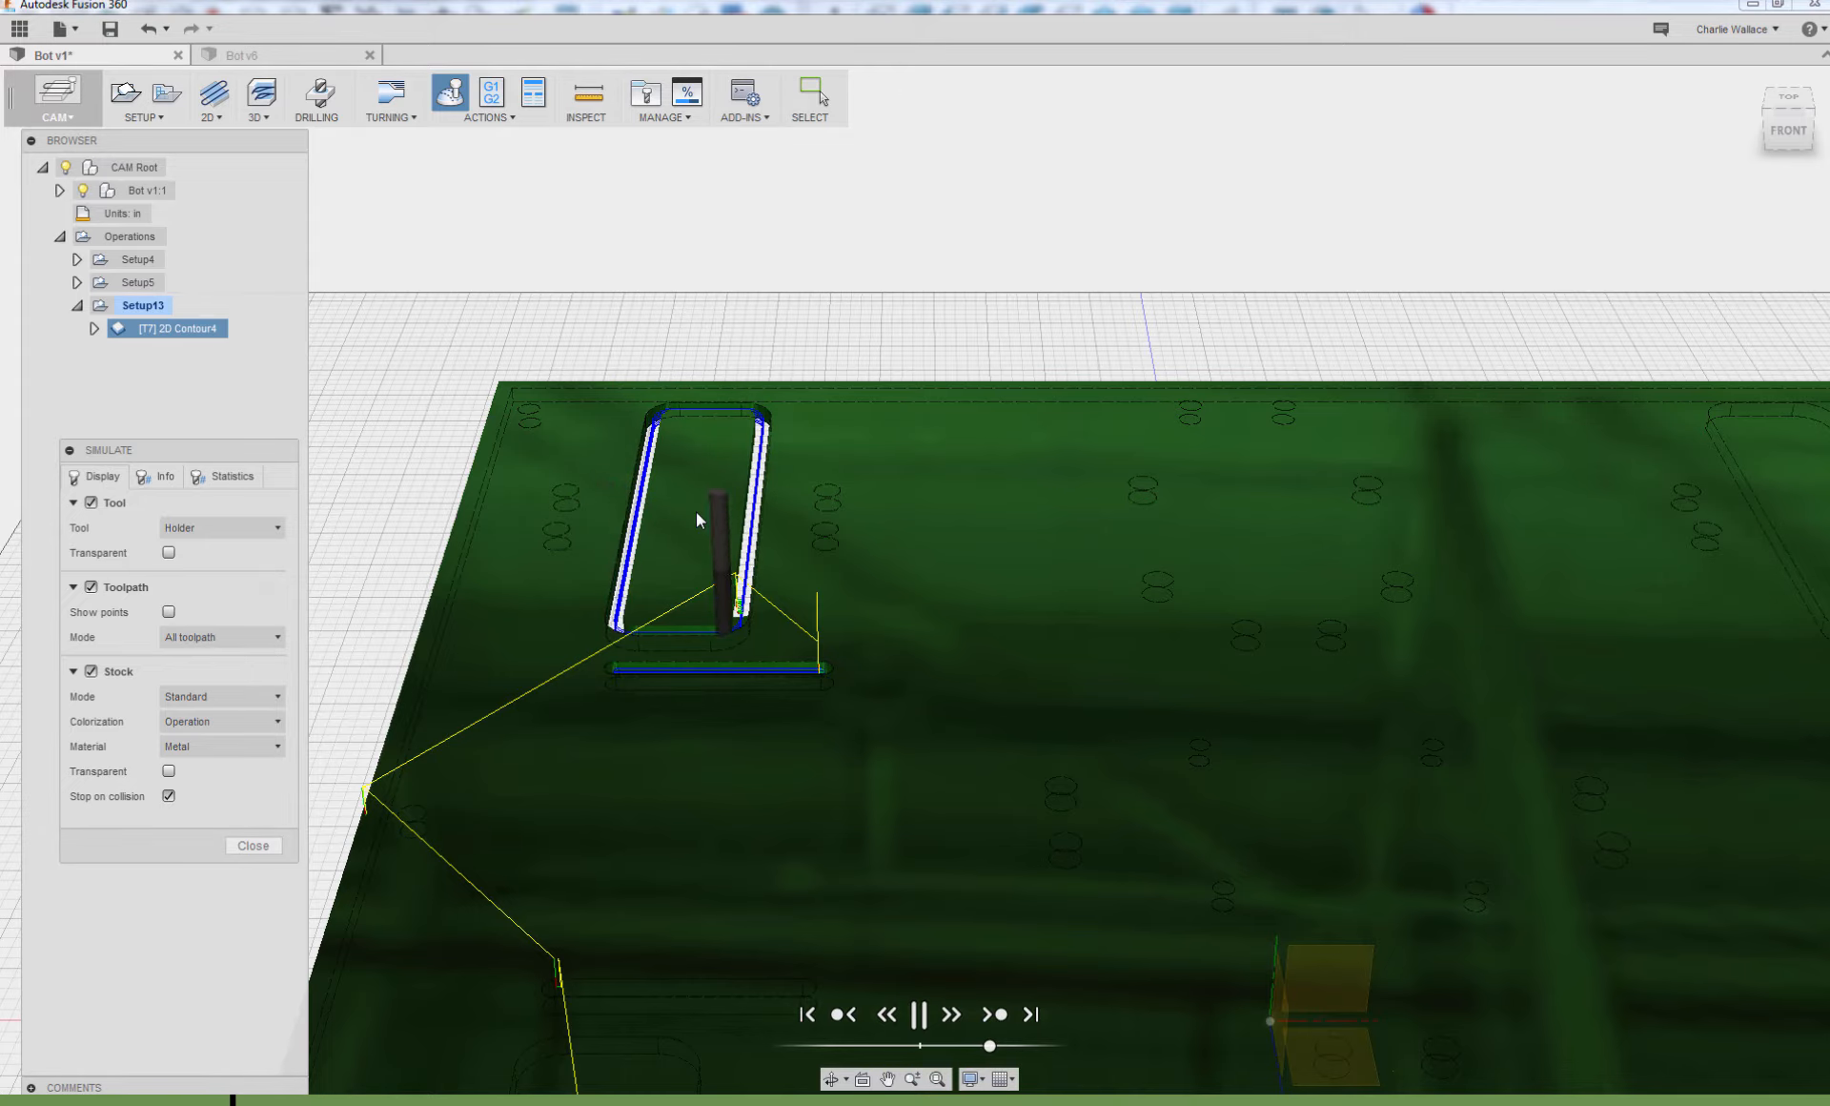
scroll(749, 611, up, 3)
scroll(724, 809, down, 4)
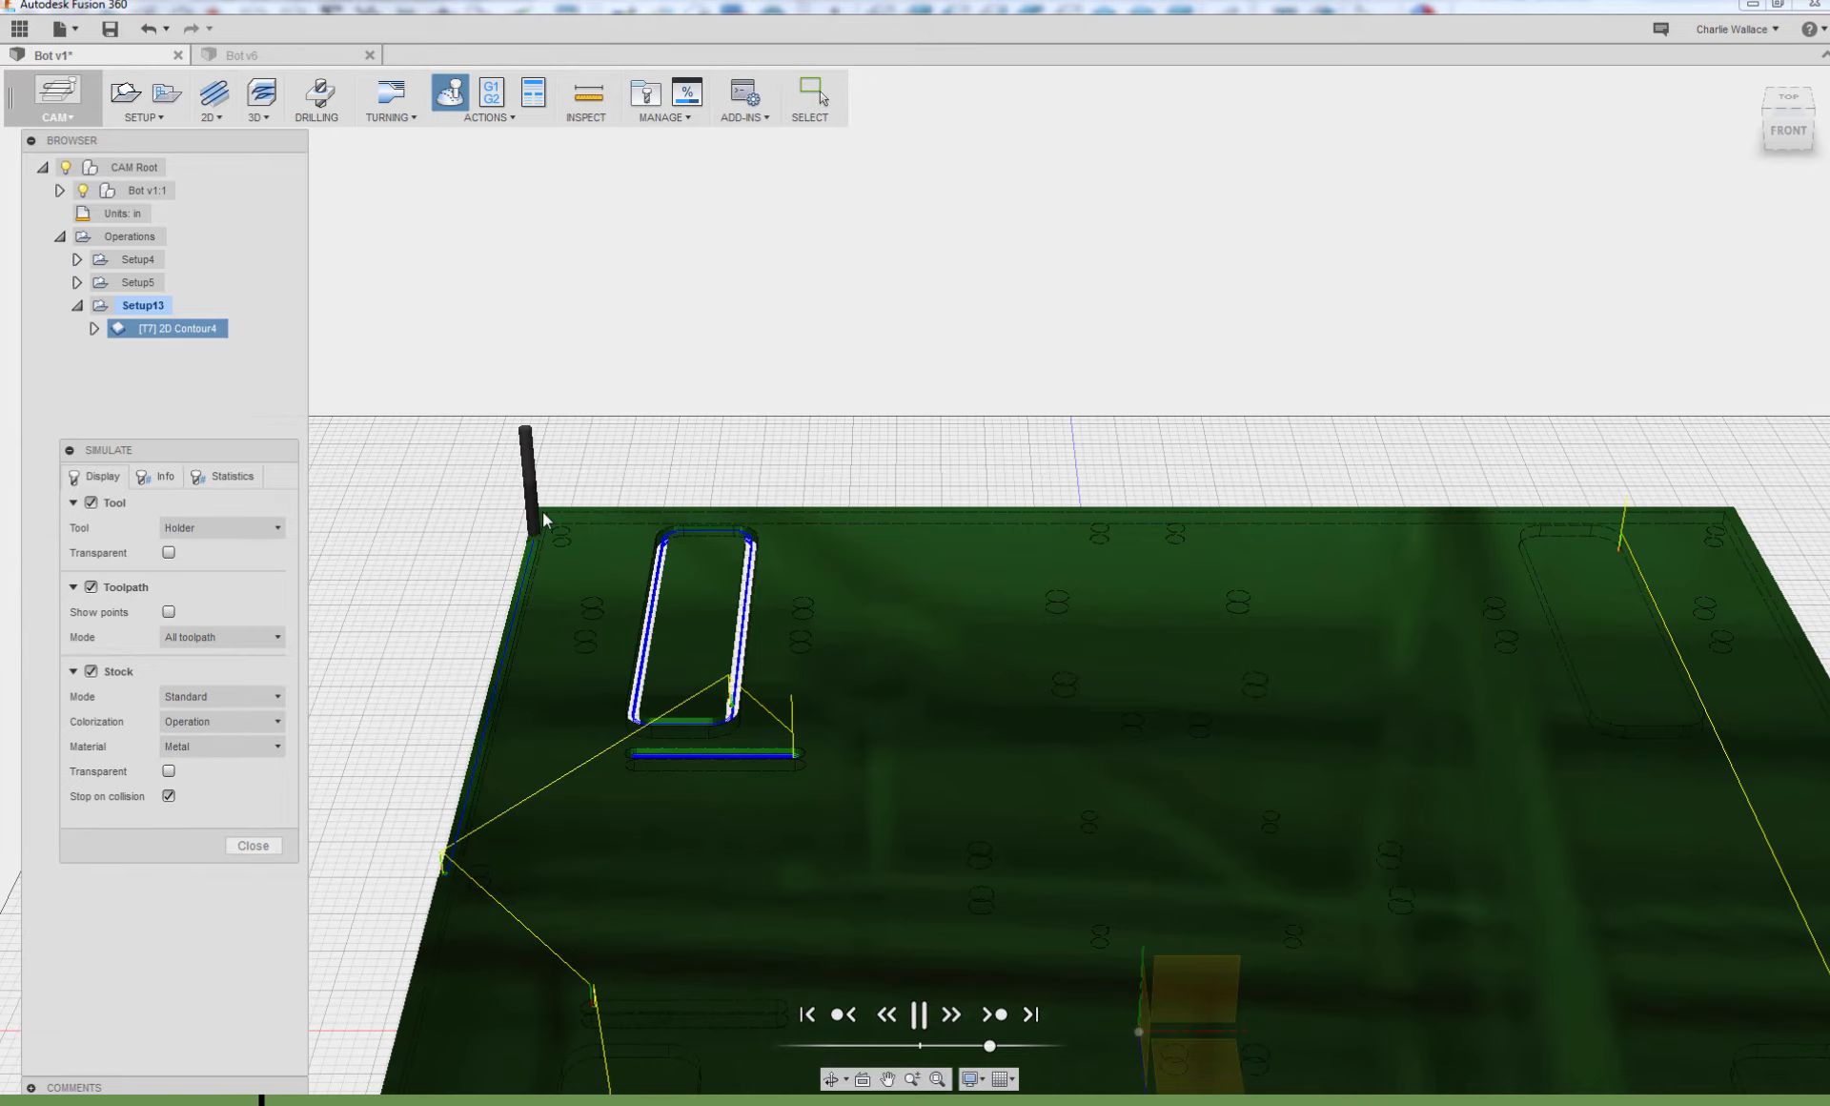
- Watch the simulation cut the remaining outer edge and slots, check its info and machining statistics, and close the simulation
drag(989, 1042, 1024, 1045)
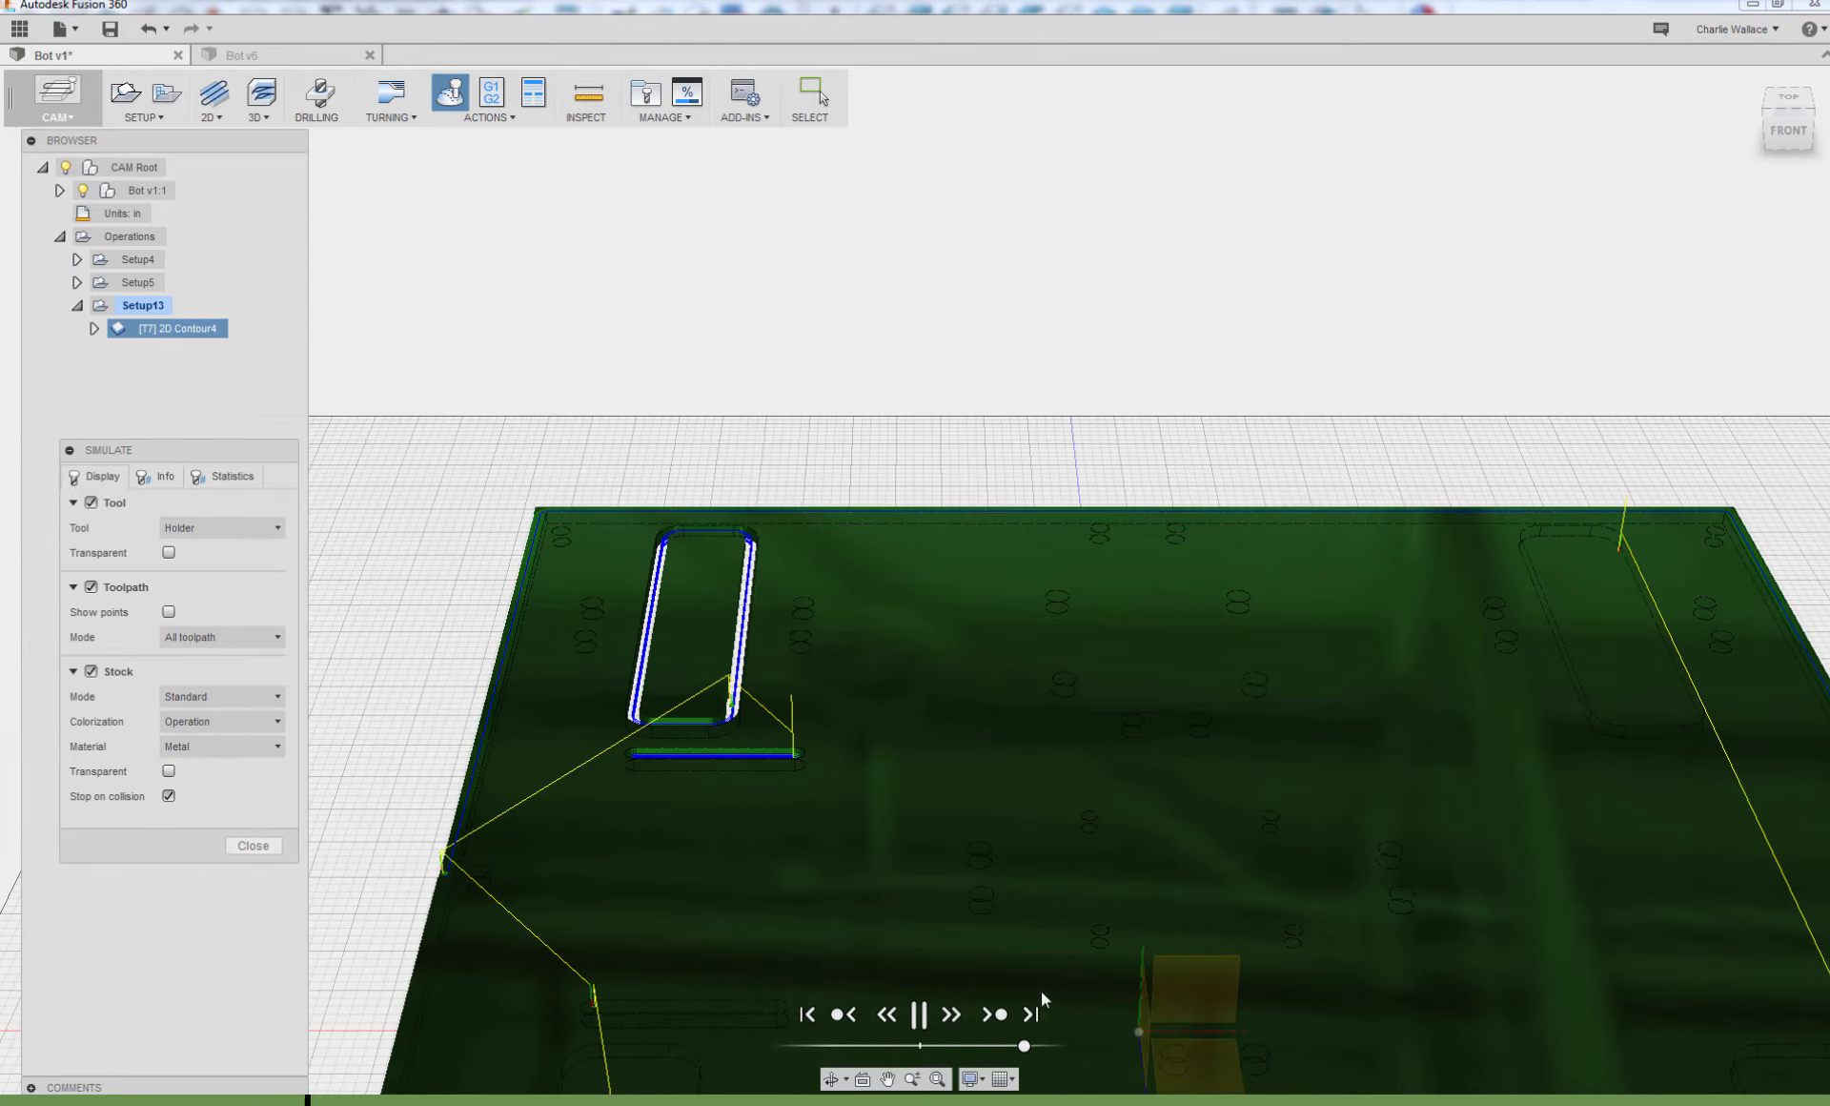
scroll(1049, 885, down, 3)
scroll(902, 830, down, 2)
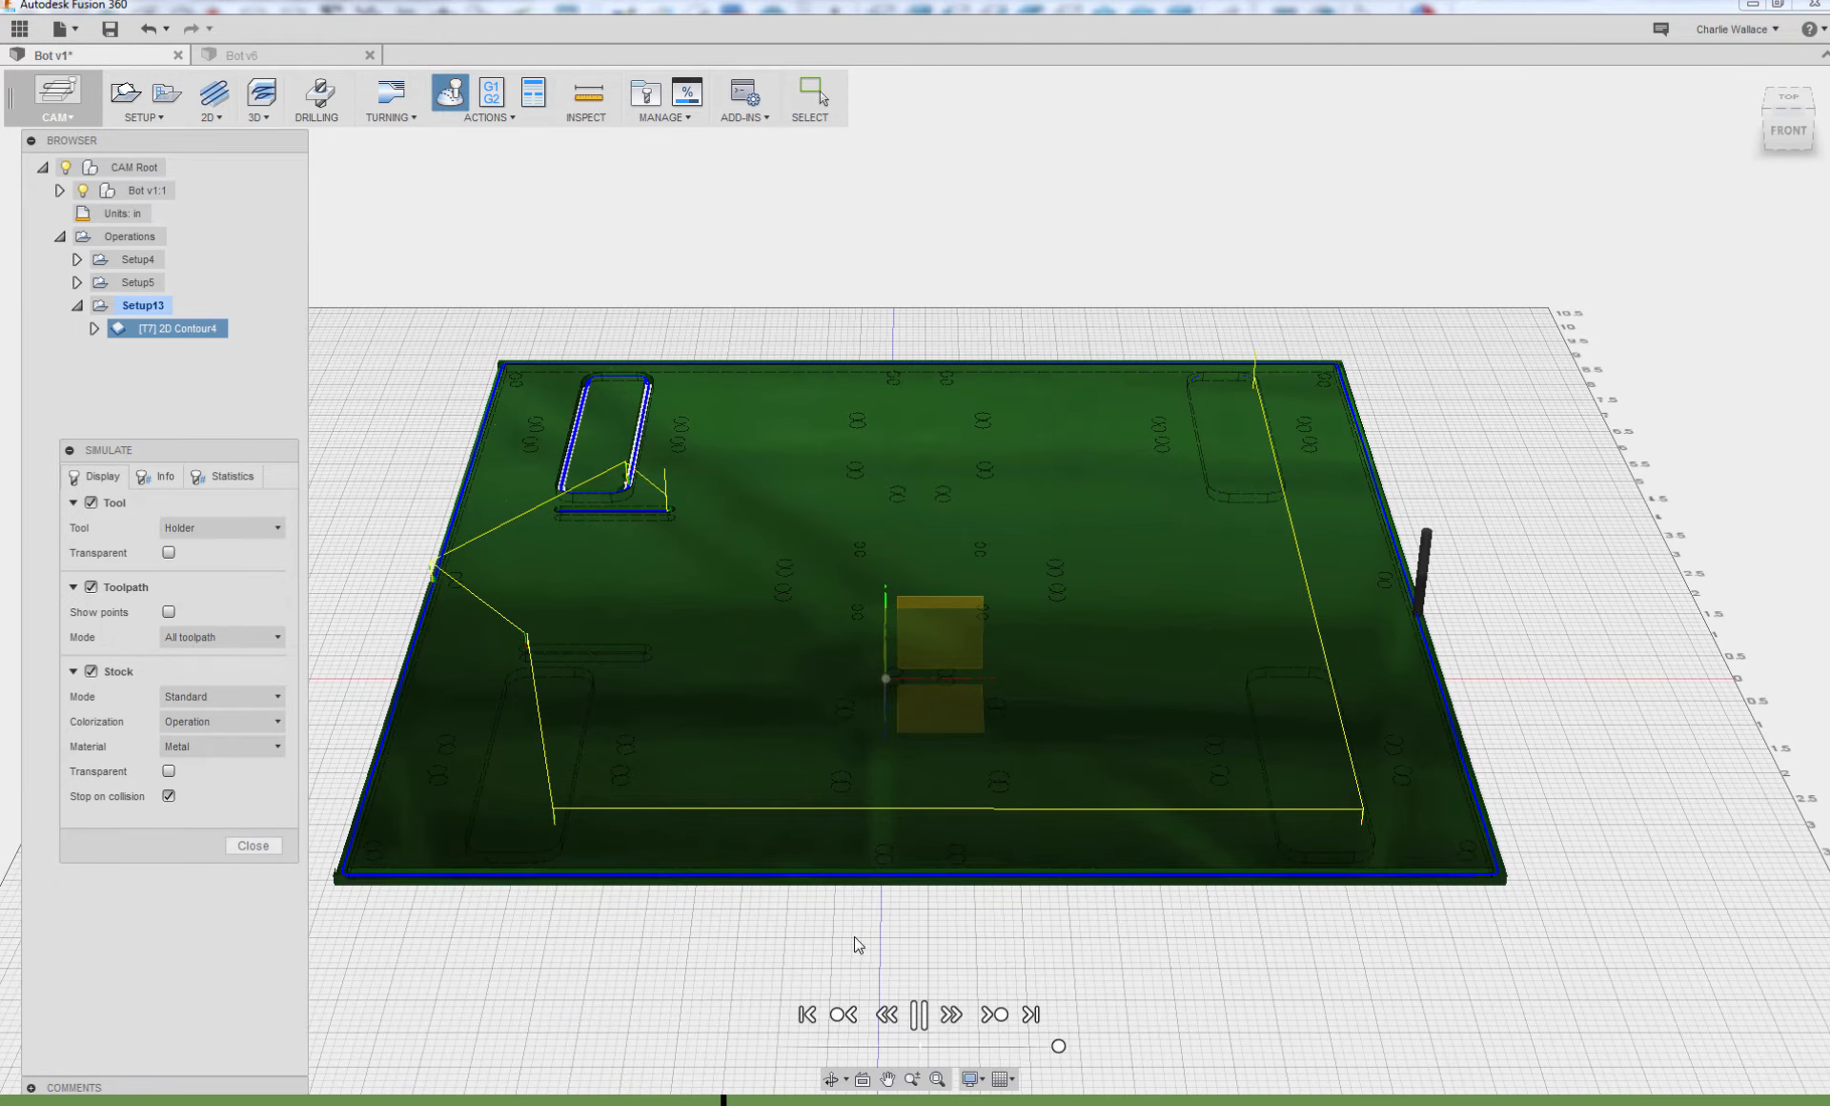
click(157, 476)
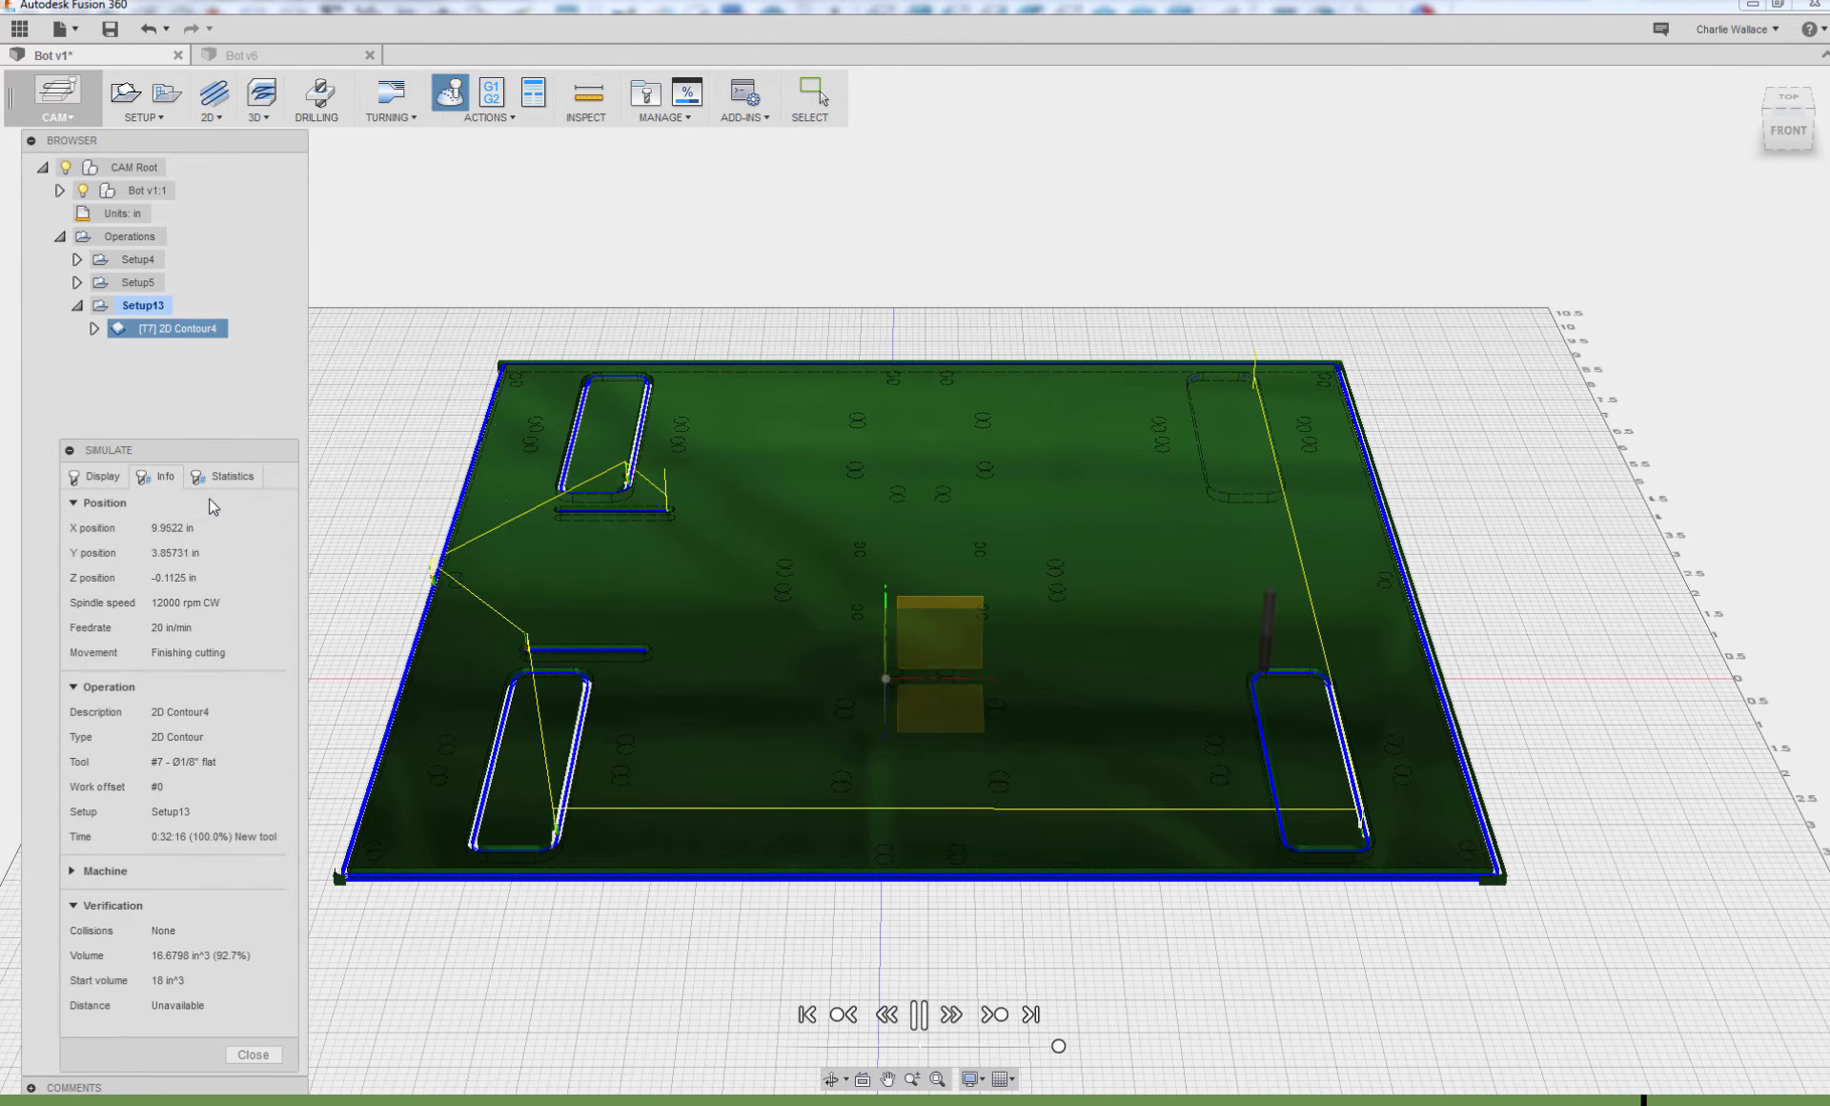
click(224, 476)
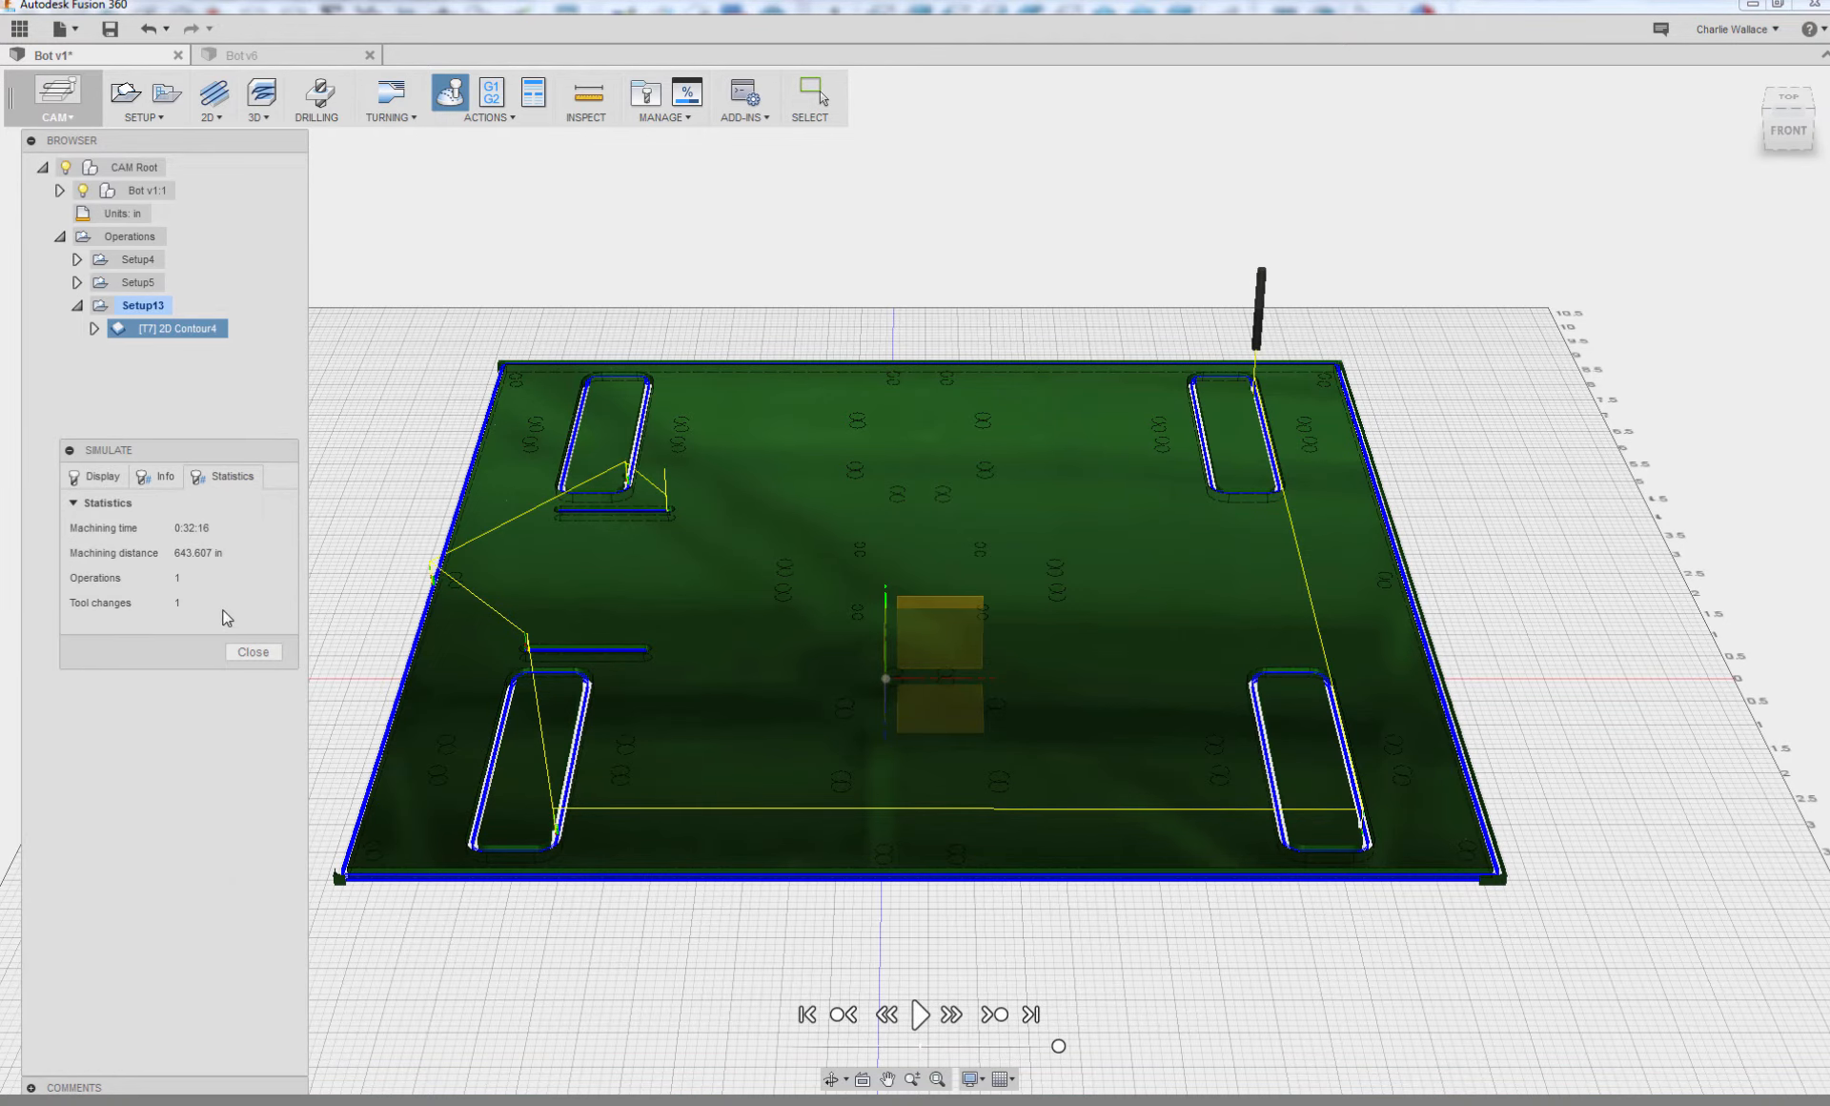
click(252, 651)
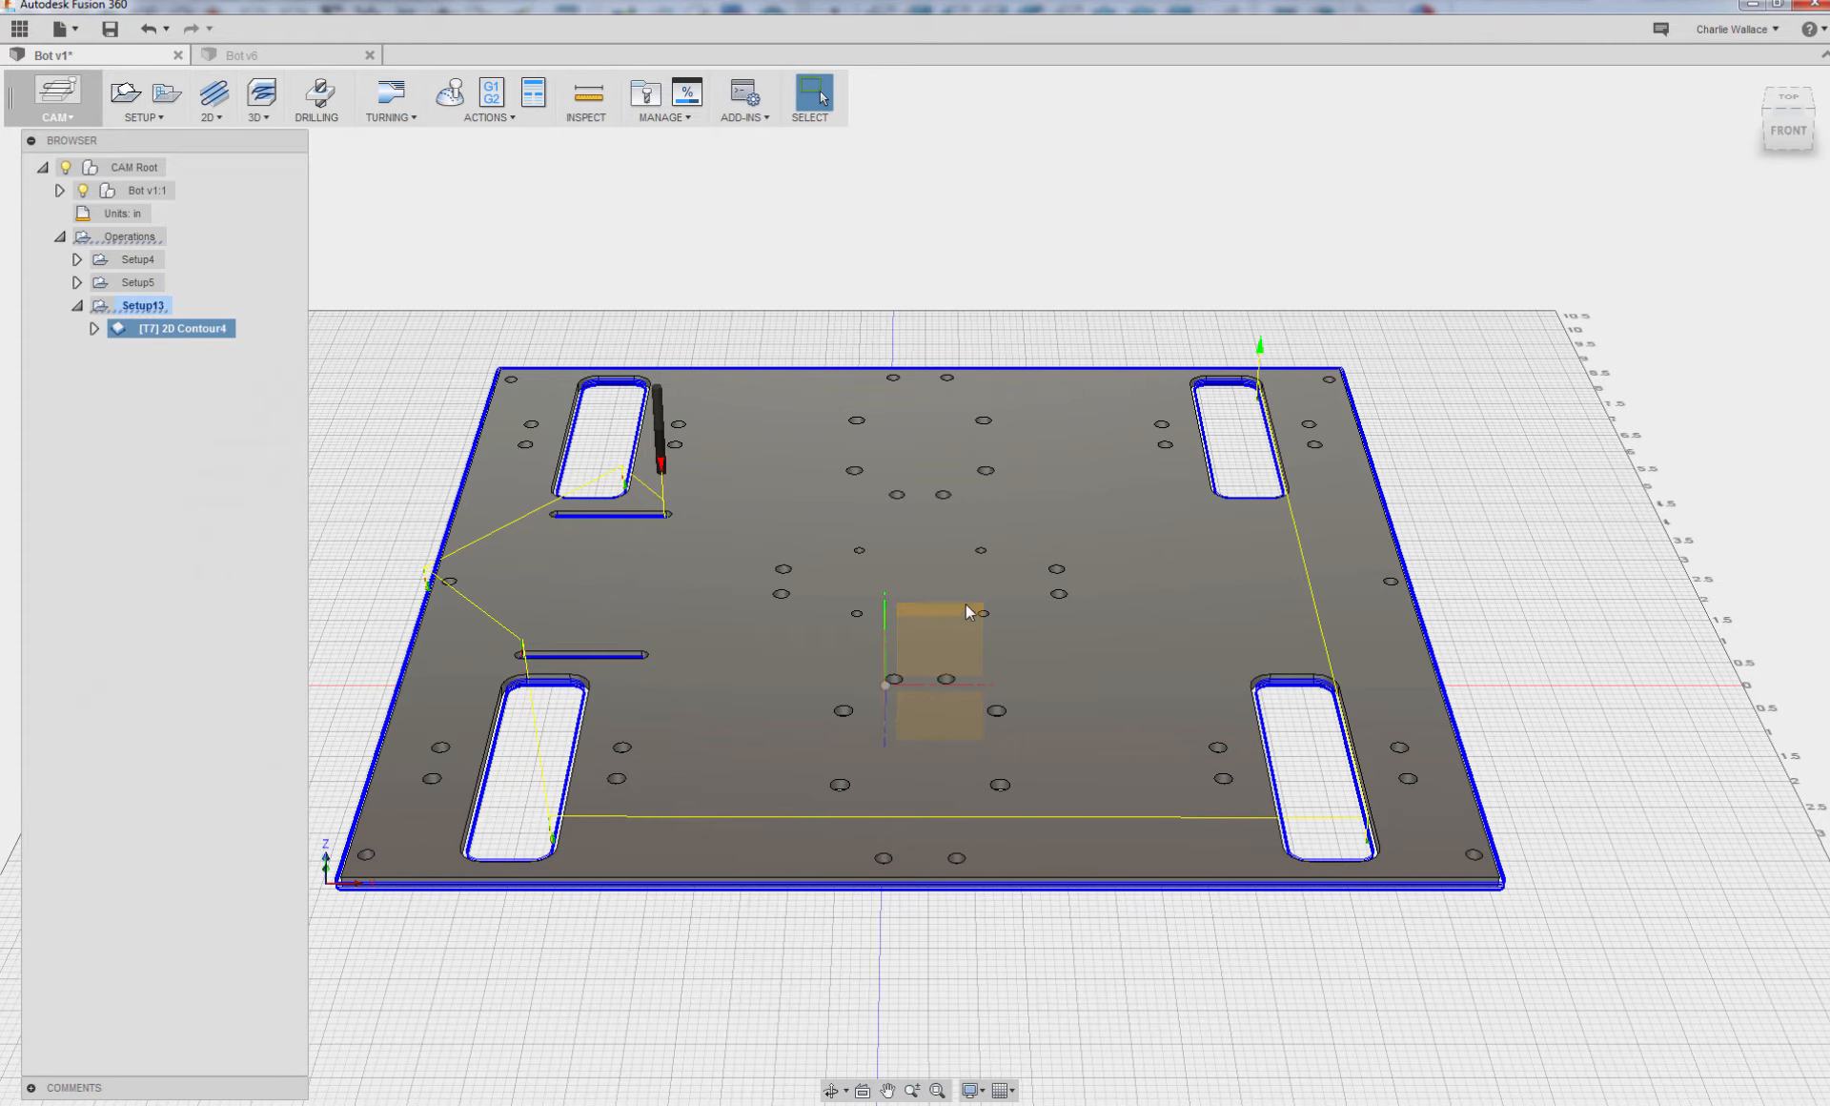
- Create a Bore operation in Setup13 and select the pair of larger holes left of the plate's centre and the small hole beside them
click(151, 306)
right_click(152, 308)
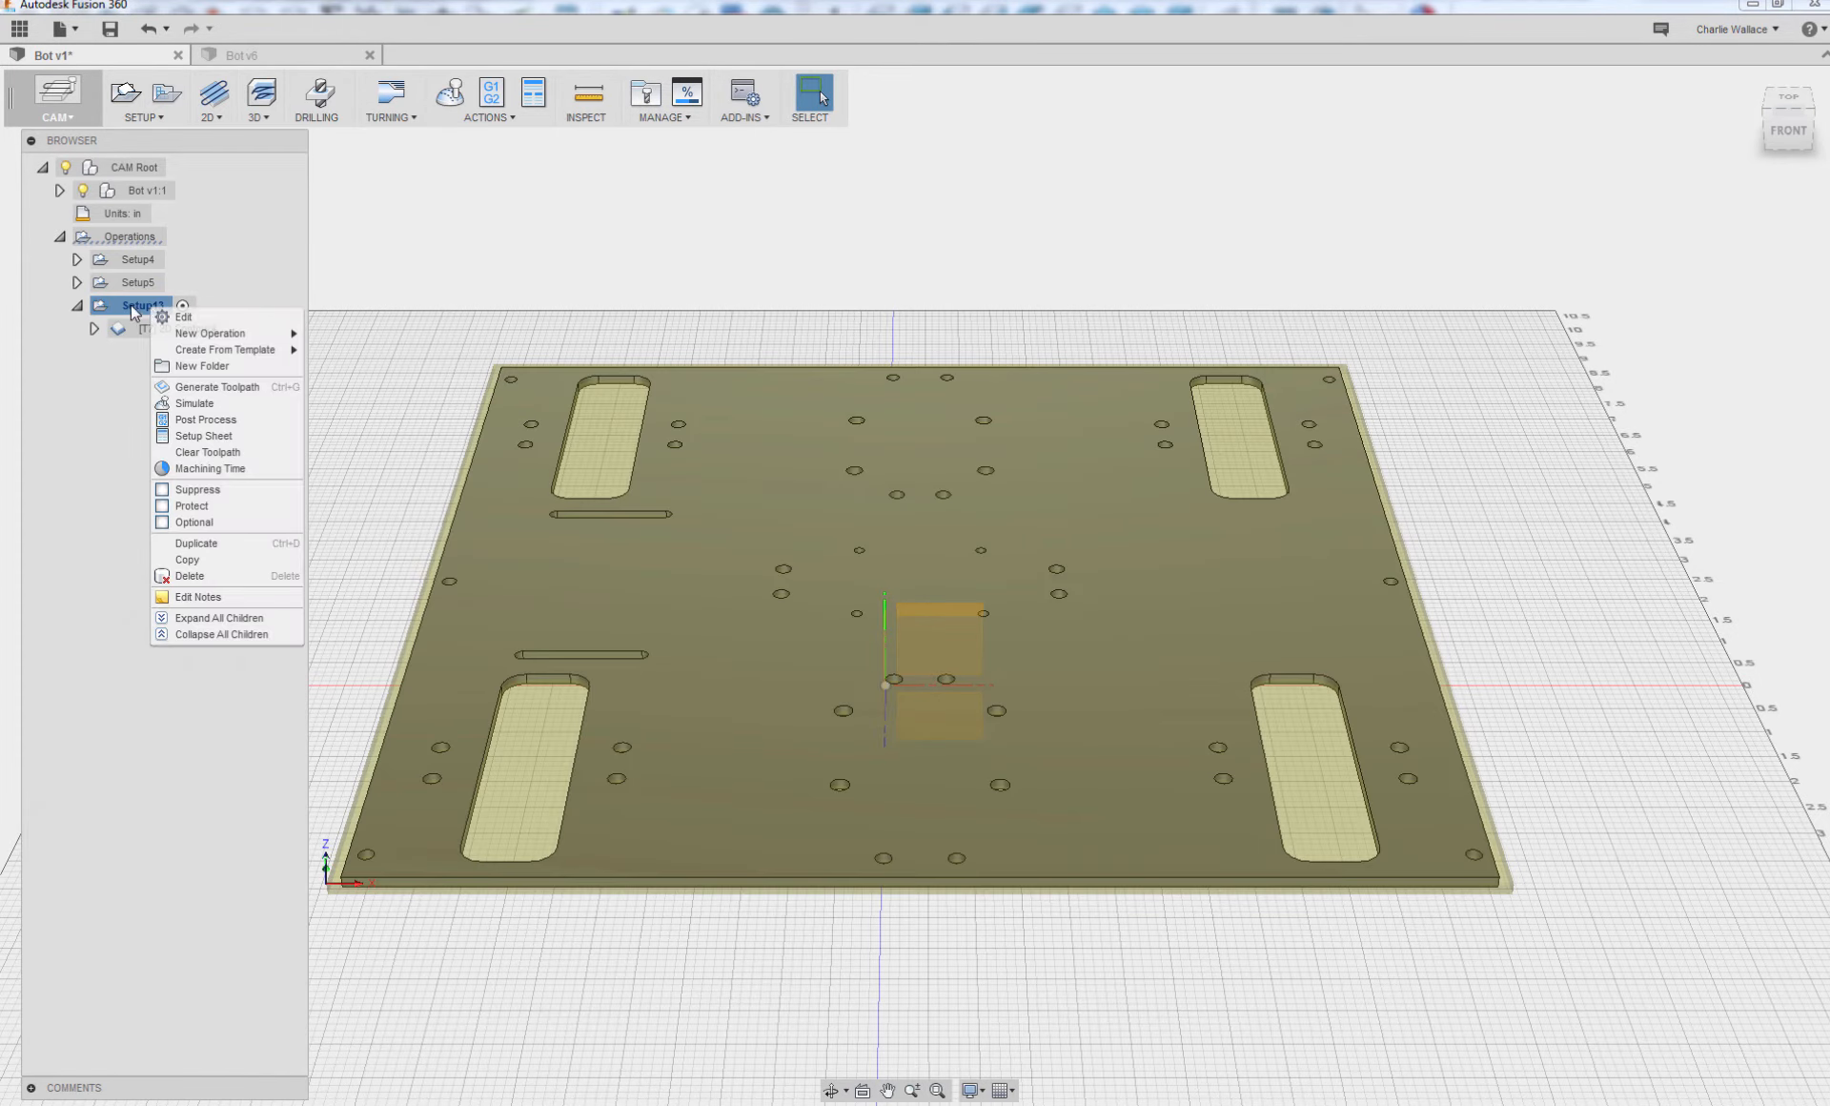
mouse_move(216, 339)
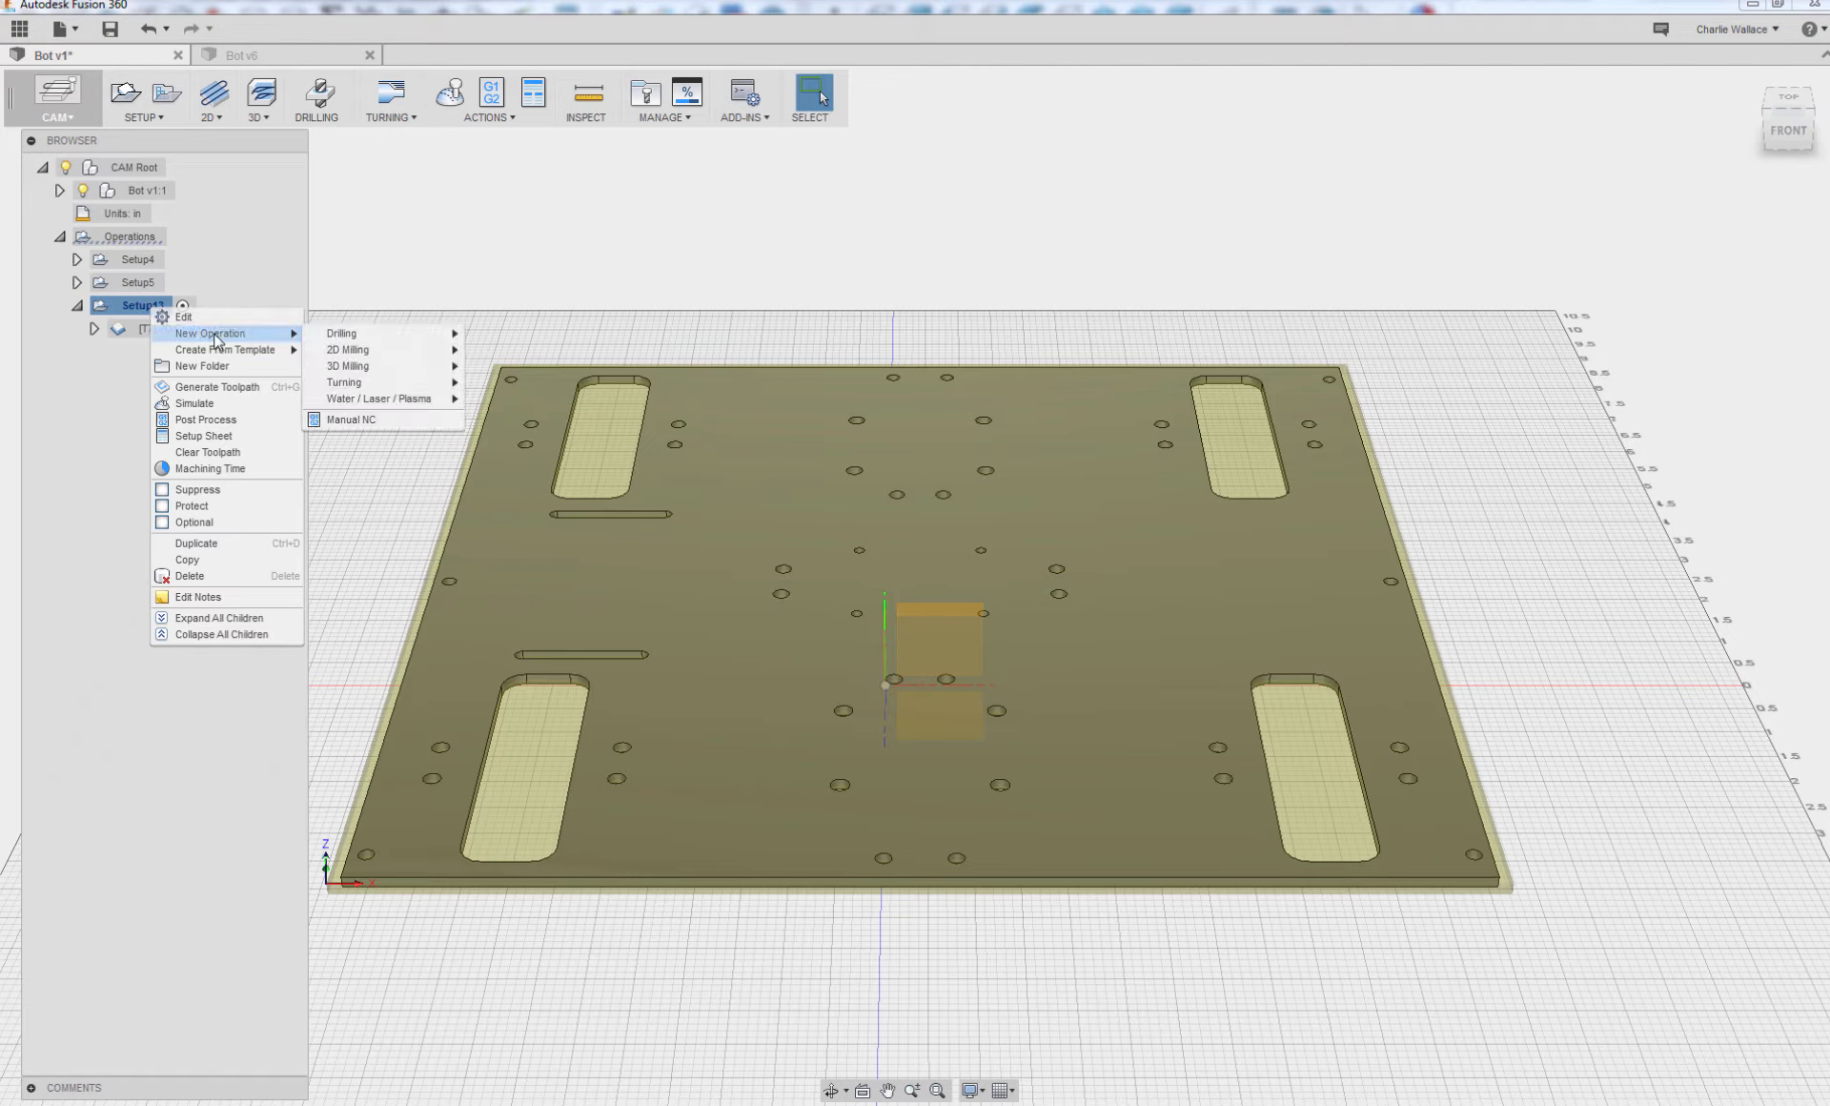
click(230, 129)
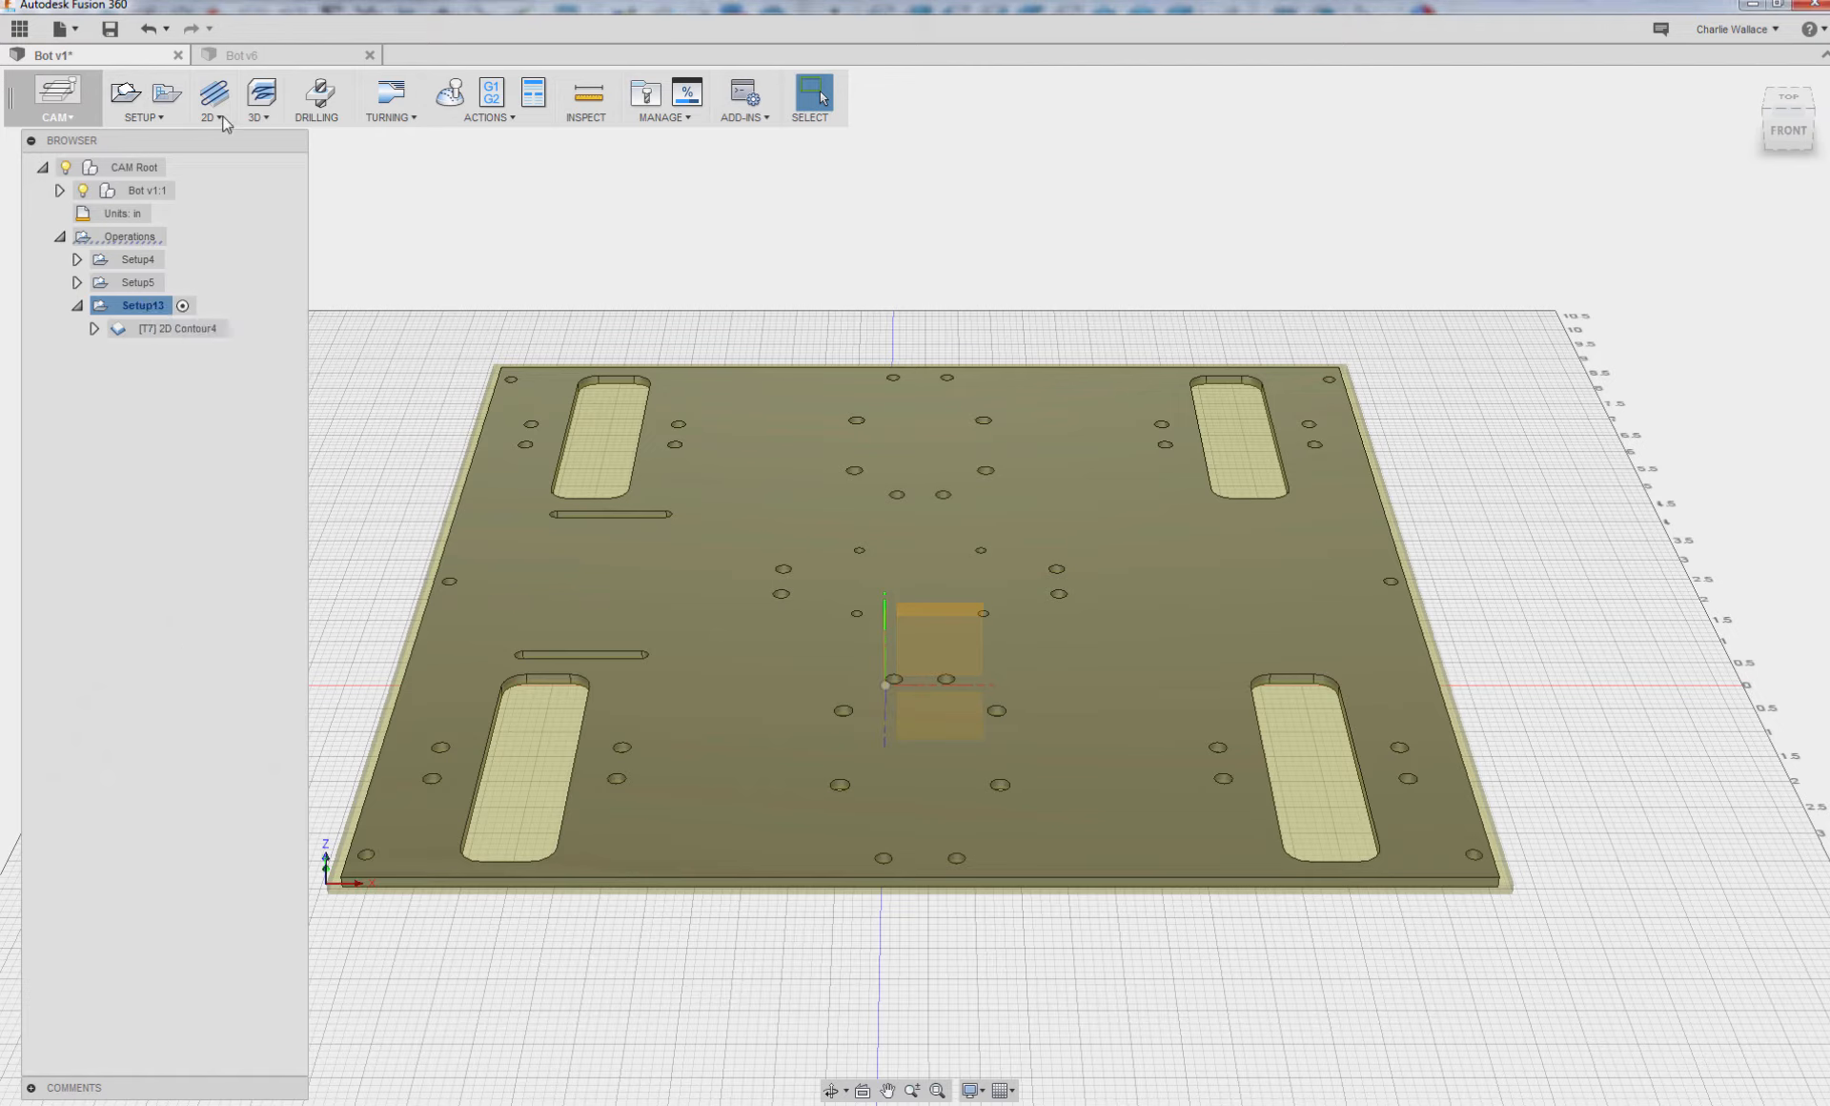
click(212, 115)
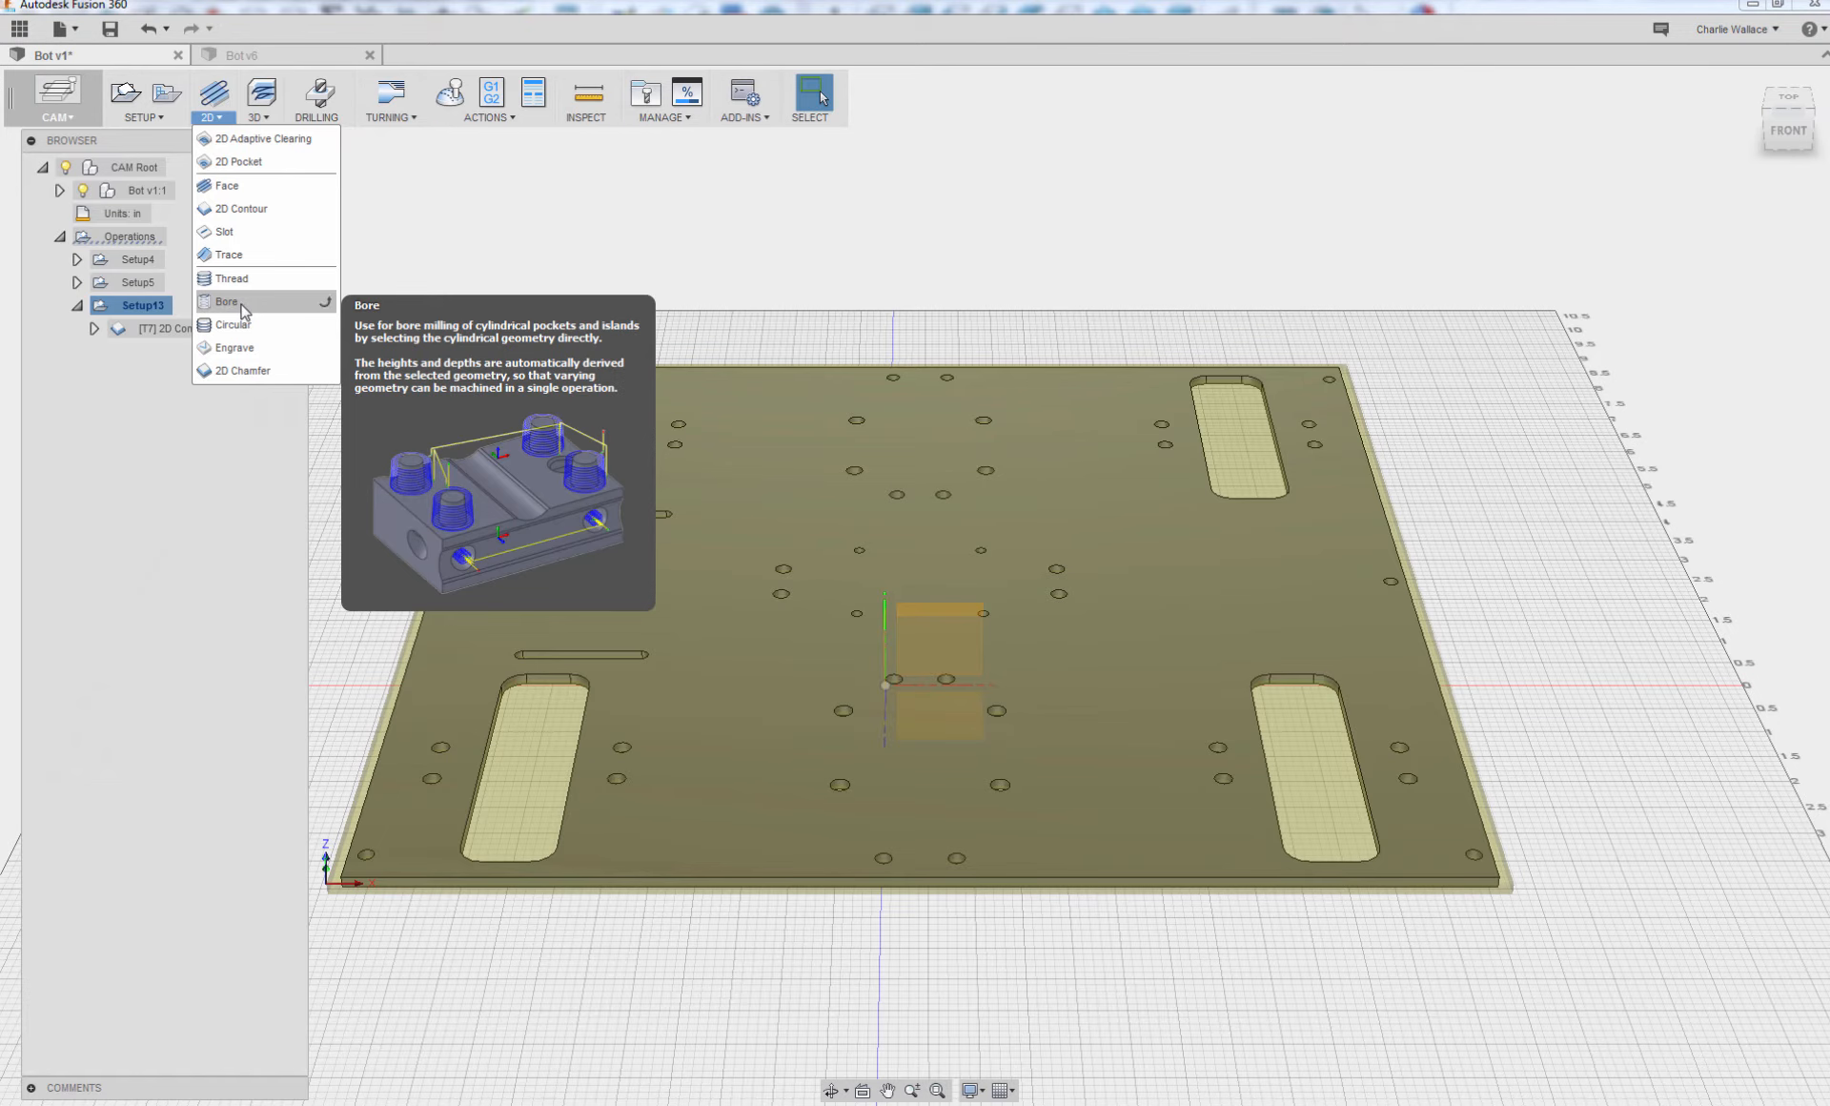
click(228, 301)
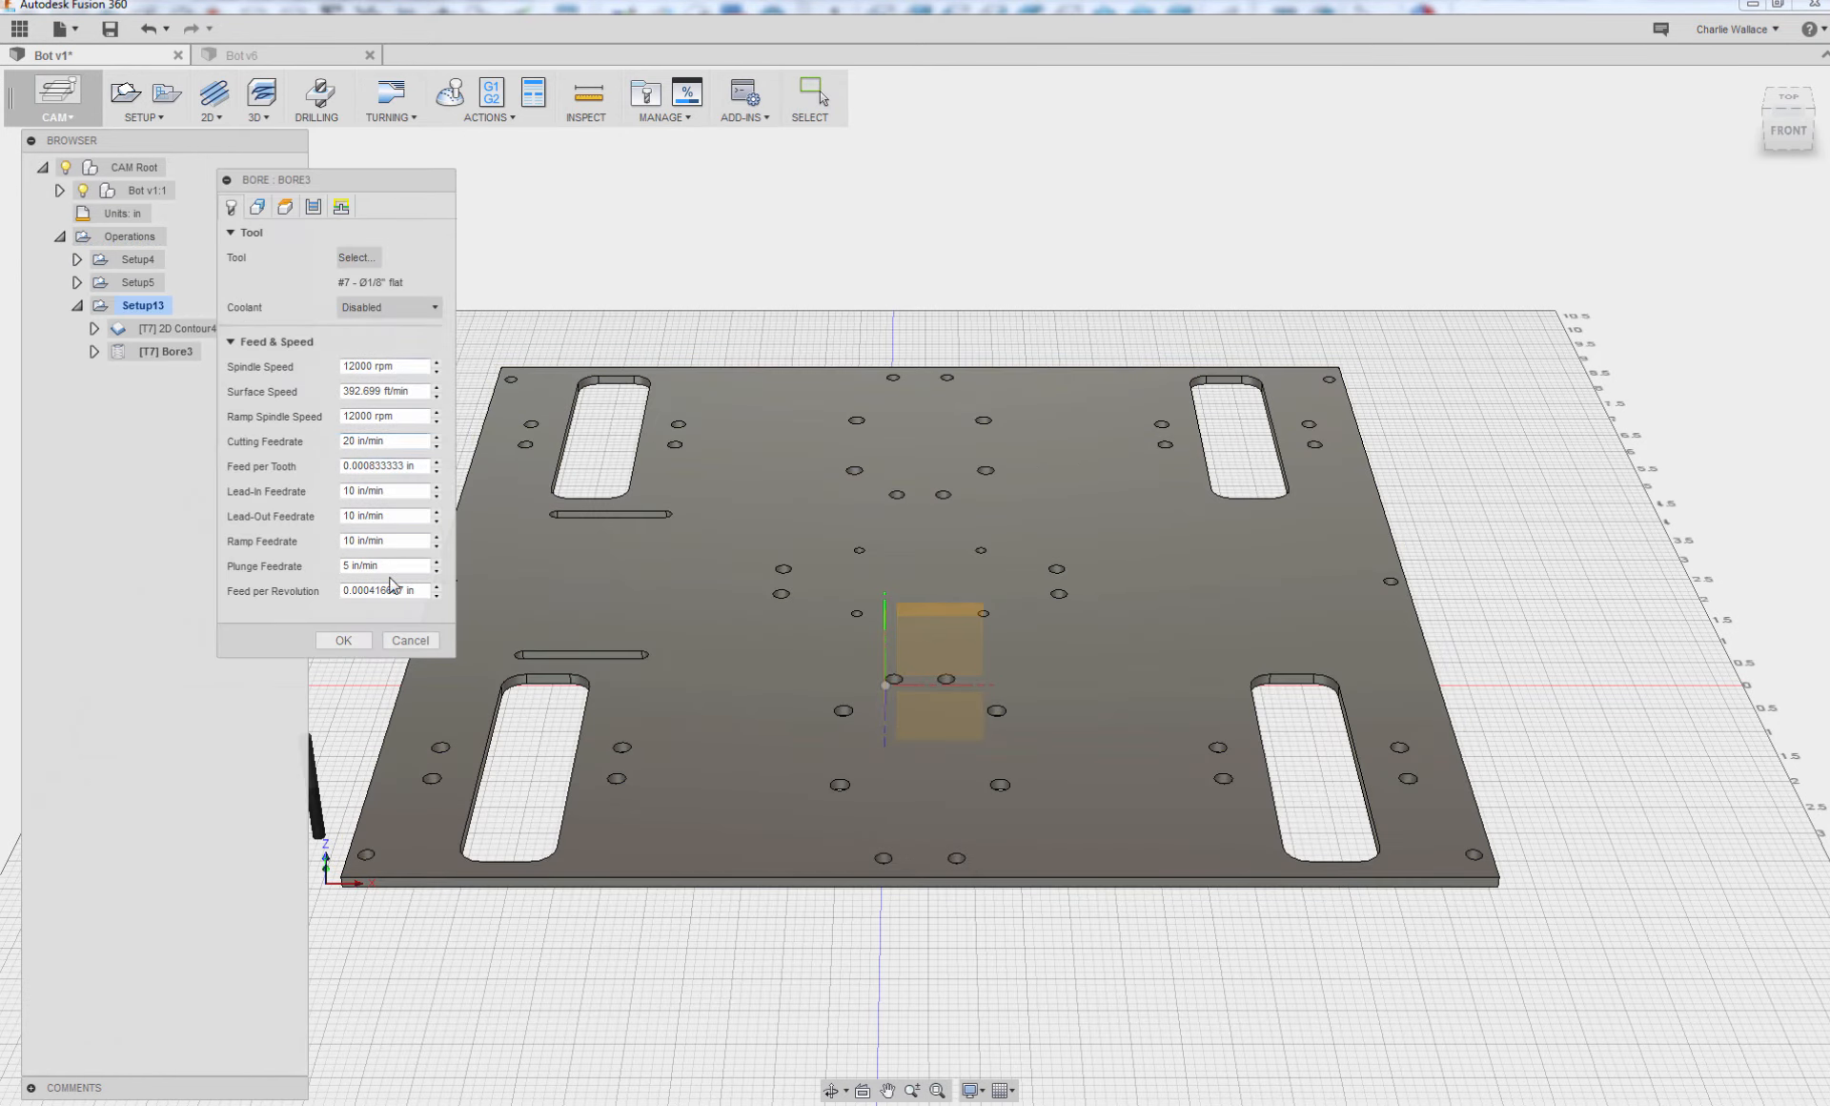
click(258, 207)
scroll(522, 381, down, 2)
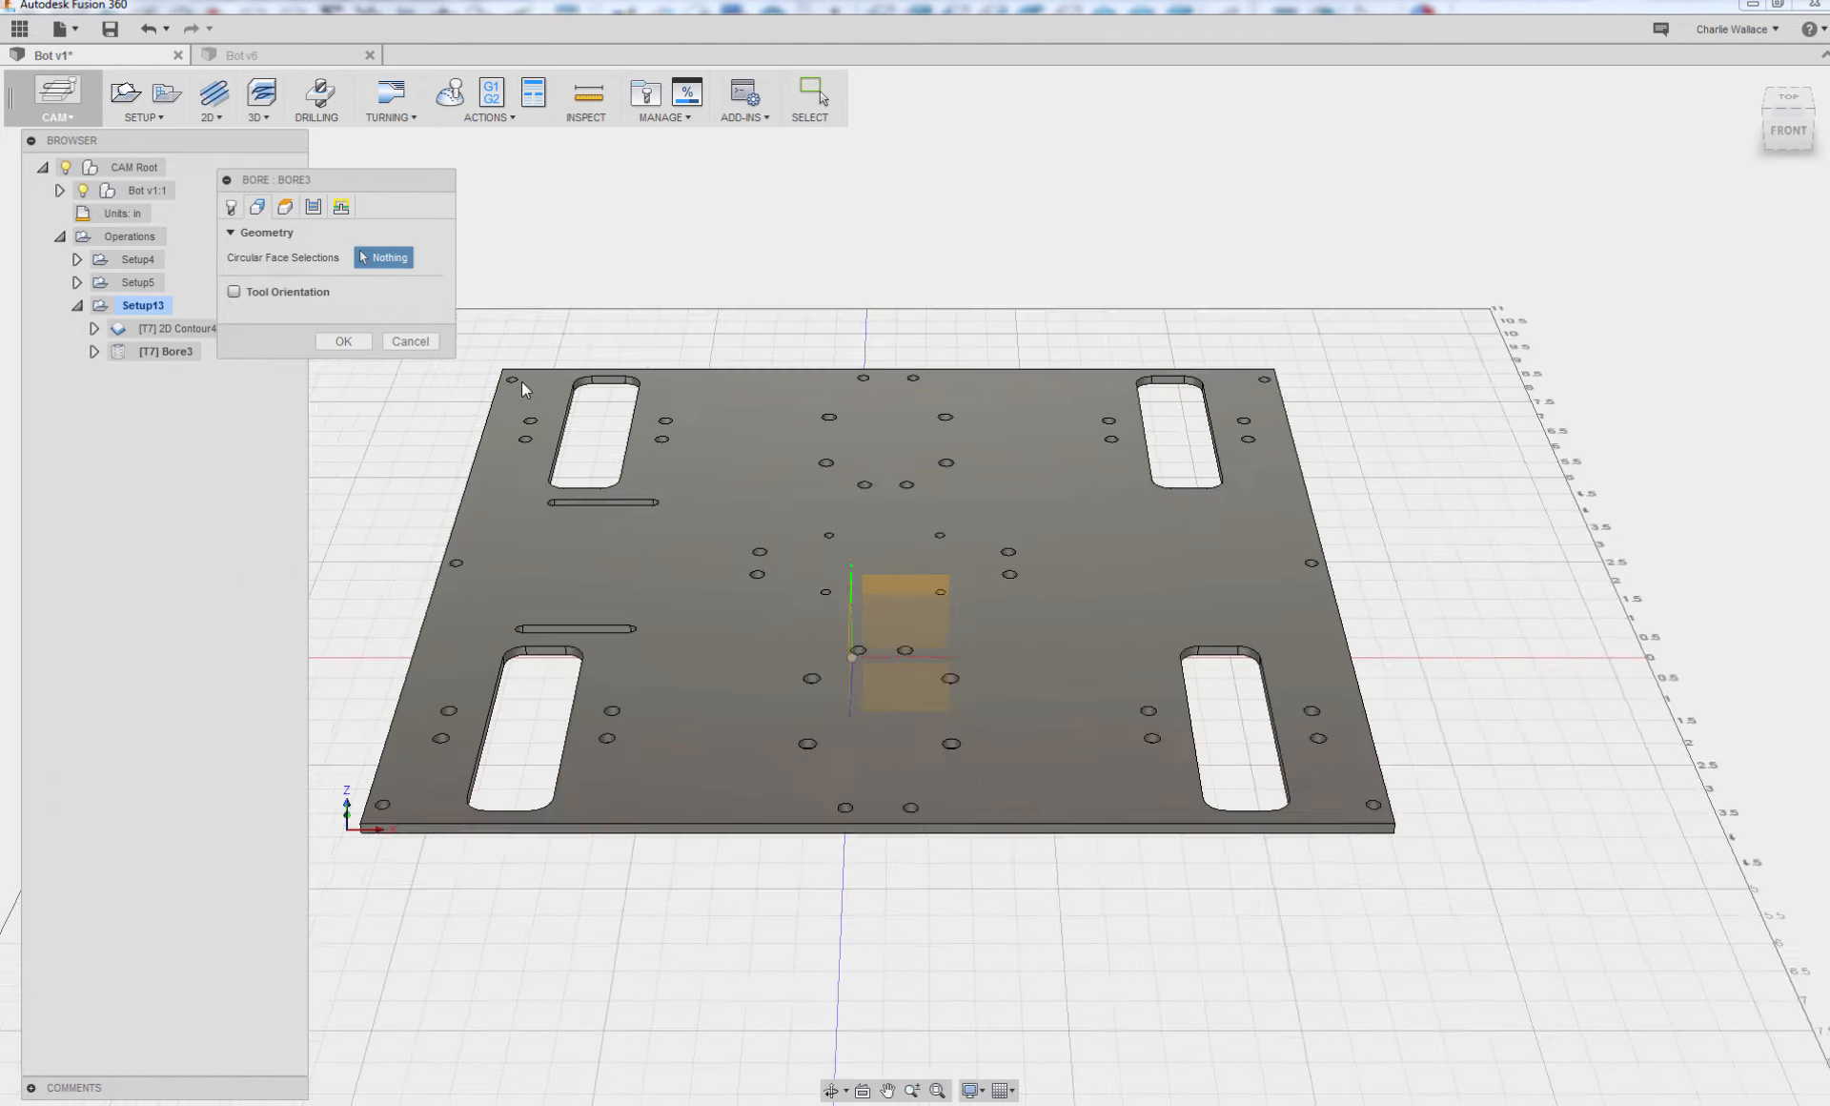
scroll(522, 381, up, 3)
scroll(838, 658, up, 3)
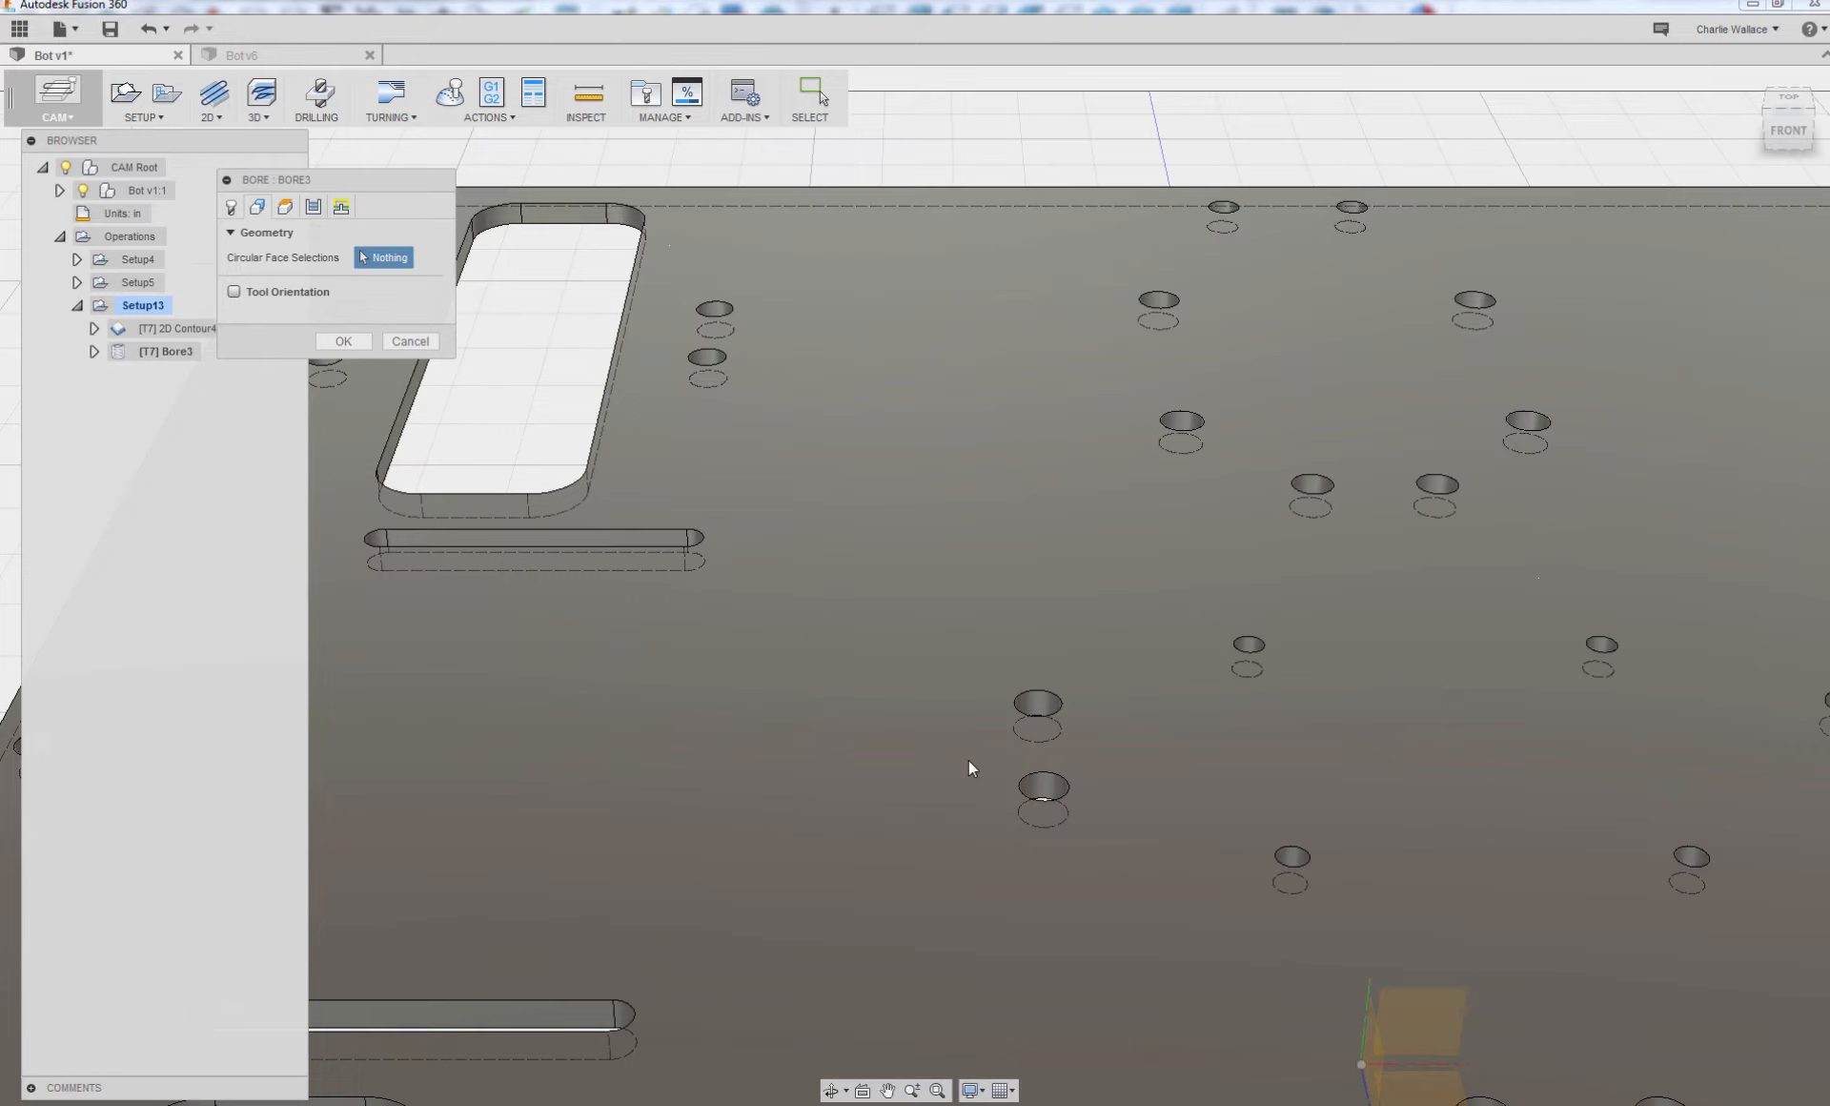
click(1051, 723)
click(1046, 787)
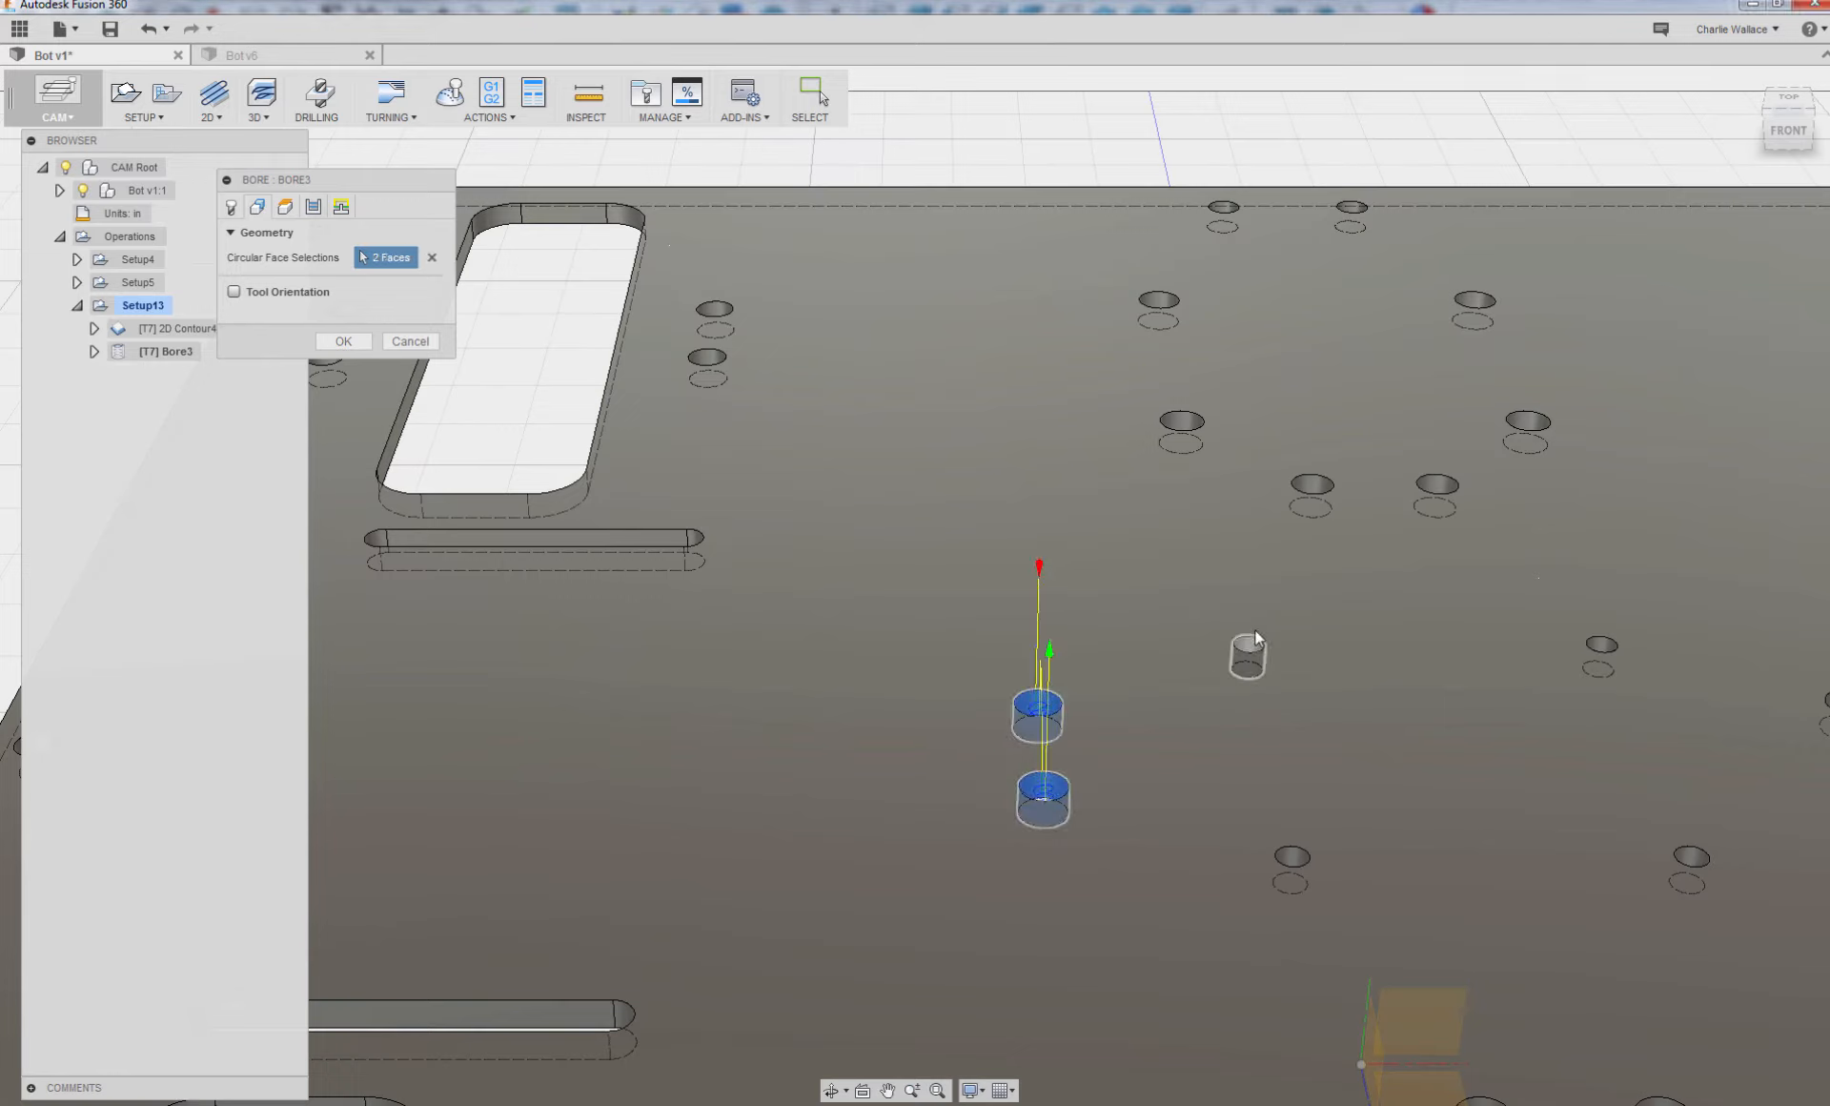
click(1246, 654)
- Add the ring of eight holes in the plate's upper middle to the bore selection
click(1321, 494)
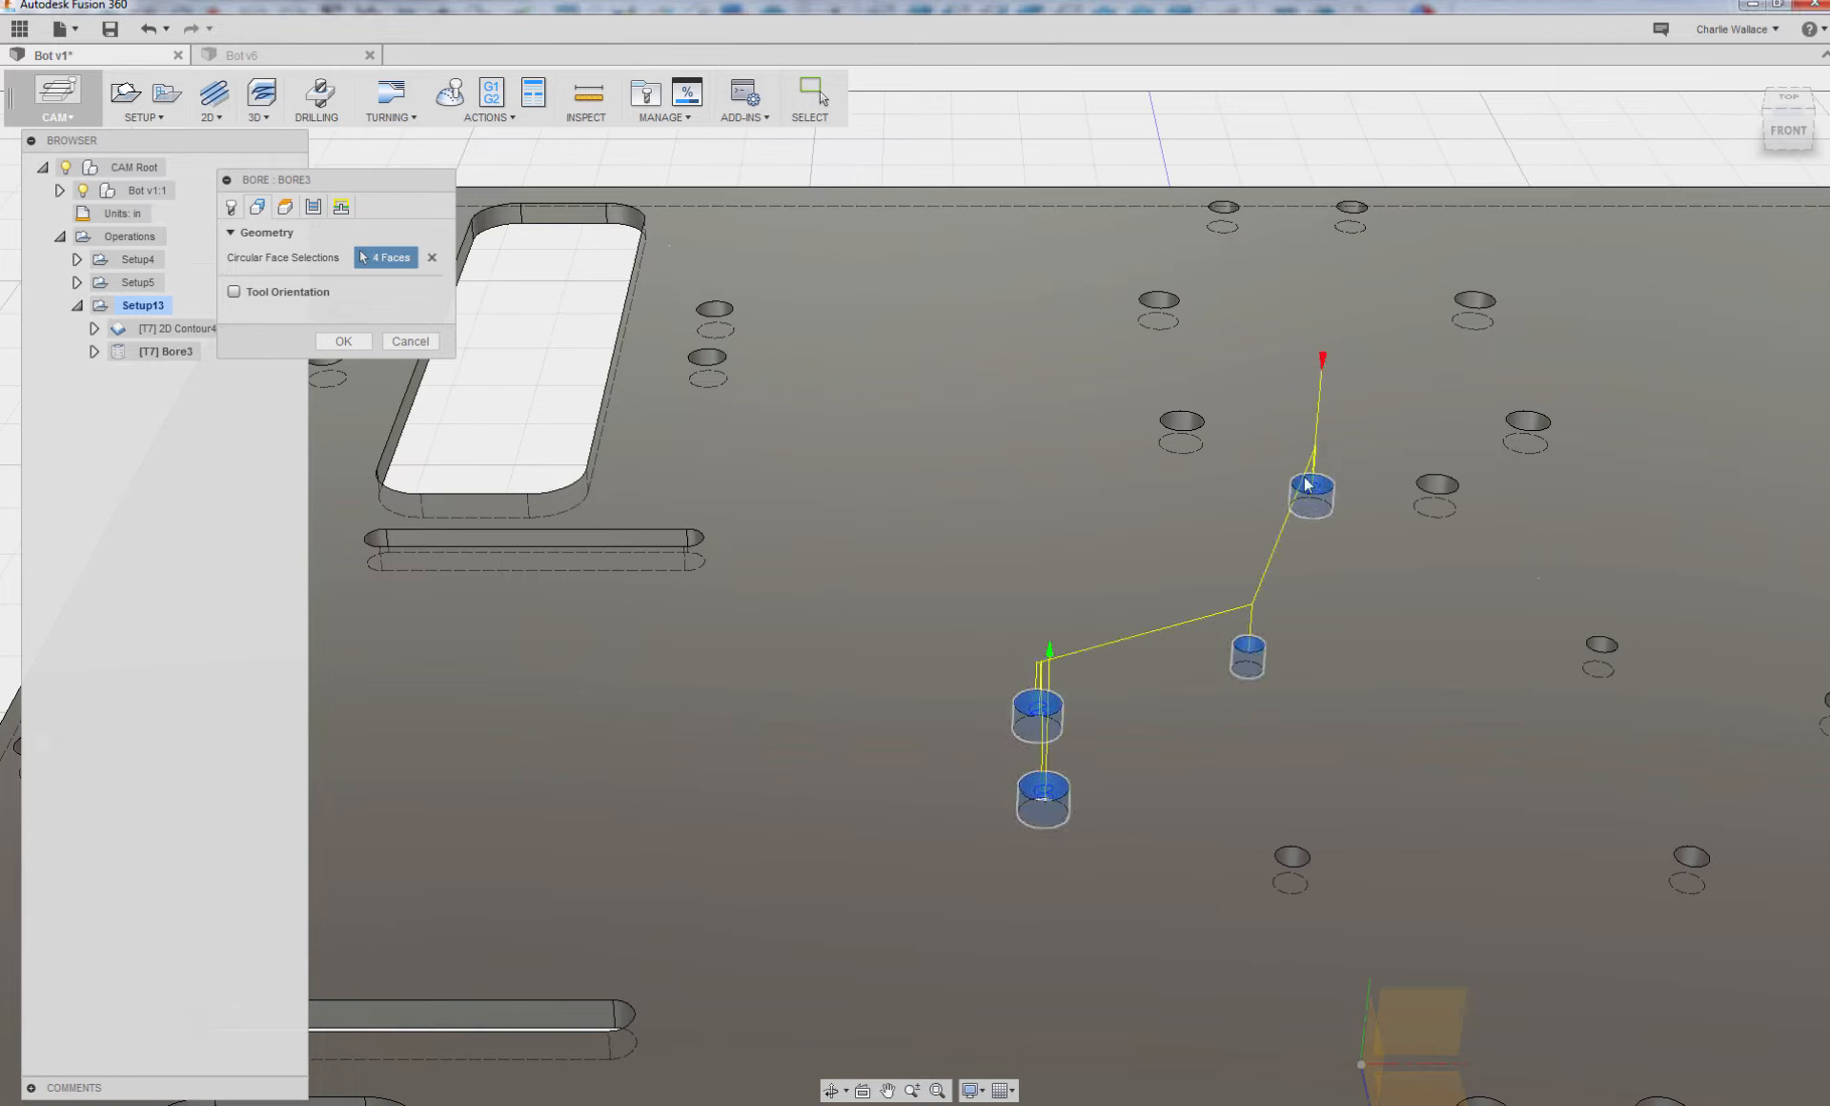
click(1182, 420)
click(1171, 301)
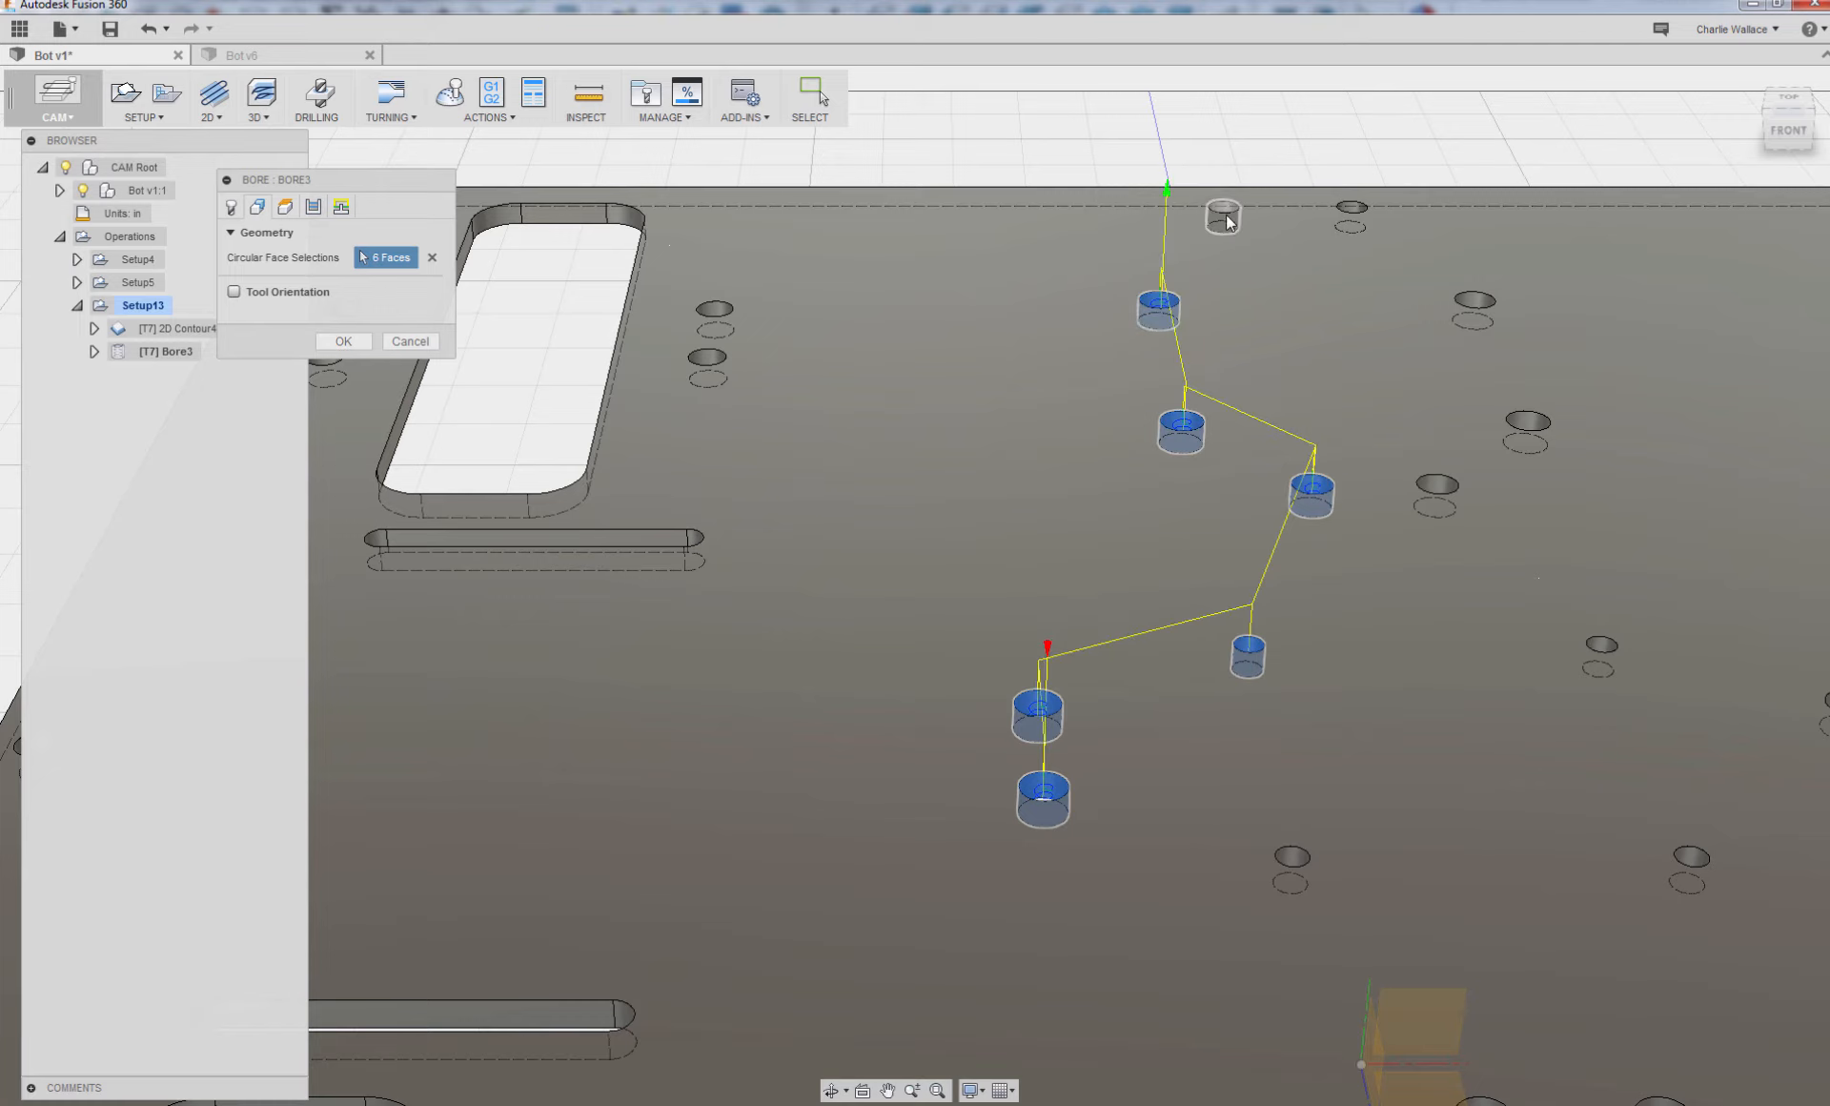
click(1228, 215)
click(1349, 214)
click(1476, 313)
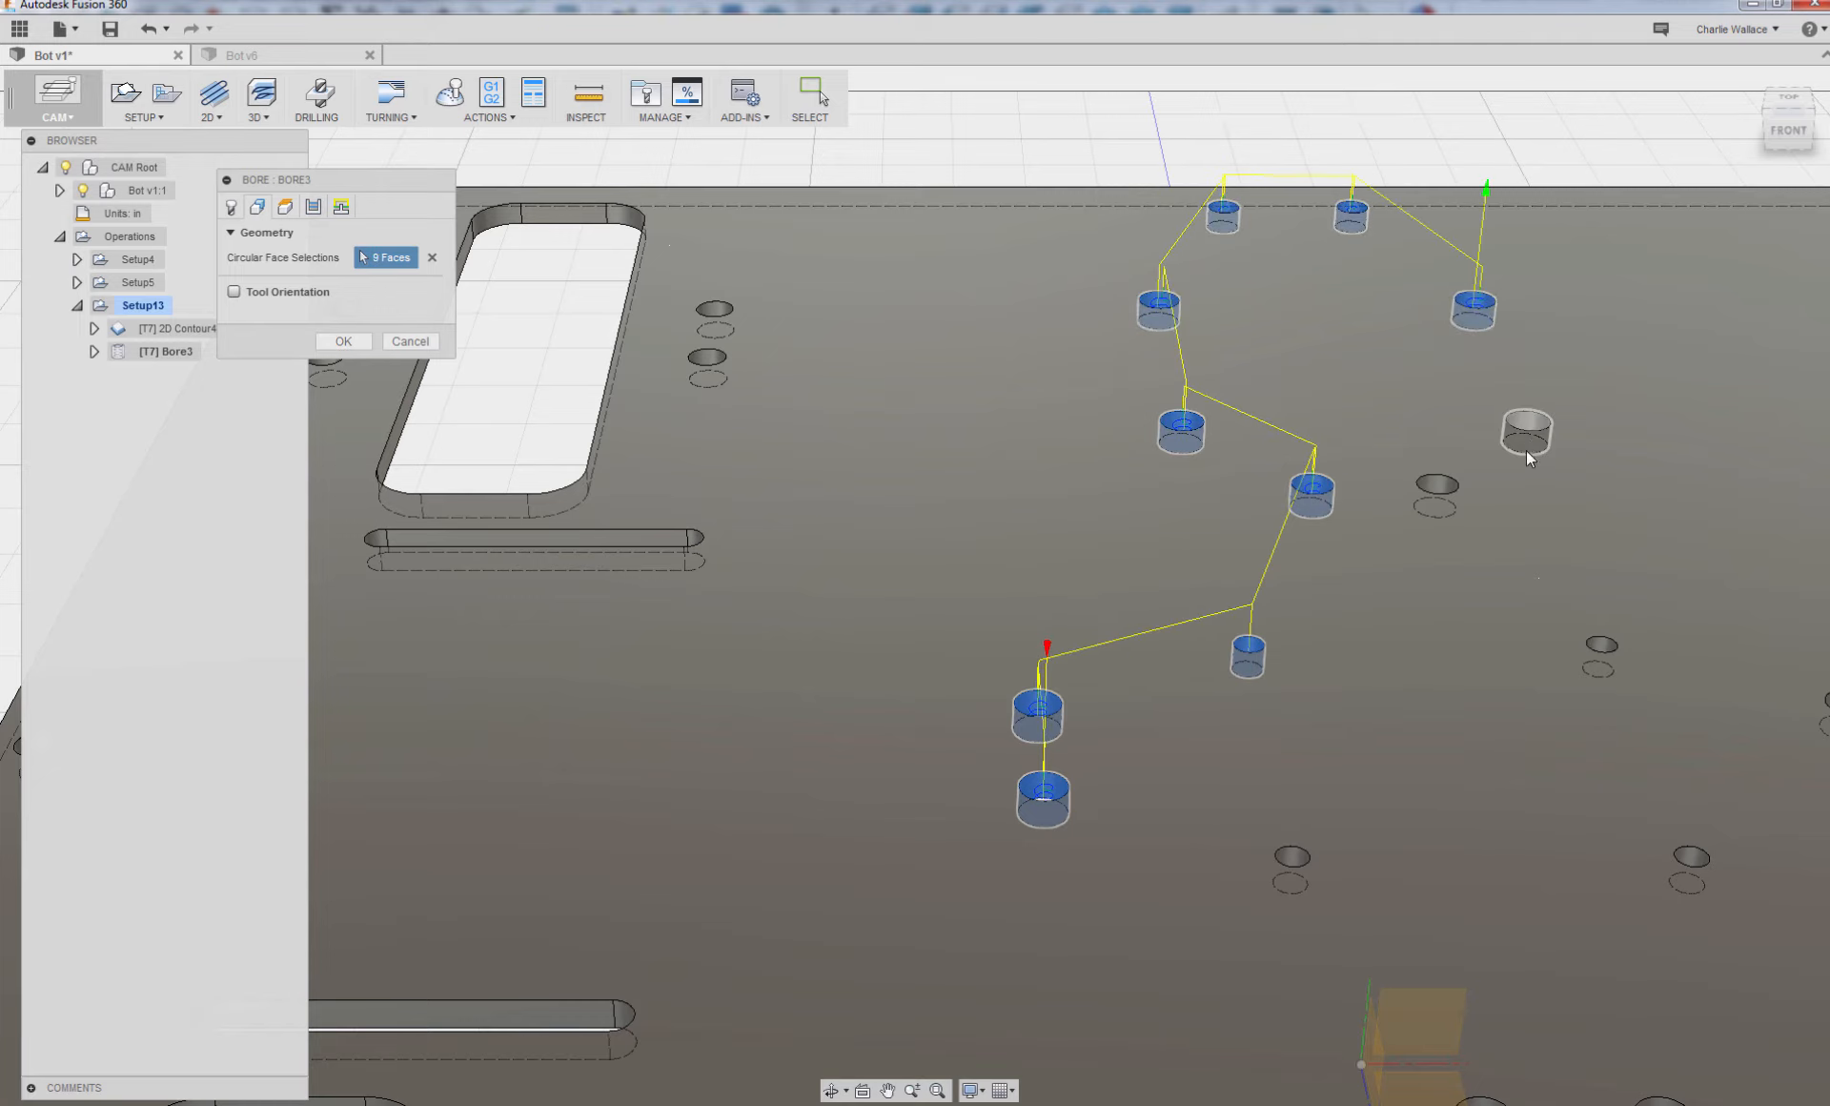
scroll(1506, 467, up, 2)
click(1528, 425)
click(1424, 495)
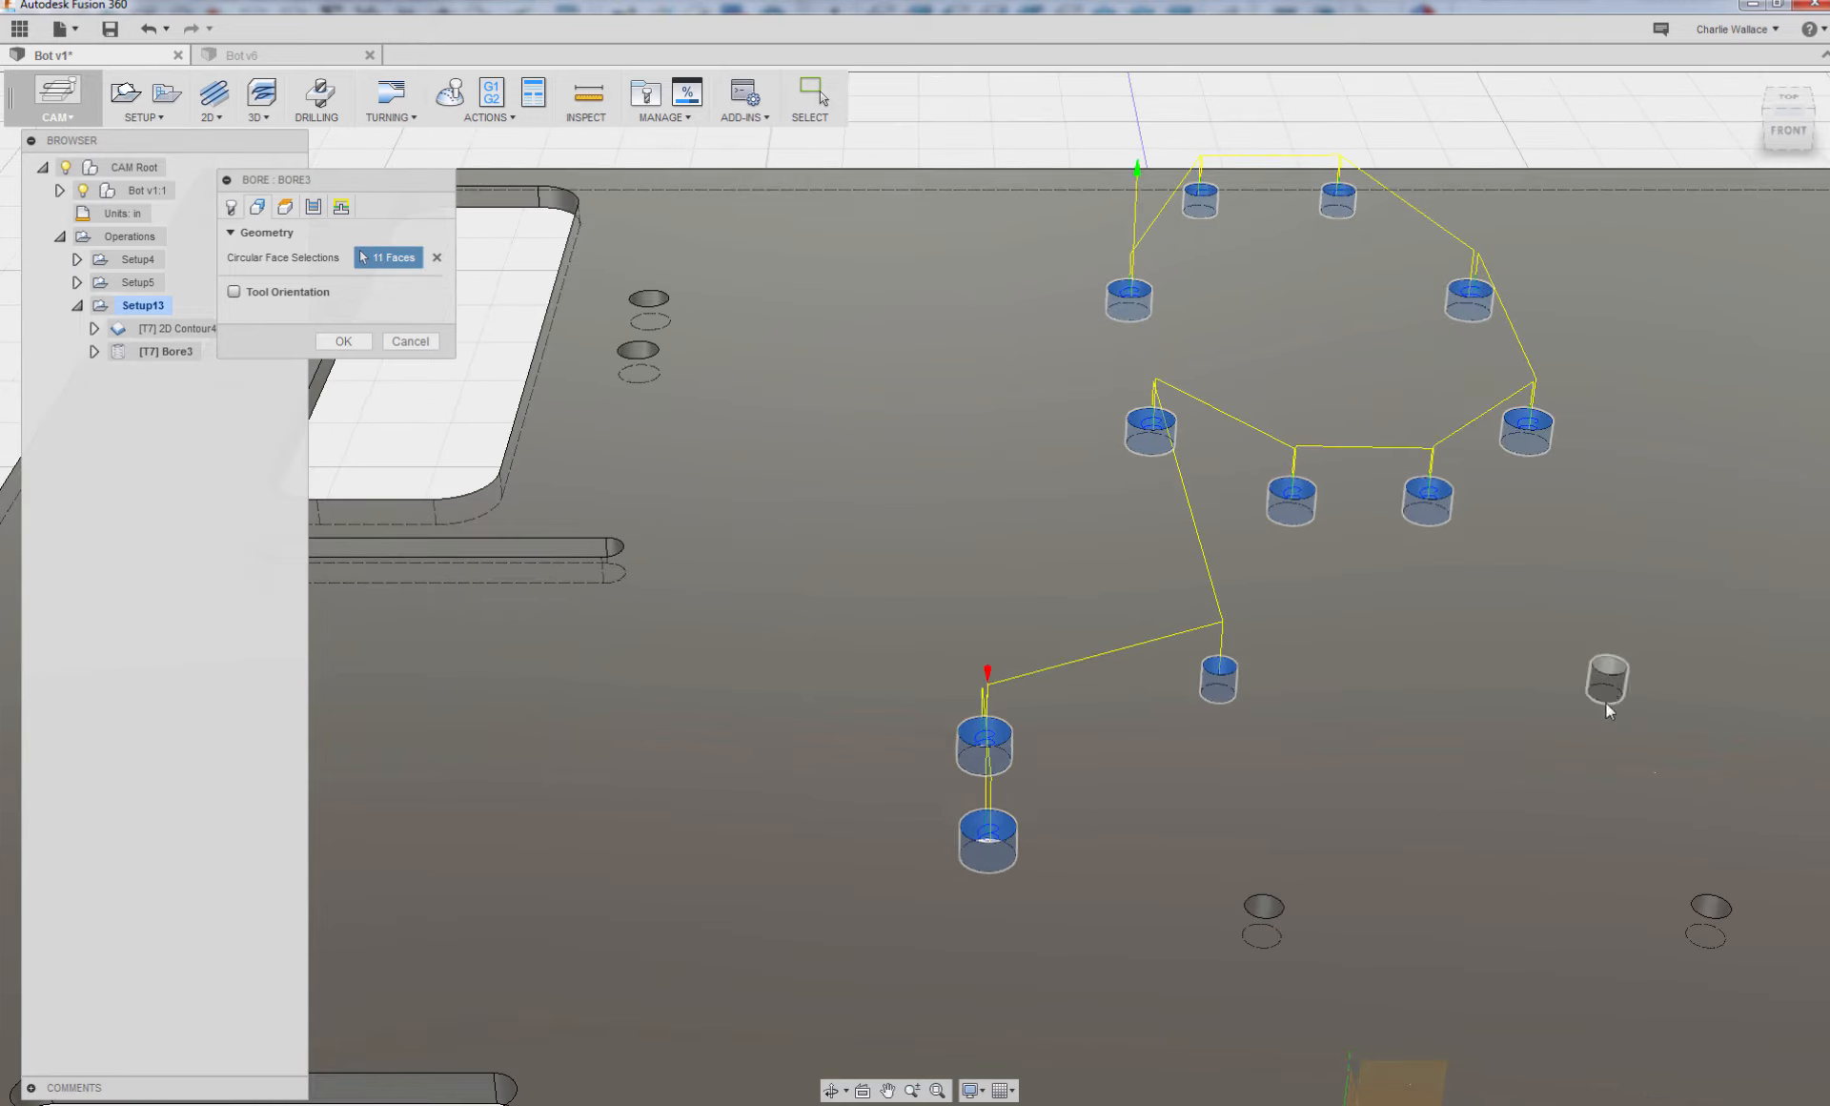
- Add the three remaining small central holes, the larger pair right of centre and the two holes near the origin to the bore selection
click(1605, 701)
scroll(1601, 829, down, 5)
click(1670, 903)
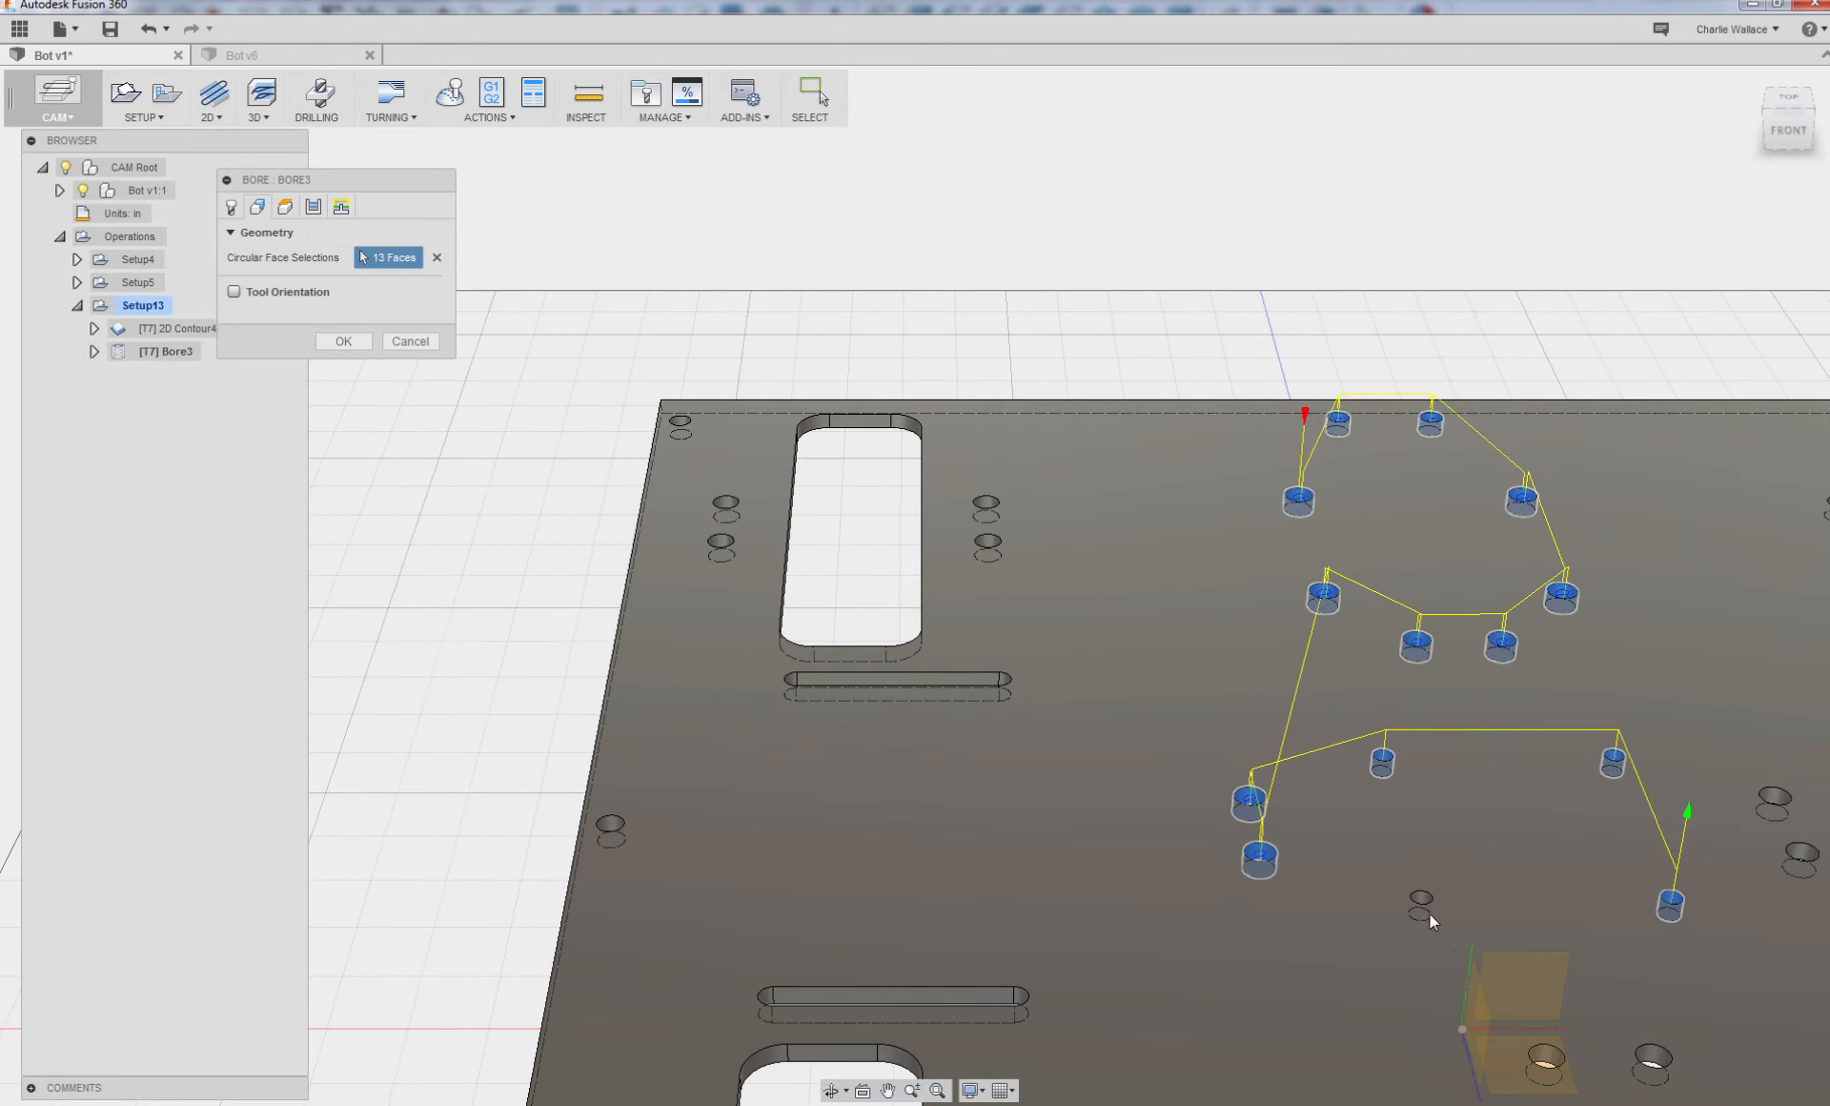
click(1420, 903)
click(1800, 858)
click(1773, 800)
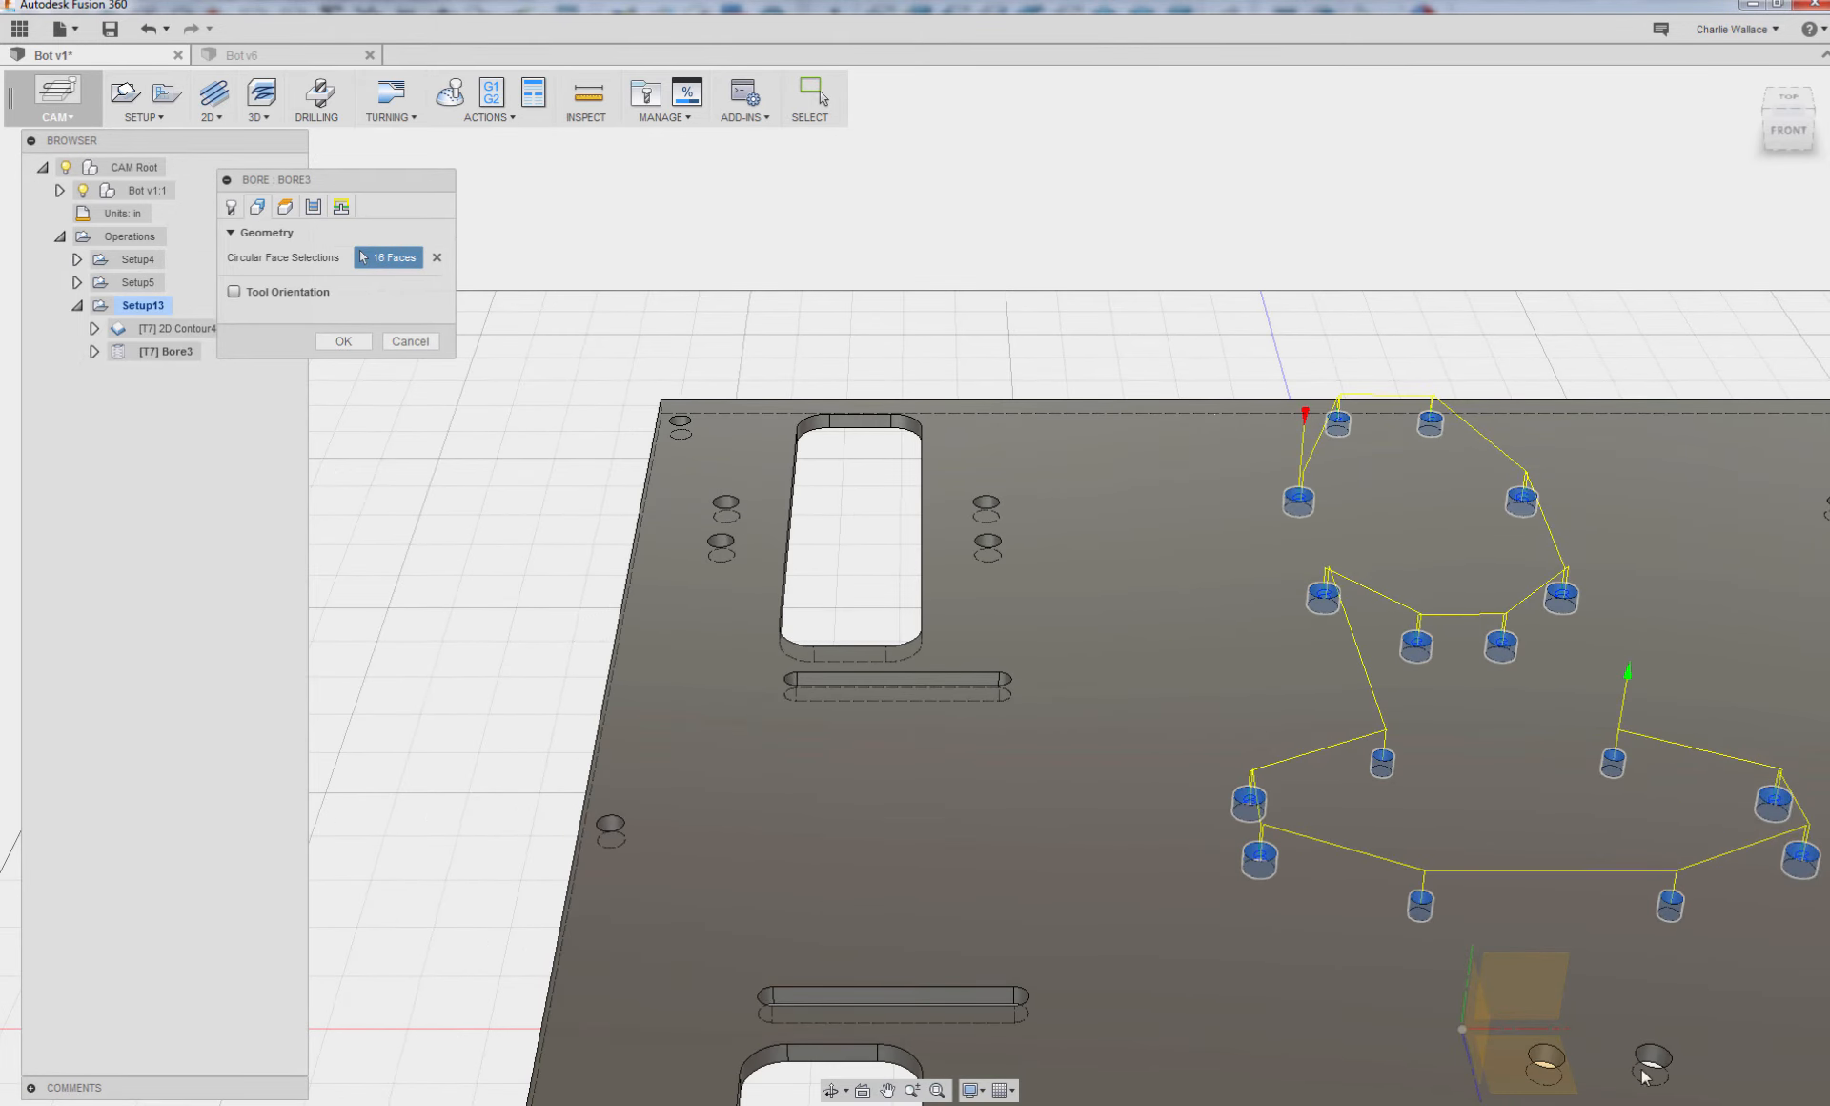
click(1652, 1060)
click(1544, 1059)
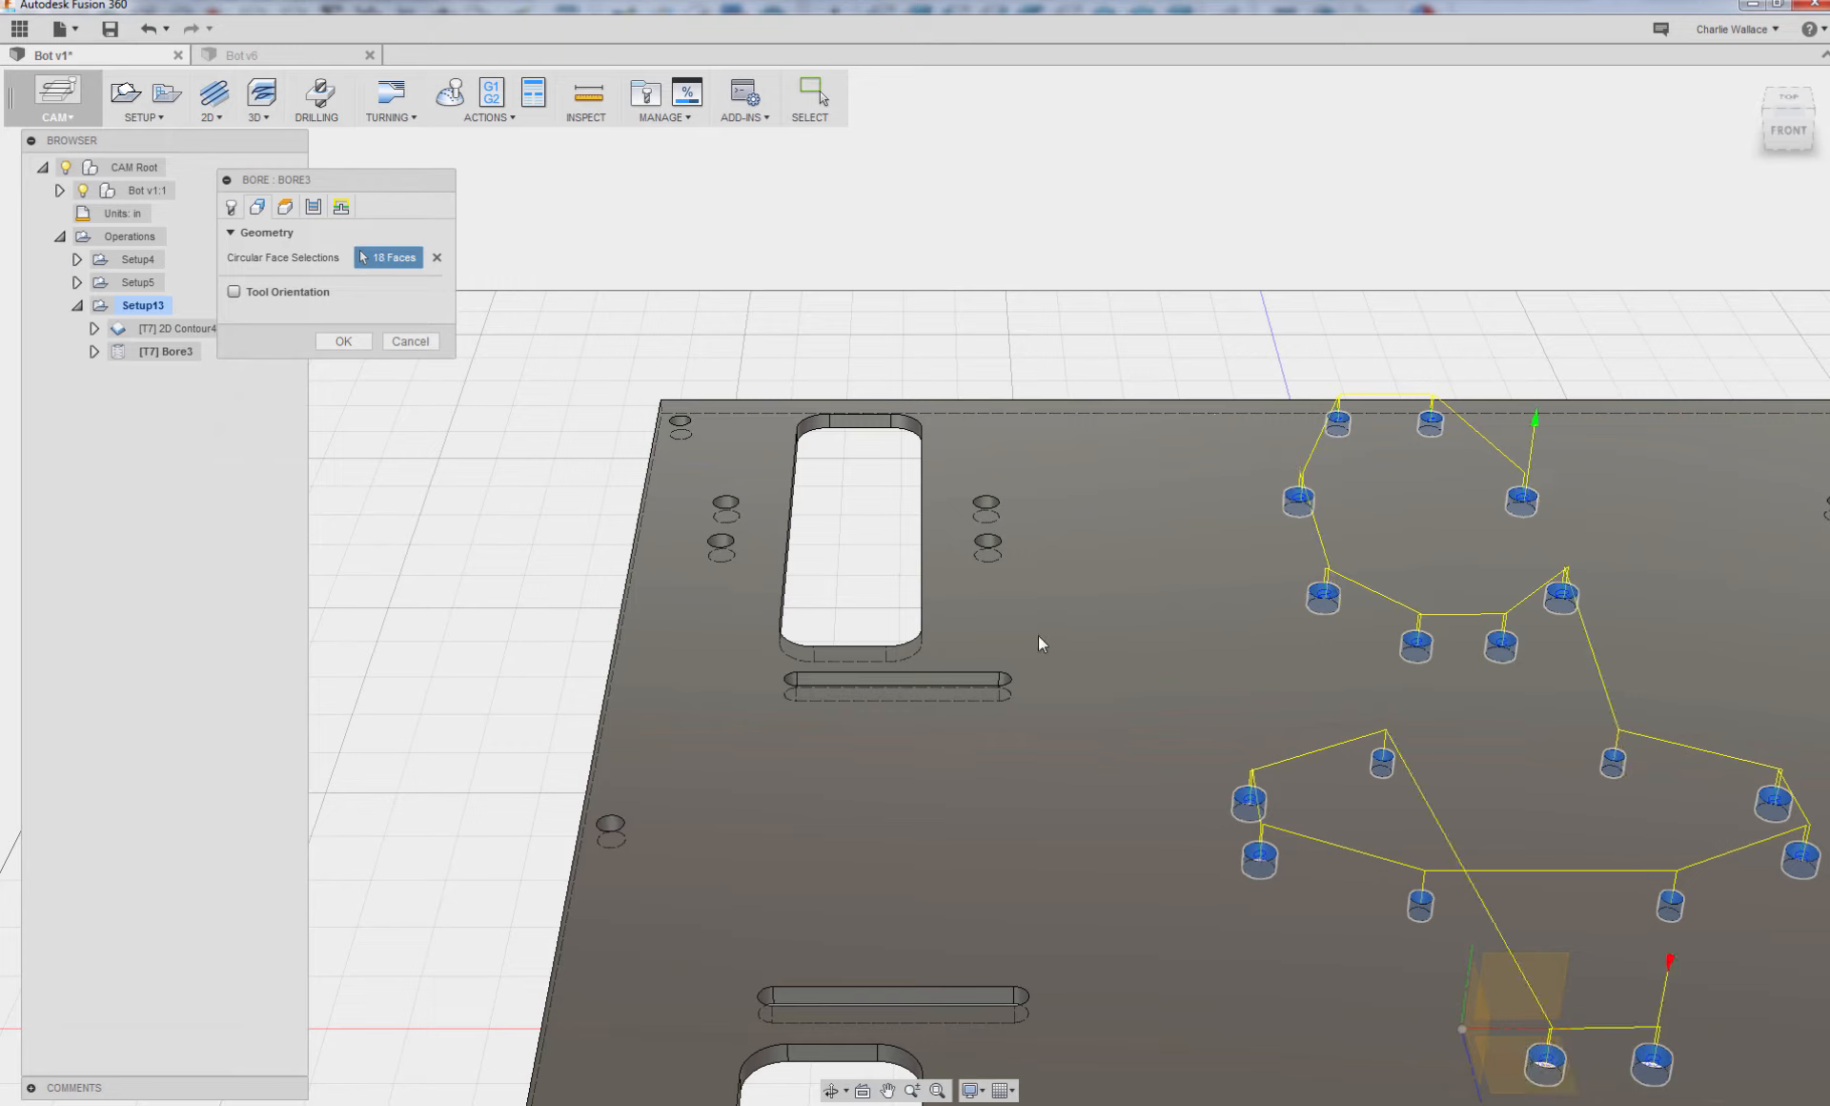
- Add the four holes around the upper-left wheel slot, the adjacent corner hole and the left-edge hole to the bore selection
click(990, 550)
click(985, 508)
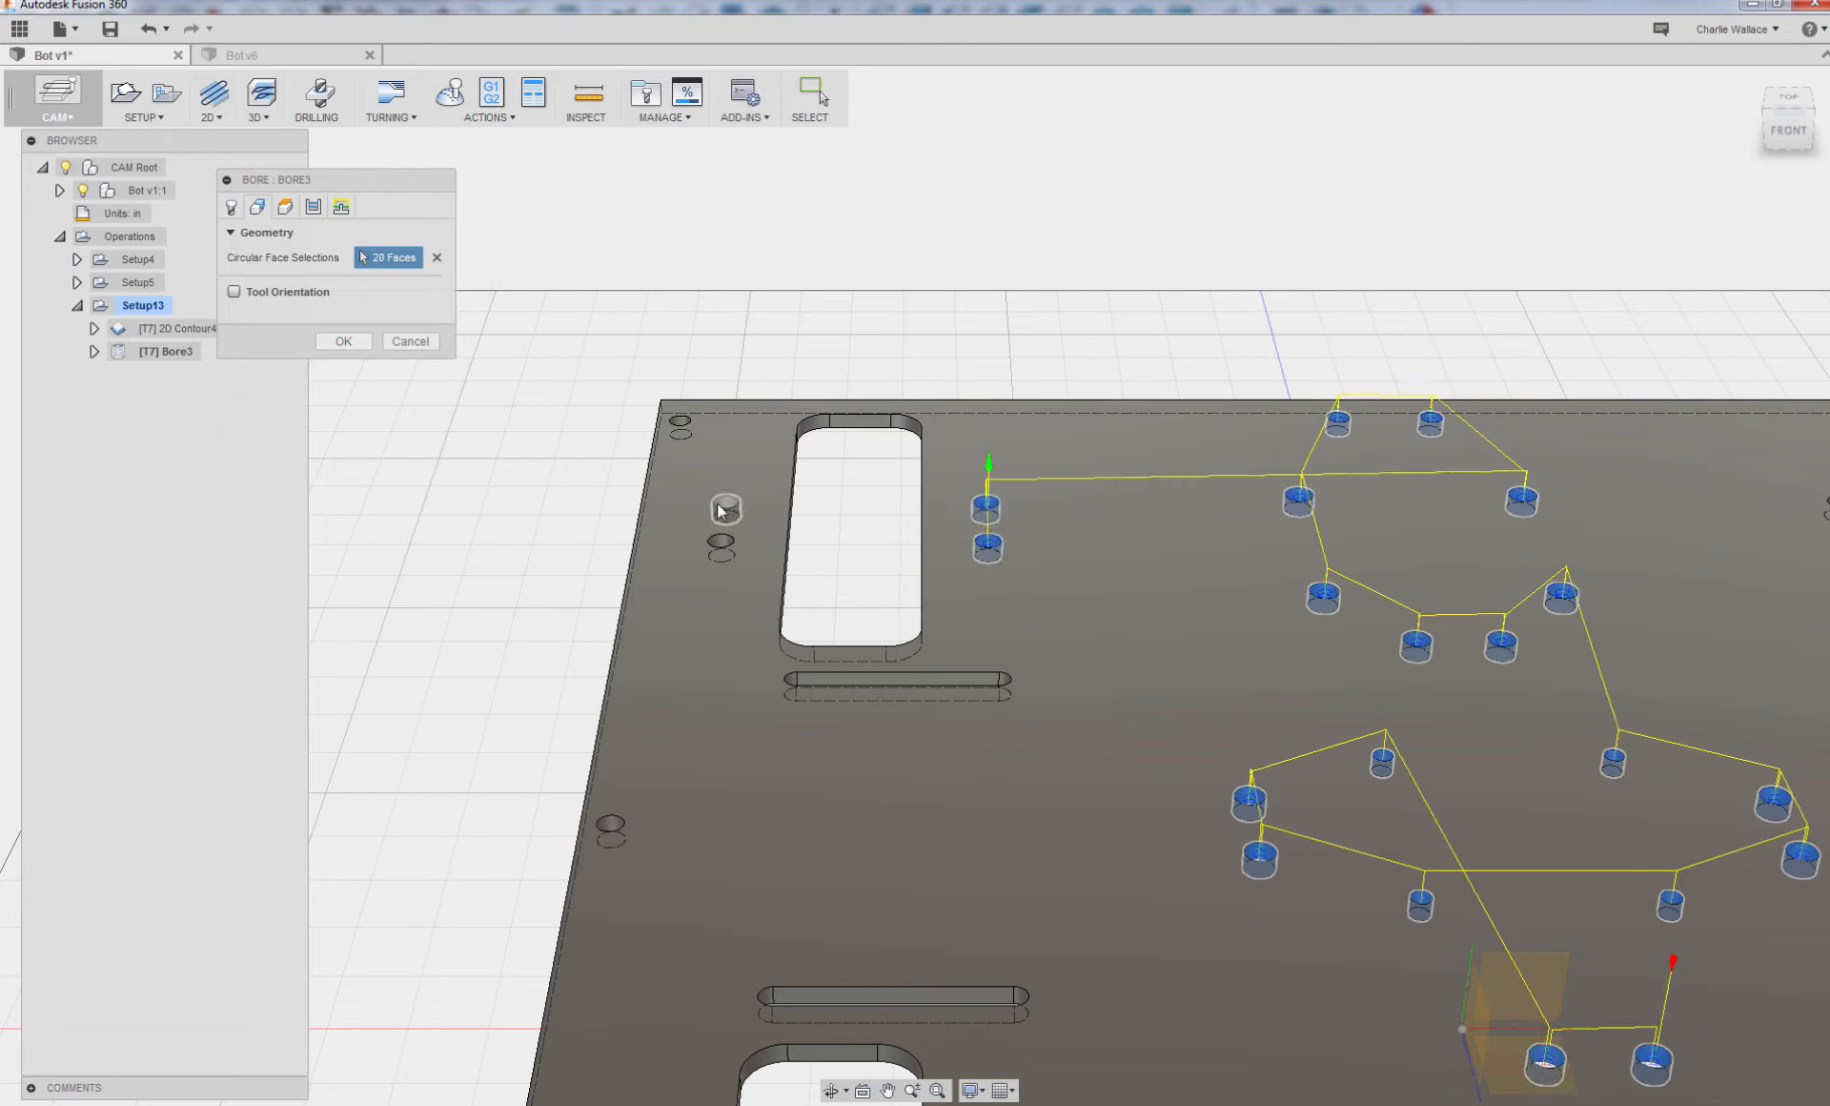
click(726, 508)
click(722, 547)
click(680, 426)
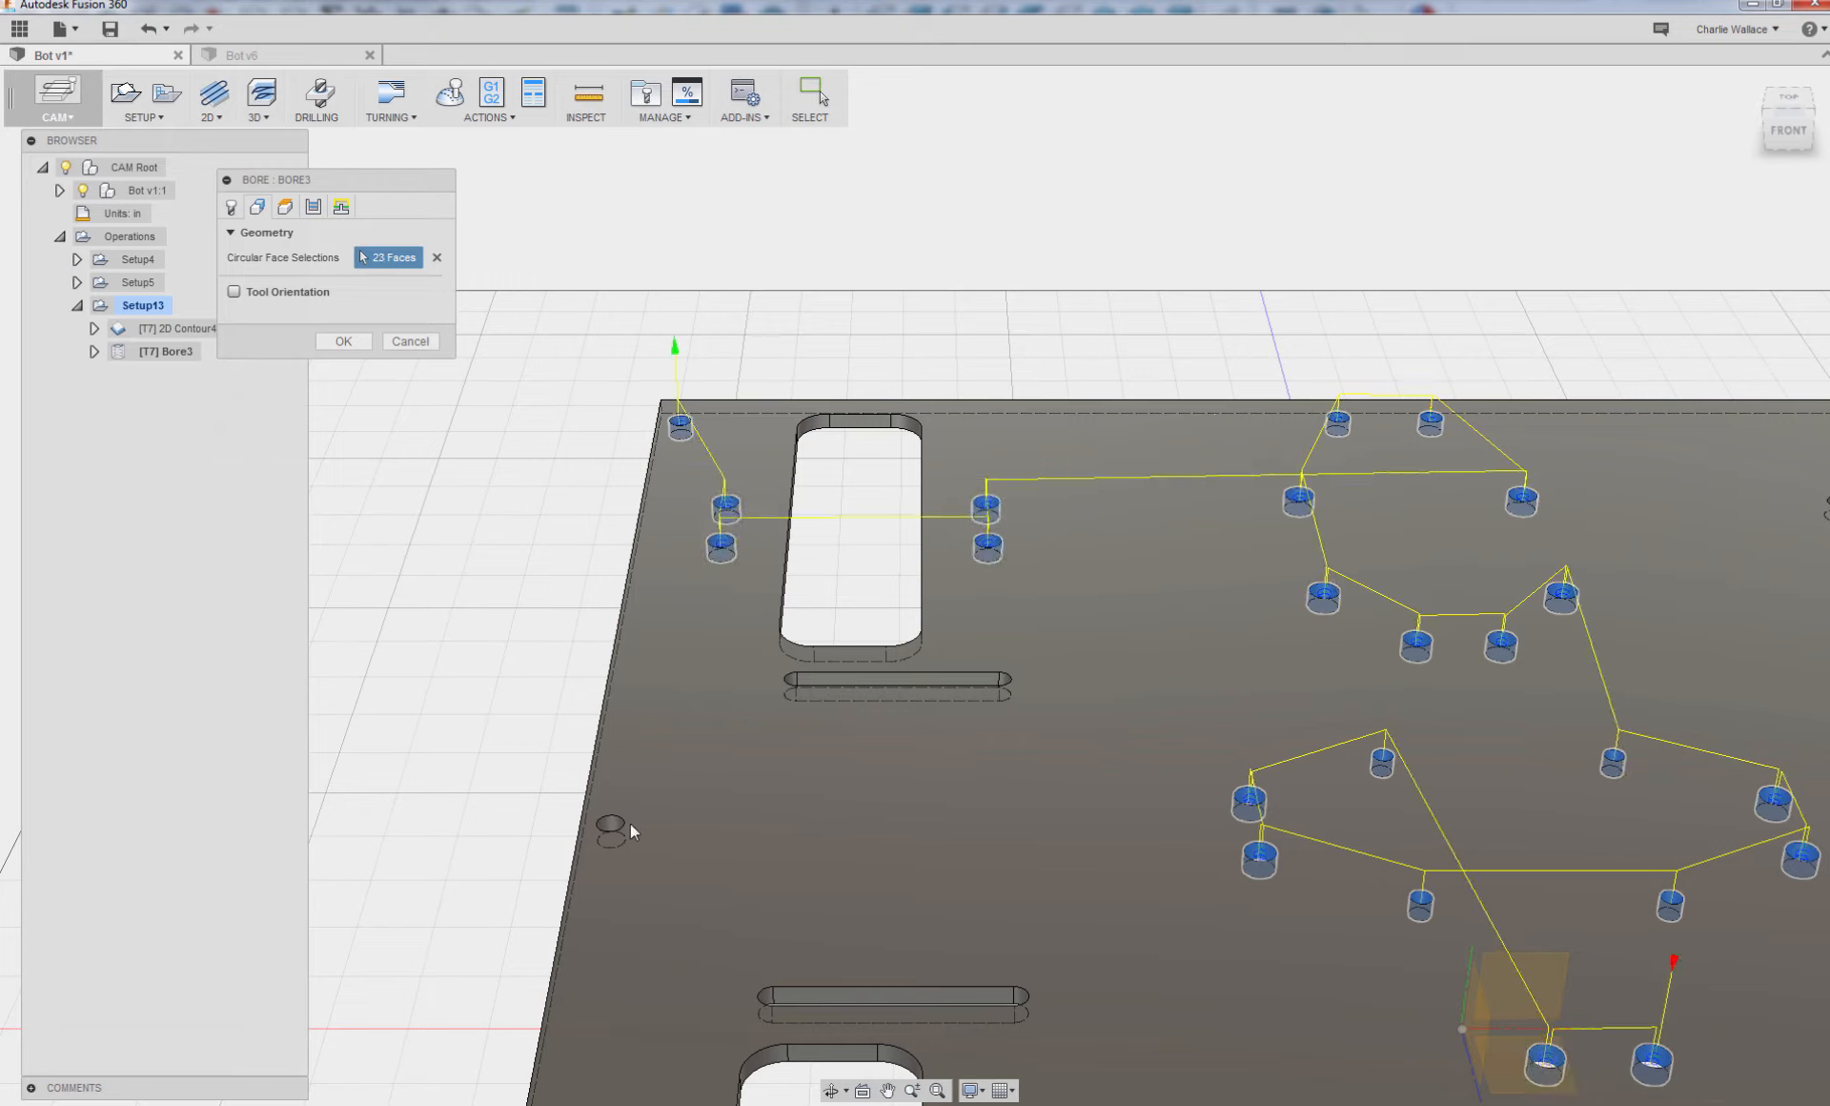
click(611, 831)
- Add the four holes around the lower-left wheel slot and the adjacent corner hole to the bore selection
scroll(1177, 872, down, 10)
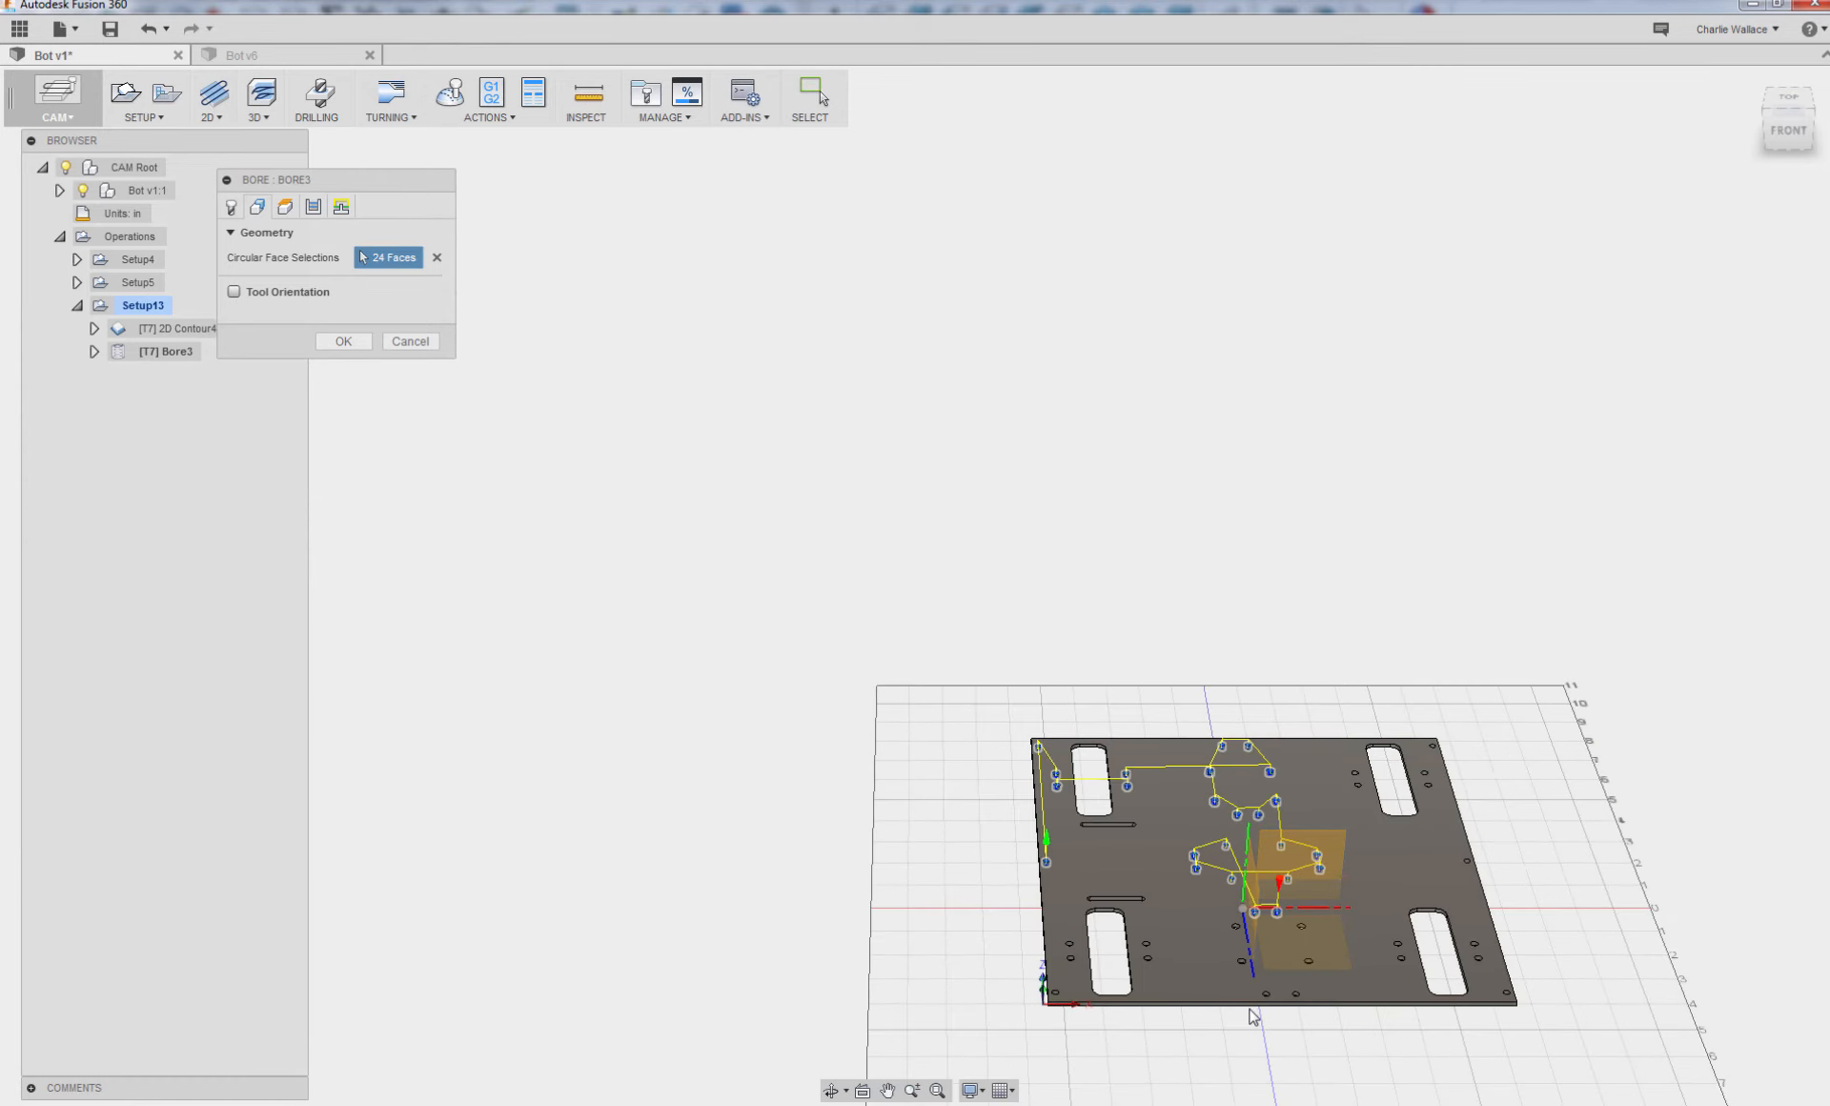
click(1041, 882)
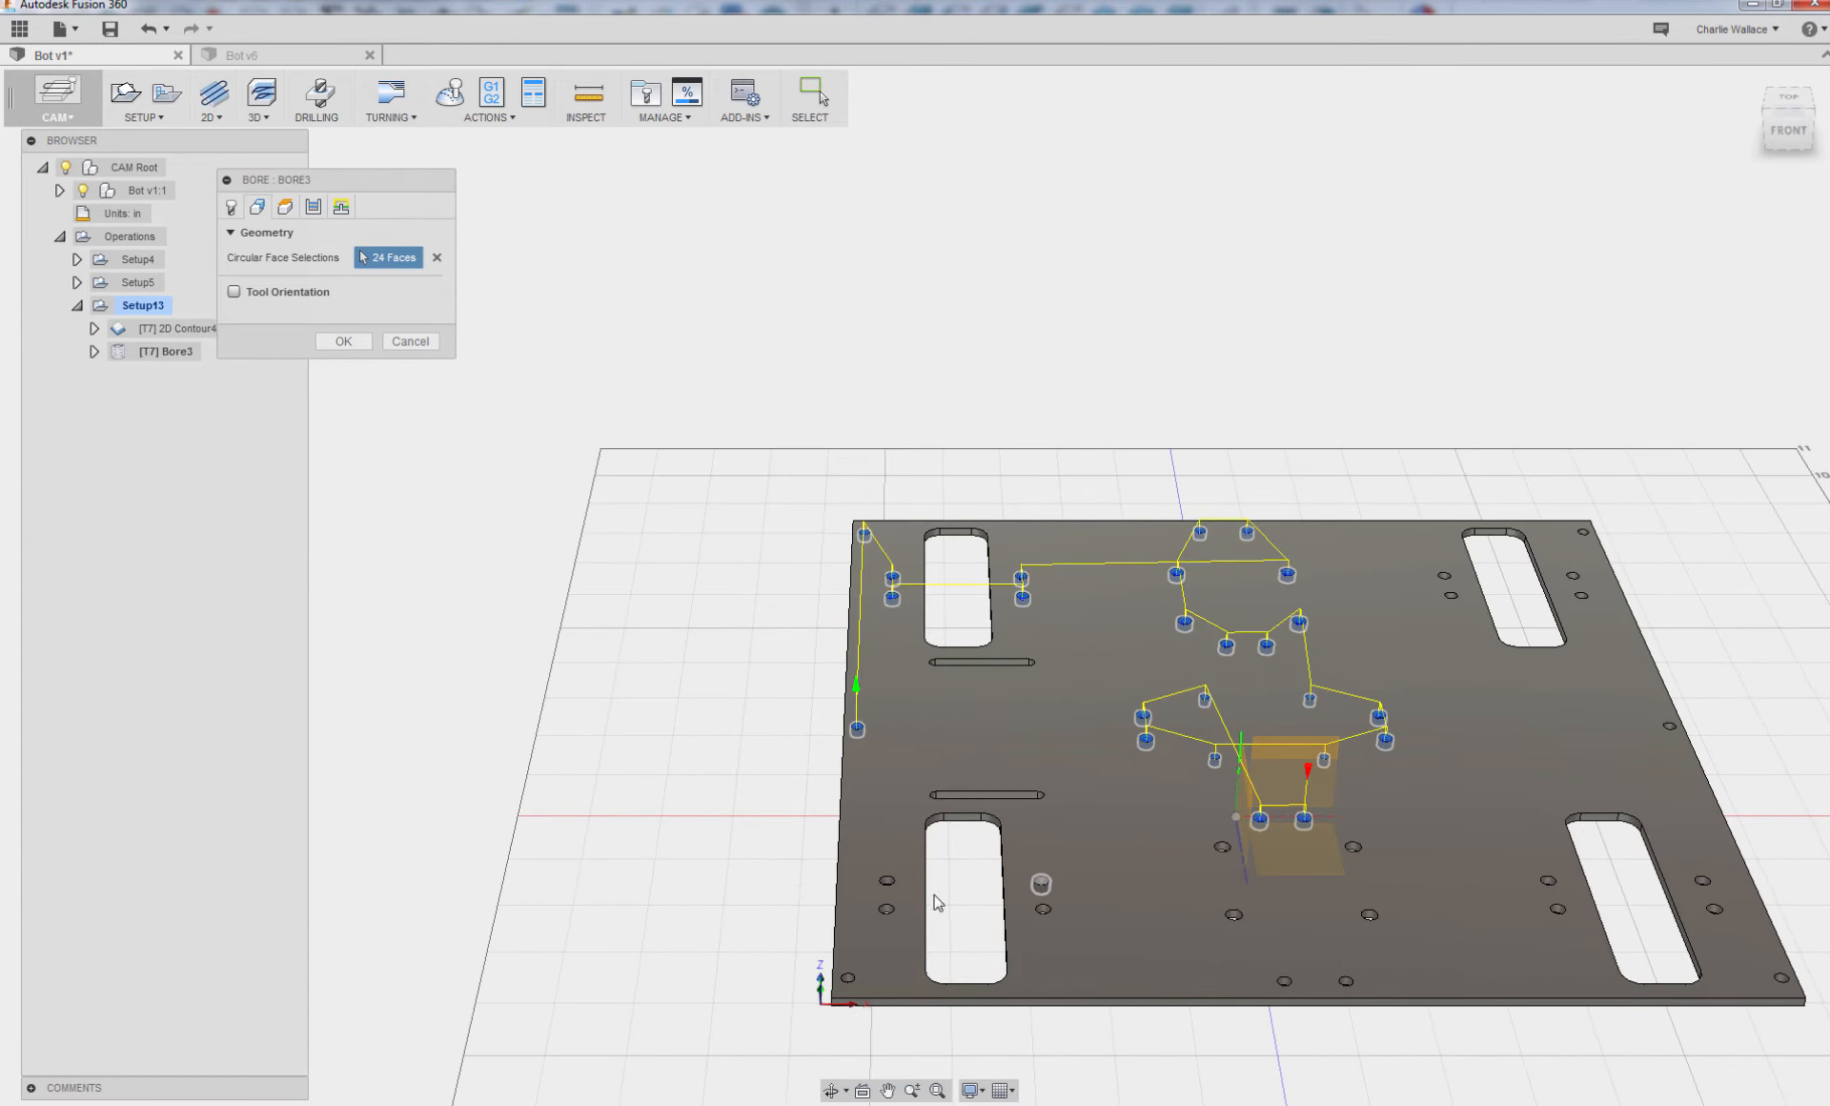
click(888, 880)
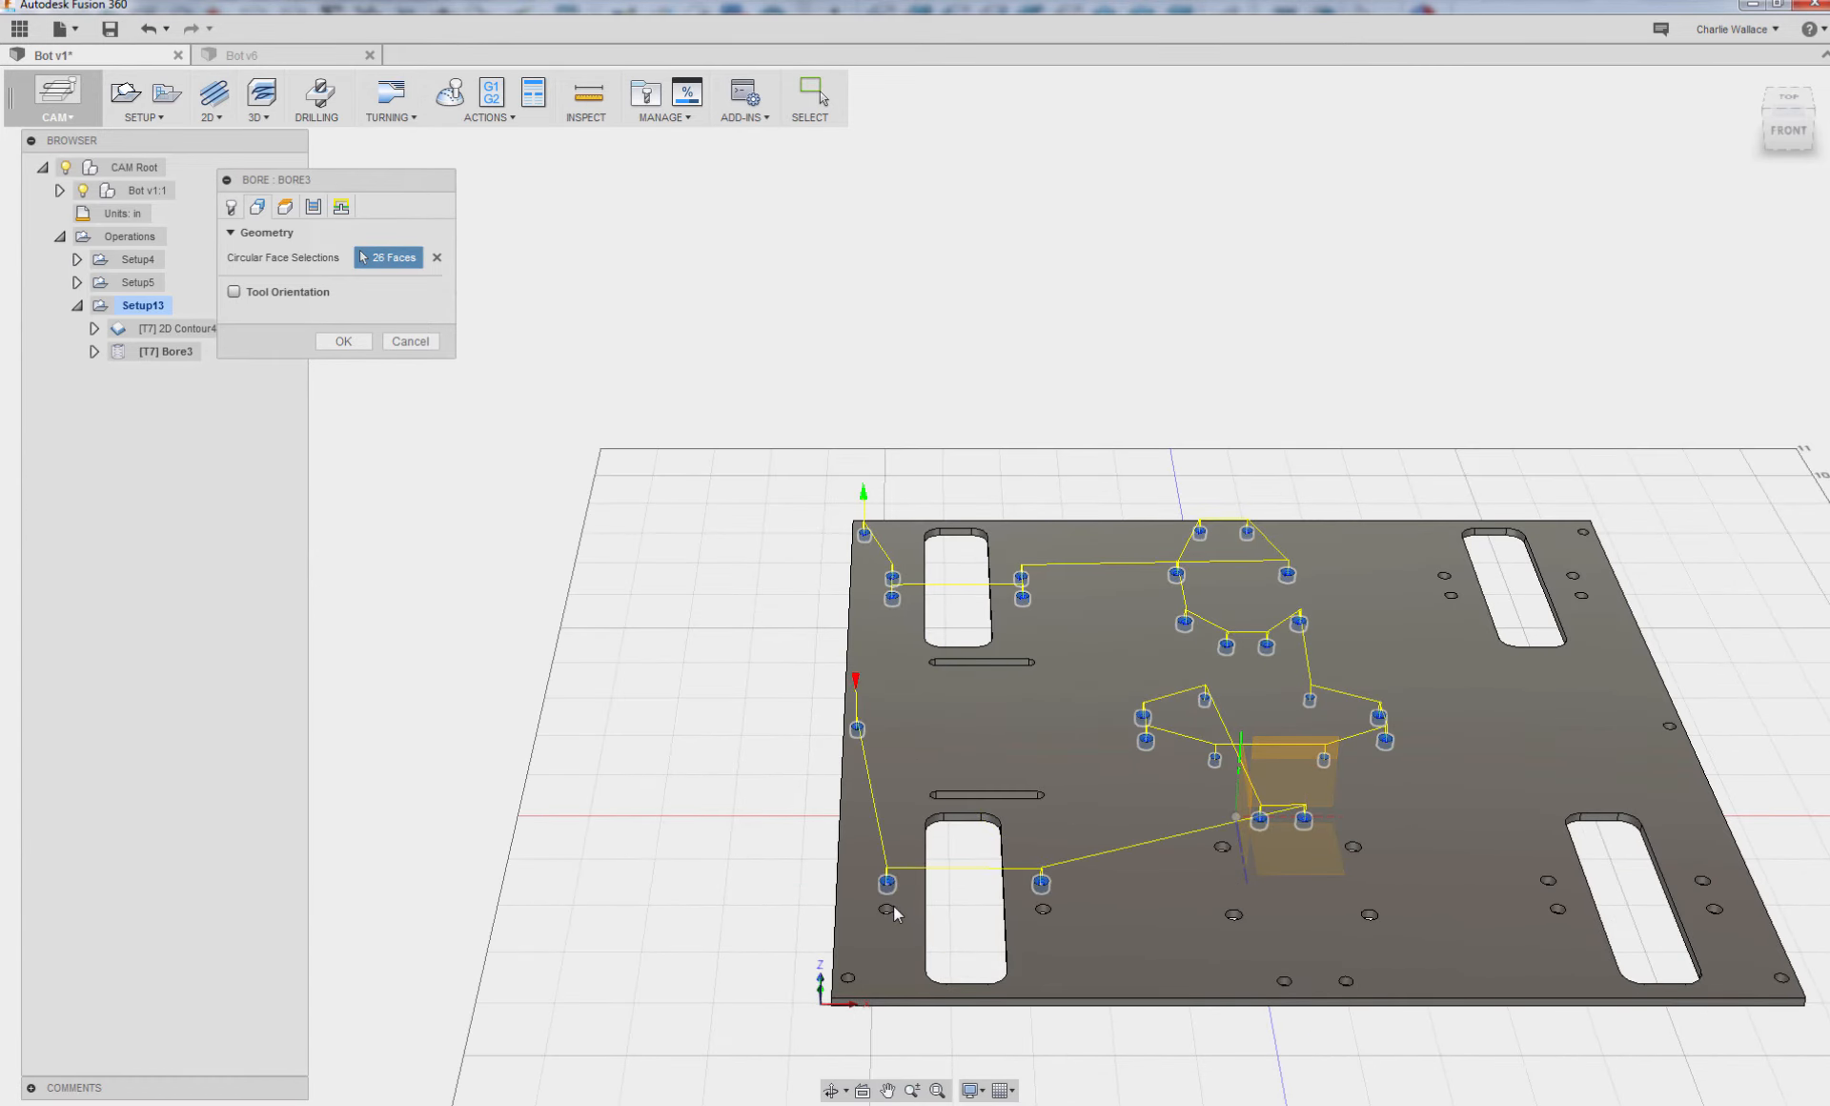
click(847, 981)
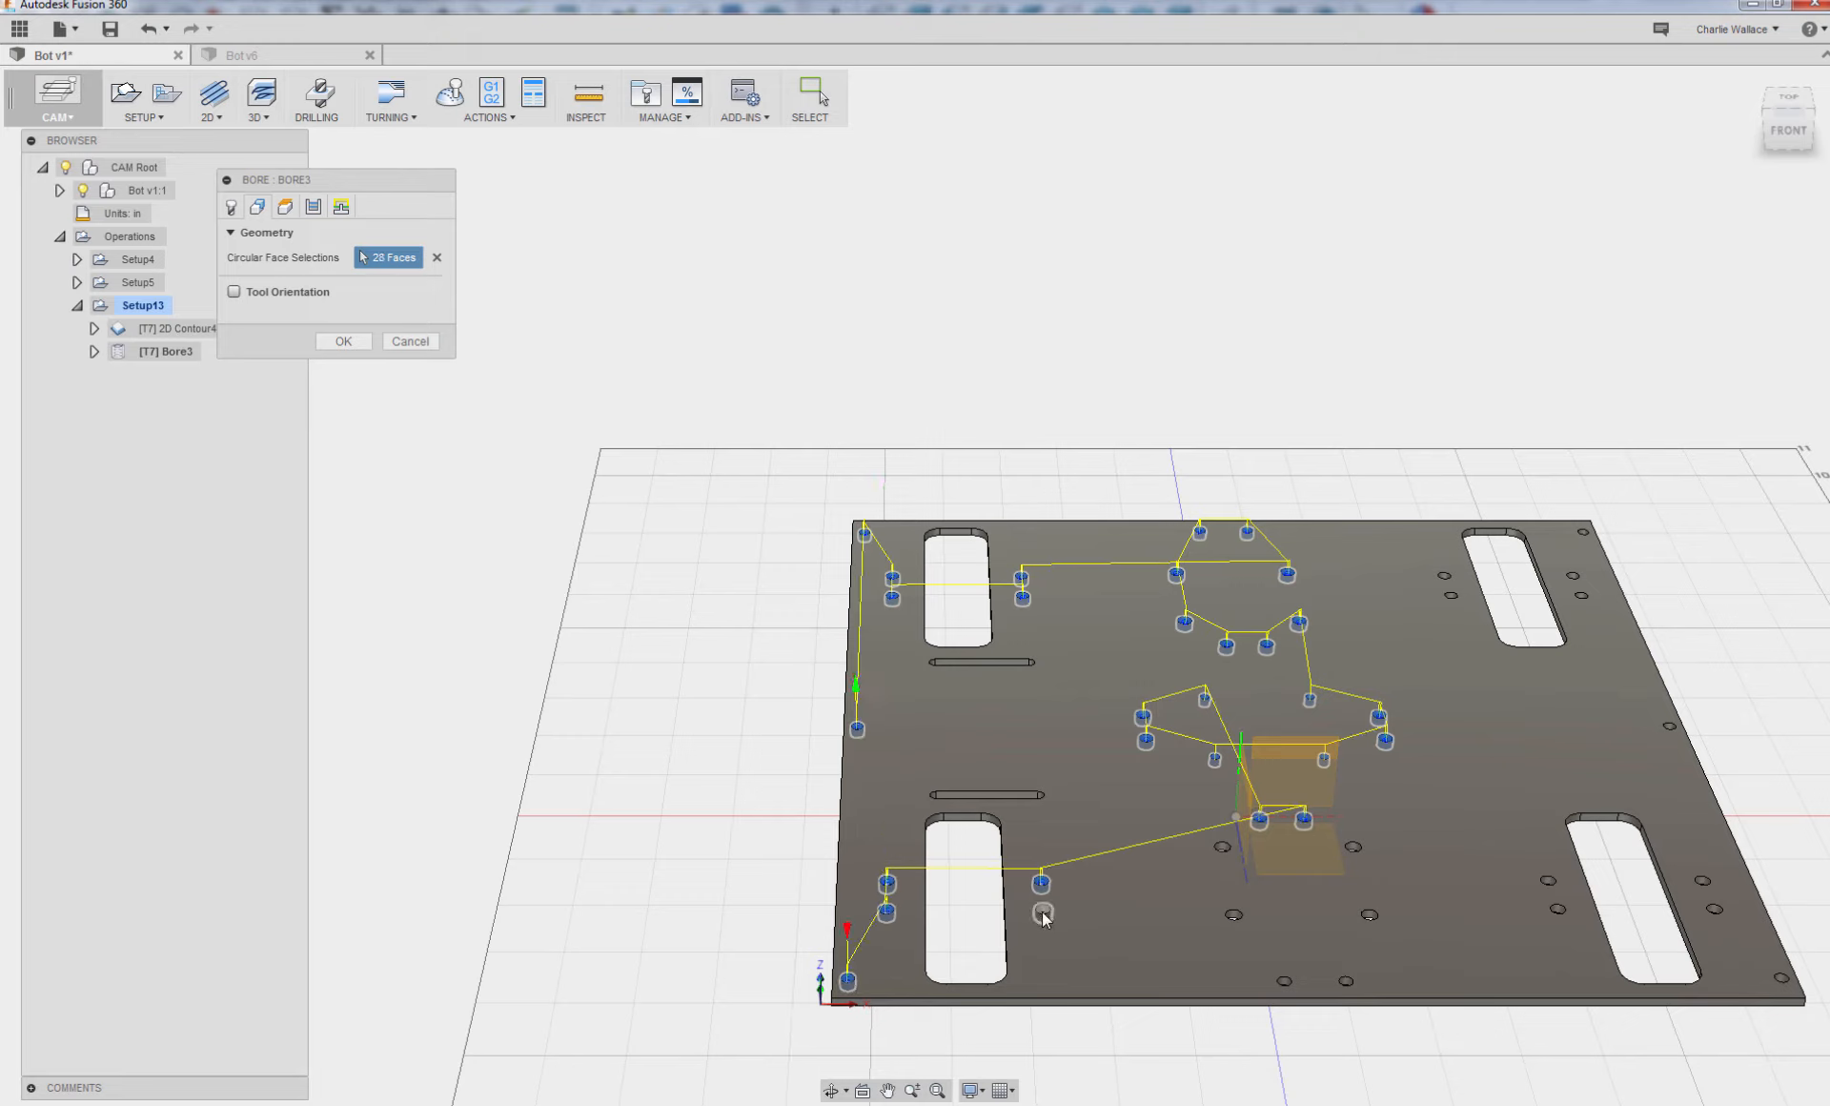
click(1043, 913)
- Add the six holes in the plate's lower middle, including the two near the front edge, to the bore selection
click(1234, 918)
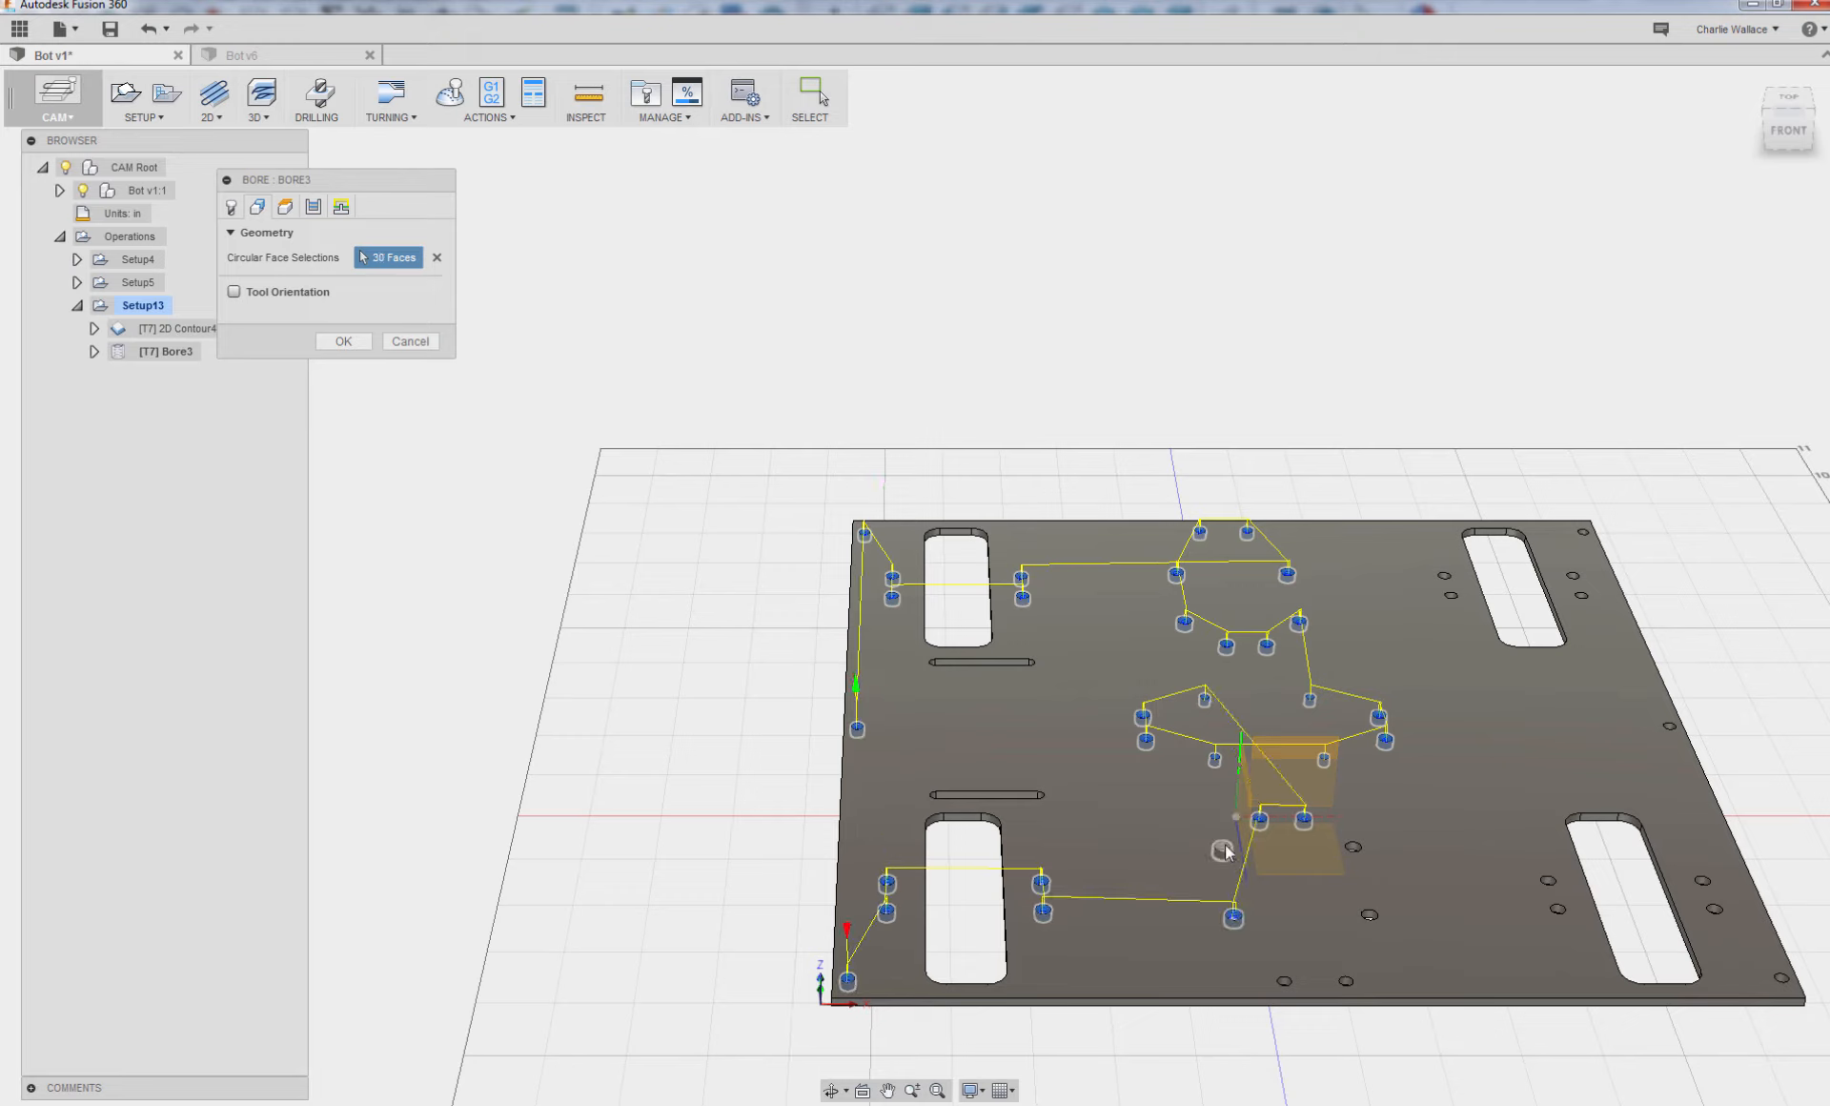
click(1223, 848)
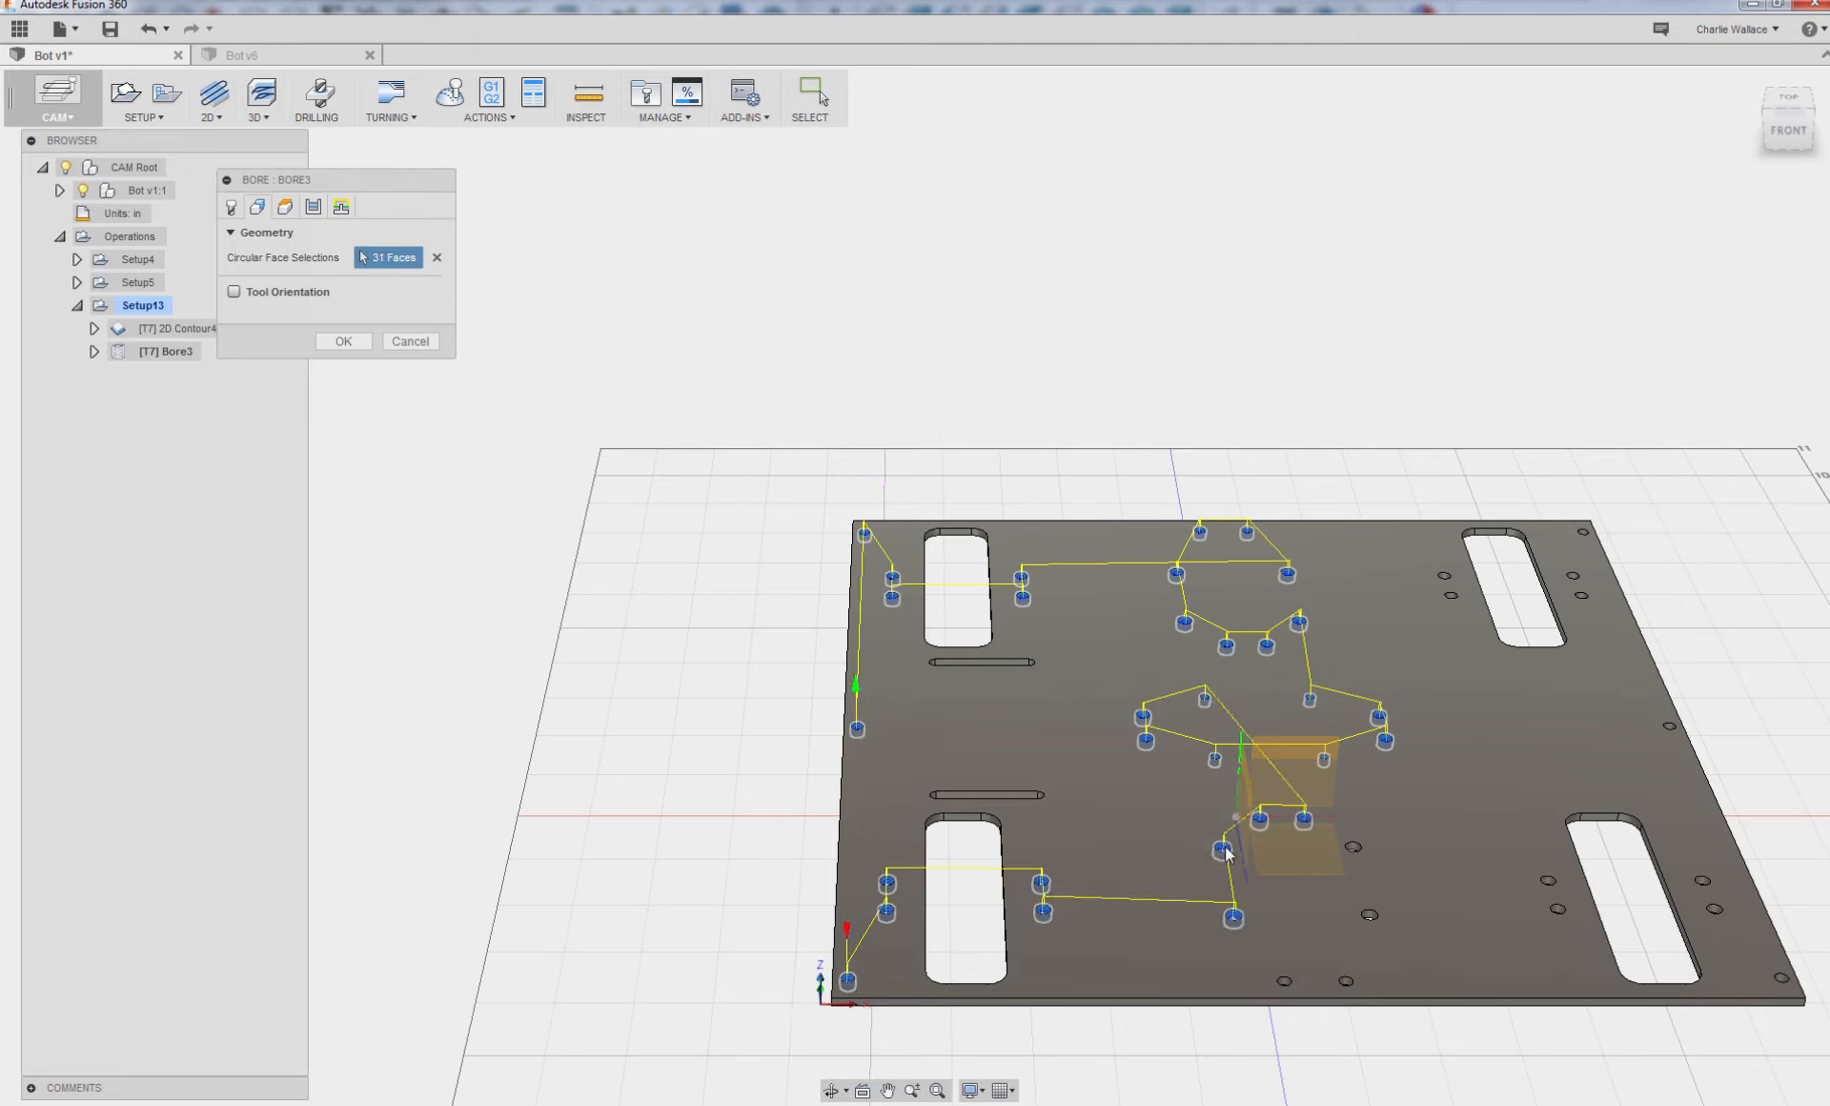
click(1369, 916)
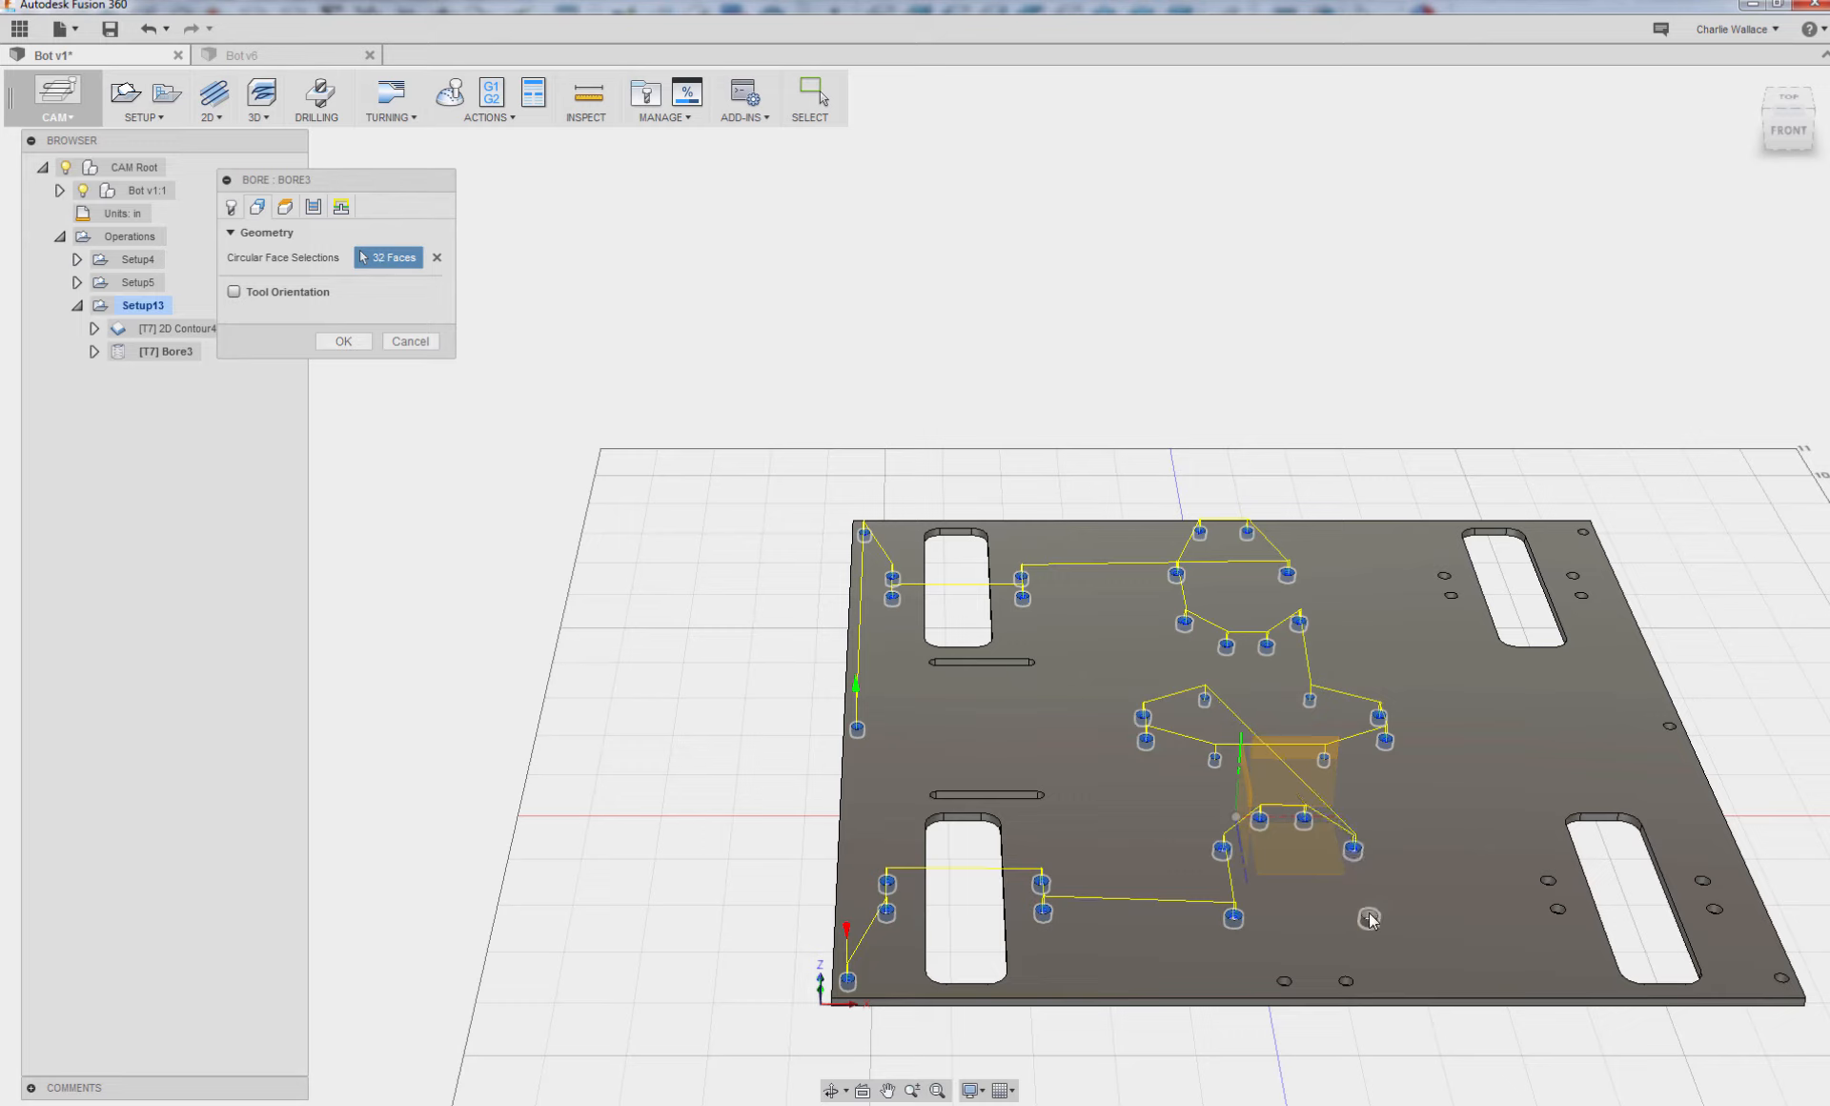
click(1285, 984)
- Add the four holes around the lower-right wheel slot and the adjacent corner hole to the bore selection
click(1557, 912)
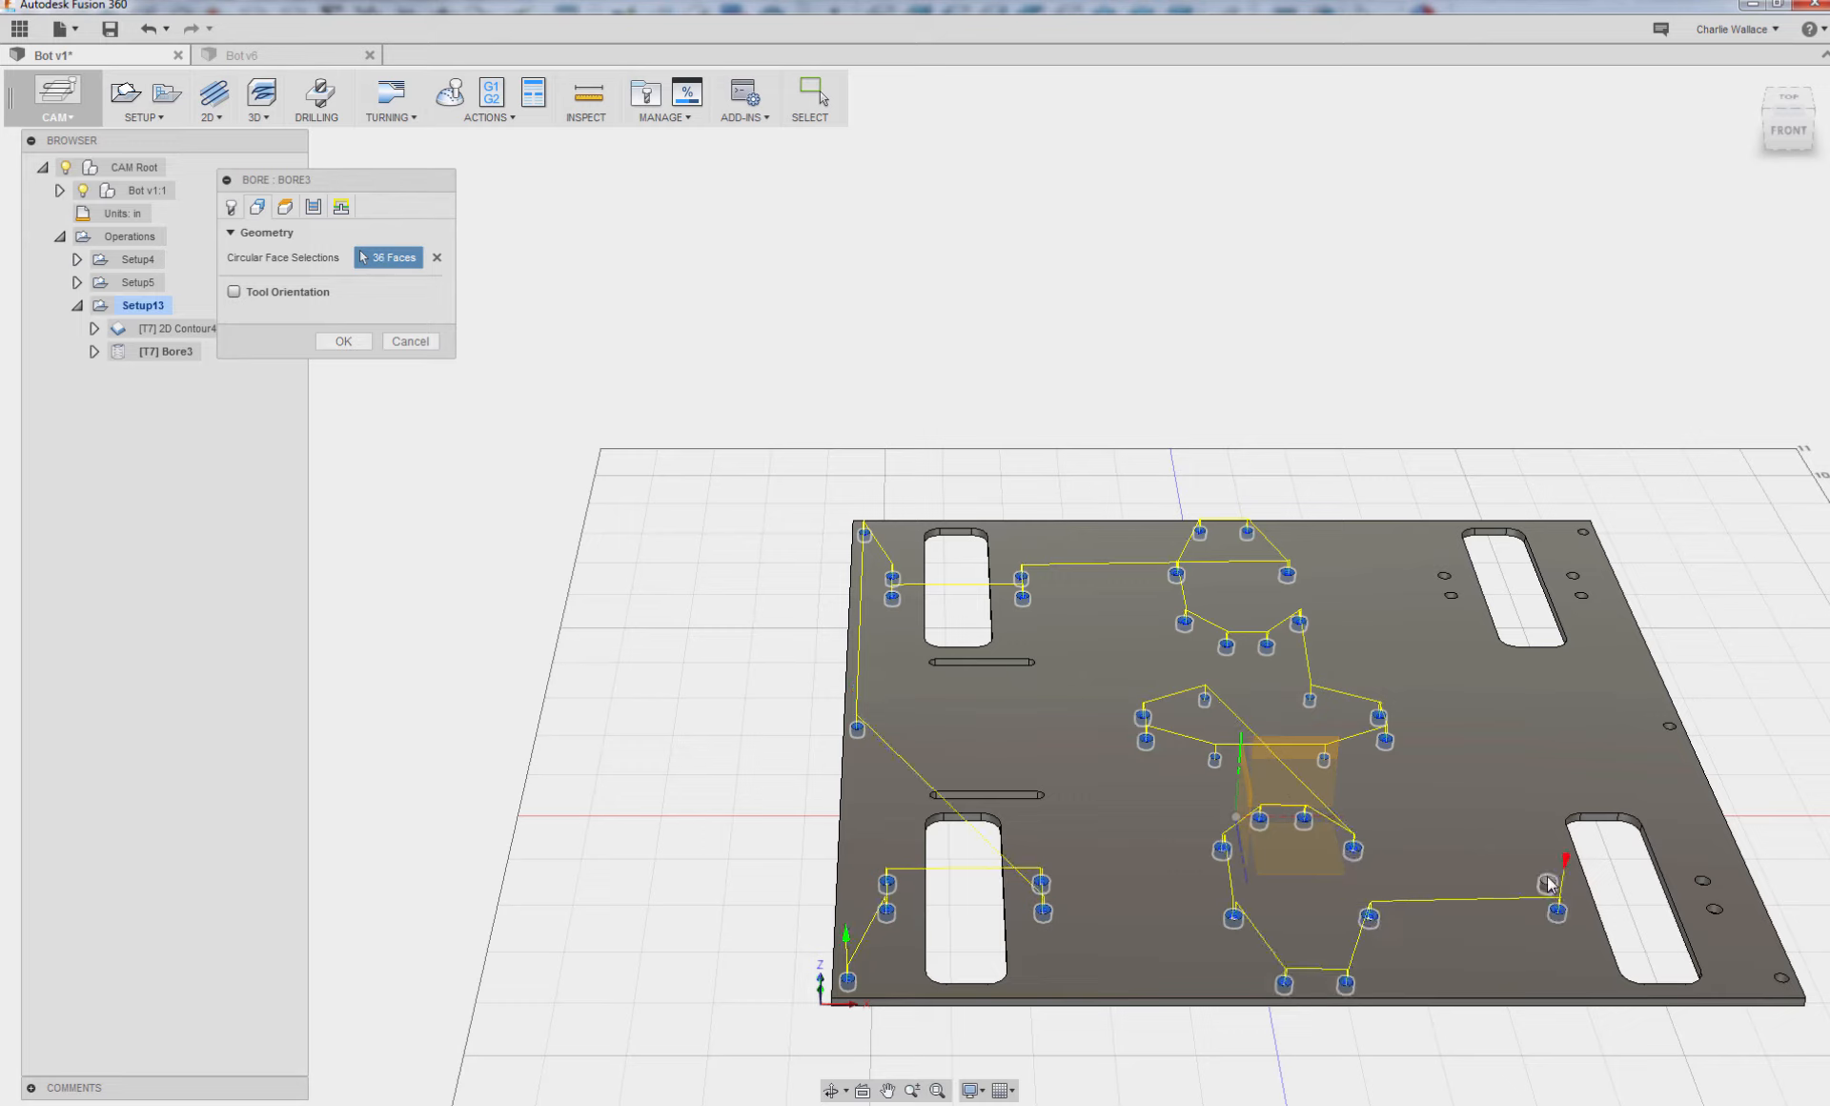
click(1706, 887)
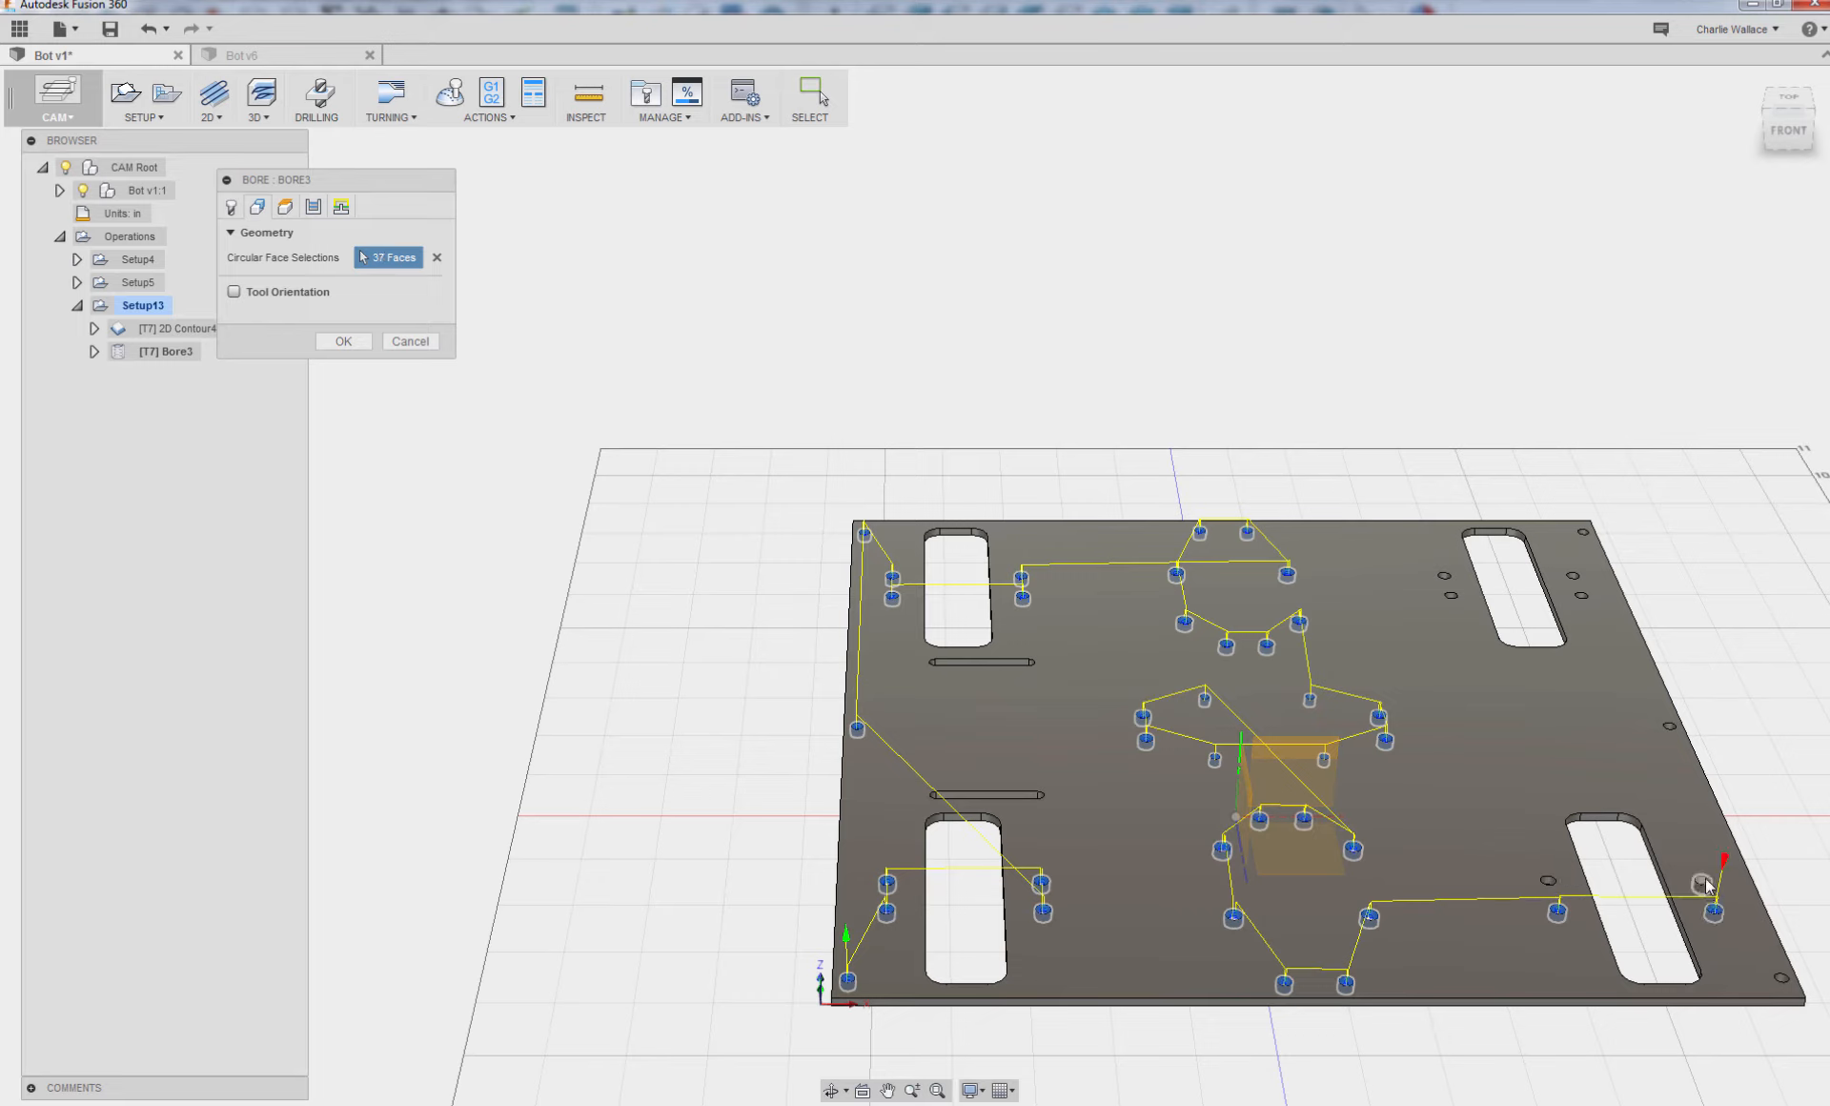
click(1780, 982)
click(1547, 884)
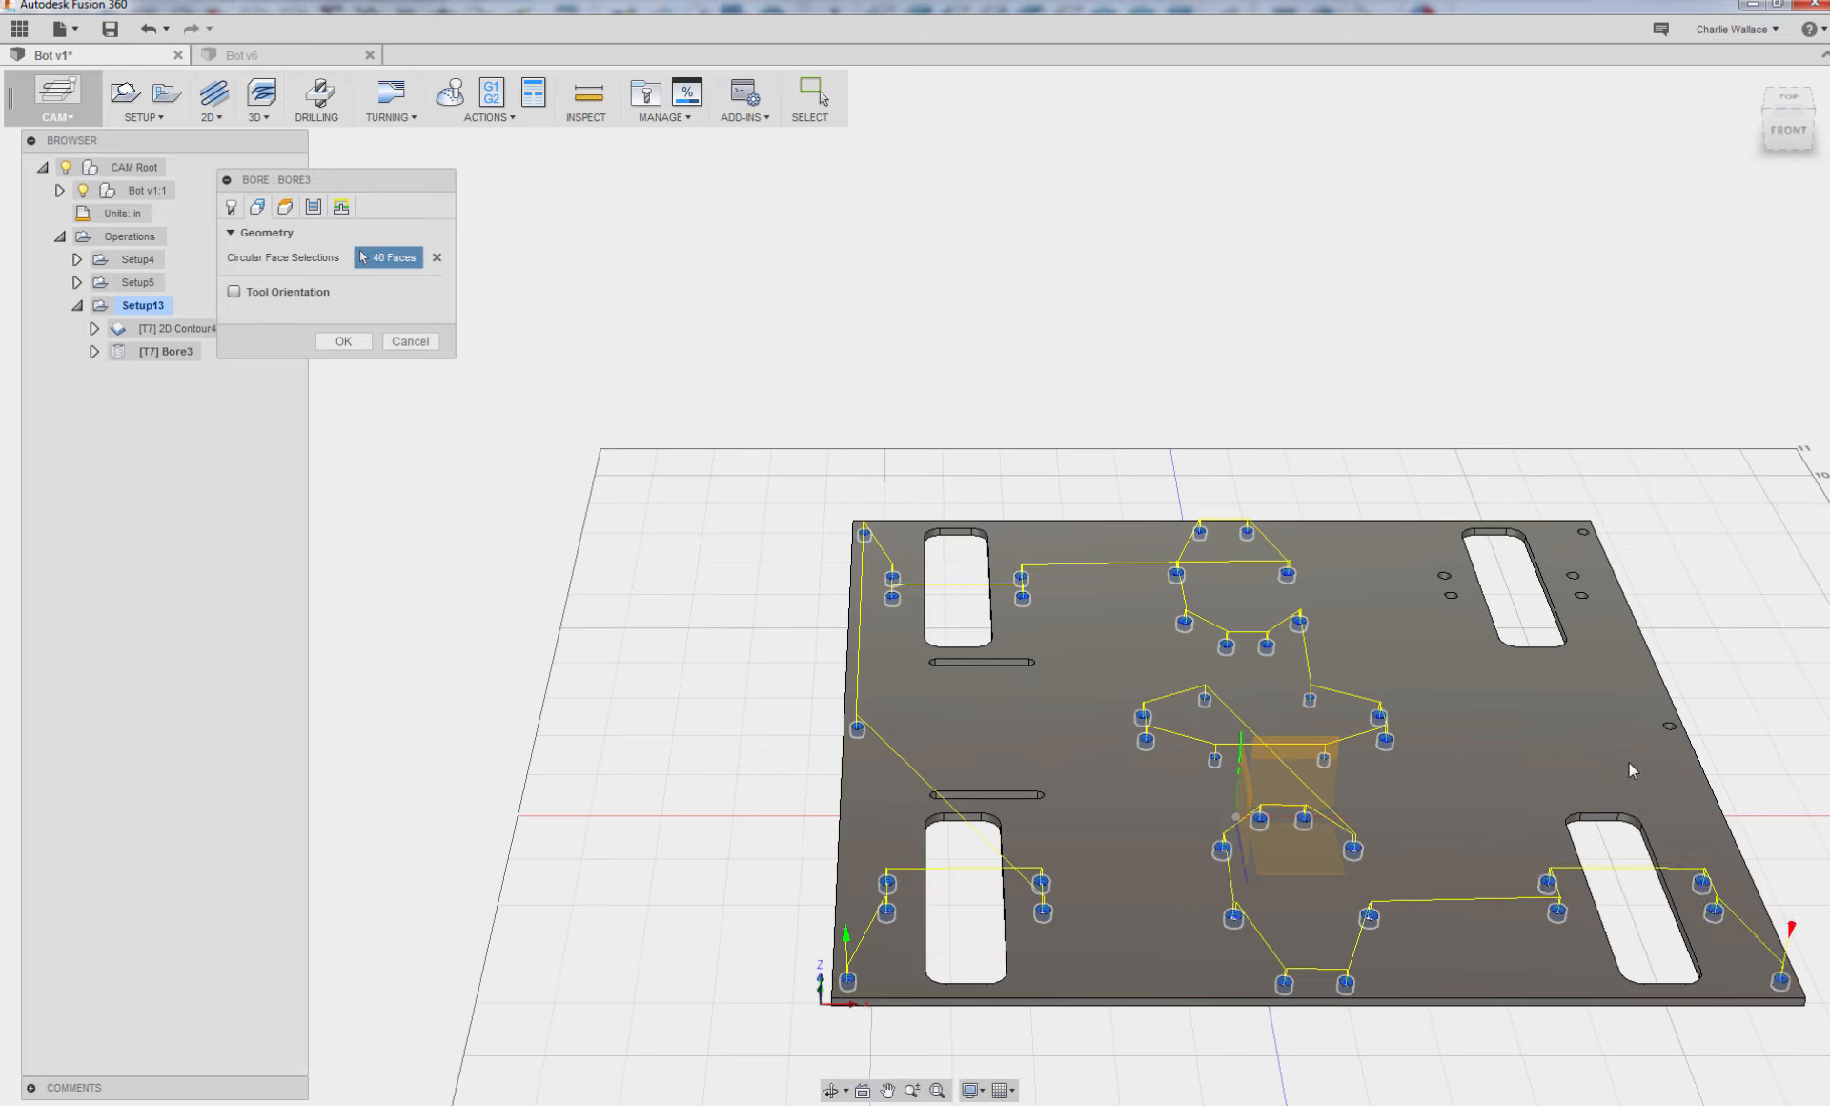
- Add the right-edge hole, the four holes around the upper-right wheel slot and the adjacent corner hole to the bore selection
click(1671, 726)
click(1583, 599)
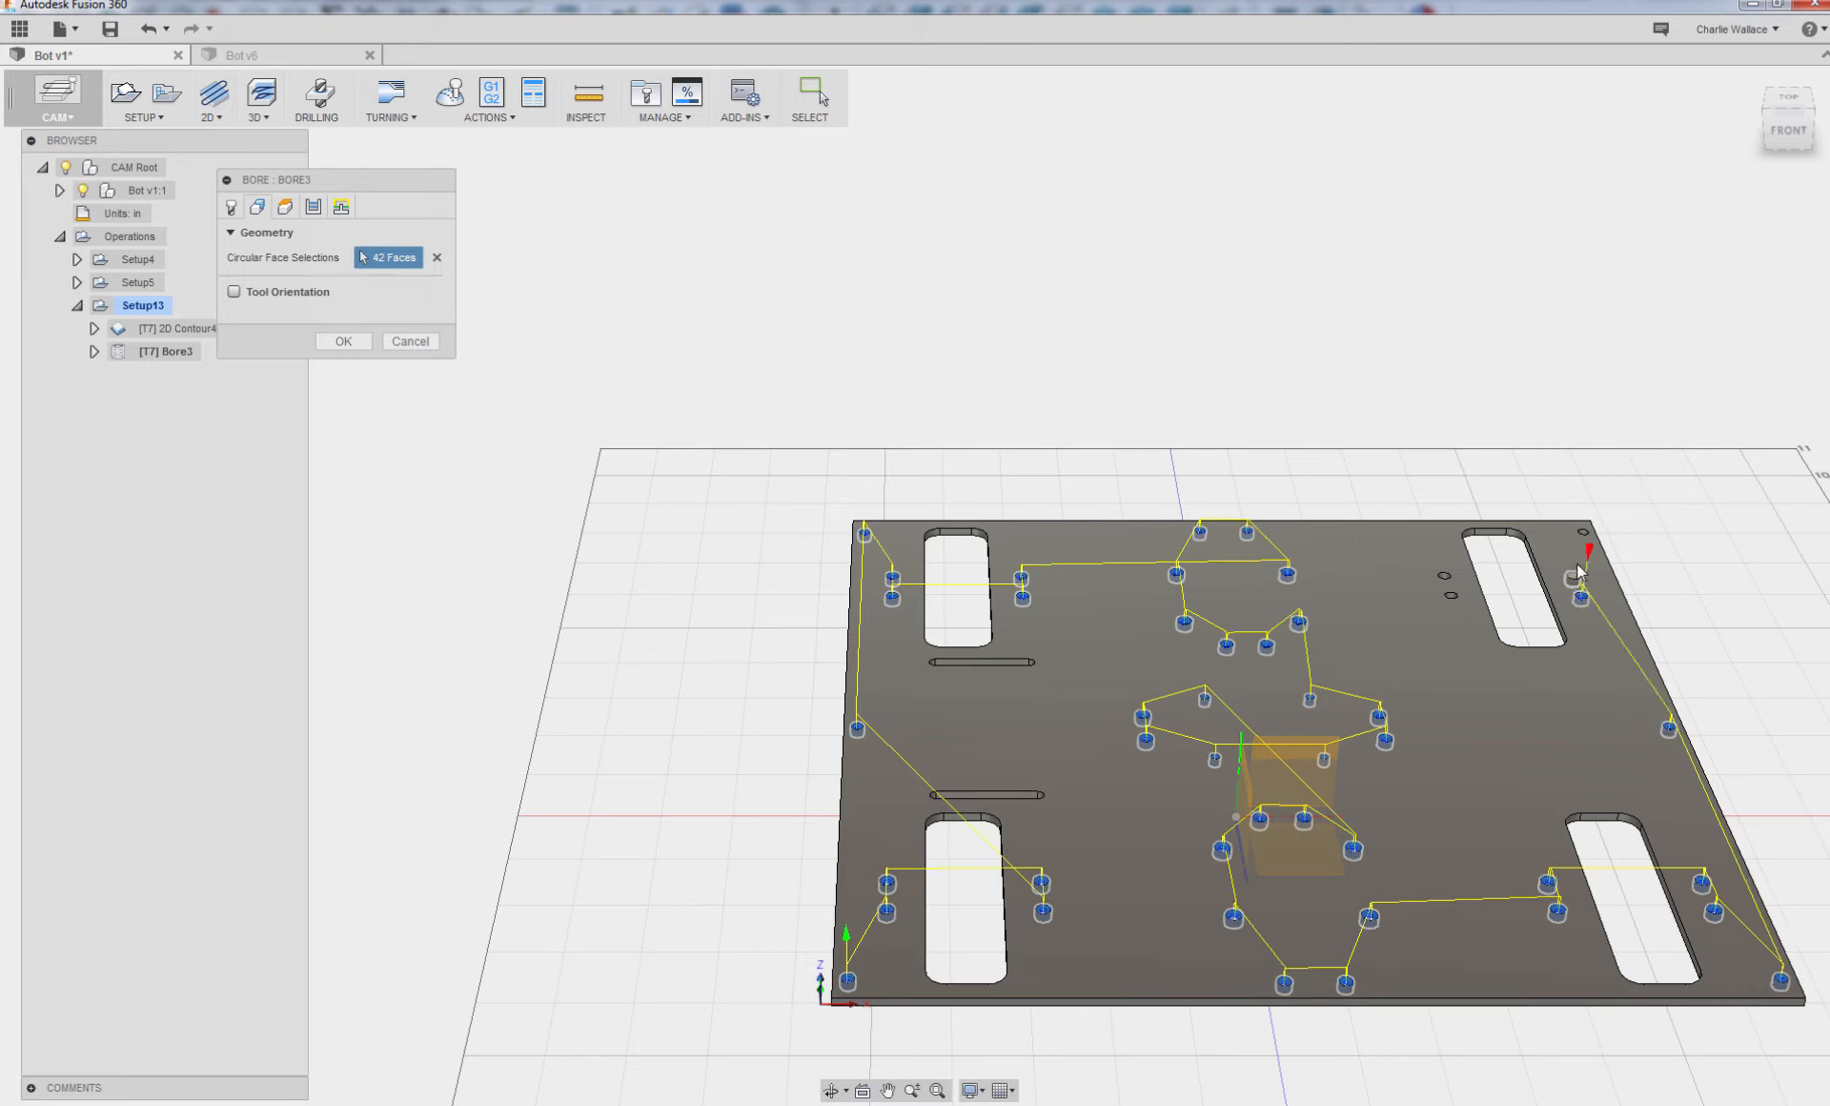
click(1582, 536)
click(1447, 578)
click(1449, 599)
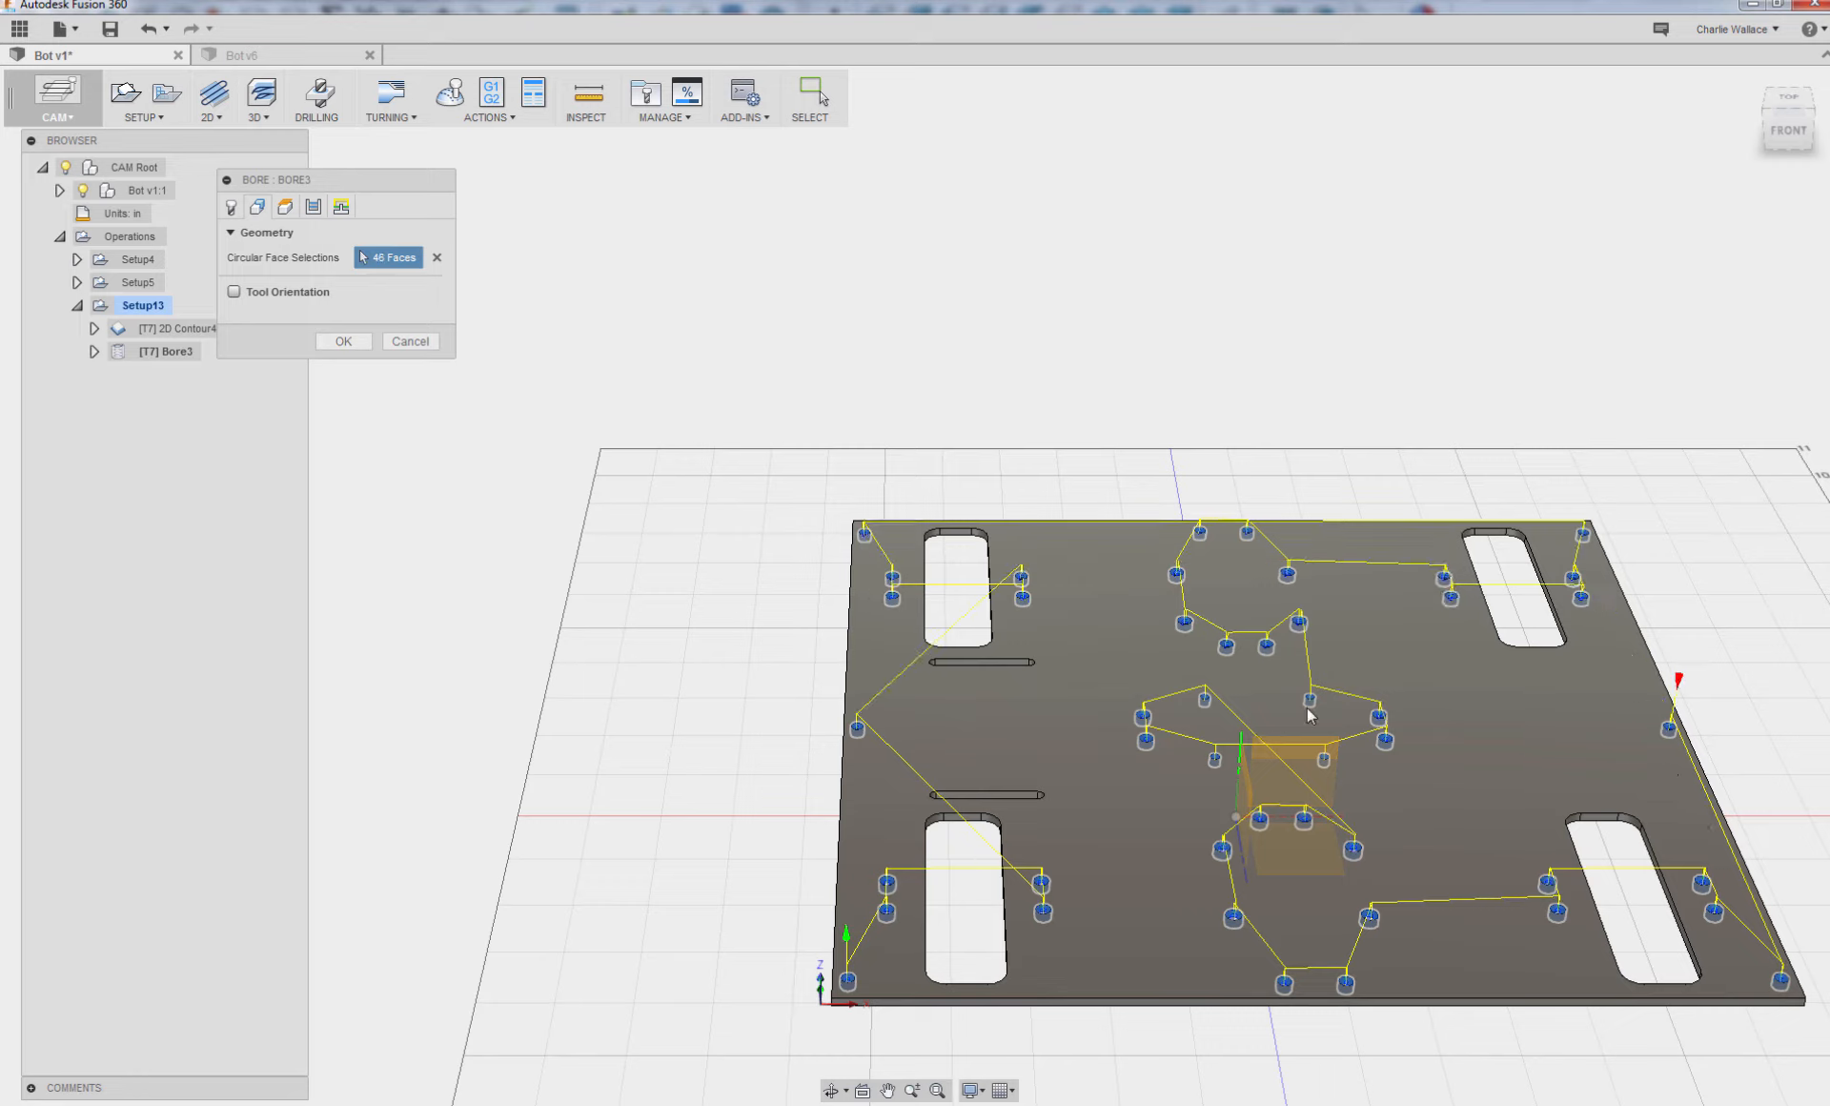
- Check the bore operation's clearance, retract, top and bottom heights against the plate, including the reference options for the bottom height
click(286, 208)
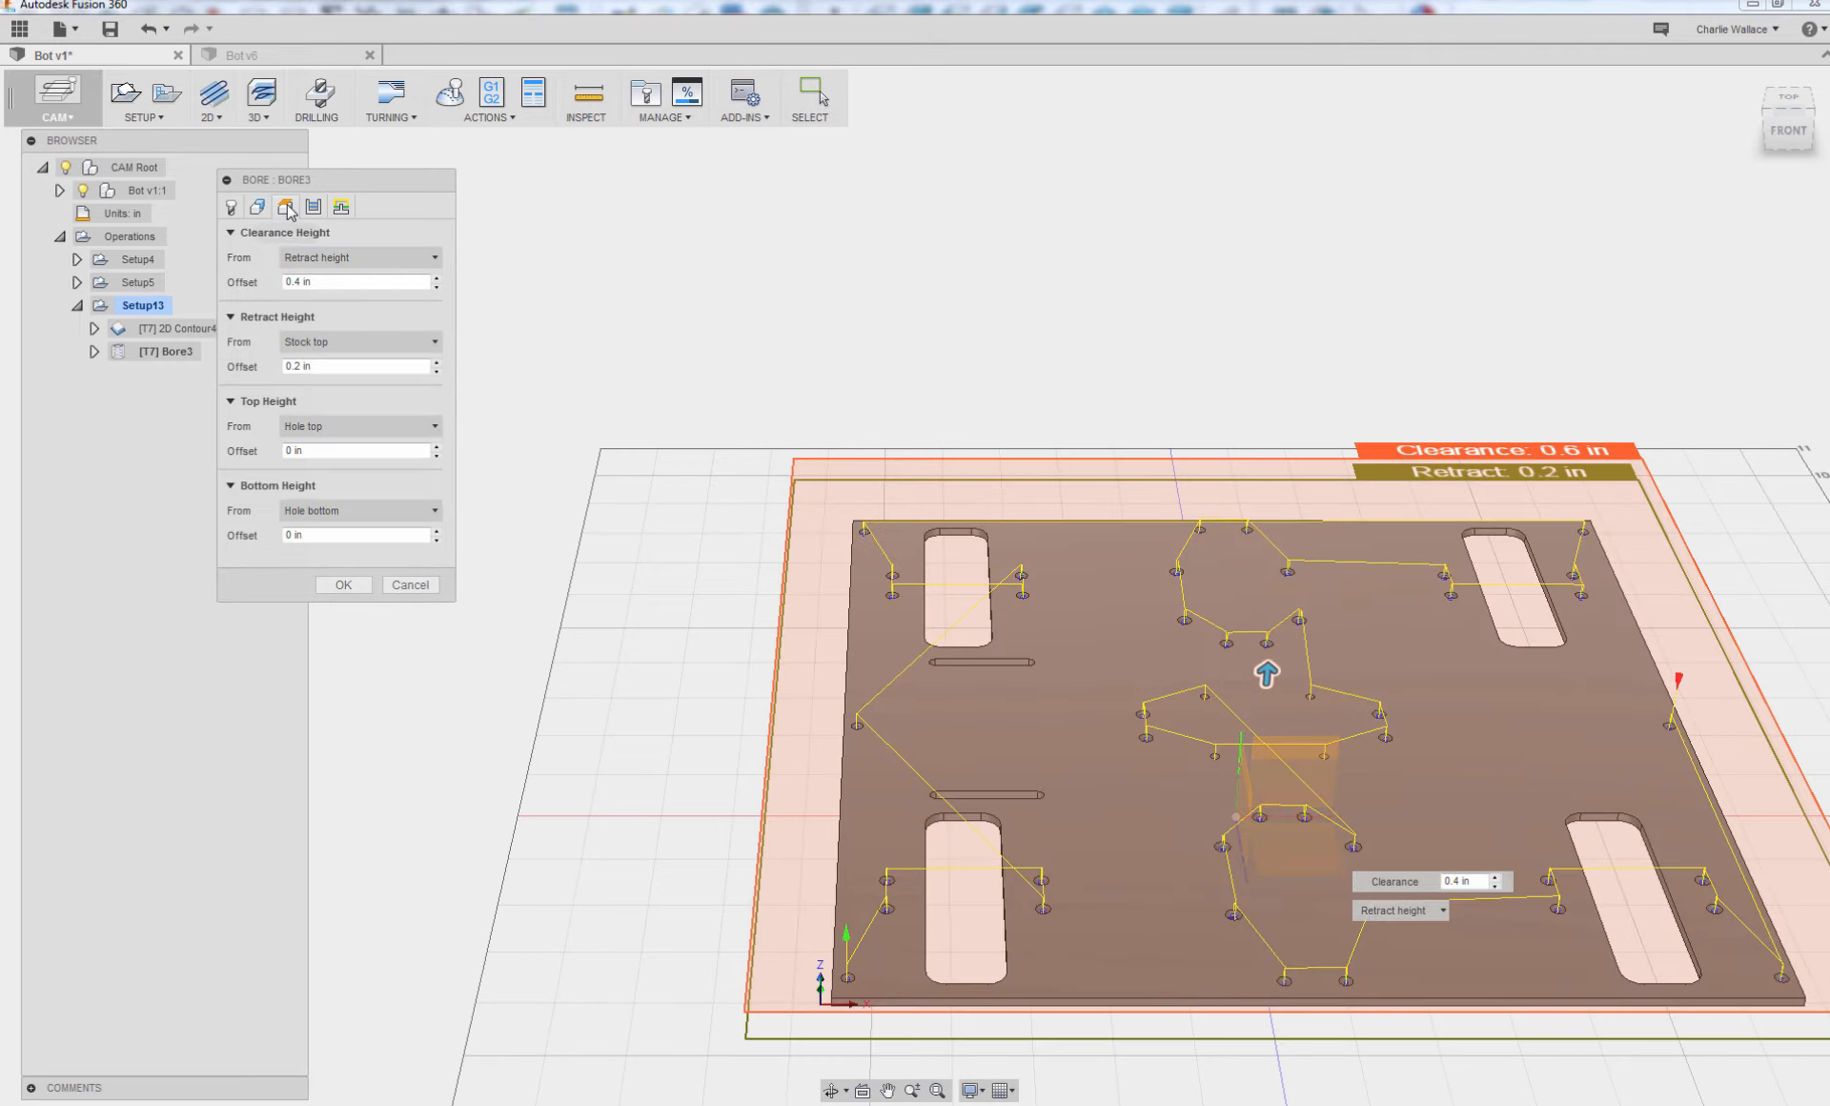
shift+middle_drag(656, 772, 662, 710)
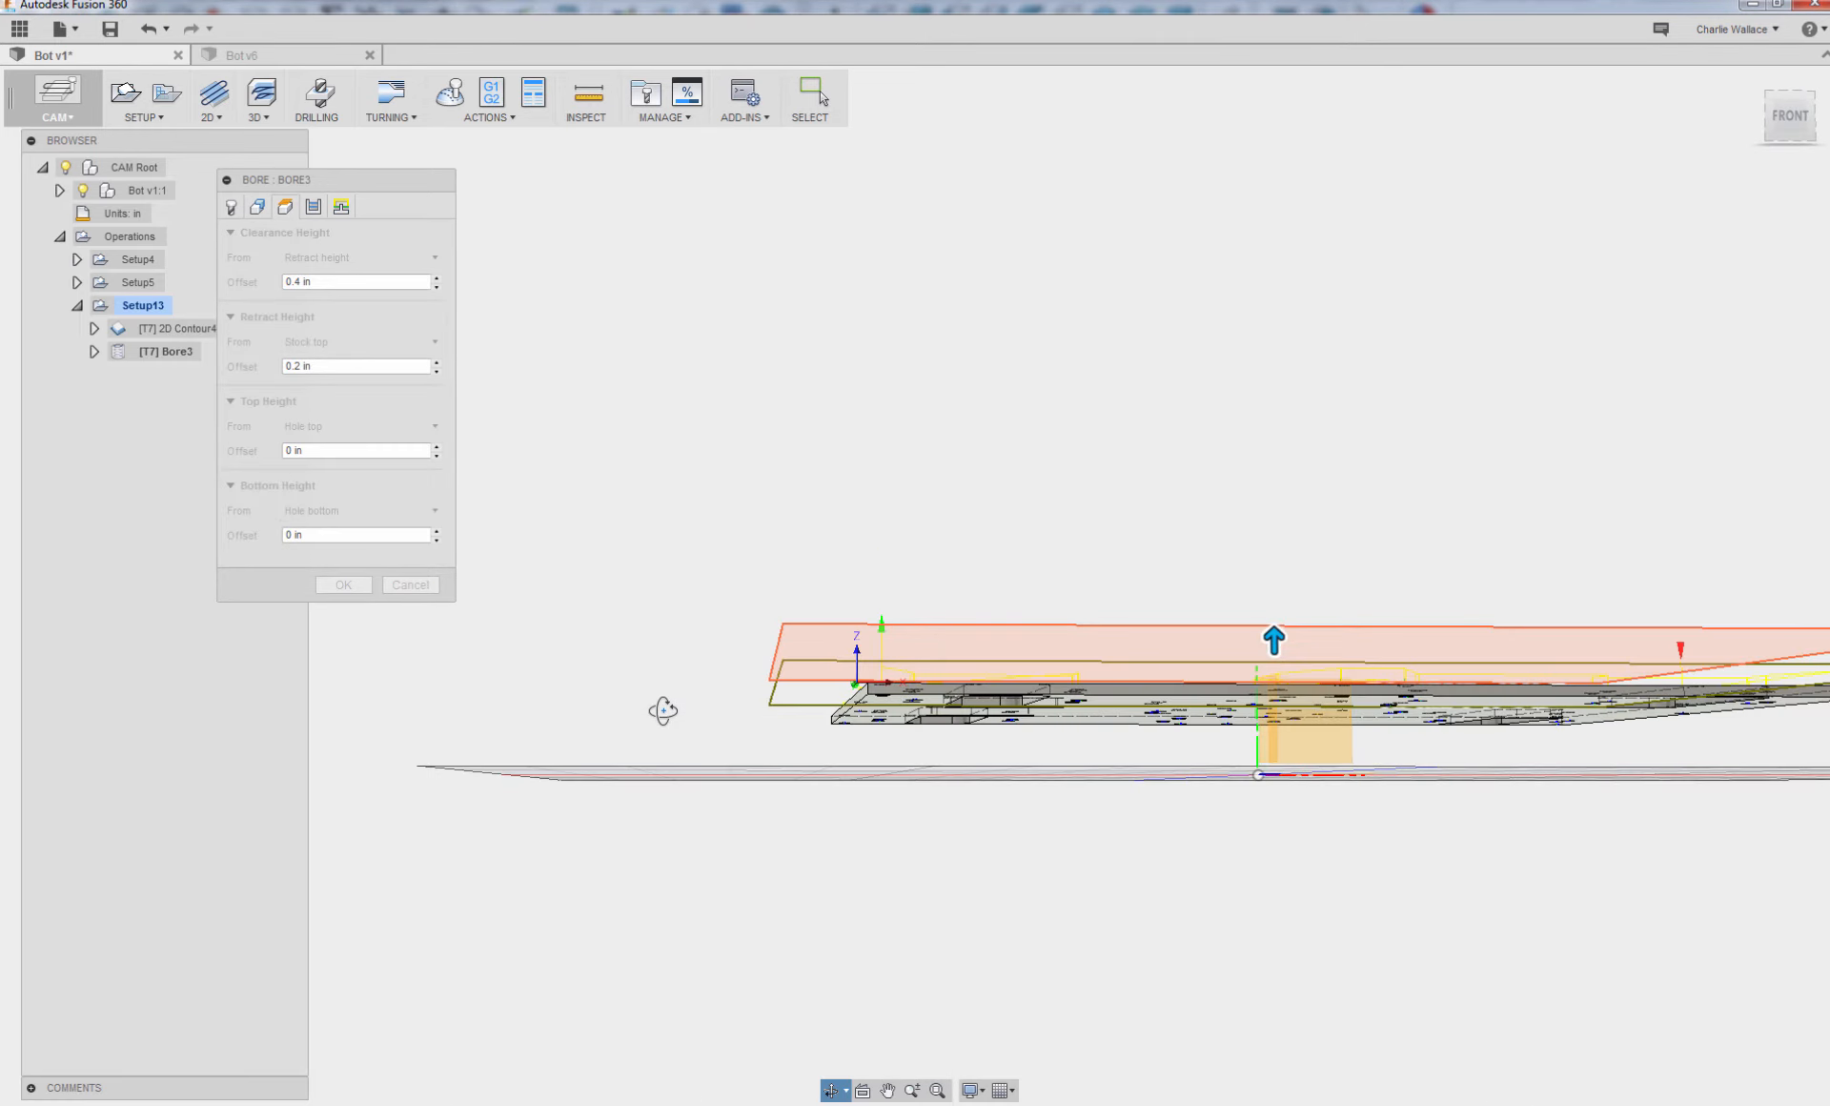
click(363, 515)
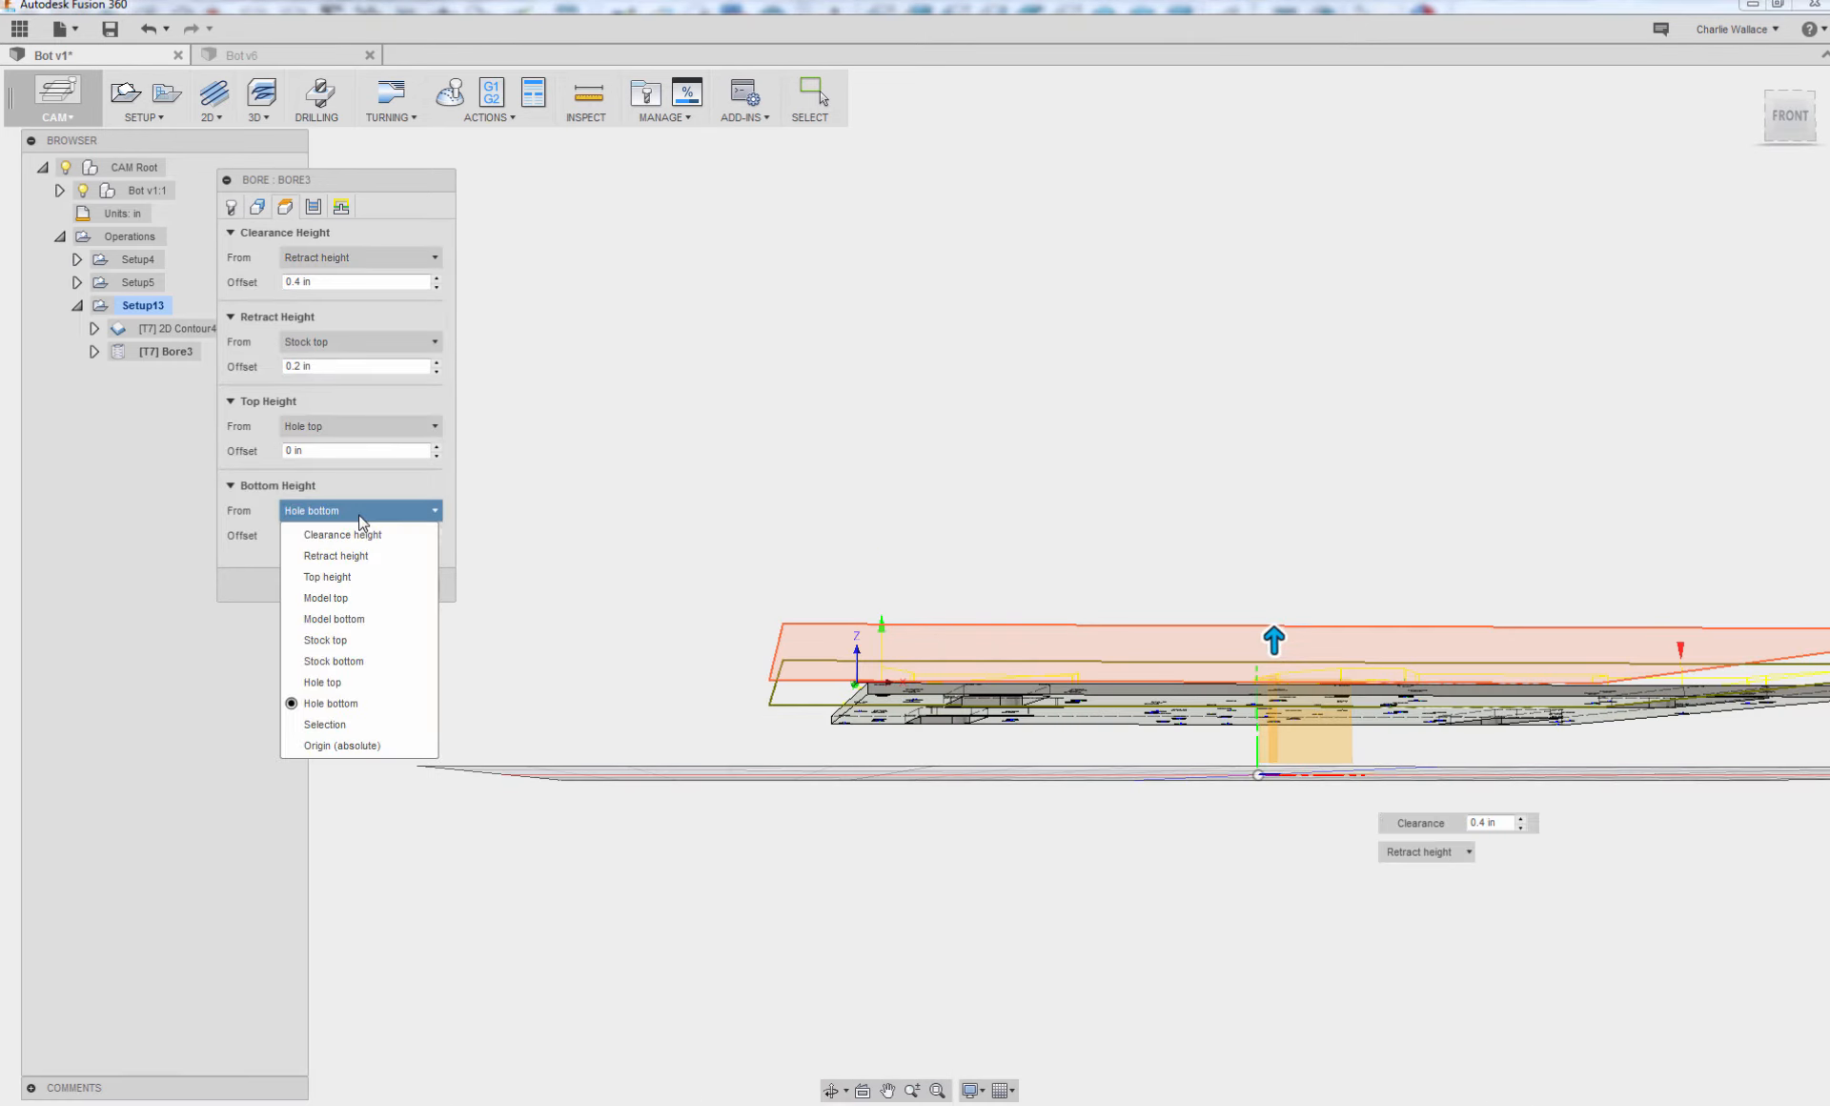
click(360, 515)
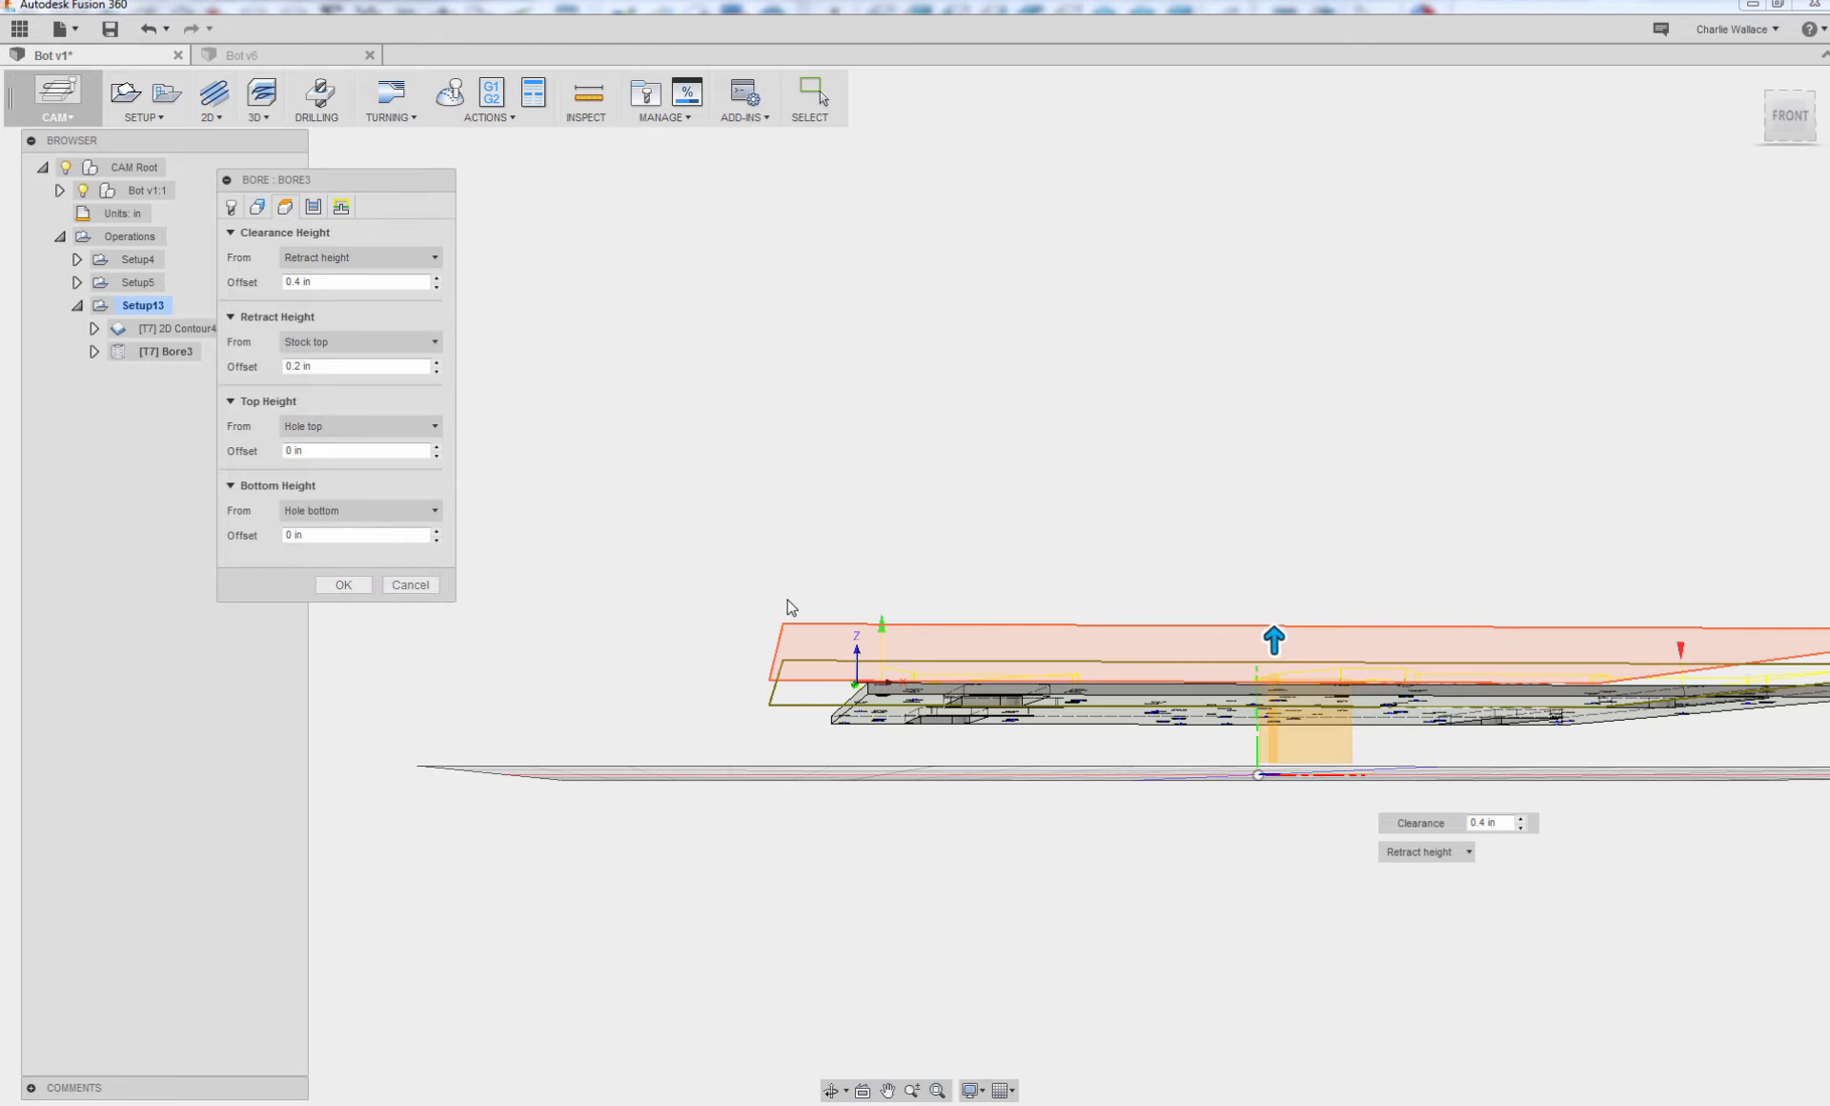
shift+middle_drag(951, 532, 937, 530)
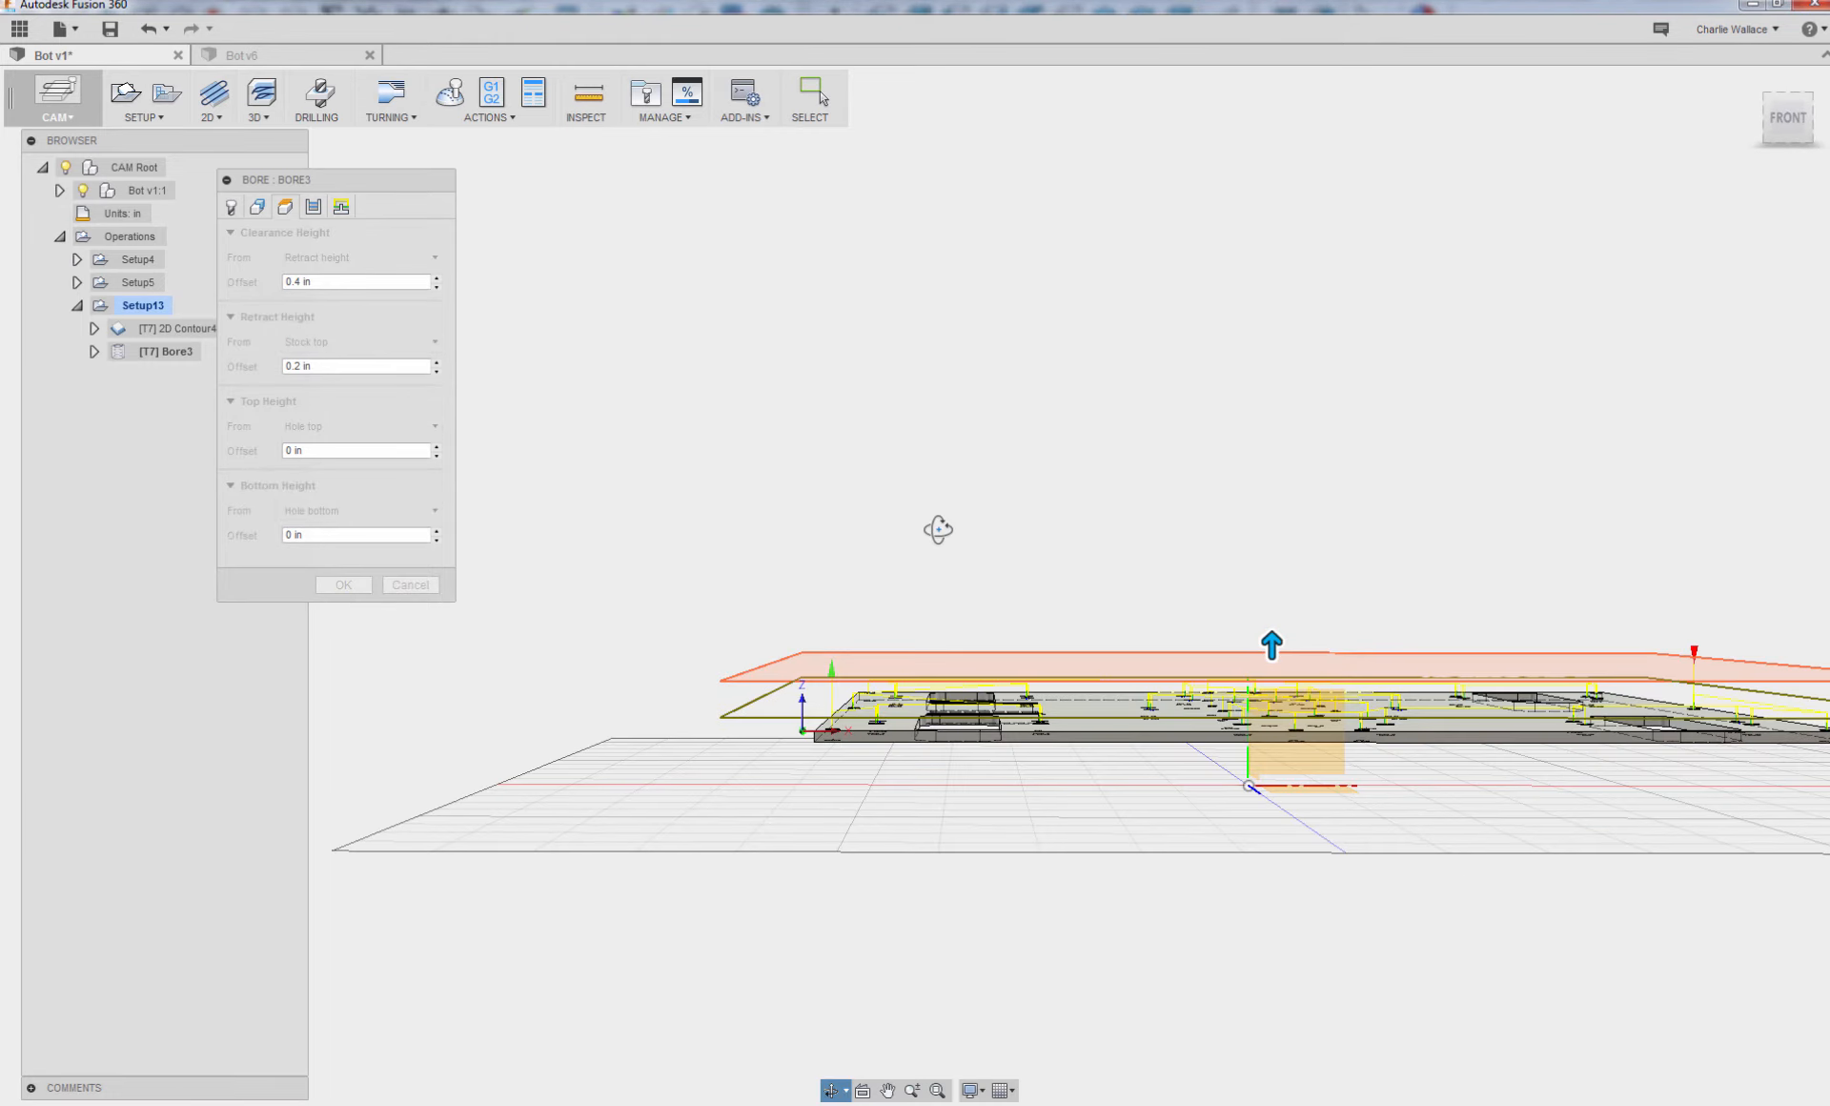
- Try the Multiple Passes option in the bore operation's pass settings and switch it back off
click(313, 208)
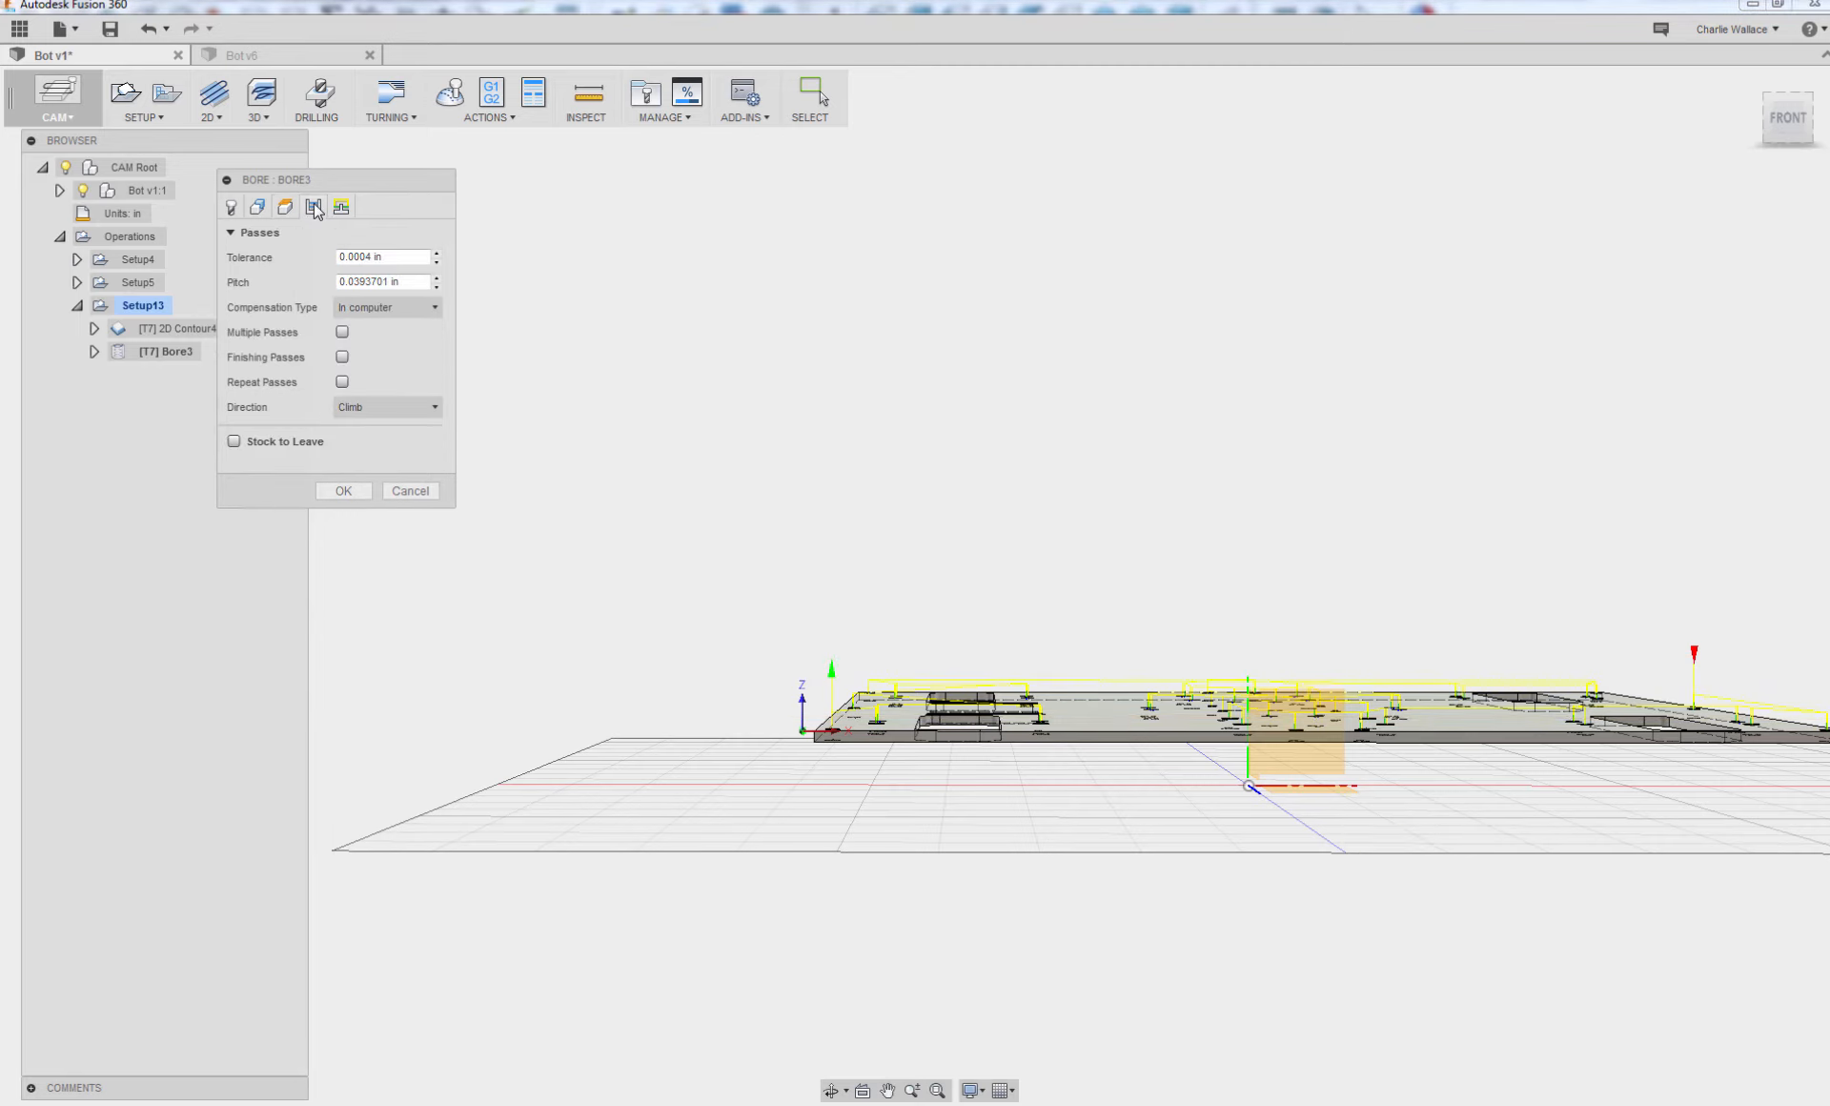
click(342, 331)
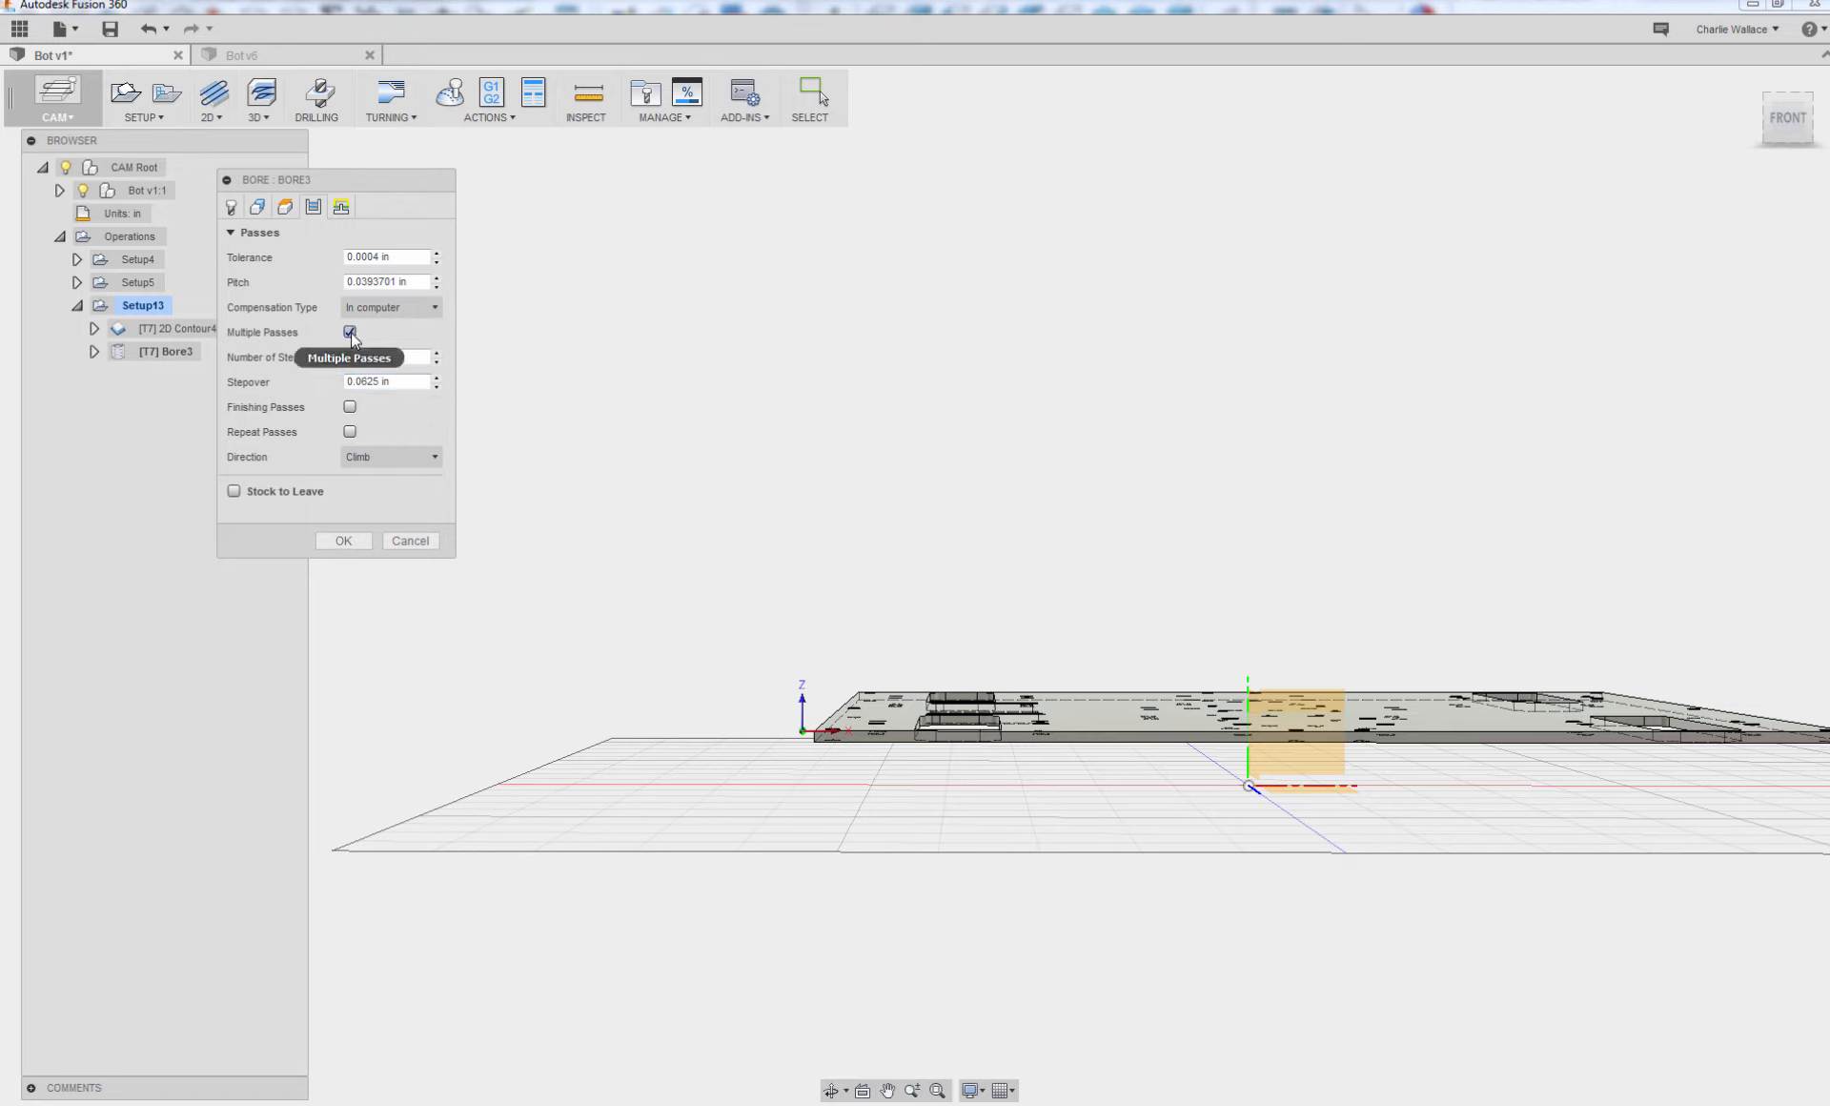
shift+middle_drag(969, 524, 965, 585)
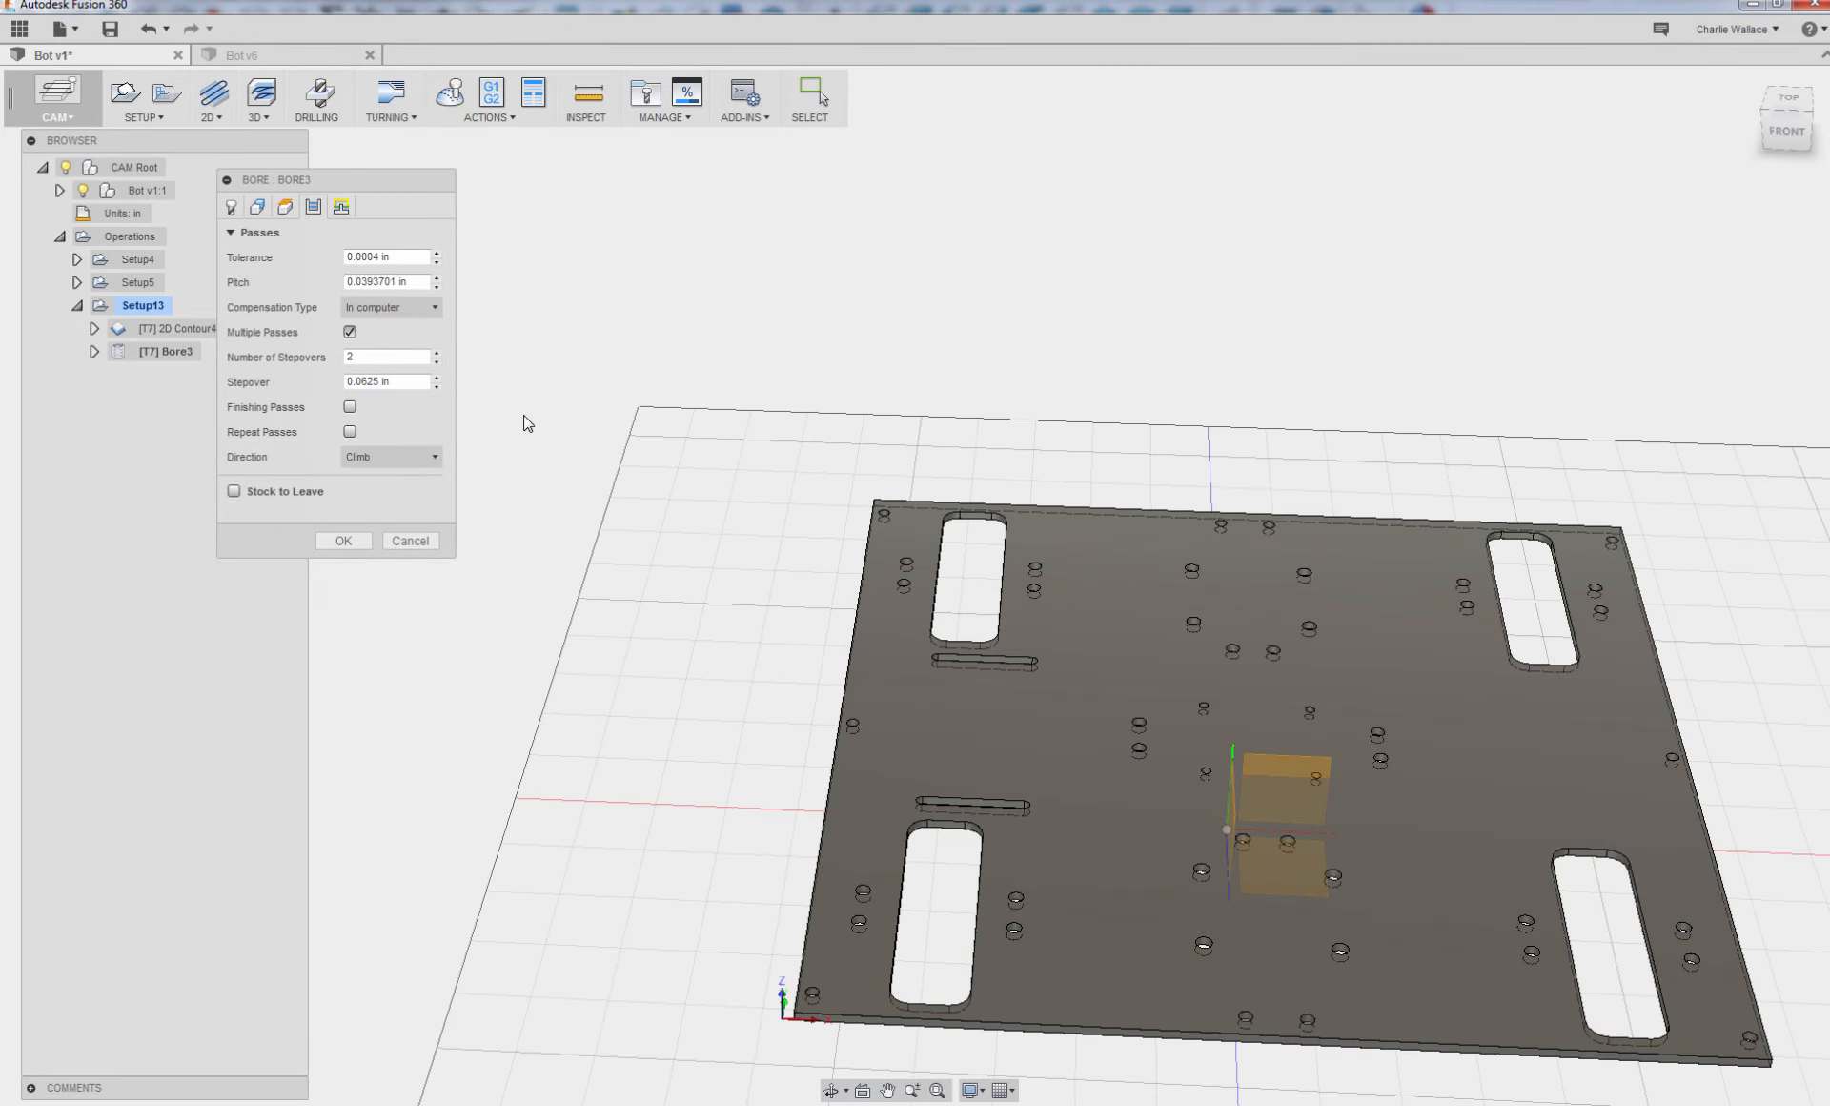
click(350, 332)
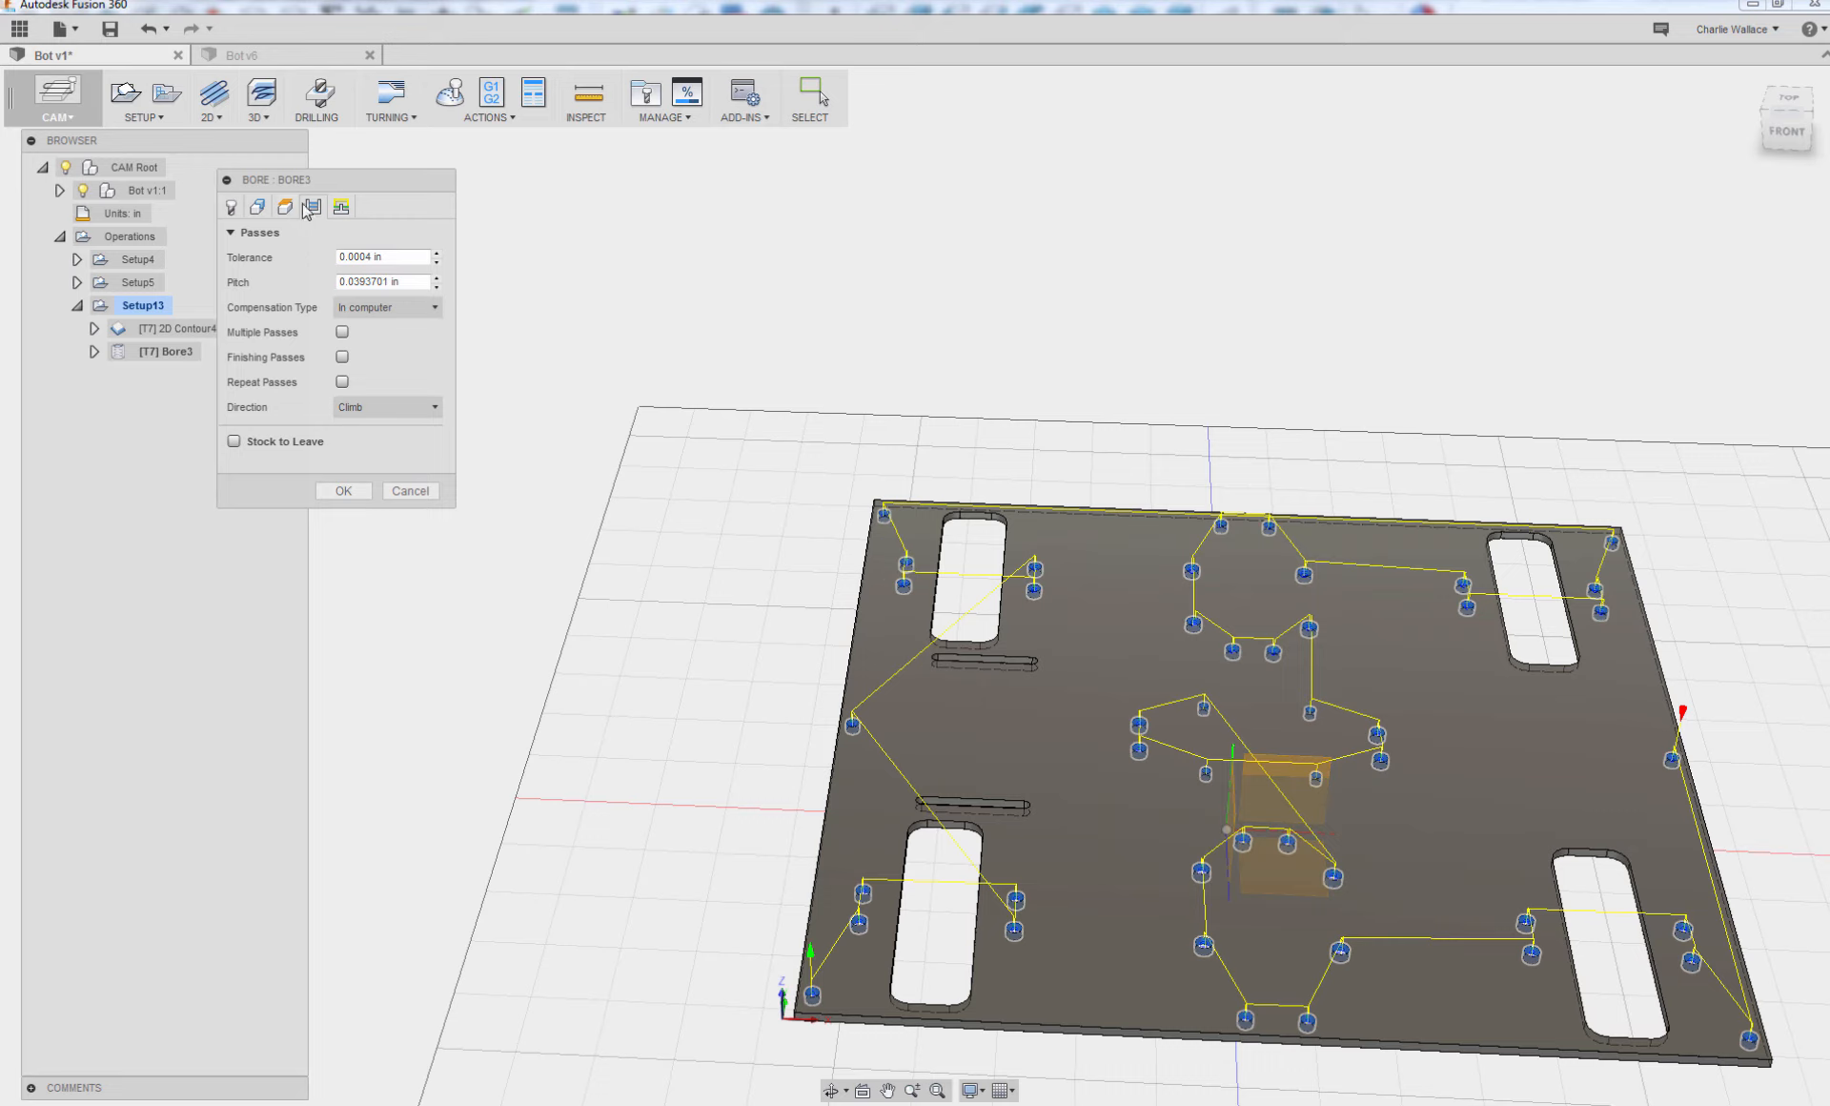
- Check the bore's linking settings and hole selection, and accept the operation to create its toolpath
click(341, 207)
click(258, 207)
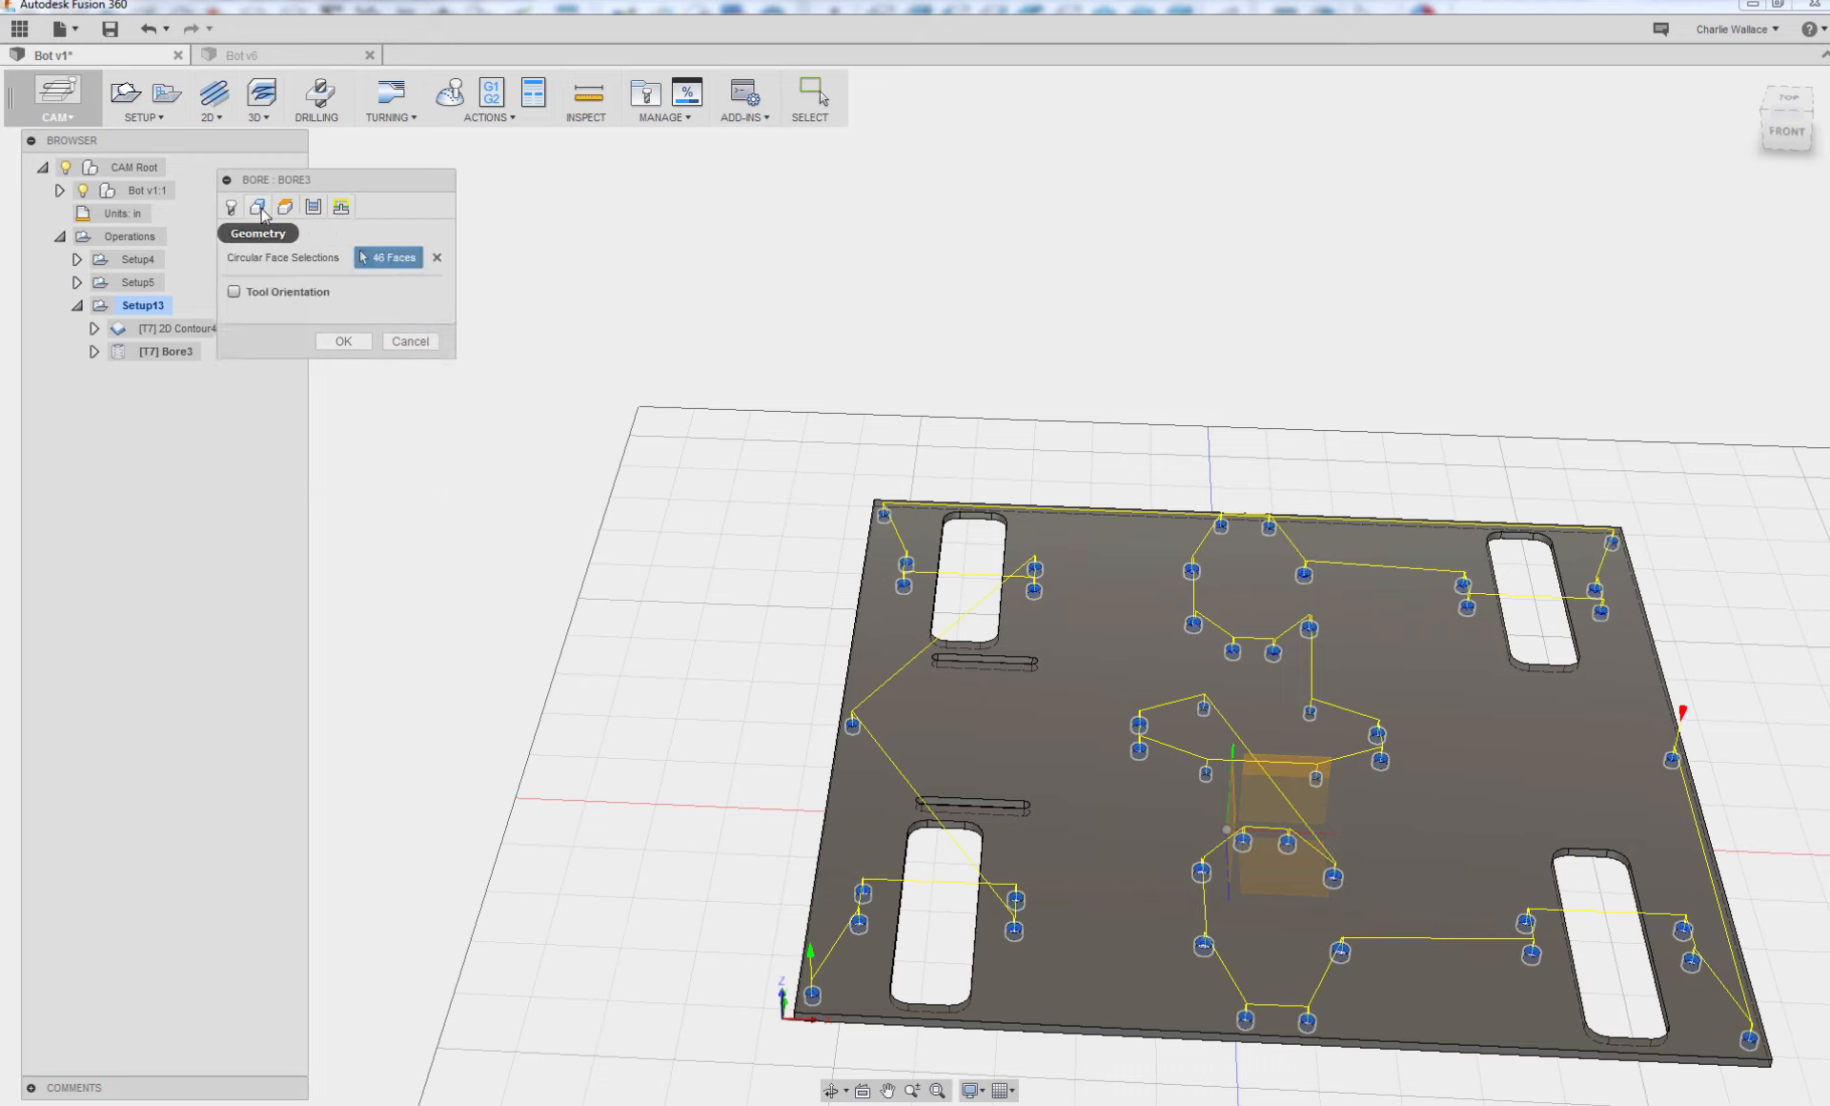
click(343, 341)
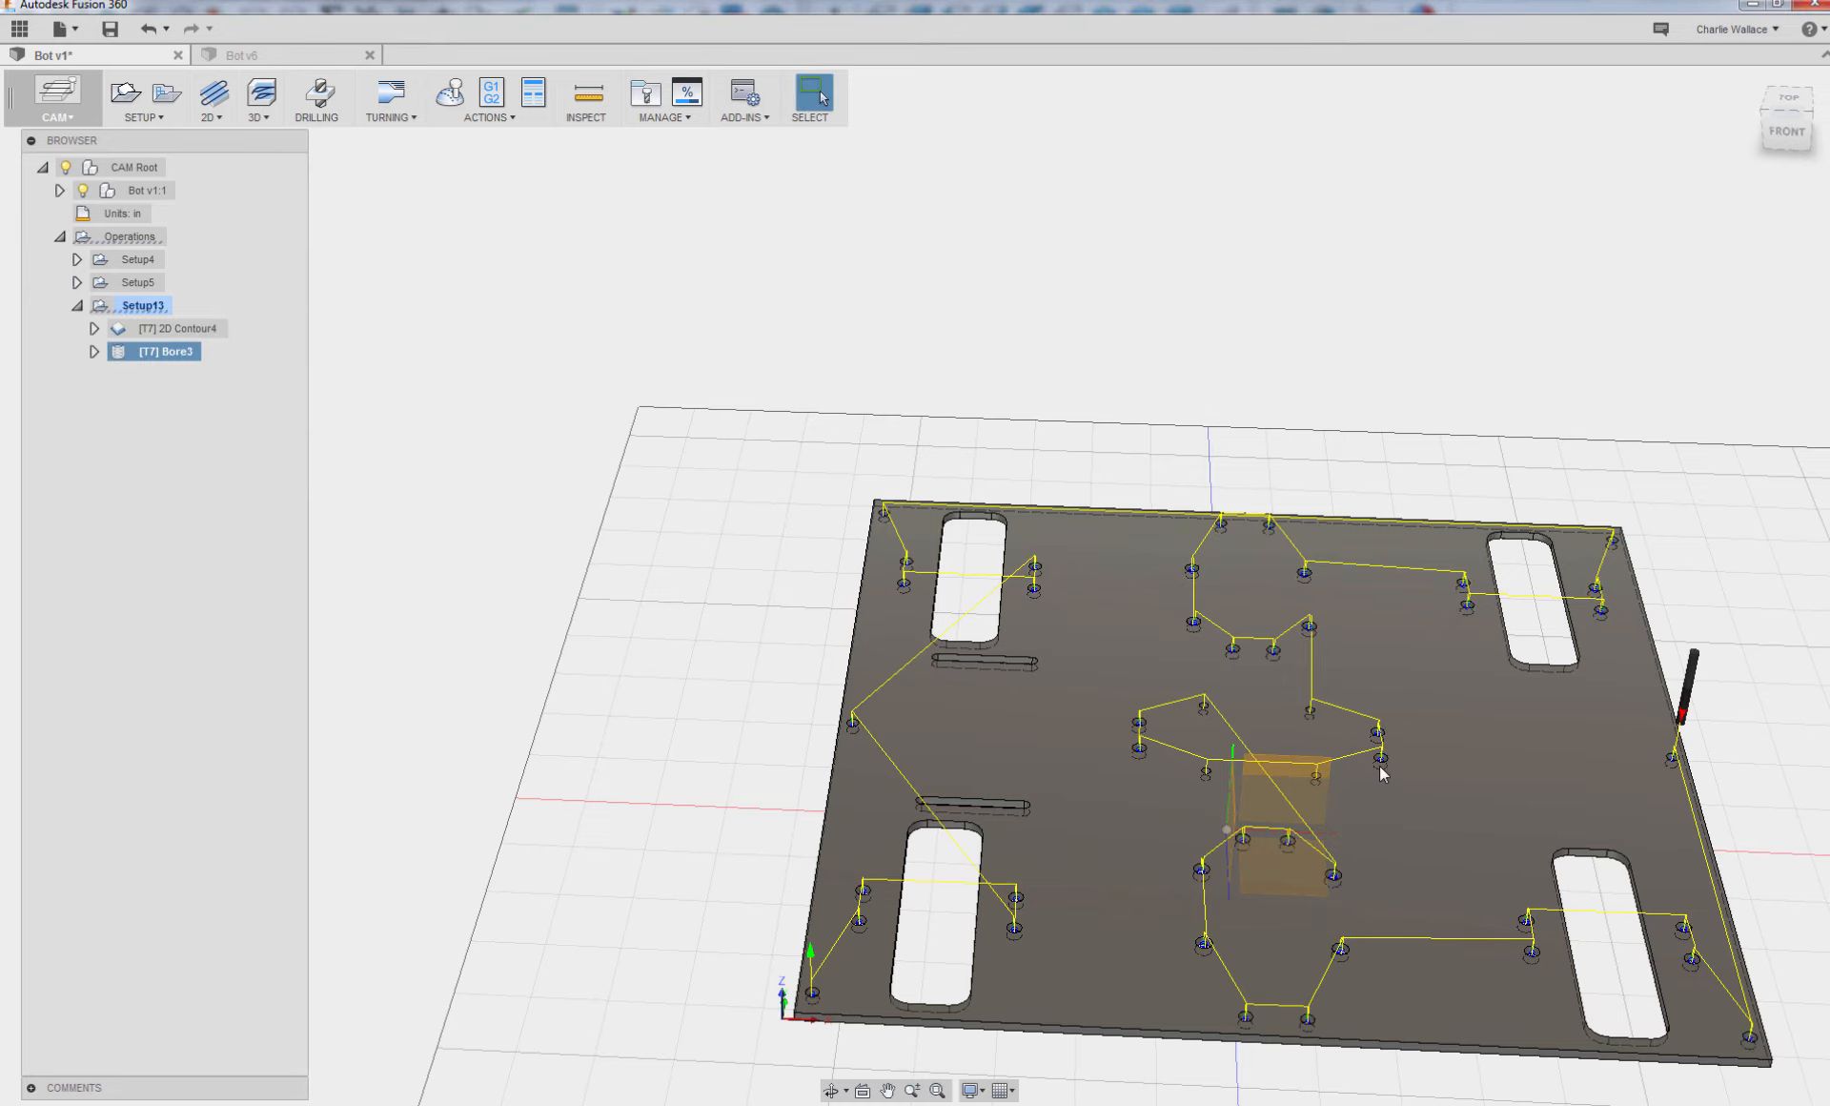